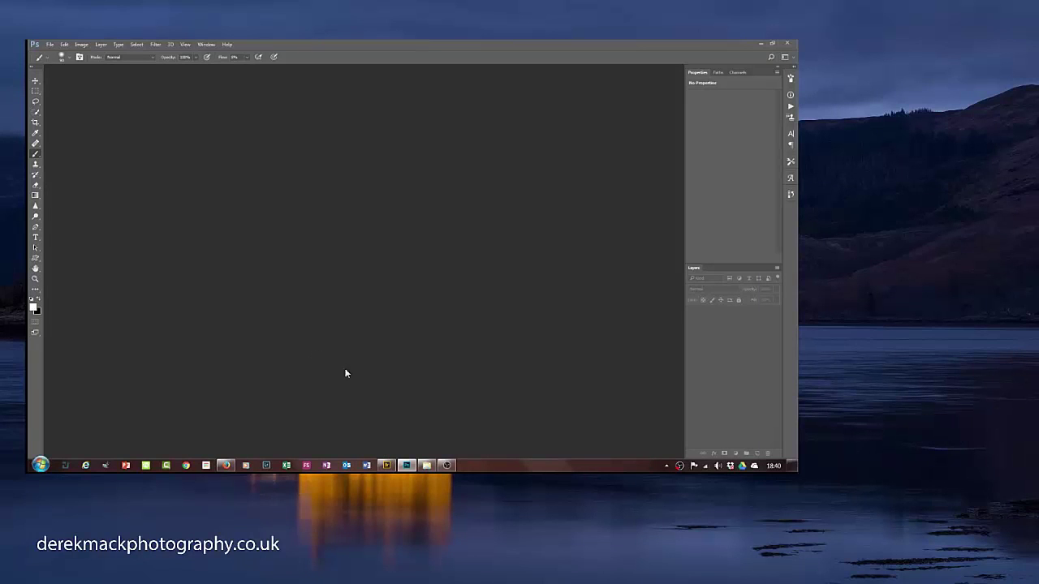
Step: Switch to Bridge, clear the develop settings of the portrait BA7A6705.CR2 and open it in Camera Raw
{"action": "left_click", "coordinate": [386, 465]}
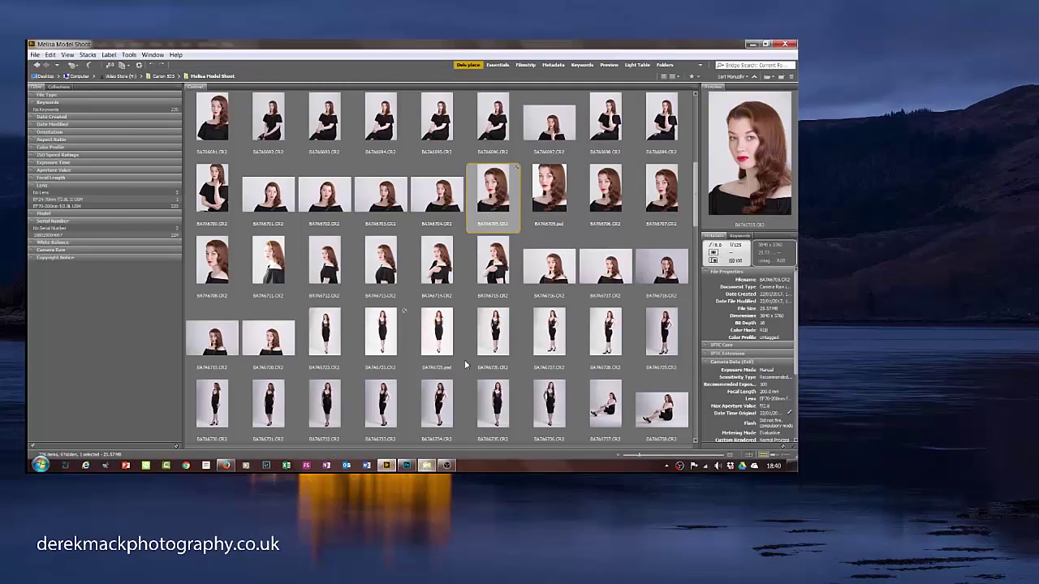
{"action": "right_click", "coordinate": [496, 180]}
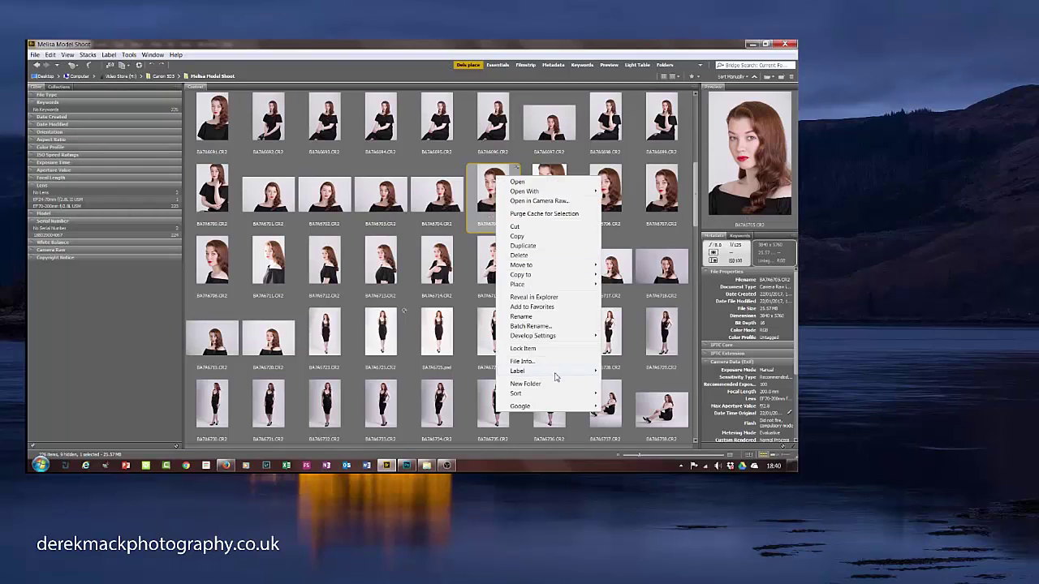
{"action": "mouse_move", "coordinate": [546, 337]}
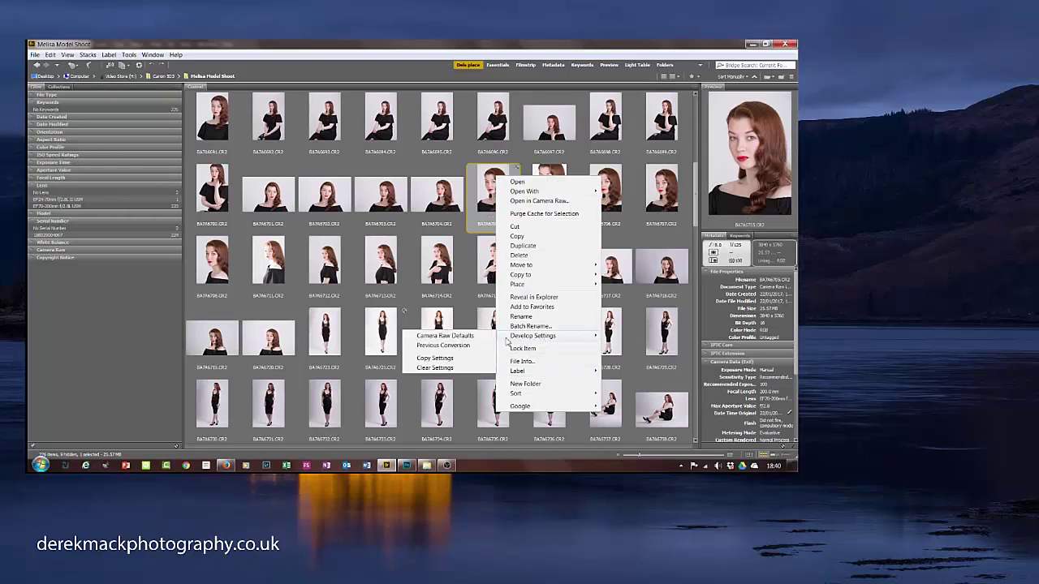
{"action": "left_click", "coordinate": [453, 369]}
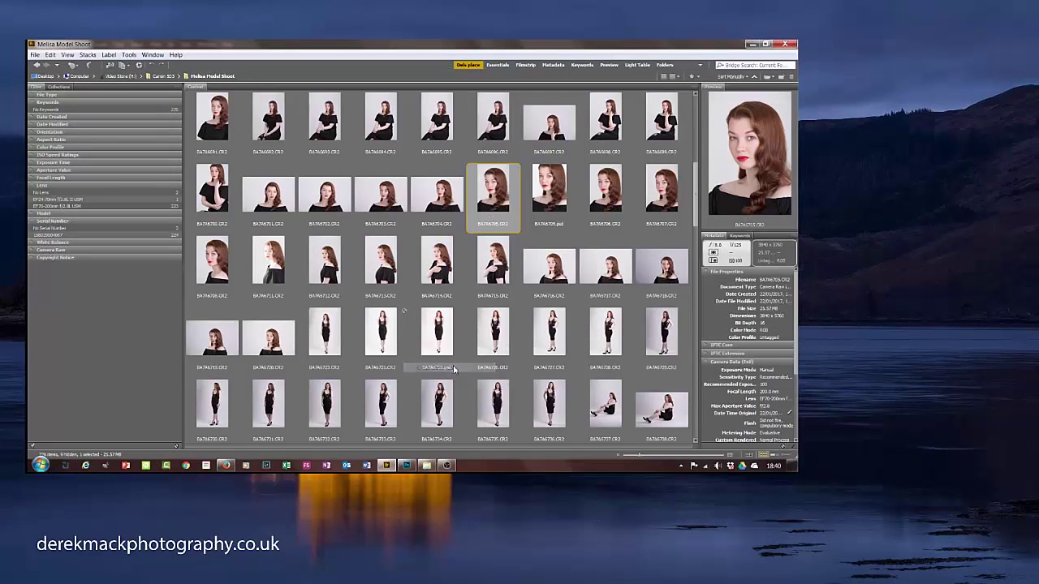
{"action": "double_click", "coordinate": [500, 193]}
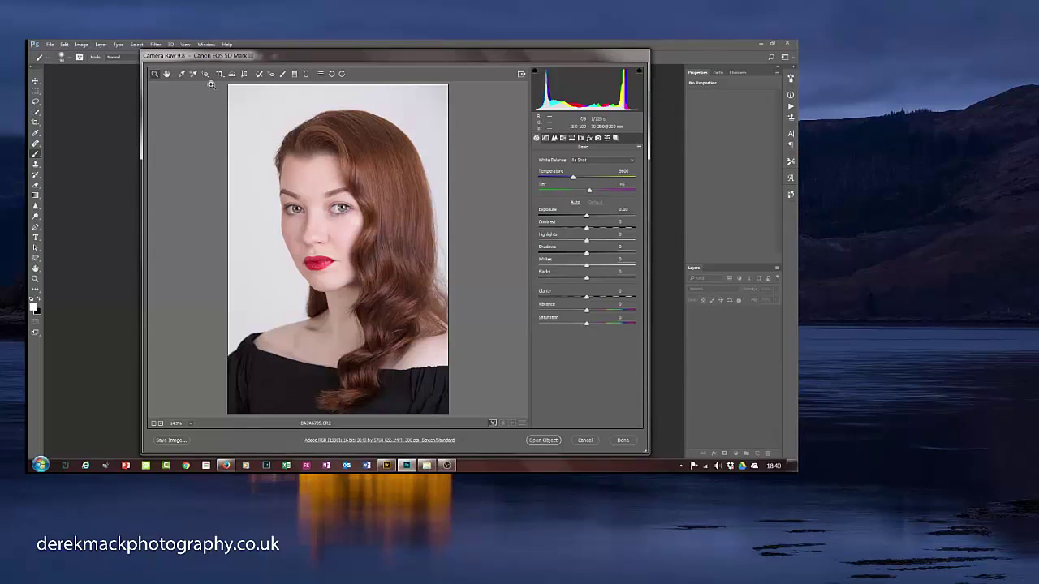
Step: Try several tight 2 to 3 crops around the model's head and shoulders, and discard the crop
{"action": "left_click_drag", "start_coordinate": [241, 106], "coordinate": [448, 398]}
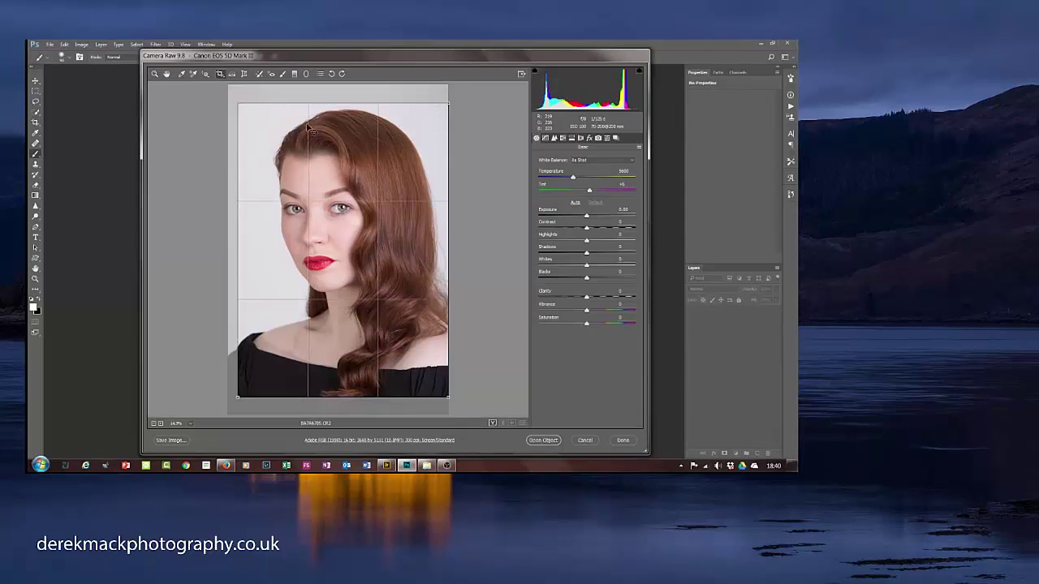
{"action": "left_click", "coordinate": [220, 76]}
{"action": "left_click", "coordinate": [248, 109]}
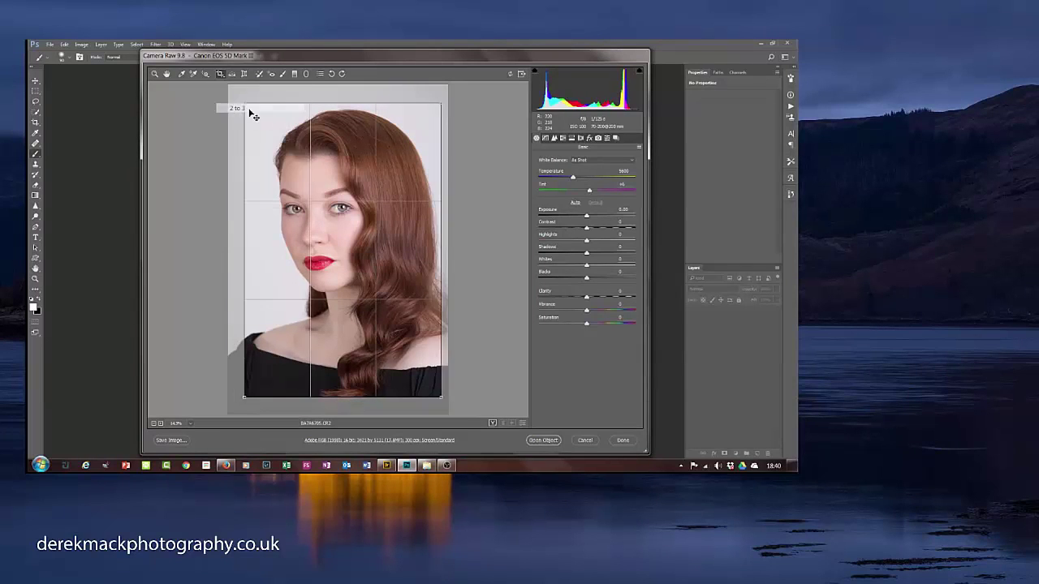
{"action": "left_click_drag", "start_coordinate": [247, 104], "coordinate": [261, 127]}
{"action": "mouse_move", "coordinate": [302, 231]}
{"action": "left_mouse_down"}
{"action": "mouse_move", "coordinate": [286, 223]}
{"action": "mouse_move", "coordinate": [310, 235]}
{"action": "left_mouse_up"}
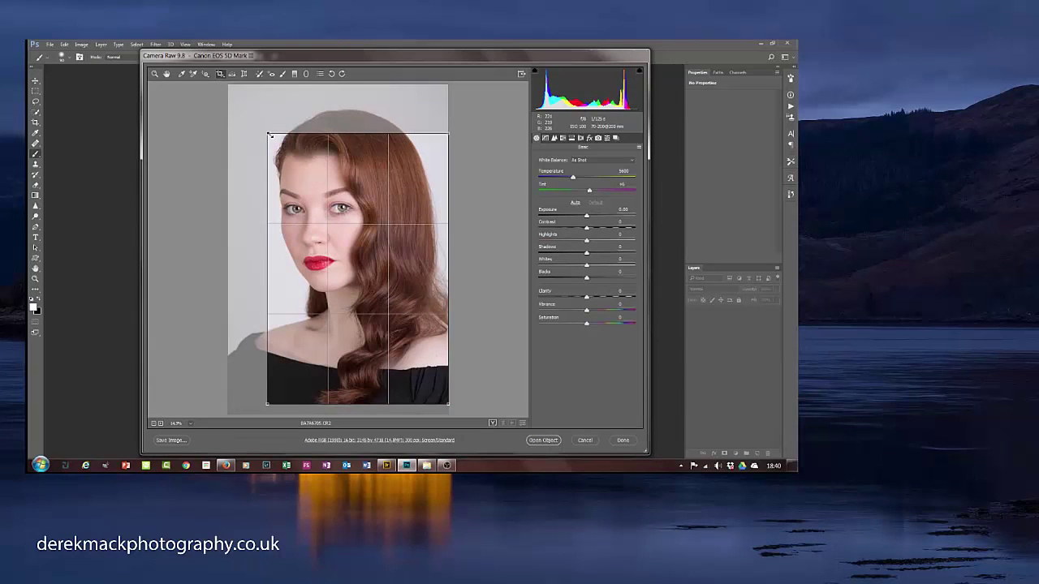
{"action": "left_click_drag", "start_coordinate": [270, 135], "coordinate": [239, 127]}
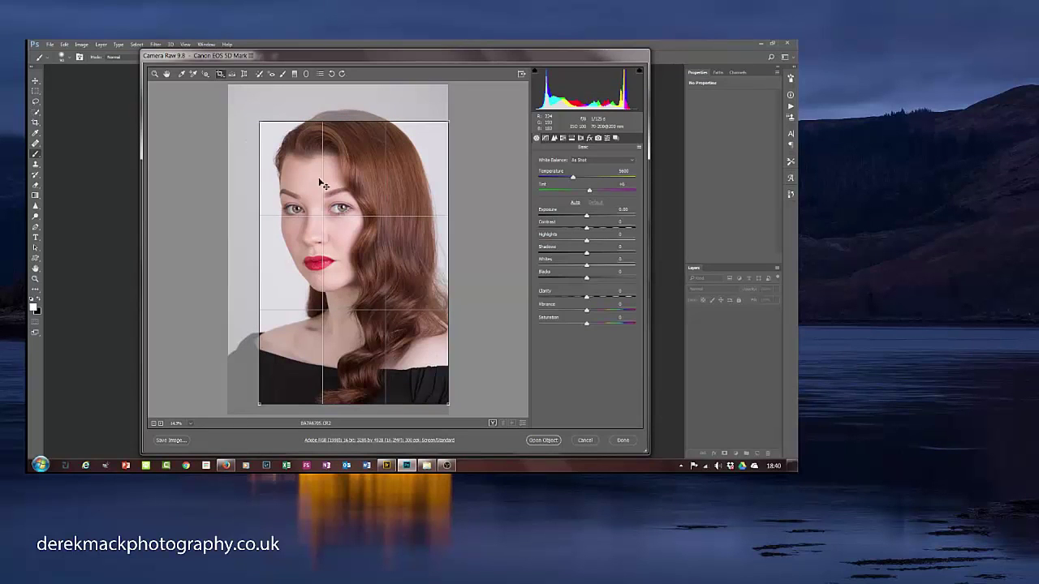
{"action": "left_click_drag", "start_coordinate": [325, 185], "coordinate": [287, 182]}
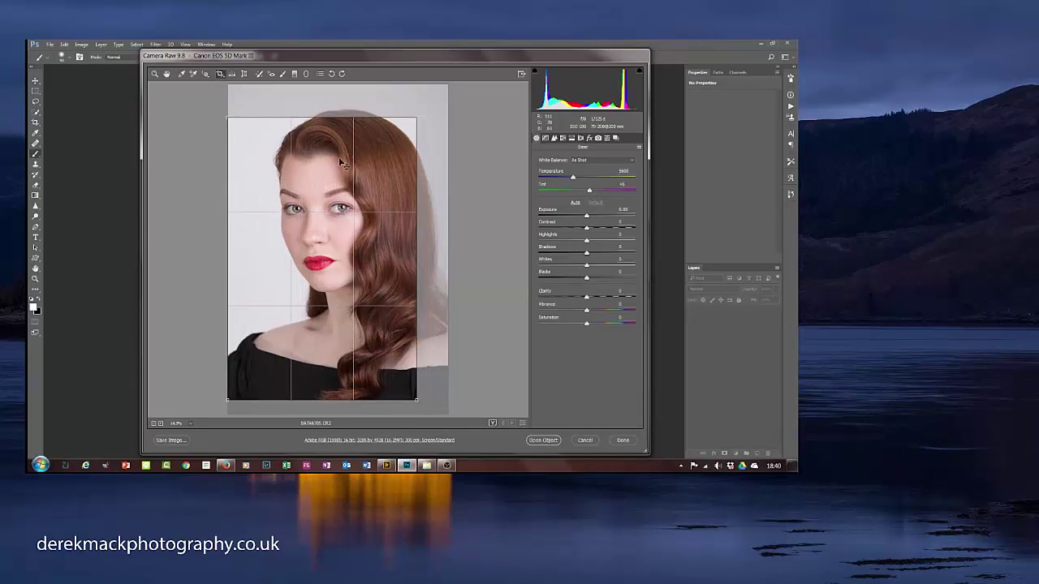
{"action": "left_click_drag", "start_coordinate": [416, 116], "coordinate": [408, 121]}
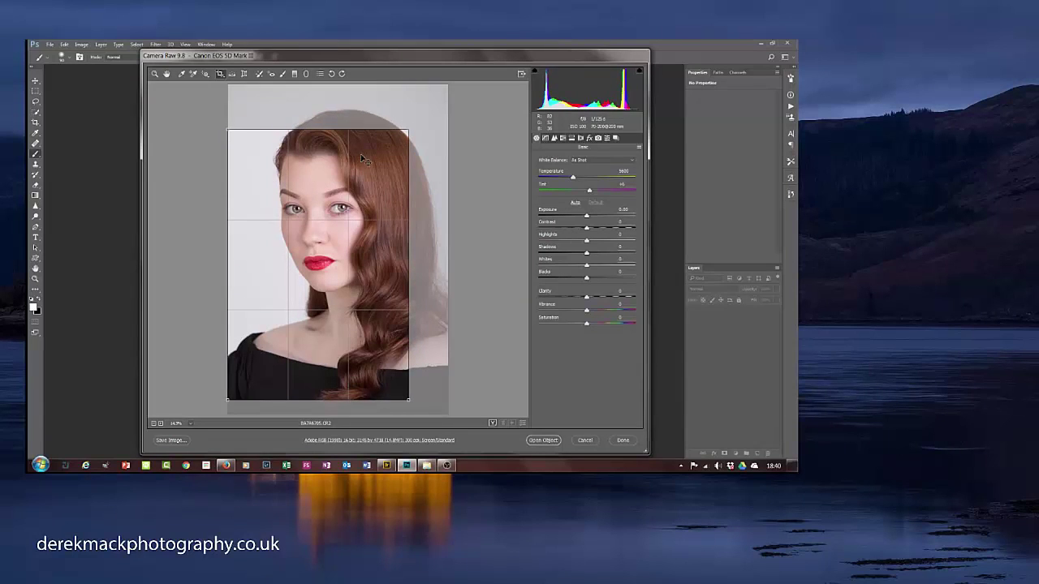
{"action": "left_click_drag", "start_coordinate": [362, 159], "coordinate": [360, 146]}
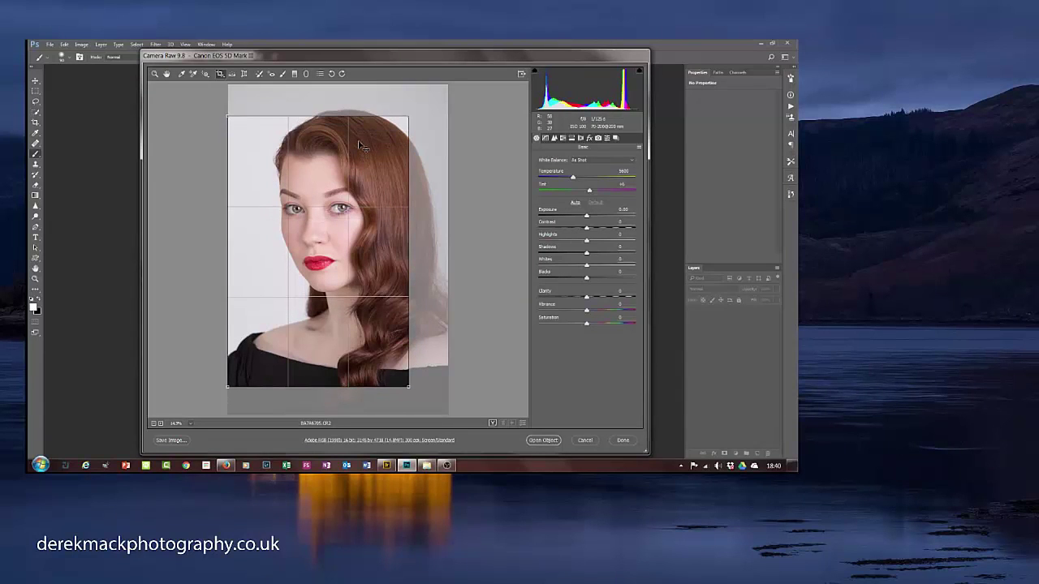
{"action": "key", "text": "Escape"}
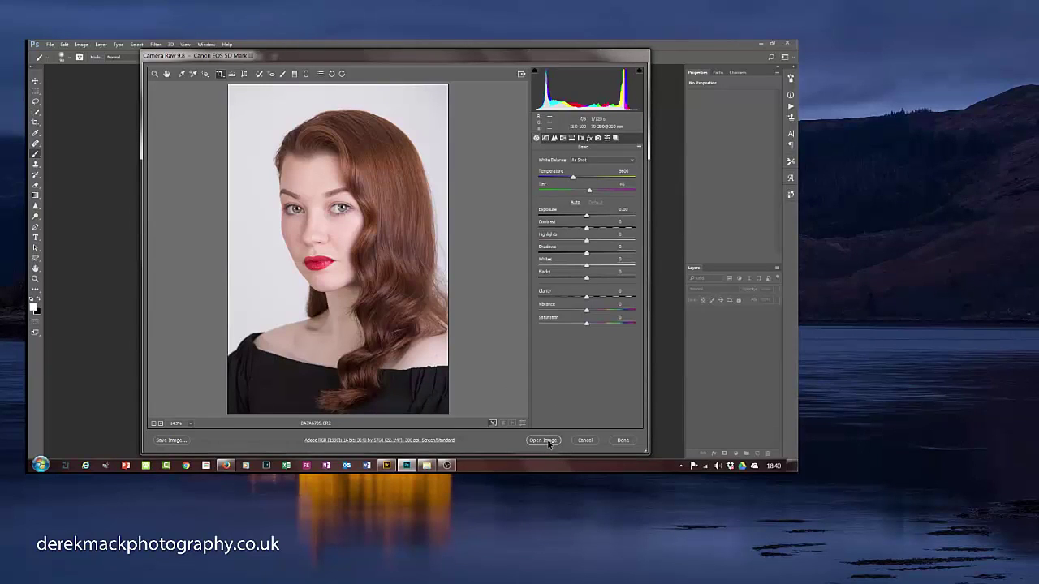
Step: Open the uncropped raw image in Photoshop and add a new empty layer above the background
{"action": "left_click", "coordinate": [547, 442]}
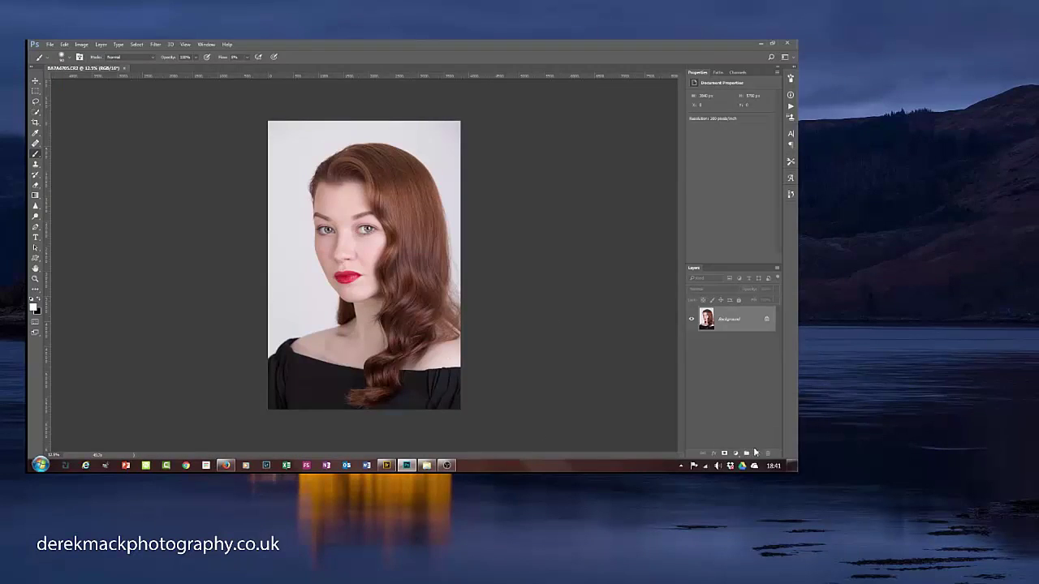
{"action": "left_click", "coordinate": [758, 454]}
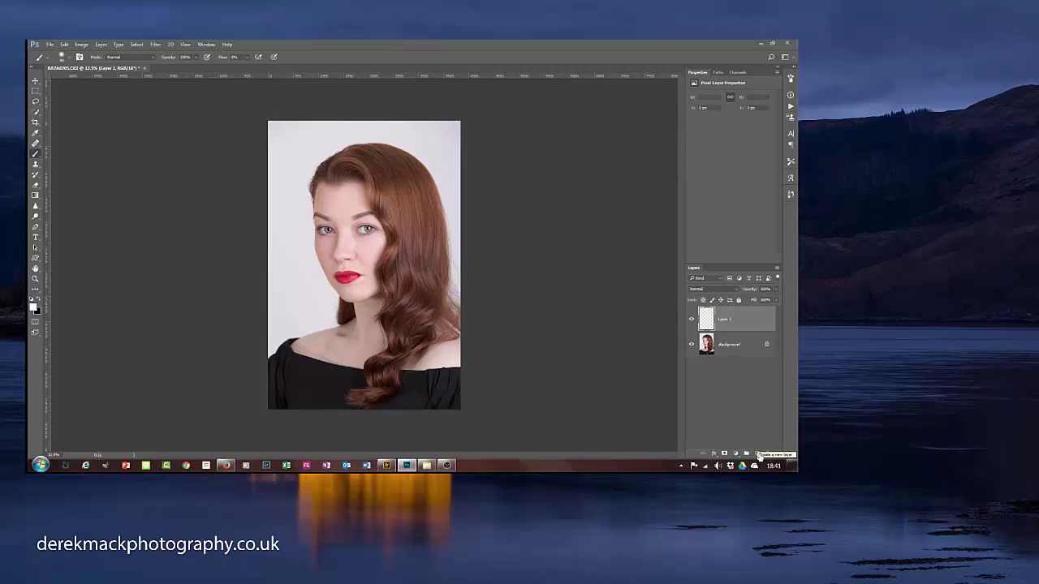
{"action": "key", "text": "ctrl+plus"}
{"action": "key", "text": "ctrl+plus"}
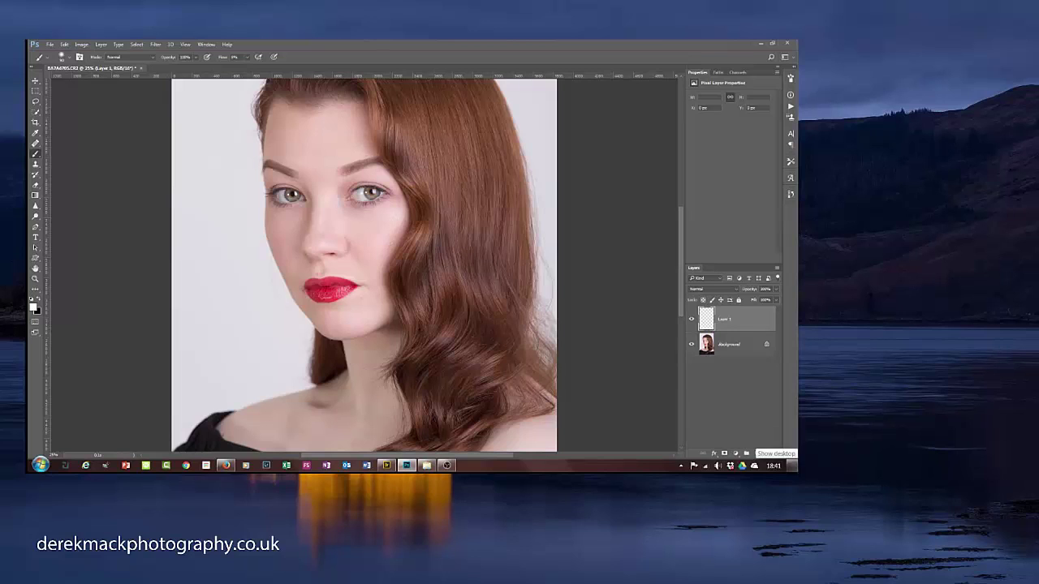
Step: Set the foreground colour to a saturated blue-violet with a hue of 253°
{"action": "left_click", "coordinate": [33, 308]}
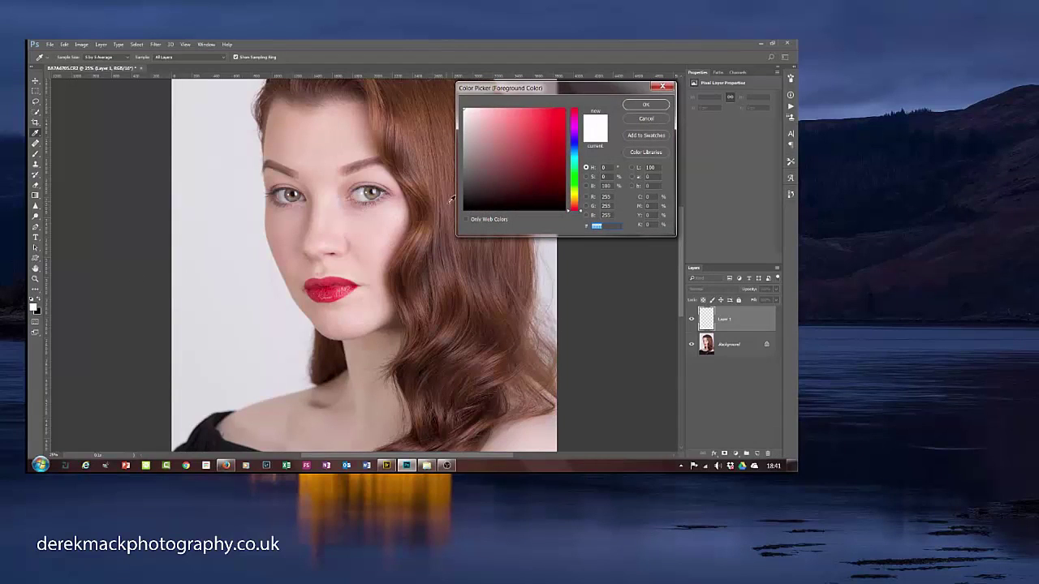
{"action": "left_click_drag", "start_coordinate": [581, 142], "coordinate": [576, 145]}
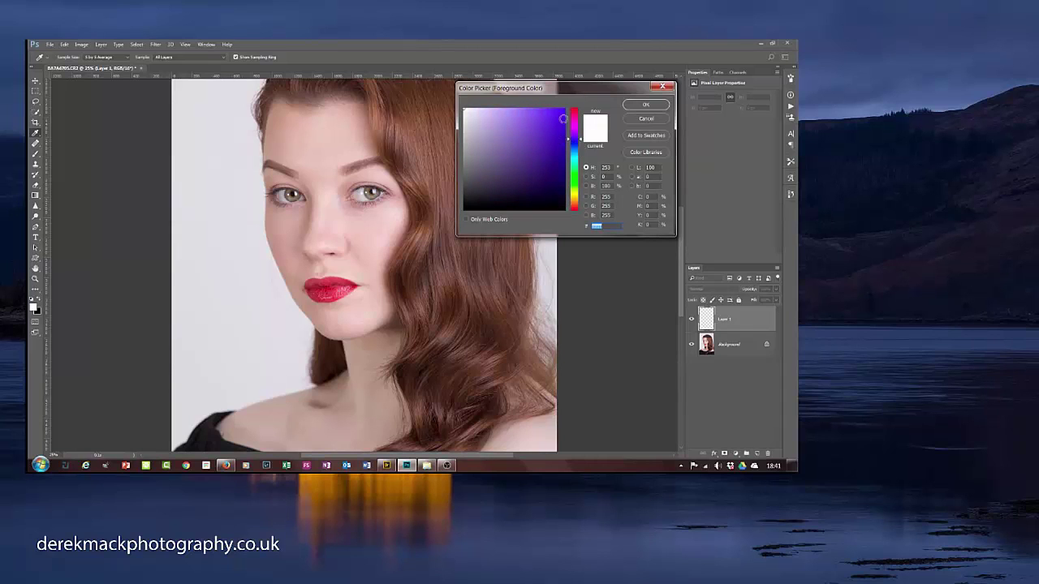
{"action": "left_click", "coordinate": [563, 114]}
{"action": "left_click", "coordinate": [660, 105]}
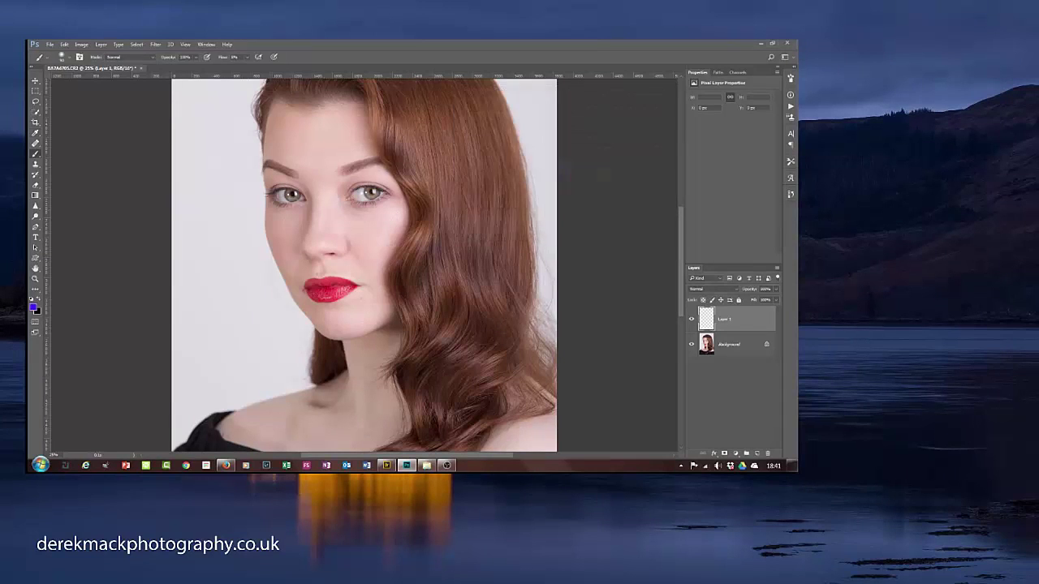
Step: Reduce the brush size for fine marking and undo the test stroke on the plain backdrop
{"action": "right_click", "coordinate": [229, 240], "text": "alt"}
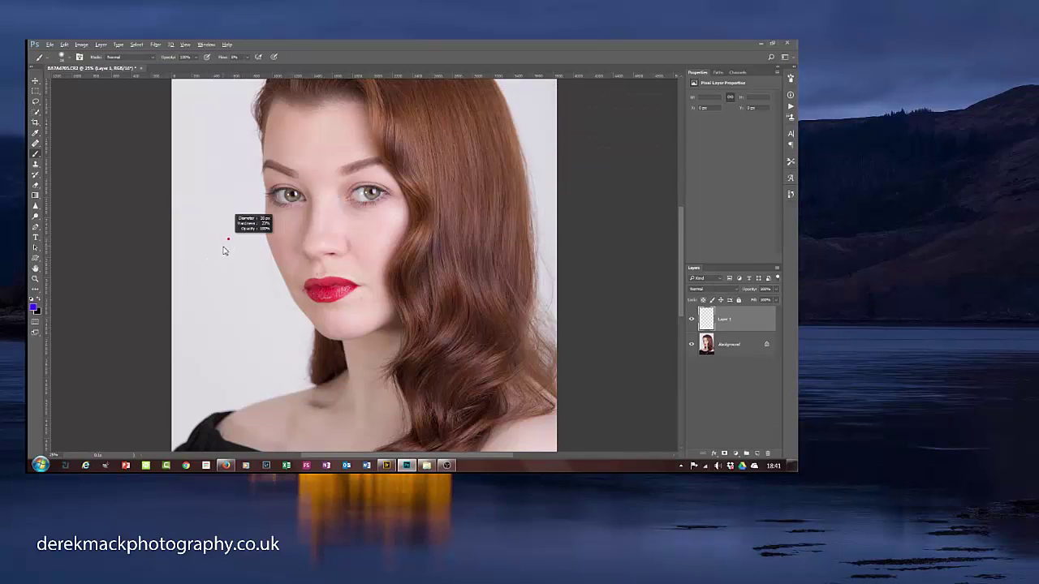
{"action": "mouse_move", "coordinate": [203, 257]}
{"action": "left_mouse_down"}
{"action": "mouse_move", "coordinate": [217, 295]}
{"action": "mouse_move", "coordinate": [203, 329]}
{"action": "left_mouse_up"}
{"action": "key", "text": "ctrl+z"}
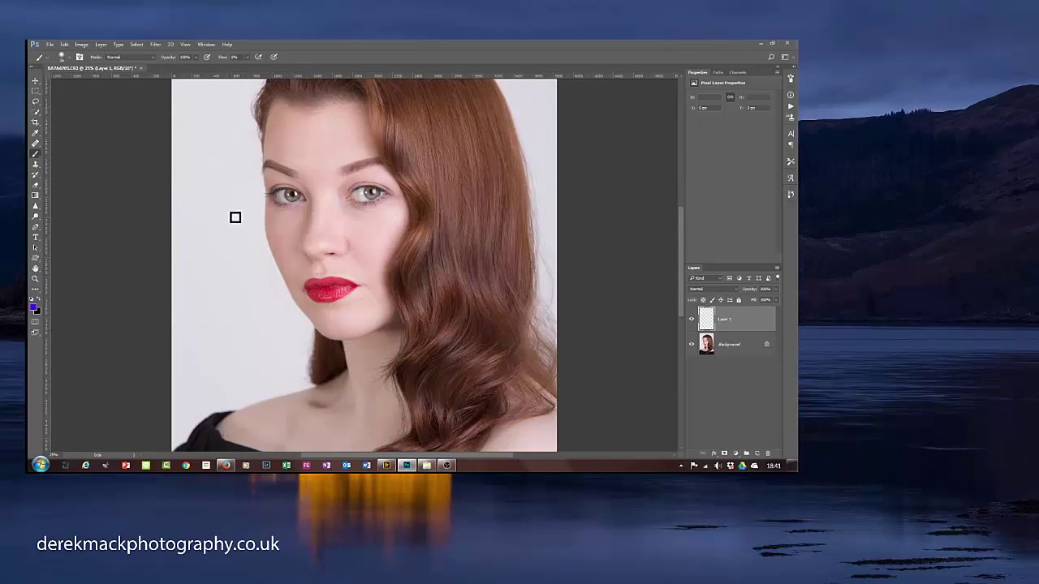
Step: Paint blue guide lines on the new layer along the lower curl's edge and down the shoulder and sleeve near the image border
{"action": "left_click_drag", "start_coordinate": [241, 202], "coordinate": [296, 238]}
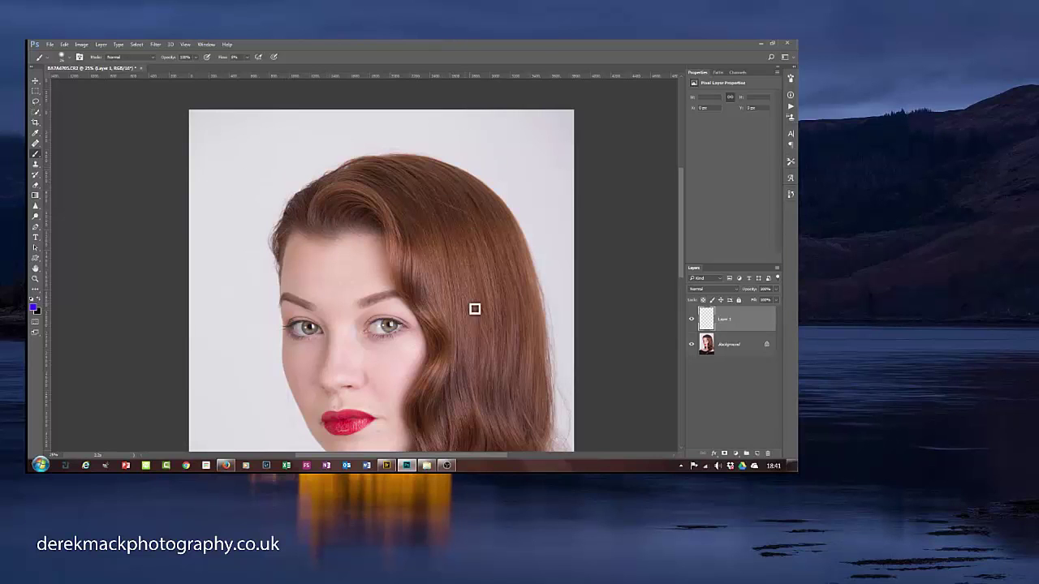
{"action": "left_click_drag", "start_coordinate": [473, 306], "coordinate": [408, 179]}
{"action": "left_click_drag", "start_coordinate": [404, 286], "coordinate": [408, 239]}
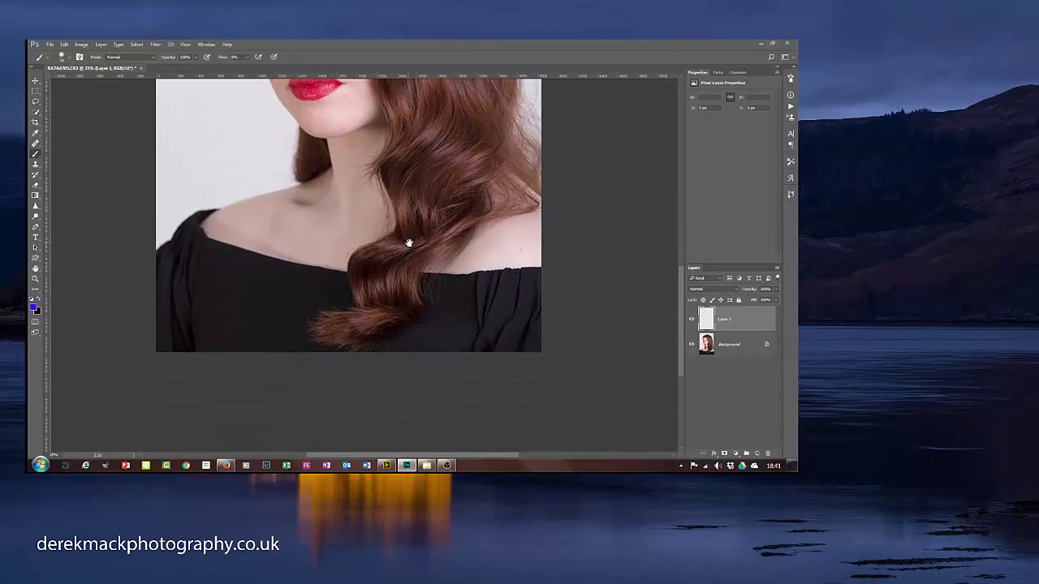
{"action": "left_click_drag", "start_coordinate": [409, 280], "coordinate": [382, 311]}
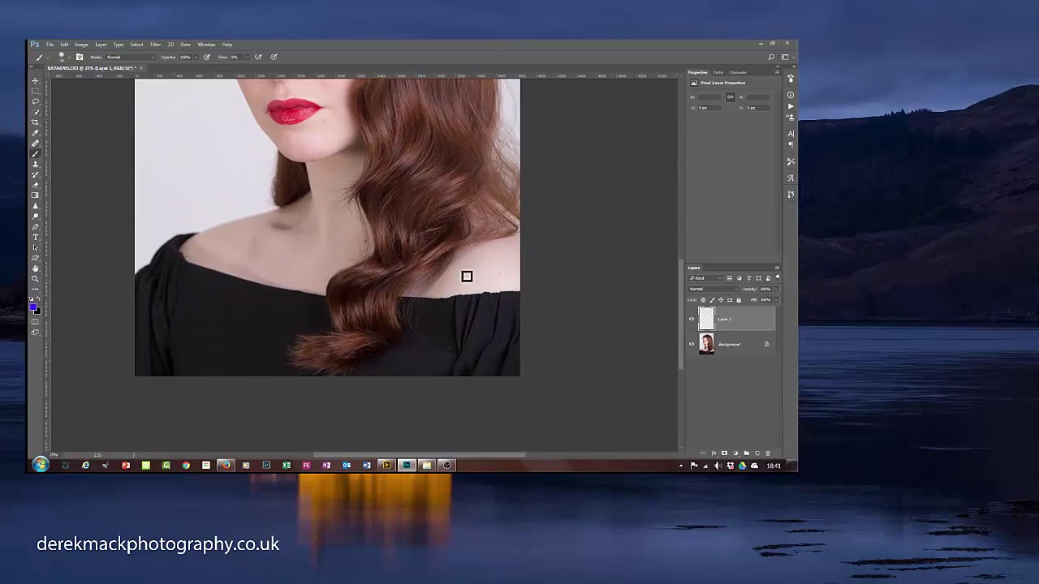
{"action": "mouse_move", "coordinate": [511, 248]}
{"action": "left_mouse_down"}
{"action": "mouse_move", "coordinate": [460, 265]}
{"action": "mouse_move", "coordinate": [420, 296]}
{"action": "mouse_move", "coordinate": [403, 340]}
{"action": "mouse_move", "coordinate": [373, 379]}
{"action": "left_mouse_up"}
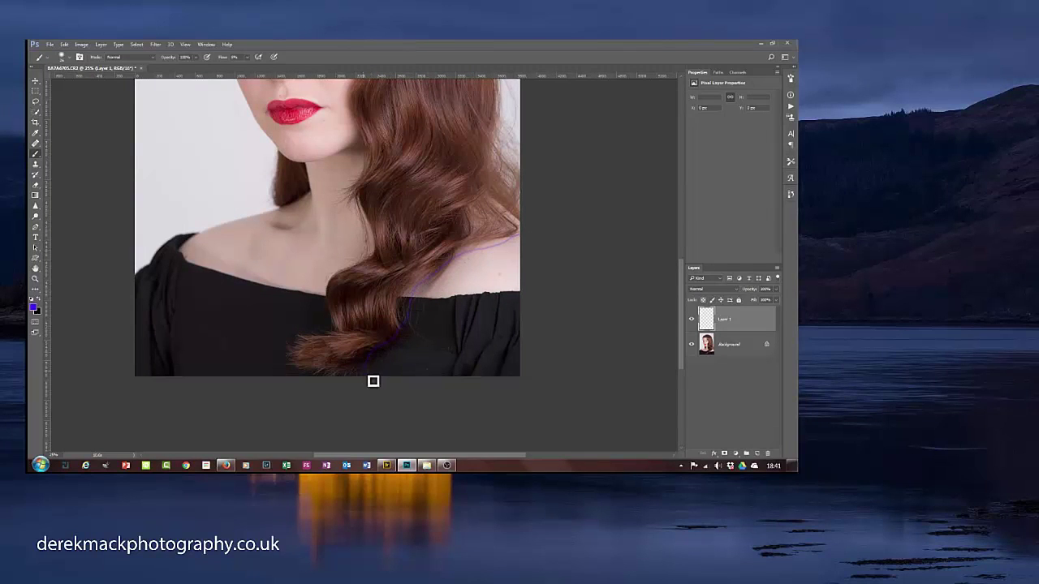
{"action": "left_click_drag", "start_coordinate": [512, 242], "coordinate": [508, 375]}
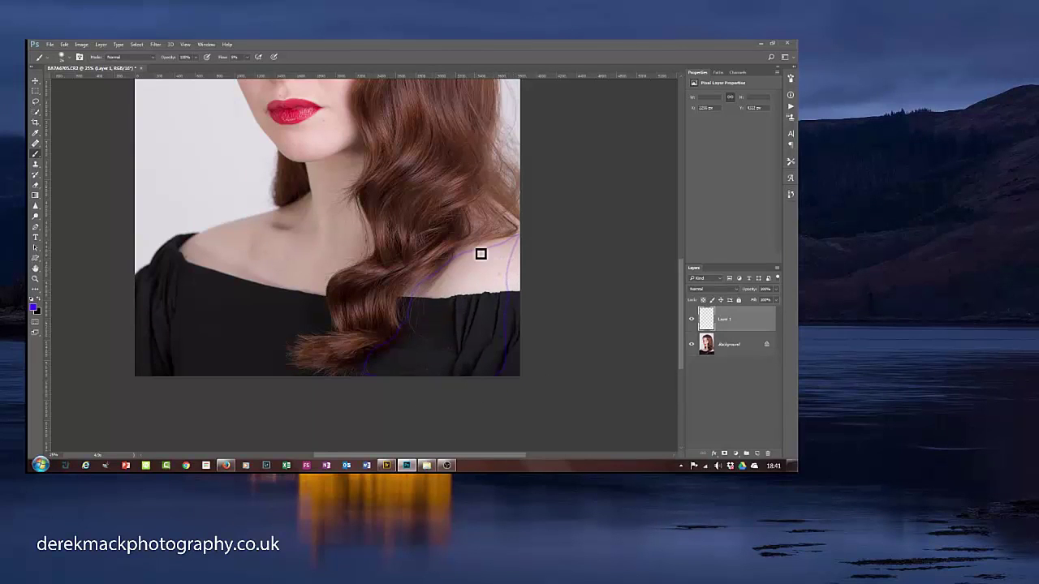
Step: Clear the blue shoulder guide lines from the layer and remove the selection
{"action": "scroll", "coordinate": [480, 254], "scroll_direction": "up", "scroll_amount": 1}
{"action": "scroll", "coordinate": [480, 254], "scroll_direction": "up", "scroll_amount": 1}
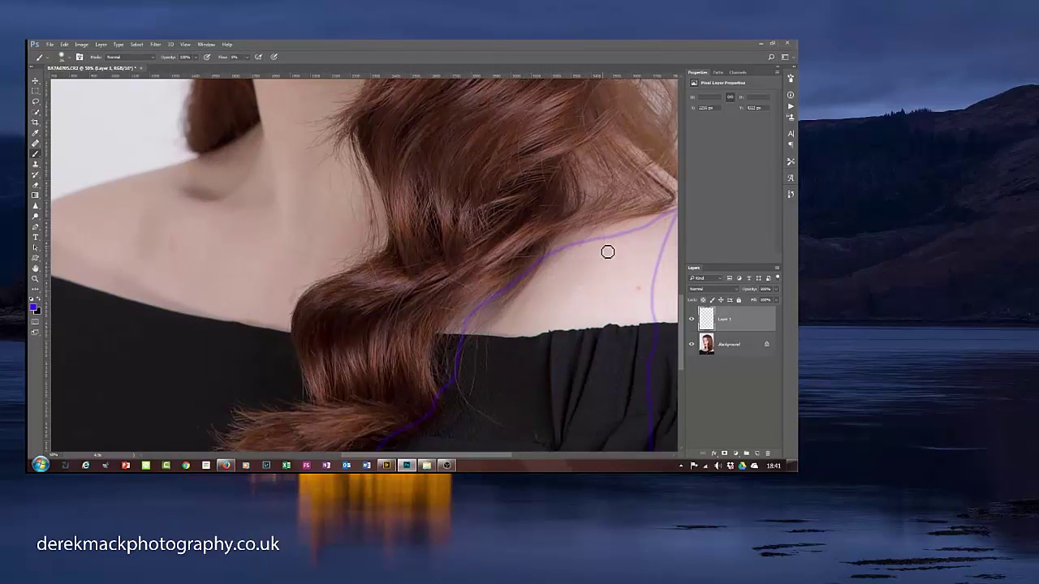
{"action": "key", "text": "space"}
{"action": "mouse_move", "coordinate": [580, 295]}
{"action": "left_mouse_down"}
{"action": "mouse_move", "coordinate": [492, 274]}
{"action": "mouse_move", "coordinate": [483, 320]}
{"action": "left_mouse_up"}
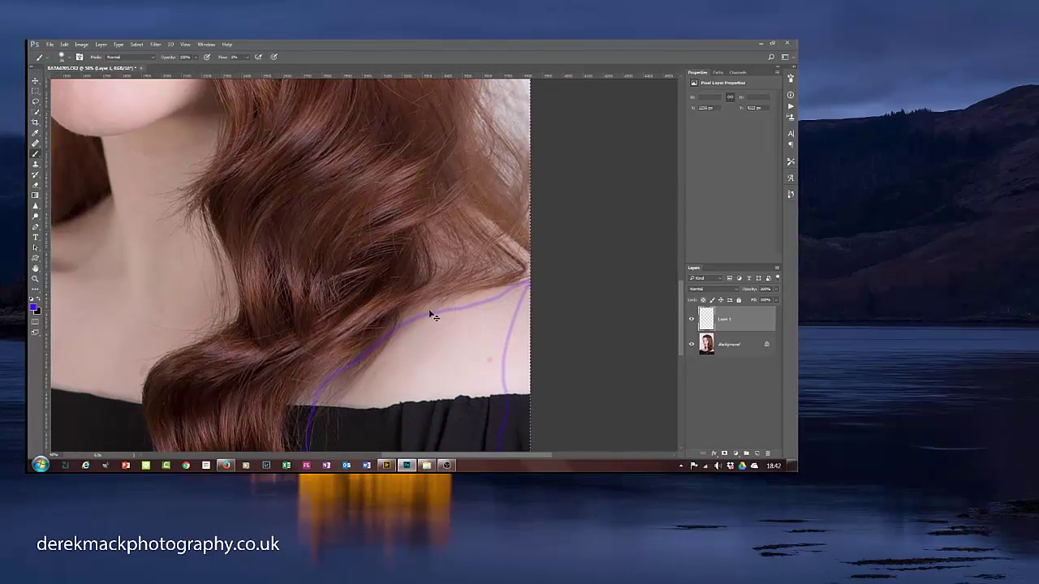
{"action": "key", "text": "ctrl+Return"}
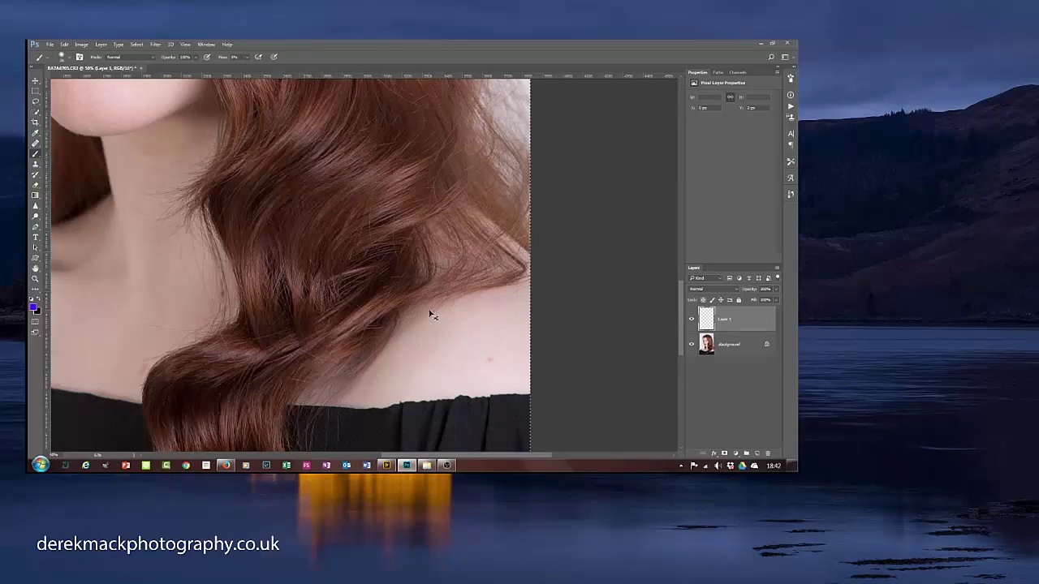
{"action": "key", "text": "ctrl+h"}
Step: Paint blue marks along the outer edge of the long hair and around the stray strands near the image border
{"action": "key", "text": "ctrl+minus"}
{"action": "key", "text": "ctrl+minus"}
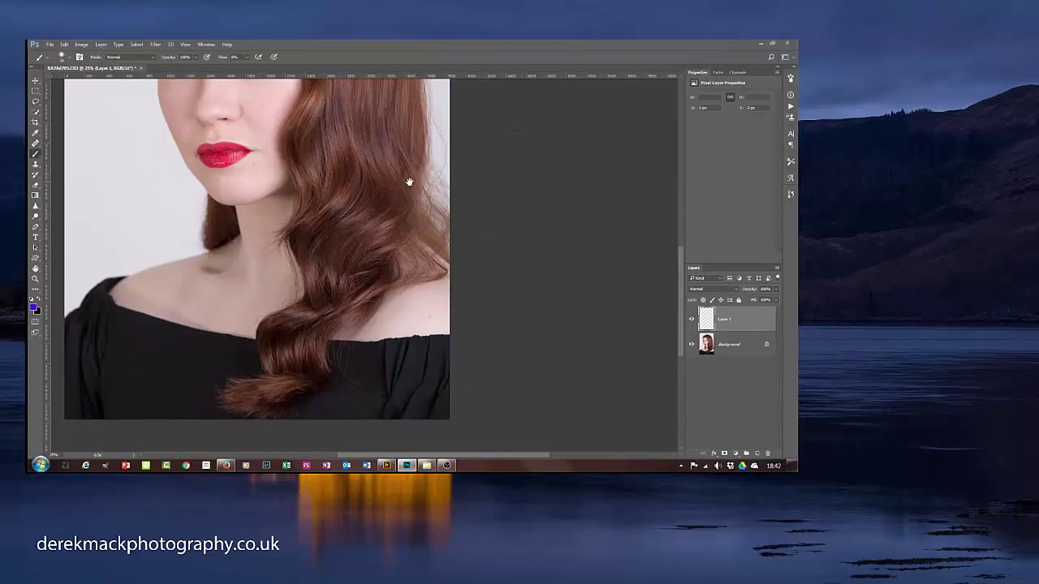
{"action": "left_click_drag", "start_coordinate": [409, 182], "coordinate": [355, 284]}
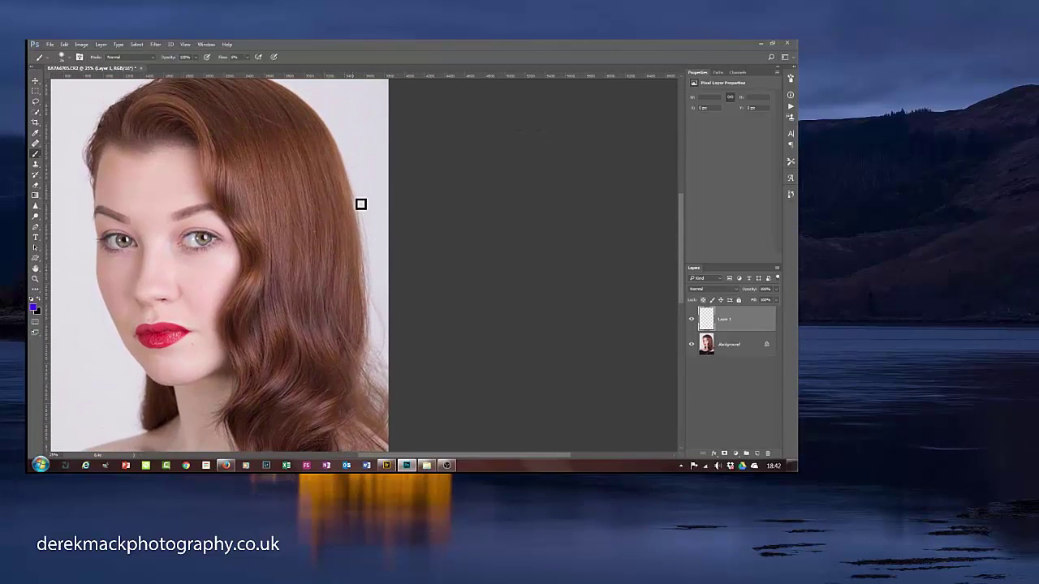
{"action": "left_click_drag", "start_coordinate": [320, 172], "coordinate": [338, 207]}
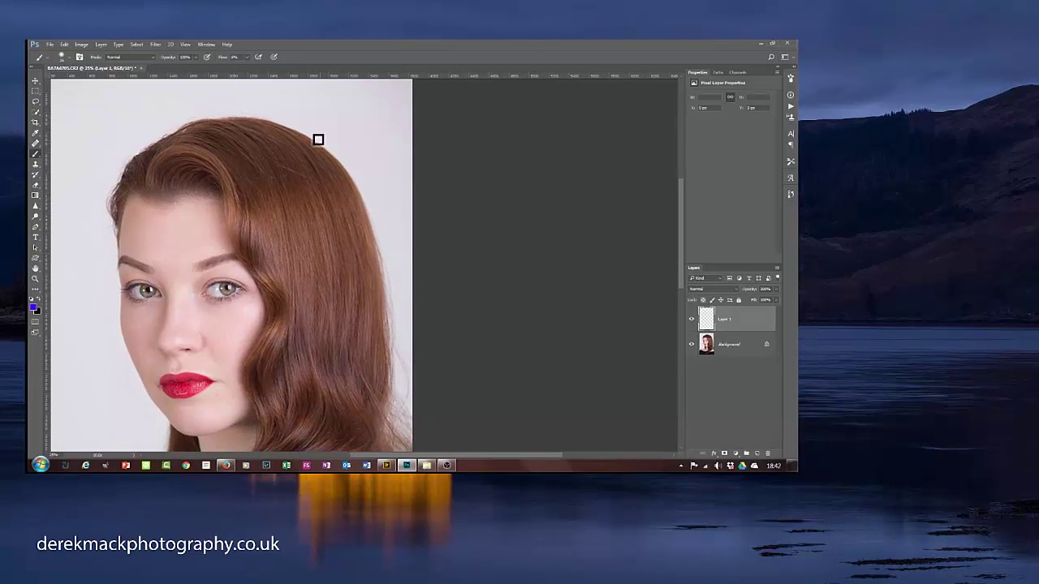
{"action": "mouse_move", "coordinate": [363, 274]}
{"action": "left_mouse_down"}
{"action": "mouse_move", "coordinate": [355, 216]}
{"action": "mouse_move", "coordinate": [381, 206]}
{"action": "mouse_move", "coordinate": [394, 308]}
{"action": "mouse_move", "coordinate": [390, 394]}
{"action": "mouse_move", "coordinate": [399, 401]}
{"action": "left_mouse_up"}
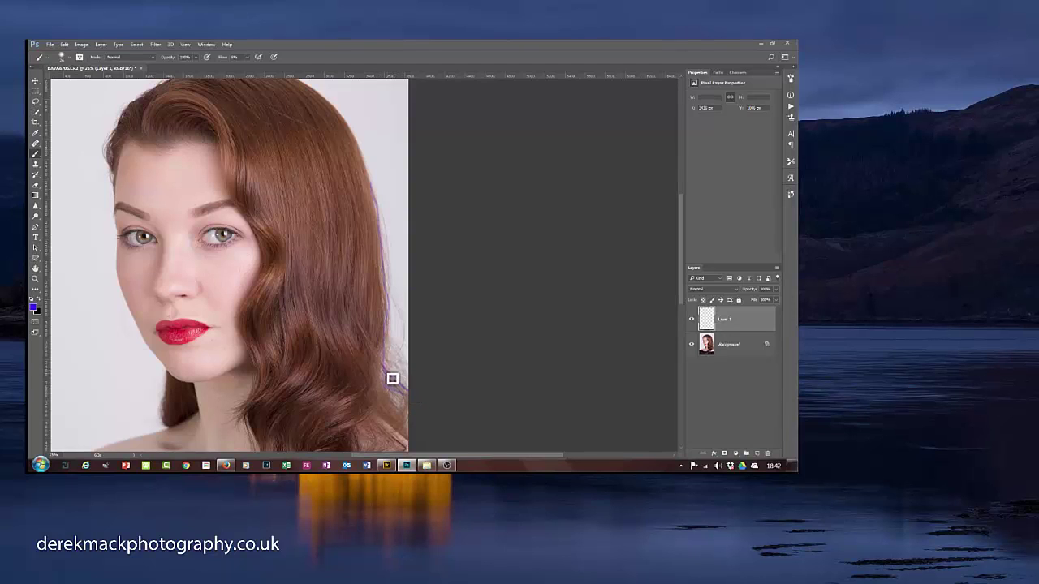
{"action": "mouse_move", "coordinate": [392, 379]}
{"action": "left_mouse_down"}
{"action": "mouse_move", "coordinate": [392, 362]}
{"action": "mouse_move", "coordinate": [376, 352]}
{"action": "left_mouse_up"}
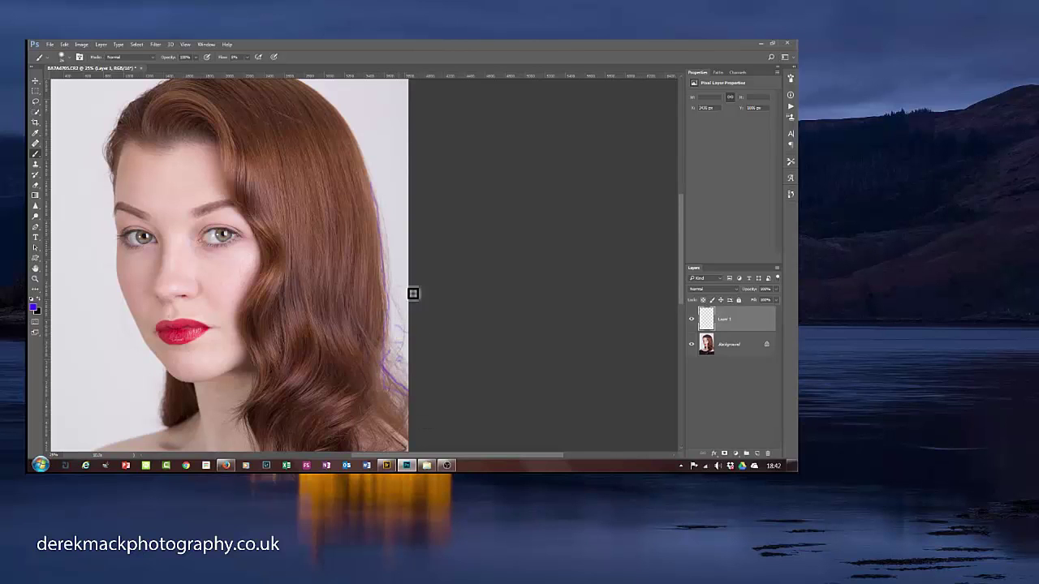
Step: Mark the stray hairs above the crown and beside the temple with short blue strokes on the backdrop
{"action": "mouse_move", "coordinate": [344, 181]}
{"action": "left_mouse_down"}
{"action": "mouse_move", "coordinate": [354, 260]}
{"action": "mouse_move", "coordinate": [406, 320]}
{"action": "left_mouse_up"}
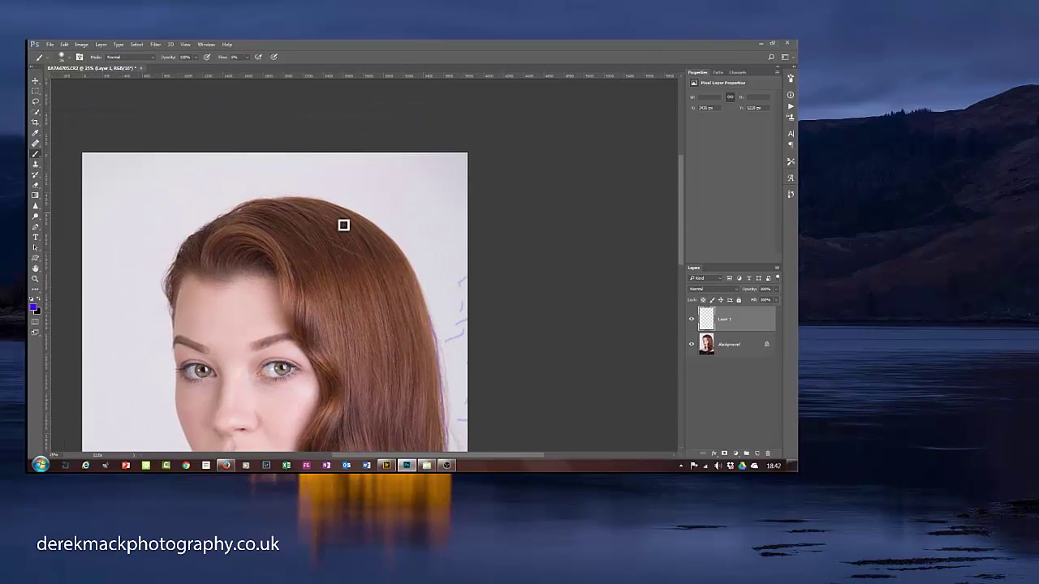
{"action": "left_click_drag", "start_coordinate": [281, 202], "coordinate": [207, 224]}
{"action": "left_click_drag", "start_coordinate": [114, 339], "coordinate": [139, 255]}
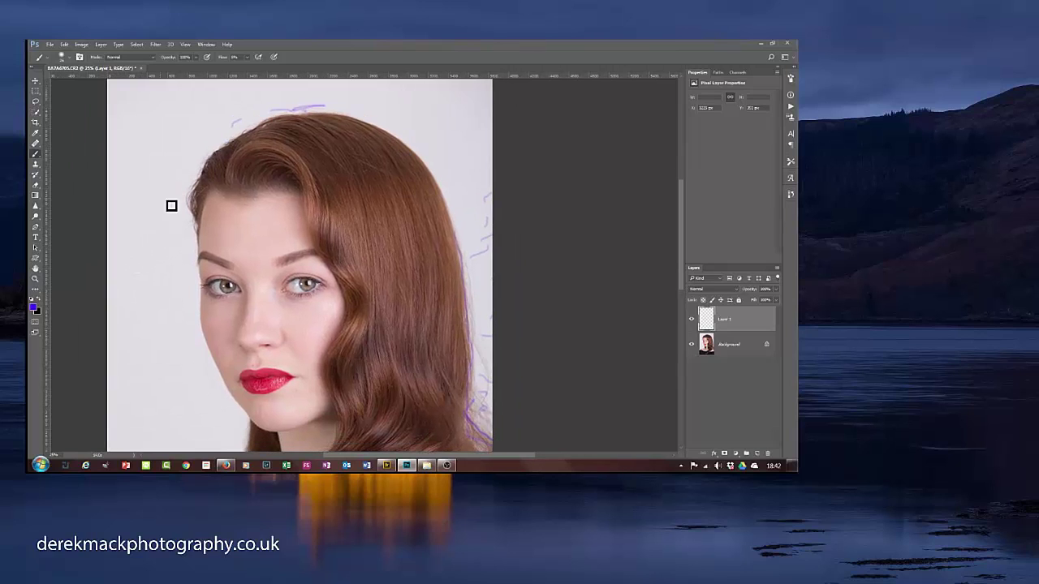
{"action": "left_click_drag", "start_coordinate": [189, 216], "coordinate": [195, 249]}
Step: Mark the backdrop beside the eye and cheek and the hair edge behind the neck, and undo the last stroke
{"action": "left_click_drag", "start_coordinate": [171, 332], "coordinate": [173, 211]}
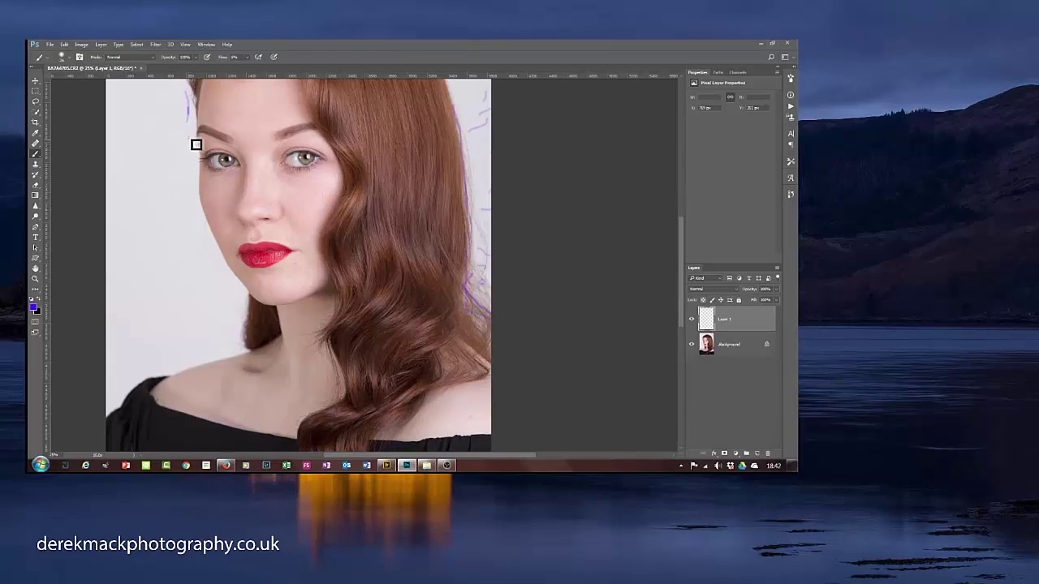
{"action": "left_click_drag", "start_coordinate": [193, 146], "coordinate": [191, 131]}
{"action": "left_click_drag", "start_coordinate": [195, 229], "coordinate": [223, 268]}
{"action": "left_click_drag", "start_coordinate": [253, 302], "coordinate": [237, 363]}
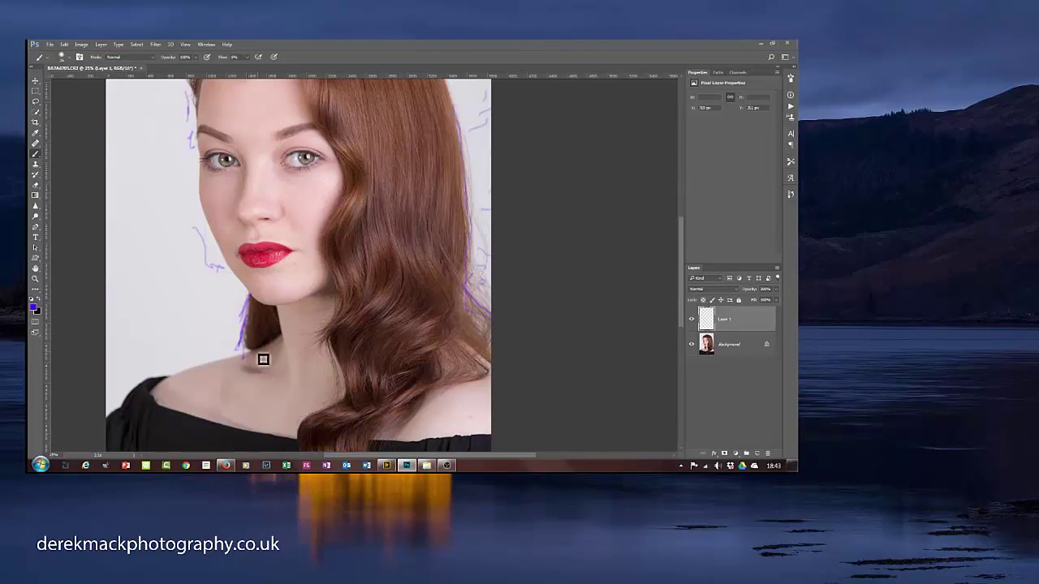
{"action": "key", "text": "ctrl+z"}
Step: Paint small blue marks on the shoulder skin just above the dress neckline
{"action": "mouse_move", "coordinate": [396, 352]}
{"action": "left_mouse_down"}
{"action": "mouse_move", "coordinate": [366, 204]}
{"action": "mouse_move", "coordinate": [417, 287]}
{"action": "left_mouse_up"}
{"action": "left_click_drag", "start_coordinate": [213, 347], "coordinate": [207, 349]}
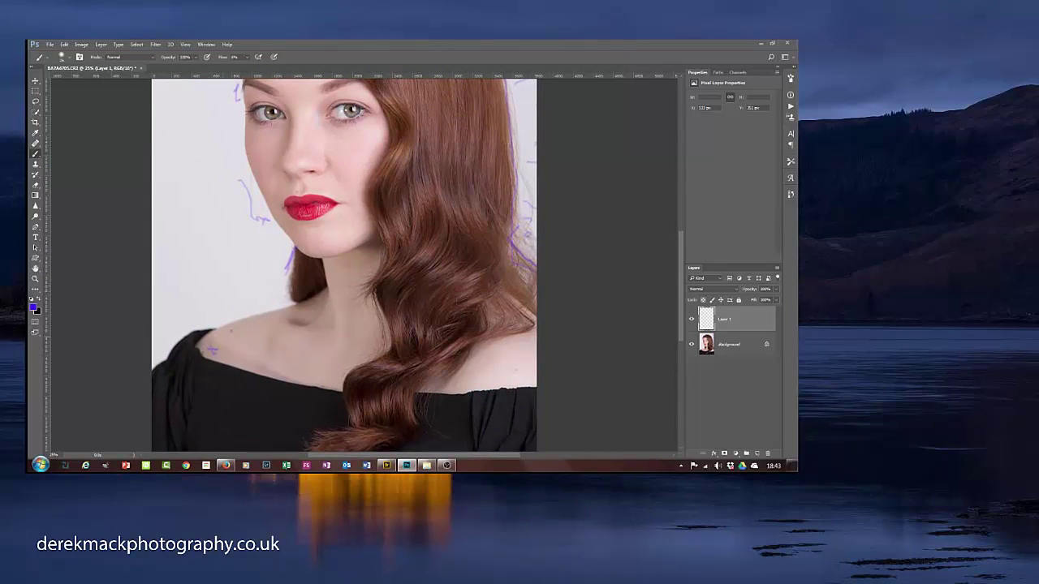
{"action": "left_click_drag", "start_coordinate": [217, 349], "coordinate": [244, 357]}
Step: Mark a spot at the forehead hairline and draw a curved blue line across the outer side of the forehead
{"action": "mouse_move", "coordinate": [341, 232]}
{"action": "left_mouse_down"}
{"action": "mouse_move", "coordinate": [360, 339]}
{"action": "mouse_move", "coordinate": [357, 315]}
{"action": "left_mouse_up"}
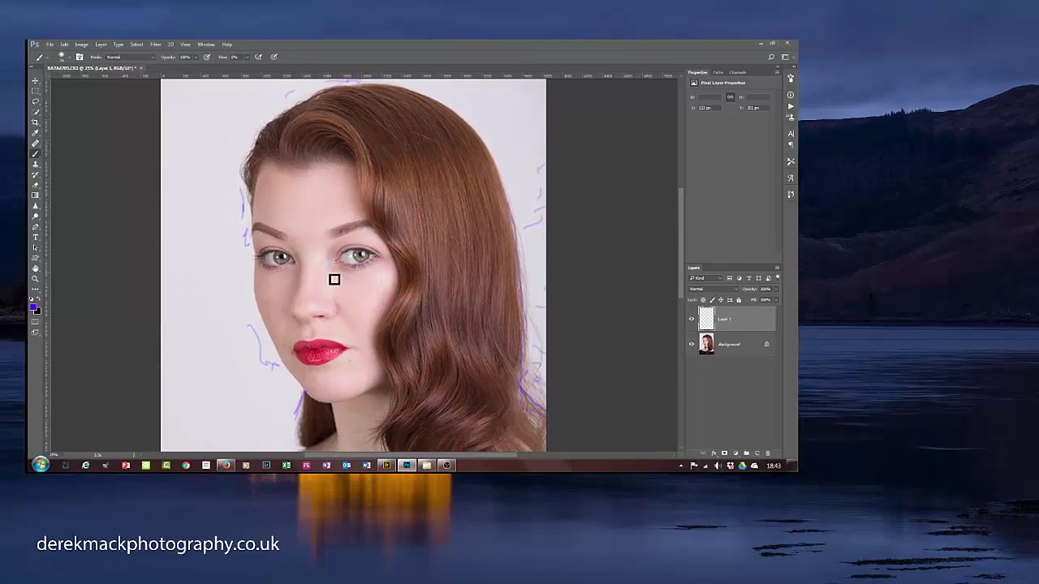
{"action": "scroll", "coordinate": [331, 279], "scroll_direction": "down", "scroll_amount": 1}
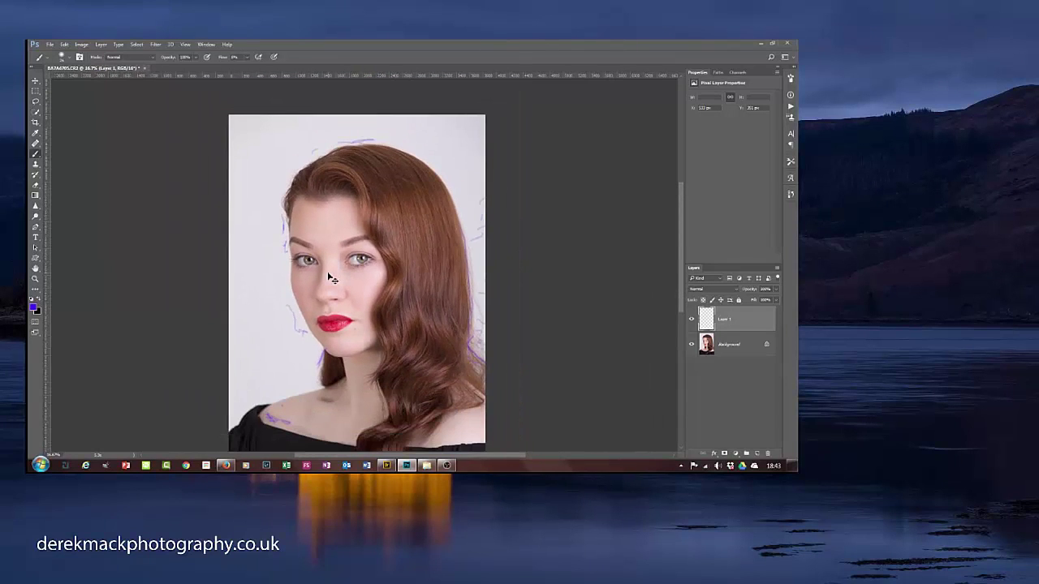
{"action": "scroll", "coordinate": [332, 278], "scroll_direction": "up", "scroll_amount": 4}
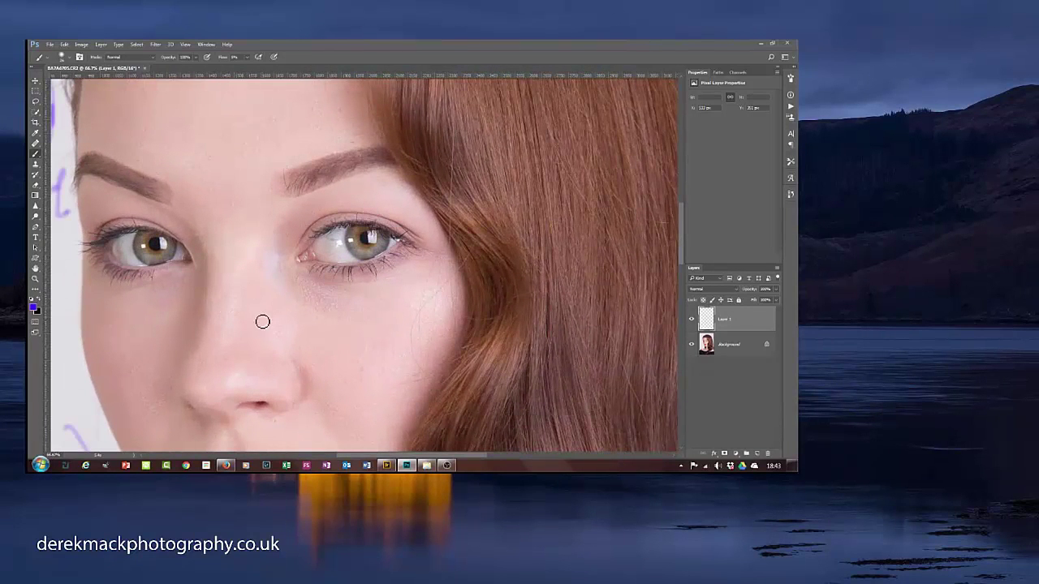
{"action": "left_click_drag", "start_coordinate": [295, 325], "coordinate": [355, 399]}
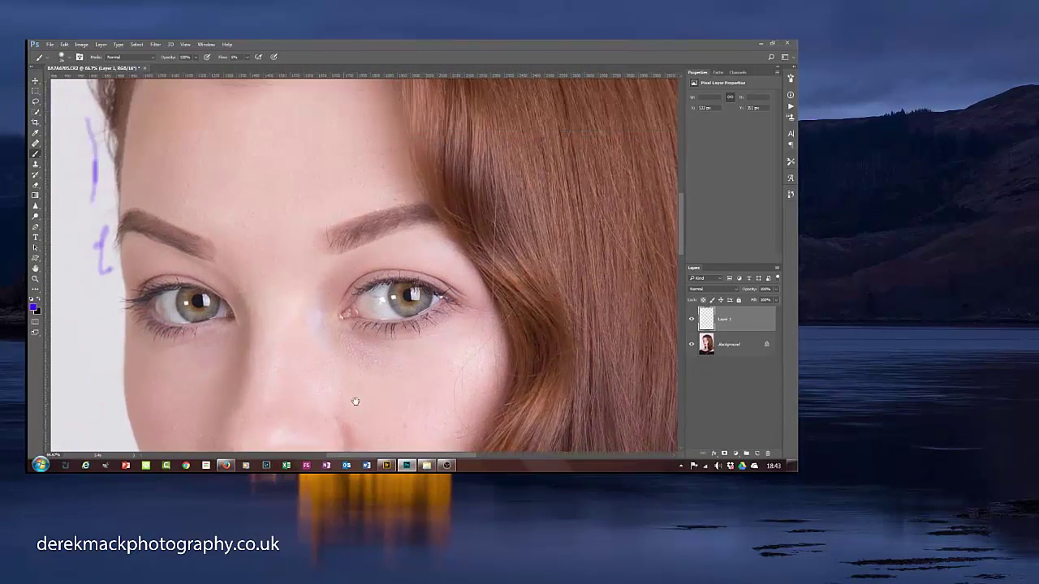
{"action": "left_click_drag", "start_coordinate": [296, 328], "coordinate": [325, 403]}
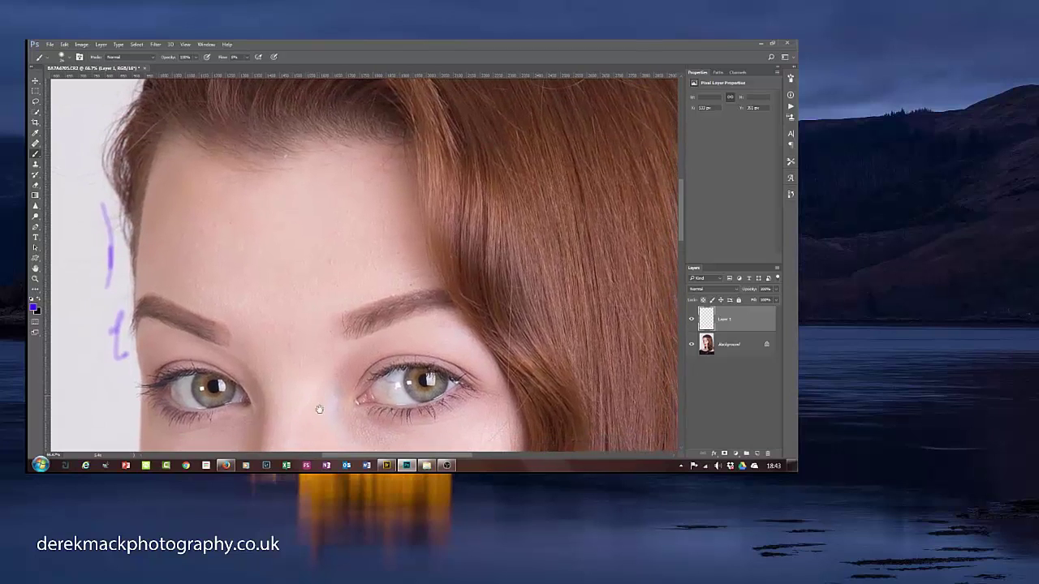
{"action": "mouse_move", "coordinate": [317, 265]}
{"action": "left_mouse_down"}
{"action": "mouse_move", "coordinate": [316, 314]}
{"action": "mouse_move", "coordinate": [341, 216]}
{"action": "mouse_move", "coordinate": [314, 202]}
{"action": "mouse_move", "coordinate": [273, 219]}
{"action": "left_mouse_up"}
{"action": "left_click_drag", "start_coordinate": [190, 216], "coordinate": [208, 212]}
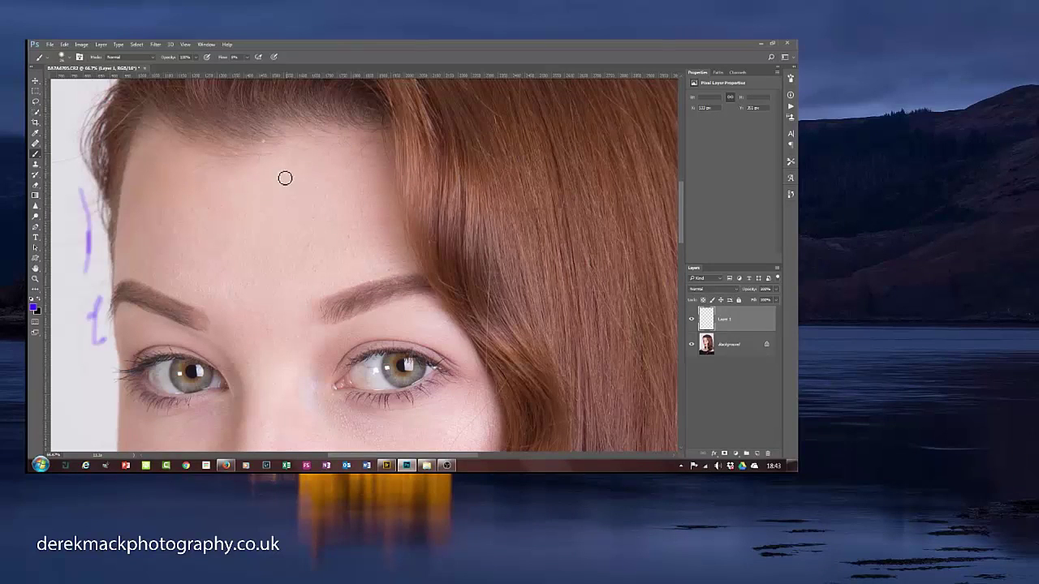
{"action": "left_click_drag", "start_coordinate": [272, 142], "coordinate": [251, 140]}
{"action": "left_click_drag", "start_coordinate": [154, 239], "coordinate": [211, 167]}
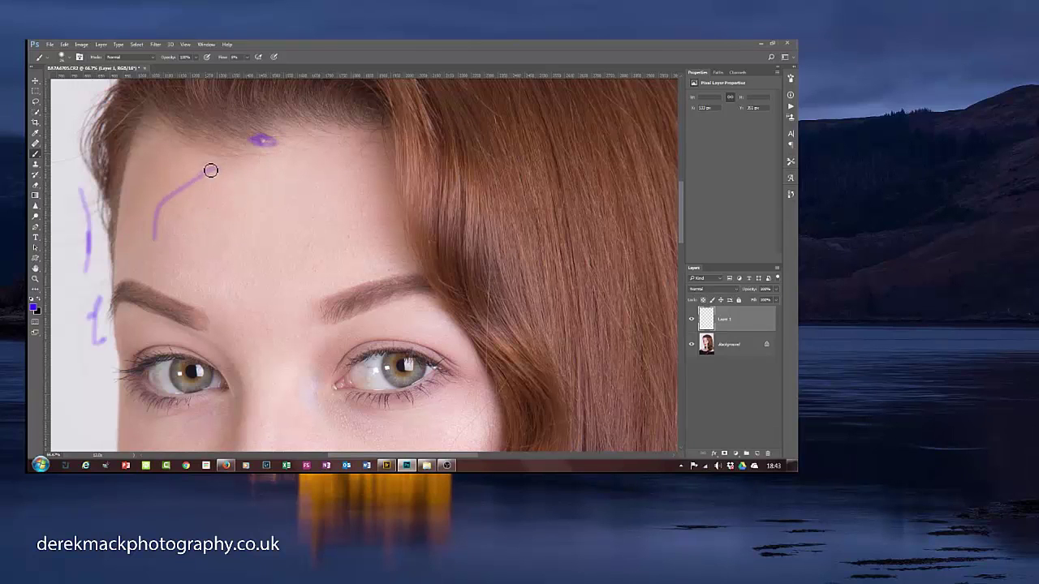
Step: Outline the fine stray hairs on the cheek with a blue loop and mark the neck area beneath the jaw
{"action": "mouse_move", "coordinate": [271, 288]}
{"action": "left_mouse_down"}
{"action": "mouse_move", "coordinate": [276, 231]}
{"action": "mouse_move", "coordinate": [260, 188]}
{"action": "left_mouse_up"}
{"action": "mouse_move", "coordinate": [488, 195]}
{"action": "left_mouse_down"}
{"action": "mouse_move", "coordinate": [514, 249]}
{"action": "mouse_move", "coordinate": [502, 321]}
{"action": "mouse_move", "coordinate": [473, 348]}
{"action": "mouse_move", "coordinate": [448, 321]}
{"action": "mouse_move", "coordinate": [487, 193]}
{"action": "left_mouse_up"}
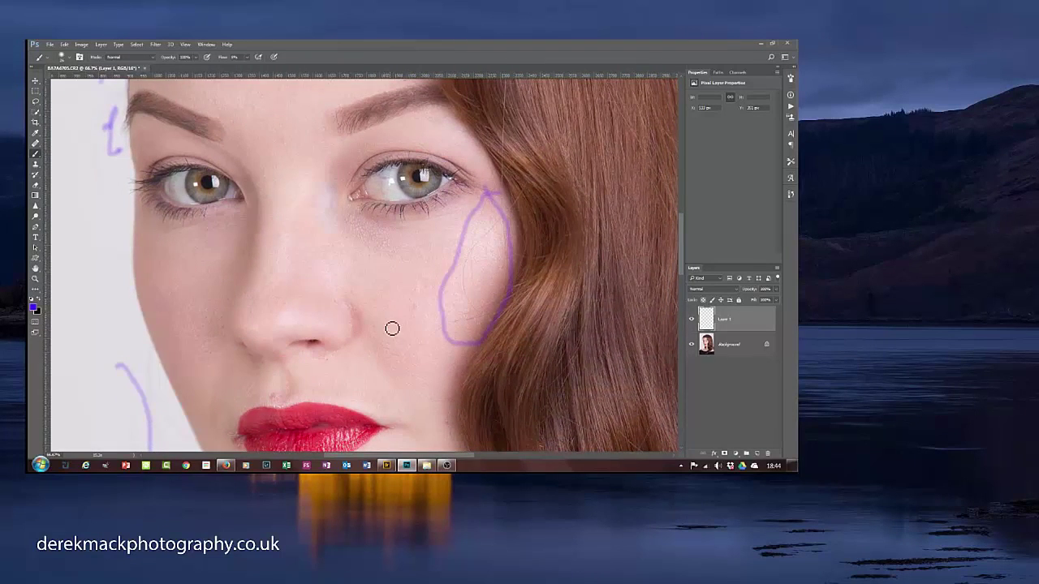
{"action": "left_click_drag", "start_coordinate": [392, 327], "coordinate": [413, 212]}
{"action": "left_click_drag", "start_coordinate": [379, 380], "coordinate": [376, 282]}
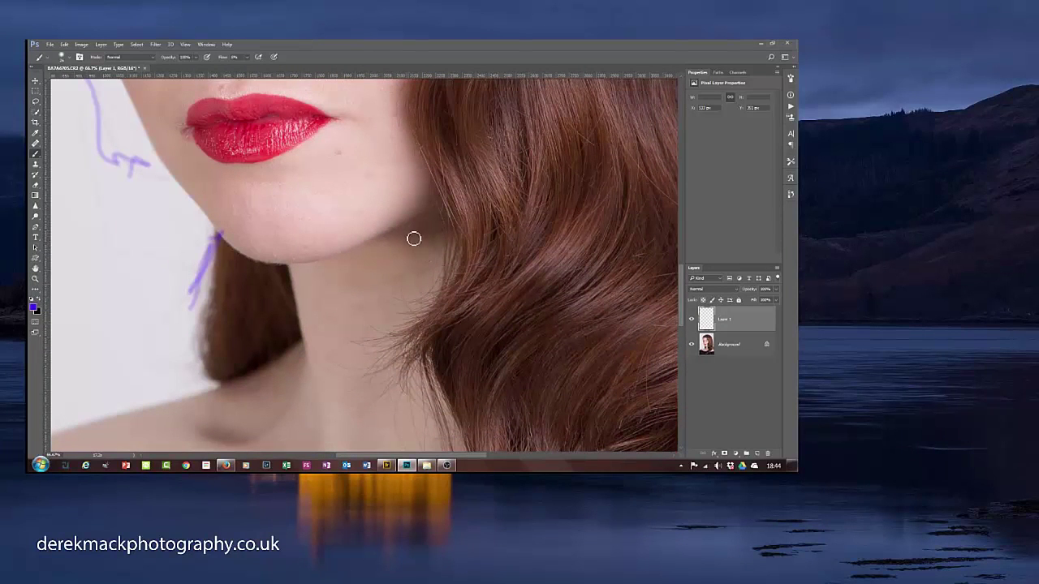
{"action": "left_click_drag", "start_coordinate": [410, 218], "coordinate": [409, 238]}
Step: Draw a blue line down the neck beside the stray hairs and short strokes across the adjacent curls
{"action": "left_click_drag", "start_coordinate": [355, 301], "coordinate": [348, 234]}
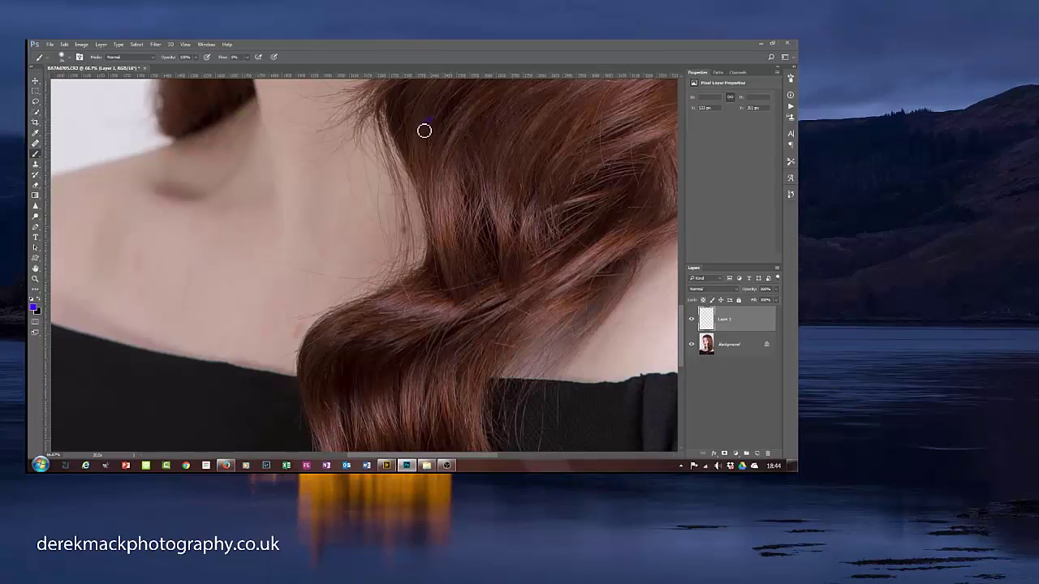
{"action": "left_click_drag", "start_coordinate": [424, 131], "coordinate": [398, 151]}
{"action": "mouse_move", "coordinate": [386, 98]}
{"action": "left_mouse_down"}
{"action": "mouse_move", "coordinate": [401, 284]}
{"action": "mouse_move", "coordinate": [457, 300]}
{"action": "mouse_move", "coordinate": [496, 285]}
{"action": "left_mouse_up"}
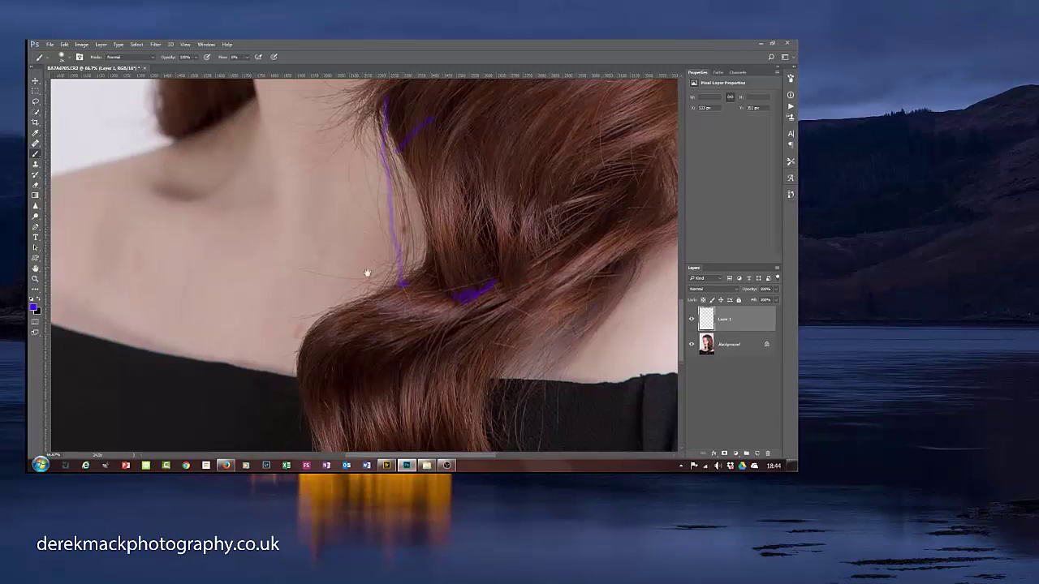
Step: Dab four blue marks on the chin and along the lower jaw to flag skin blemishes
{"action": "left_click_drag", "start_coordinate": [367, 273], "coordinate": [393, 325]}
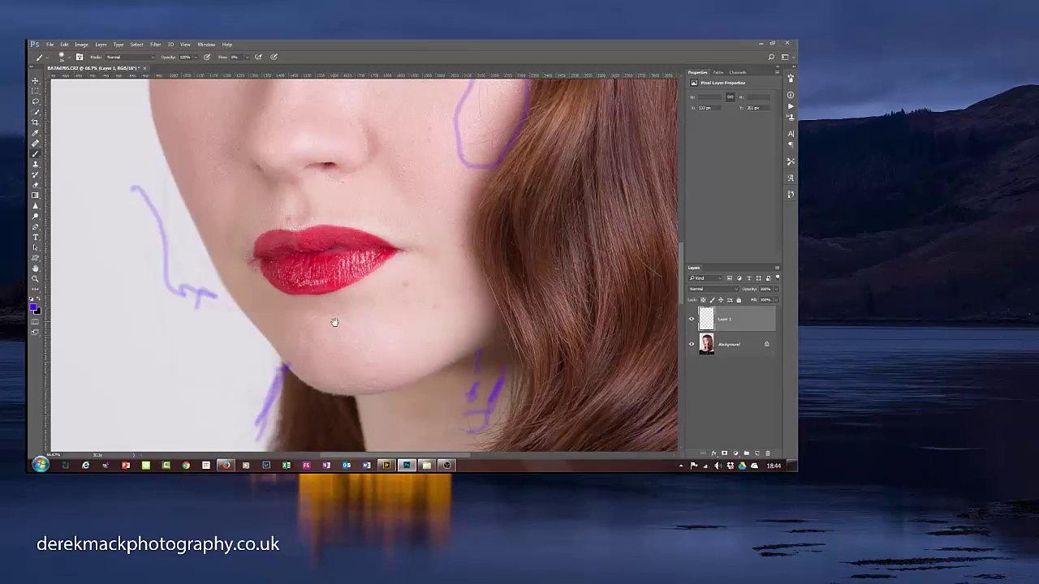
{"action": "left_click_drag", "start_coordinate": [333, 322], "coordinate": [375, 376]}
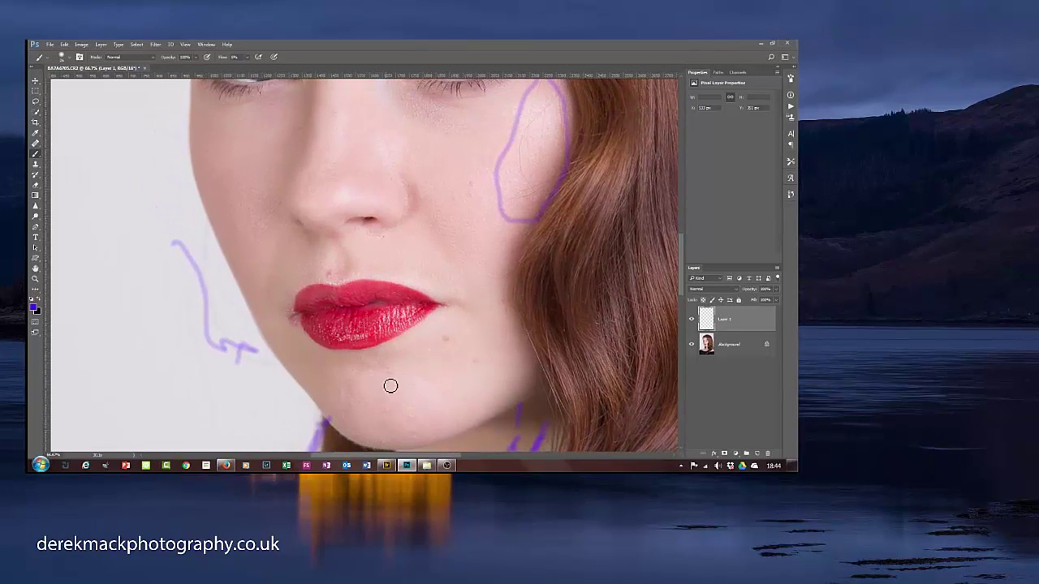
{"action": "left_click", "coordinate": [384, 370]}
{"action": "left_click", "coordinate": [343, 398]}
{"action": "left_click", "coordinate": [412, 432]}
{"action": "left_click", "coordinate": [381, 441]}
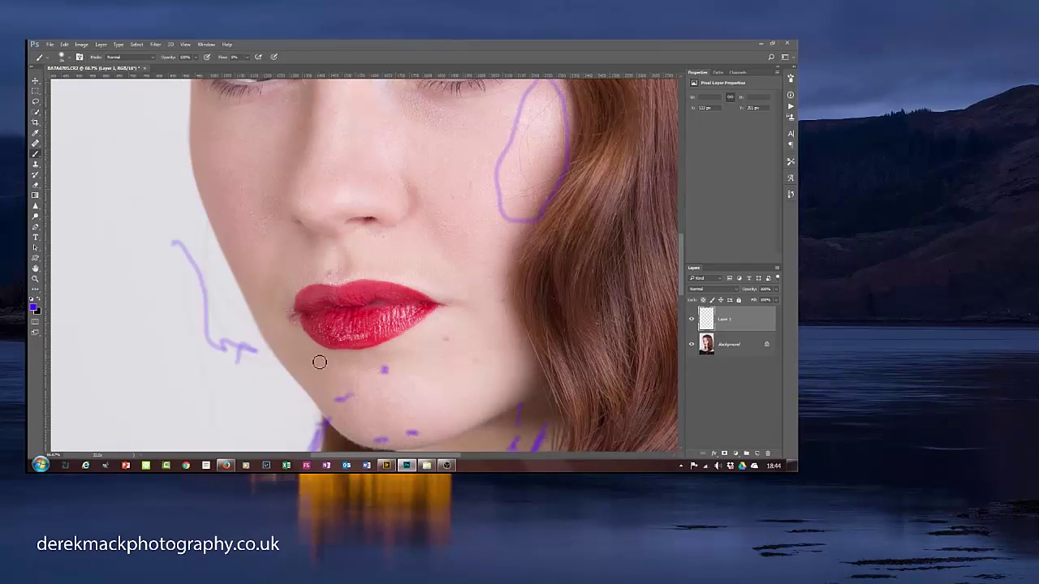
Step: Dab blue marks above the upper lip, beneath the nostril and on the cheek to flag skin blemishes
{"action": "left_click", "coordinate": [329, 279]}
{"action": "left_click_drag", "start_coordinate": [458, 219], "coordinate": [397, 303]}
{"action": "left_click", "coordinate": [388, 289]}
{"action": "left_click", "coordinate": [406, 273]}
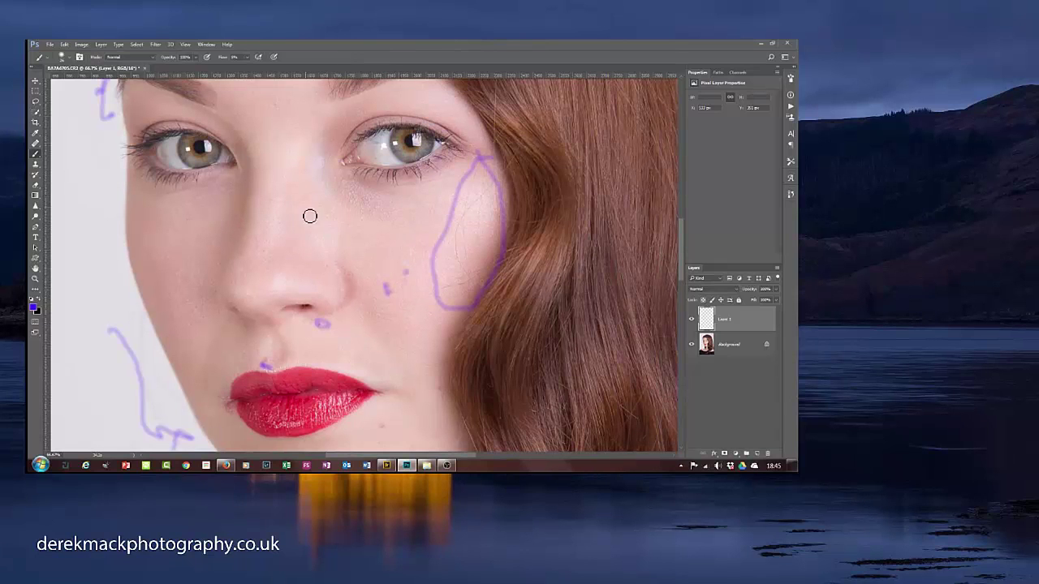
Step: Clear all blue marks from the marking layer, remove the selection and delete the layer
{"action": "left_click_drag", "start_coordinate": [286, 224], "coordinate": [289, 285]}
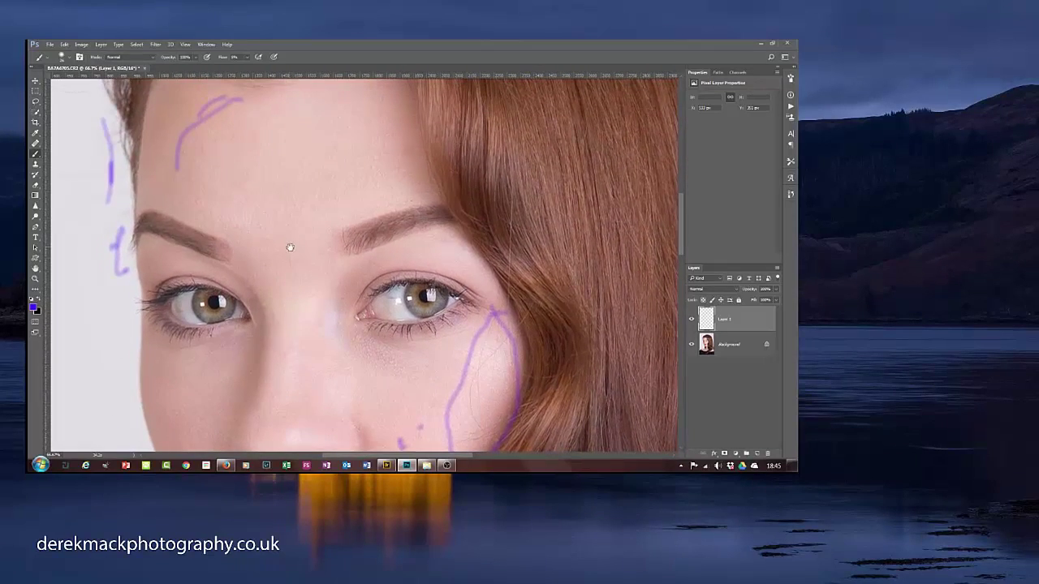
{"action": "left_click_drag", "start_coordinate": [290, 244], "coordinate": [290, 263]}
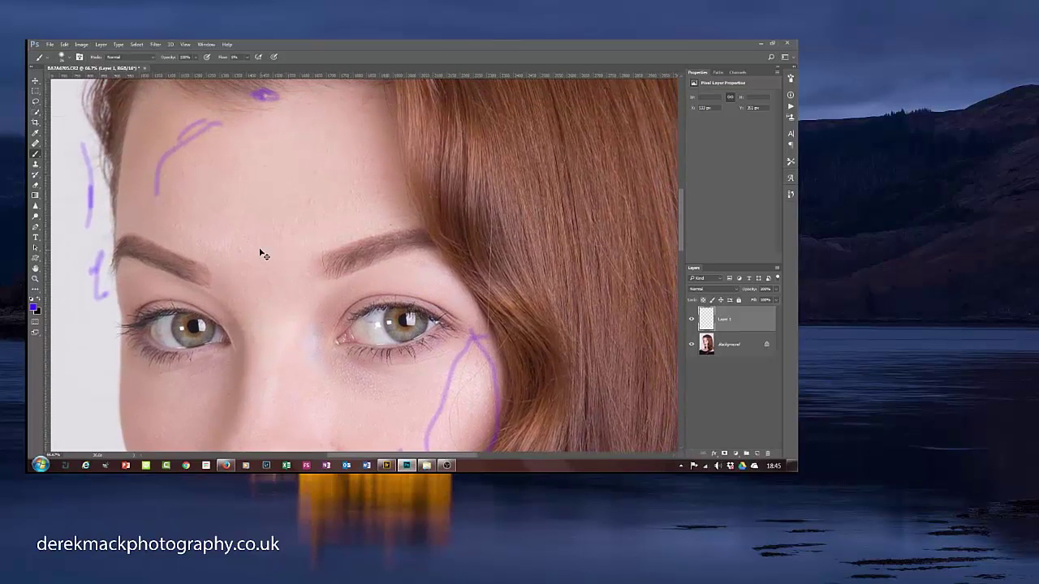
{"action": "scroll", "coordinate": [264, 254], "scroll_direction": "down", "scroll_amount": 2}
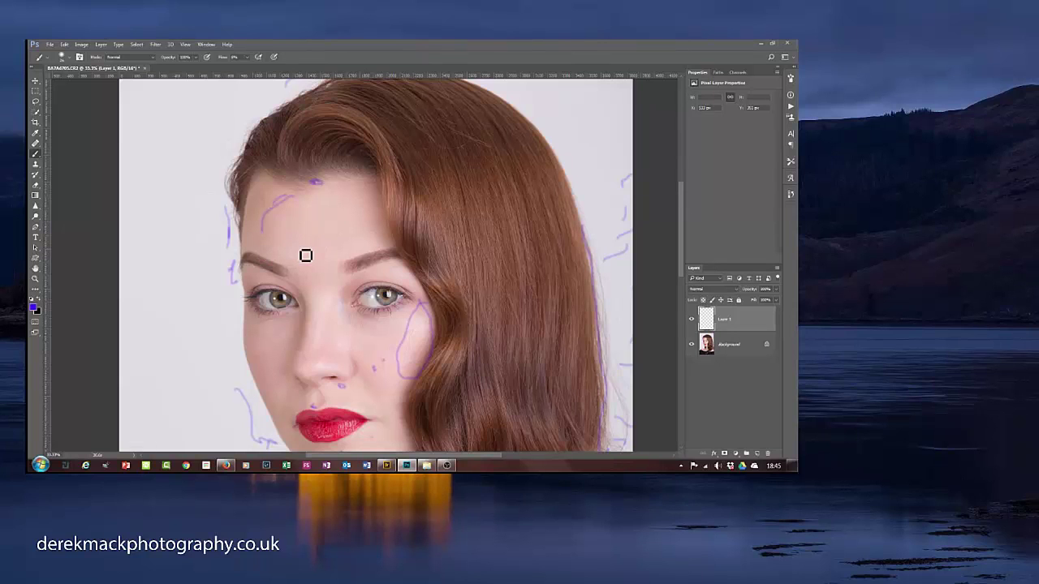
{"action": "scroll", "coordinate": [306, 256], "scroll_direction": "down", "scroll_amount": 3}
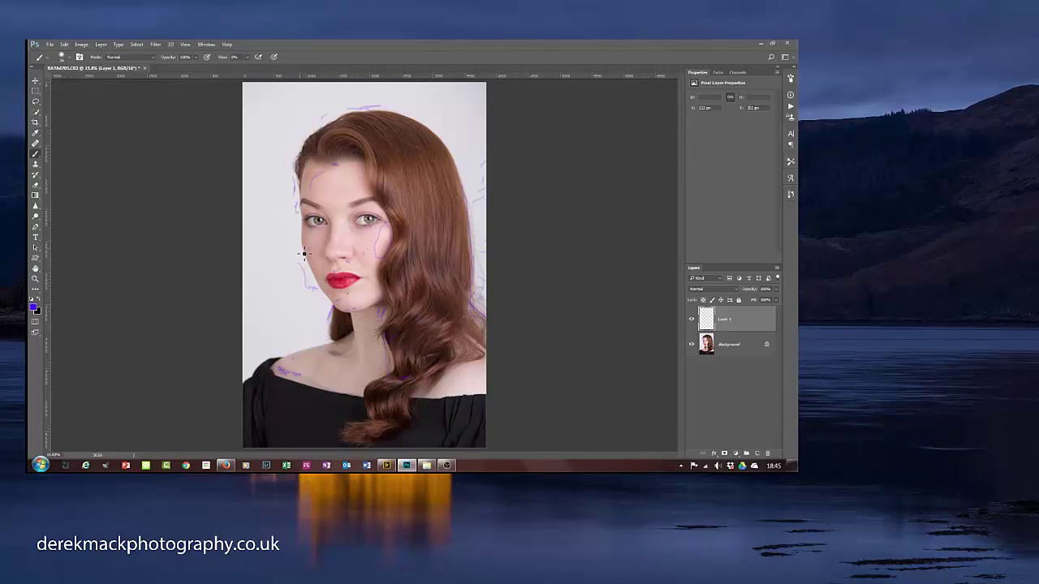
{"action": "key", "text": "ctrl+a"}
{"action": "key", "text": "Delete"}
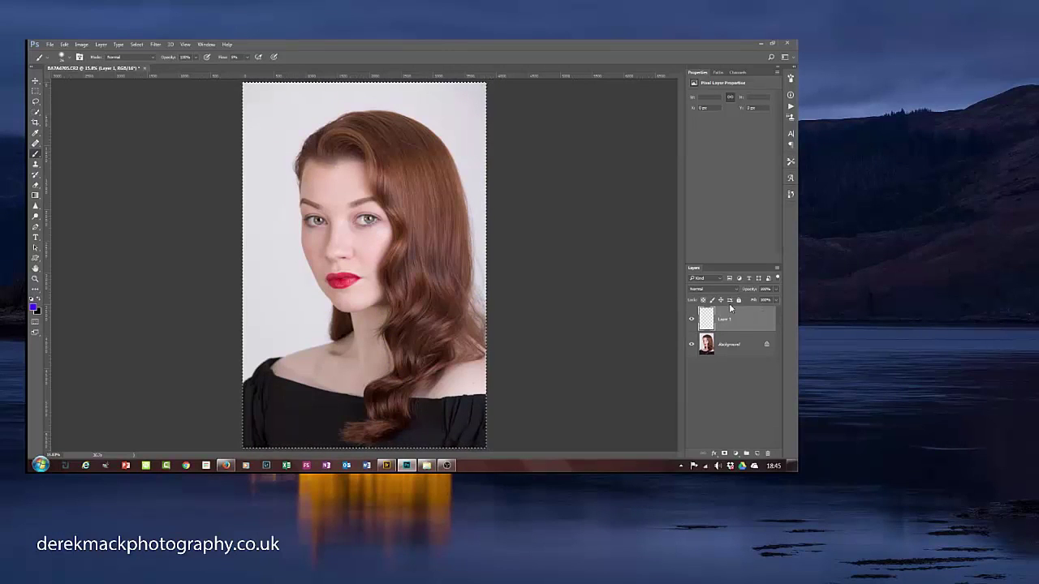
{"action": "key", "text": "ctrl+d"}
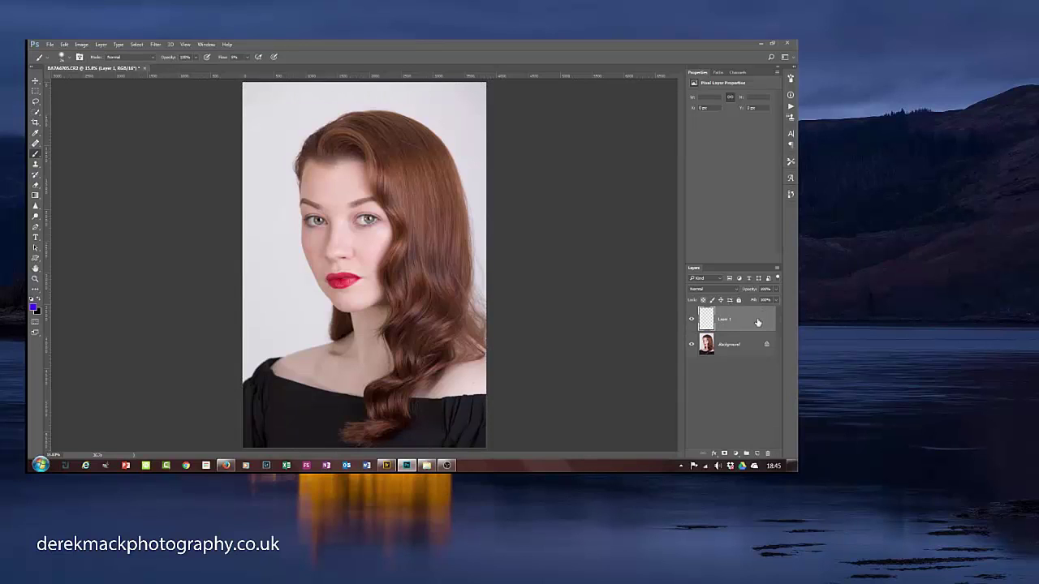
{"action": "left_click_drag", "start_coordinate": [758, 323], "coordinate": [769, 453]}
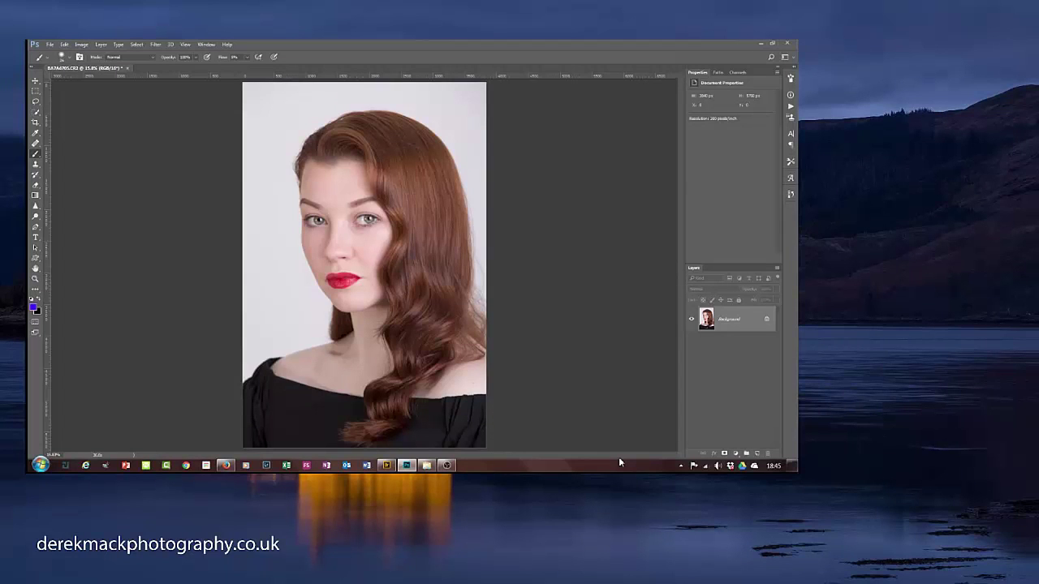
Step: Examine the face, hairline and curls of the unmarked portrait at a closer magnification
{"action": "key", "text": "ctrl+plus"}
{"action": "key", "text": "ctrl+plus"}
{"action": "key", "text": "ctrl+plus"}
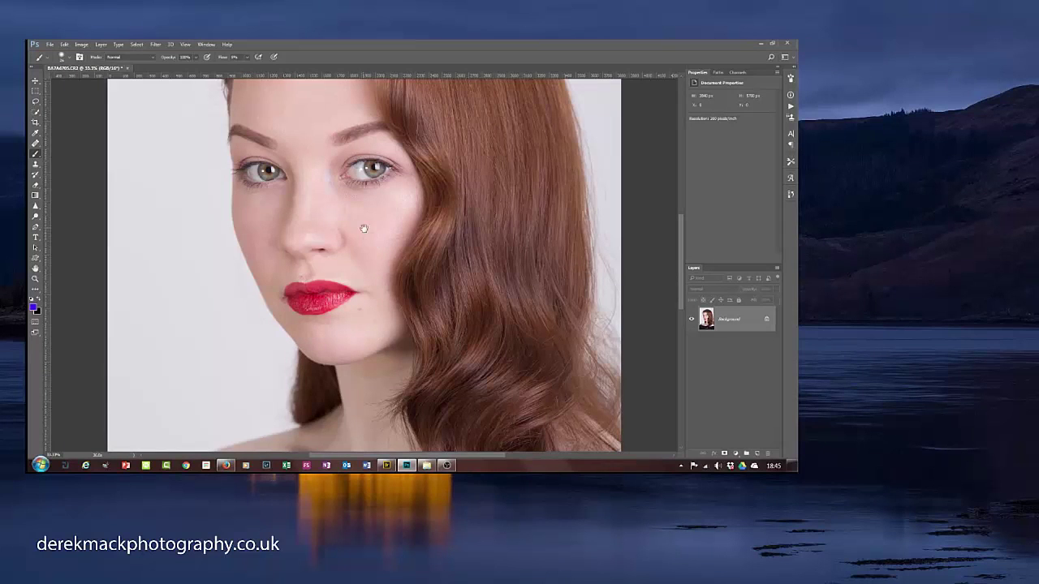
{"action": "left_click_drag", "start_coordinate": [371, 227], "coordinate": [391, 344]}
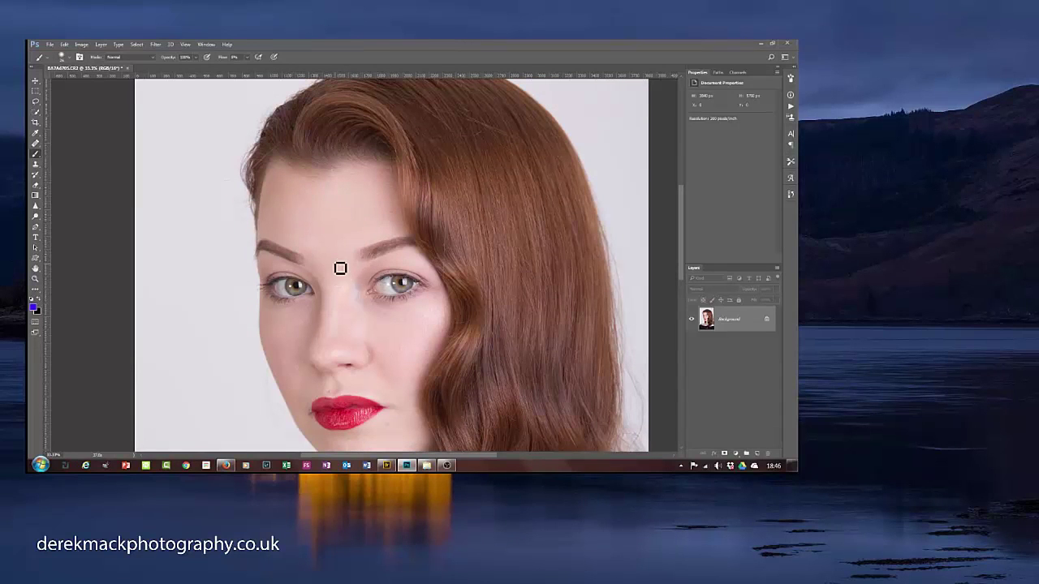
{"action": "left_click_drag", "start_coordinate": [350, 329], "coordinate": [342, 211]}
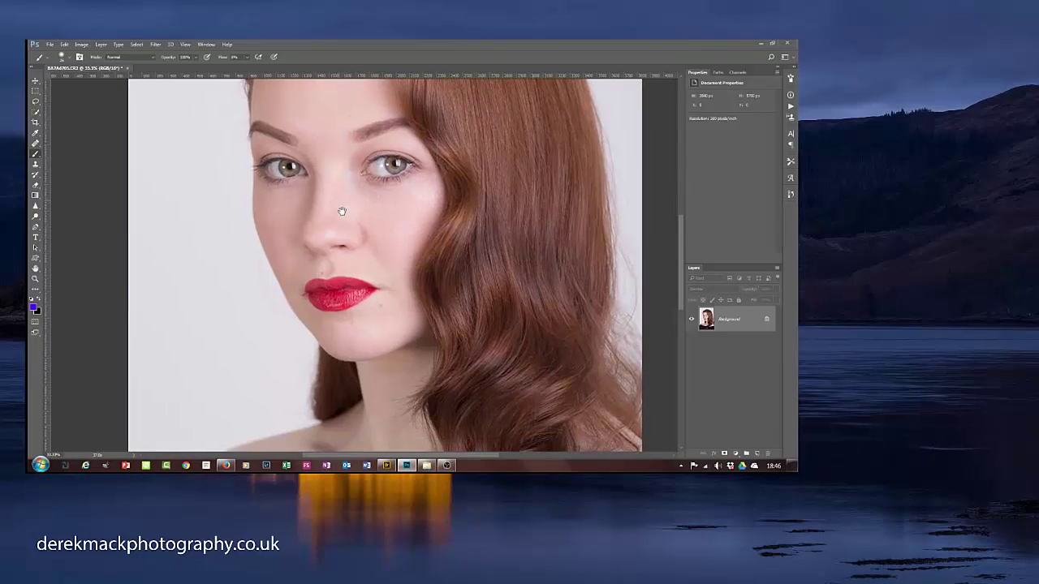
Step: Duplicate the Background layer, and duplicate that copy to get two full copies of the portrait
{"action": "mouse_move", "coordinate": [372, 317]}
{"action": "left_mouse_down"}
{"action": "mouse_move", "coordinate": [365, 263]}
{"action": "mouse_move", "coordinate": [361, 362]}
{"action": "left_mouse_up"}
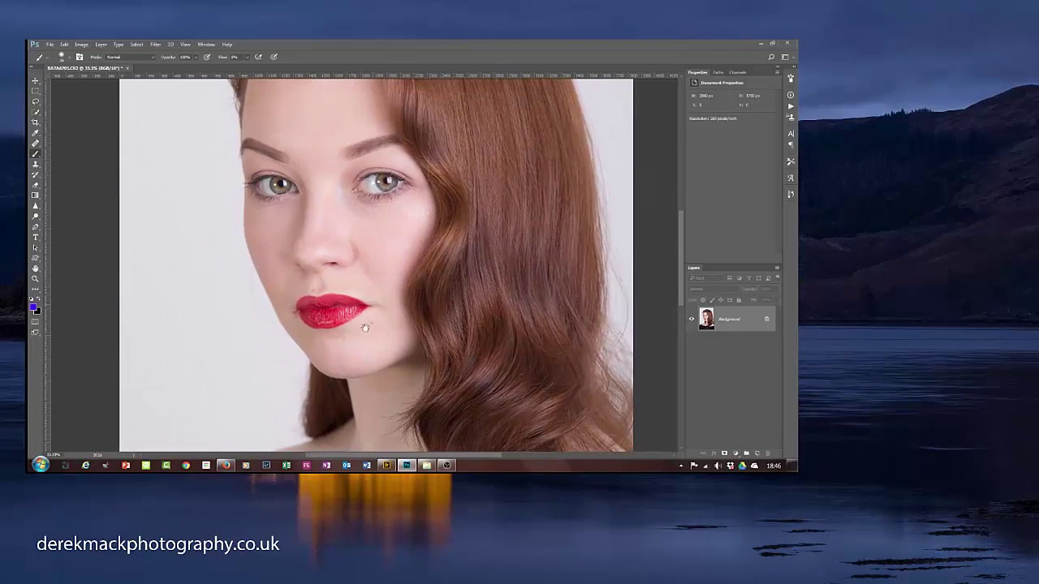
{"action": "left_click_drag", "start_coordinate": [386, 256], "coordinate": [393, 357]}
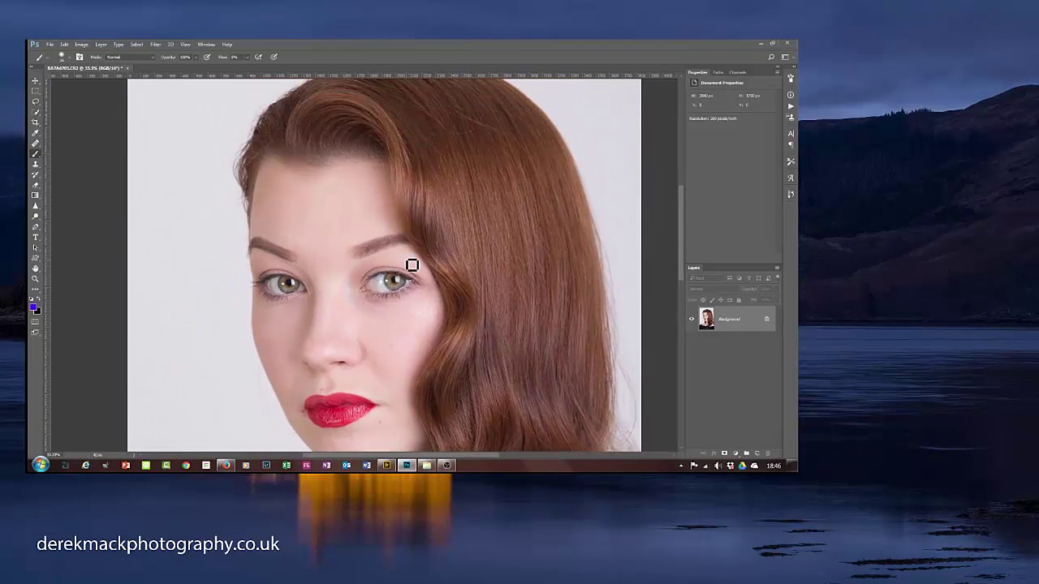
{"action": "key", "text": "ctrl+0"}
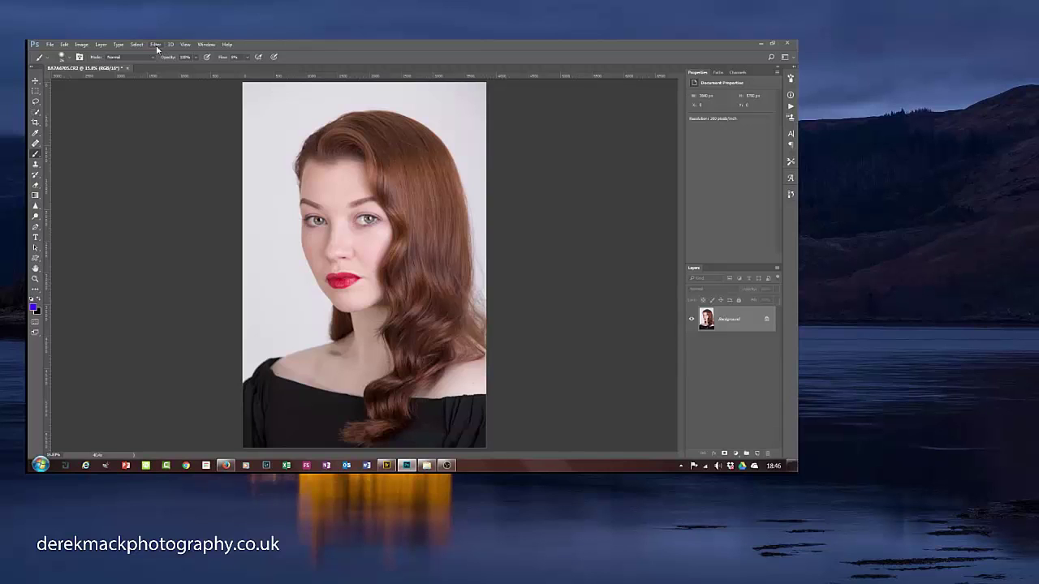
{"action": "key", "text": "ctrl+j"}
{"action": "right_click", "coordinate": [766, 318]}
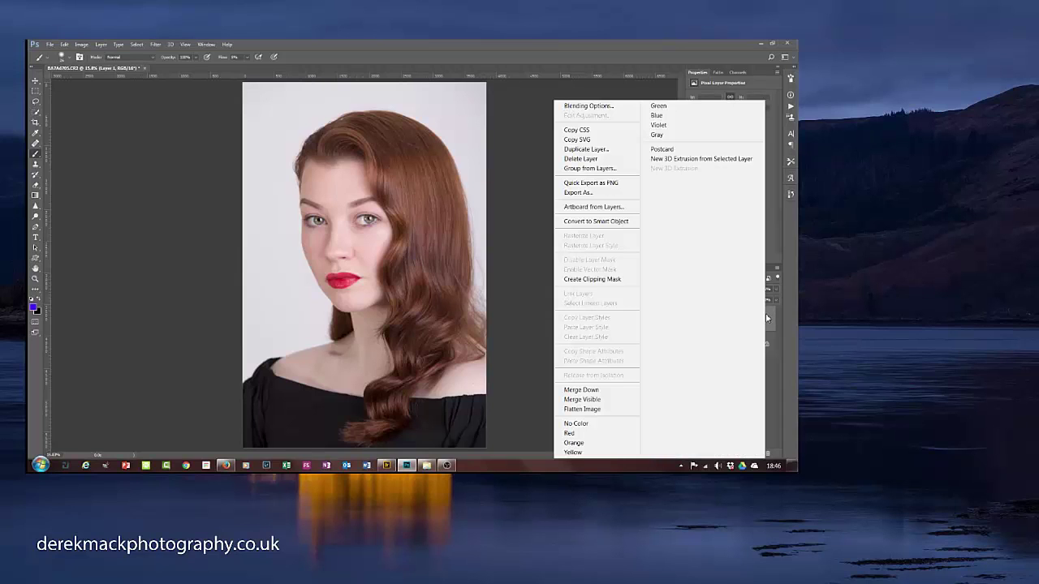
{"action": "left_click", "coordinate": [591, 148]}
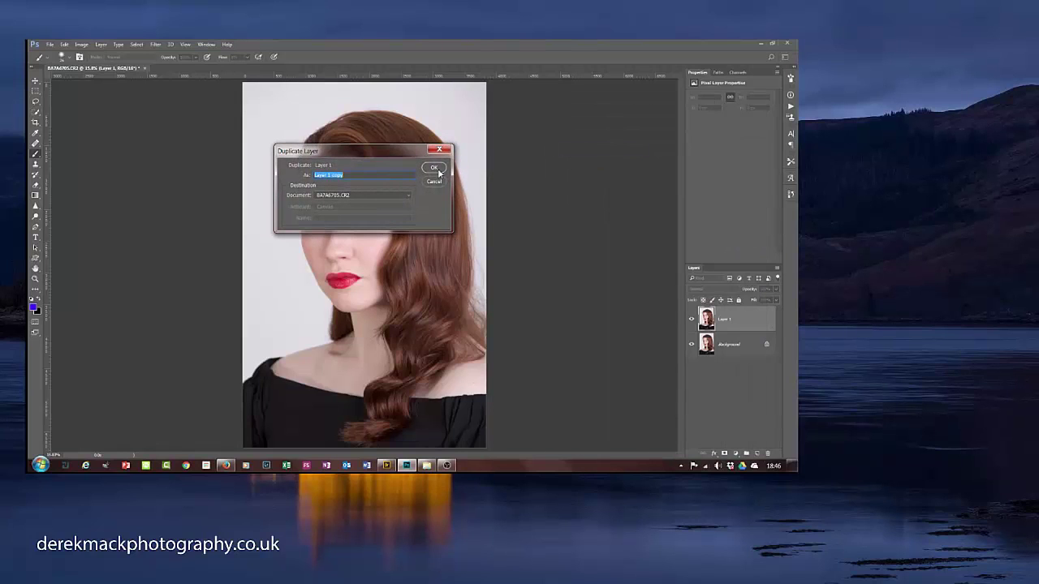
{"action": "left_click", "coordinate": [435, 167]}
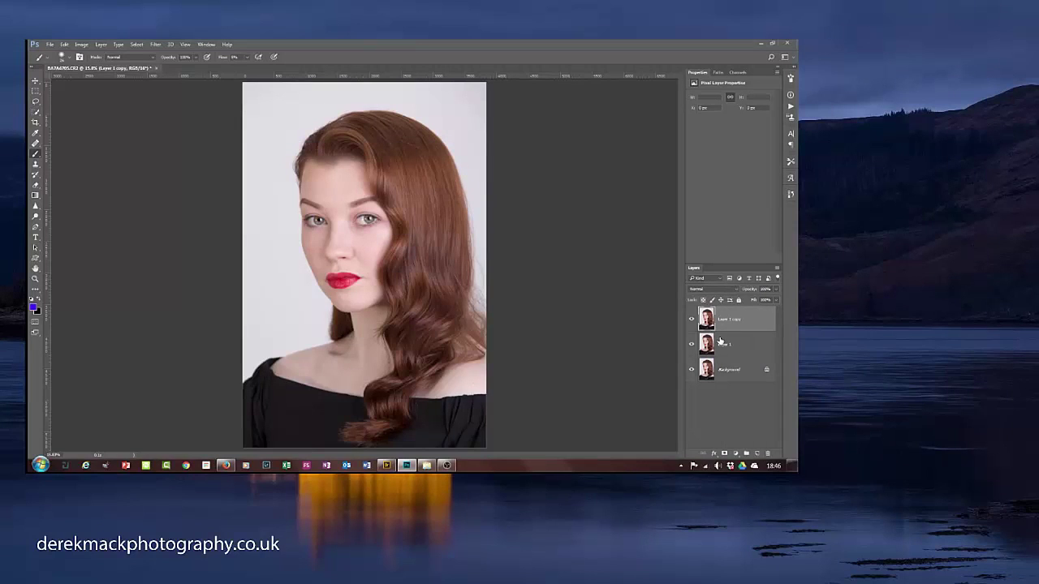
Step: Rename the lower duplicate layer as low and hide the duplicate above it
{"action": "double_click", "coordinate": [725, 345]}
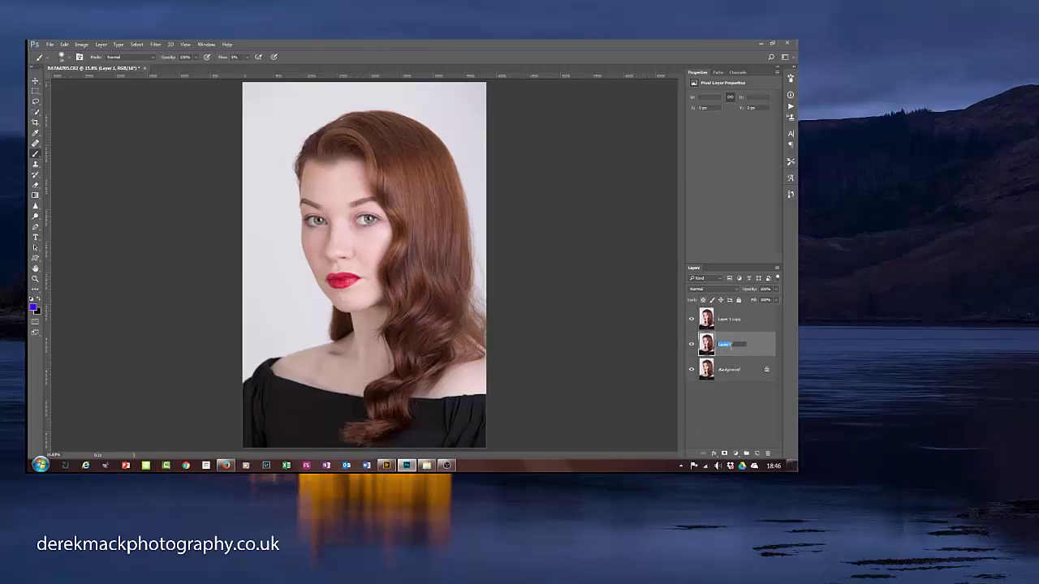
{"action": "type", "text": "Low"}
{"action": "key", "text": "Return"}
{"action": "left_click", "coordinate": [694, 321]}
{"action": "left_click", "coordinate": [155, 44]}
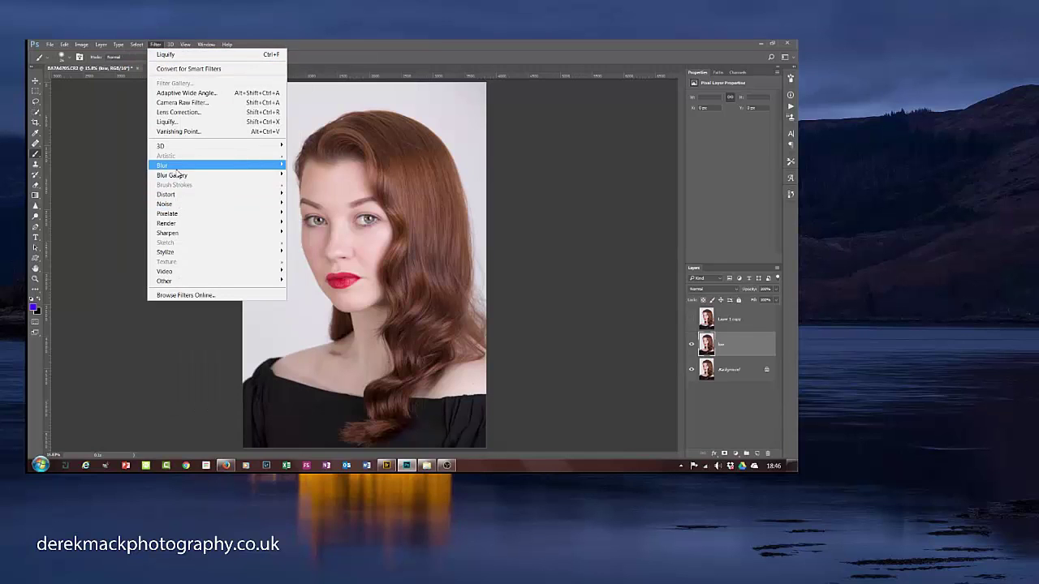
{"action": "mouse_move", "coordinate": [177, 168]}
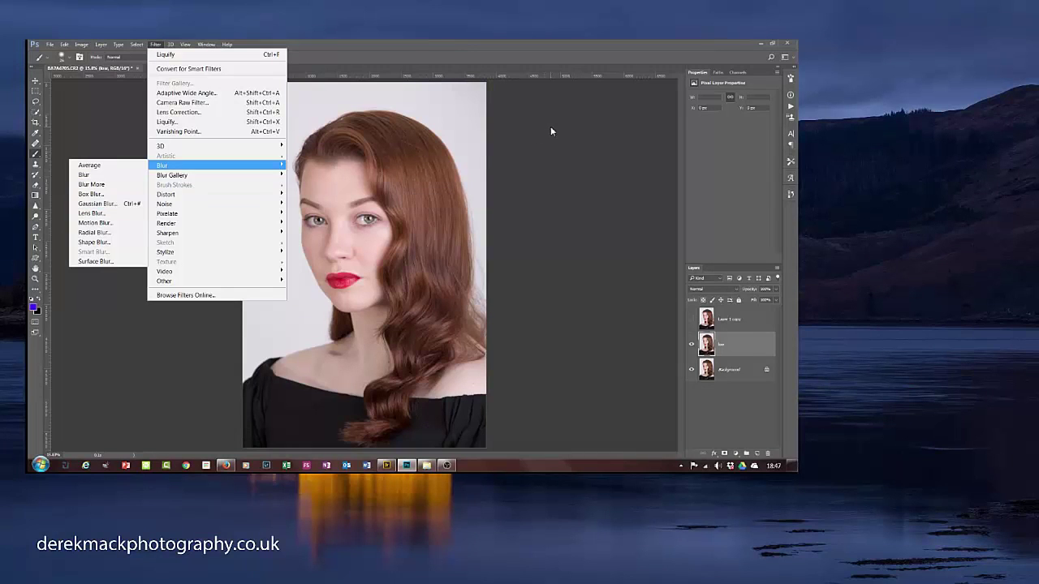
{"action": "left_click", "coordinate": [572, 59]}
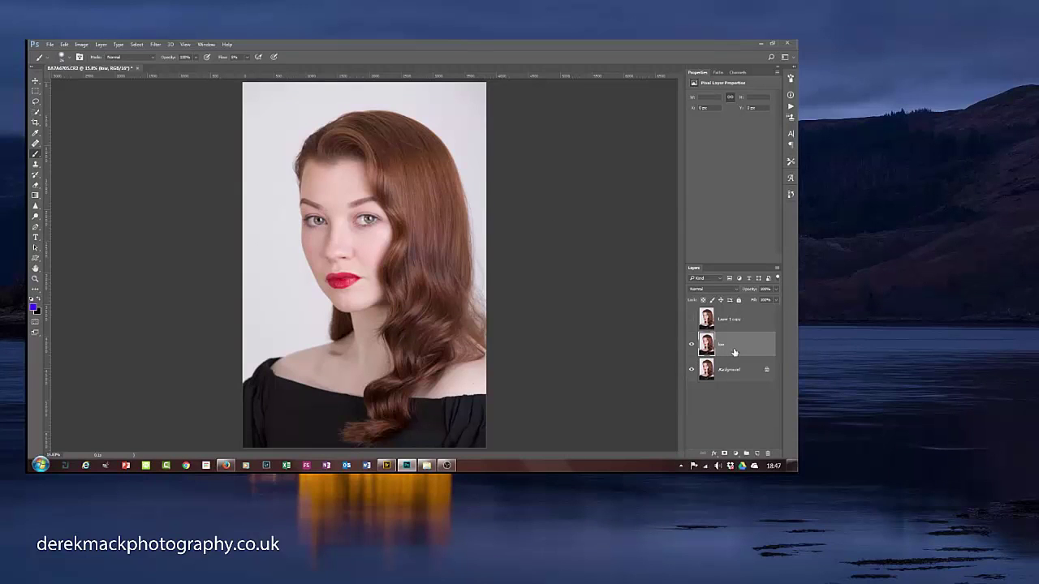
Step: Apply a Gaussian Blur with a radius of 15 pixels to the low layer
{"action": "key", "text": "ctrl+alt+f"}
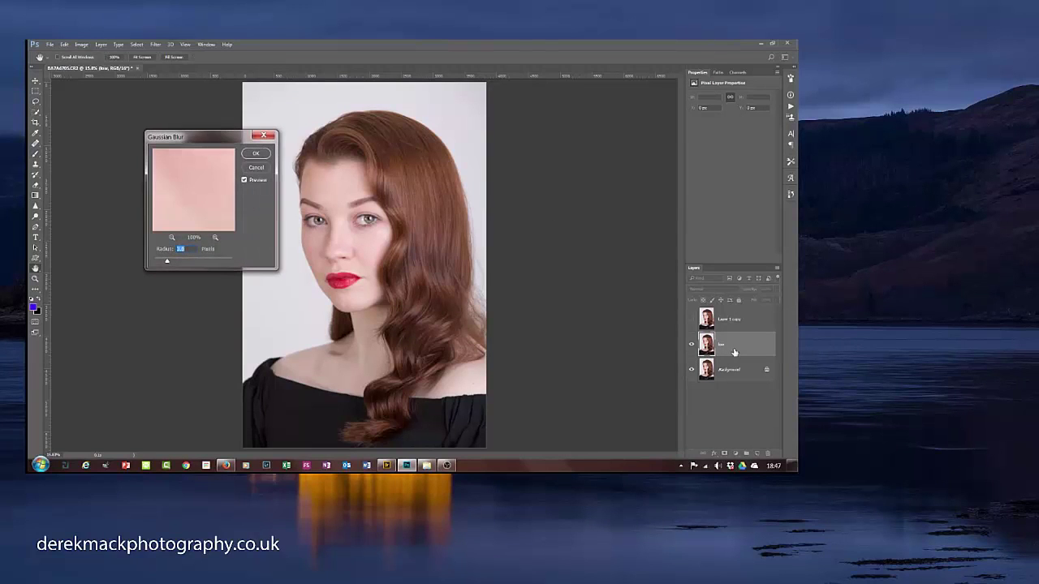
{"action": "left_click_drag", "start_coordinate": [181, 136], "coordinate": [434, 179]}
{"action": "mouse_move", "coordinate": [445, 228]}
{"action": "left_mouse_down"}
{"action": "mouse_move", "coordinate": [454, 228]}
{"action": "mouse_move", "coordinate": [431, 239]}
{"action": "mouse_move", "coordinate": [441, 206]}
{"action": "mouse_move", "coordinate": [420, 228]}
{"action": "mouse_move", "coordinate": [451, 249]}
{"action": "mouse_move", "coordinate": [444, 232]}
{"action": "mouse_move", "coordinate": [451, 251]}
{"action": "mouse_move", "coordinate": [445, 237]}
{"action": "left_mouse_up"}
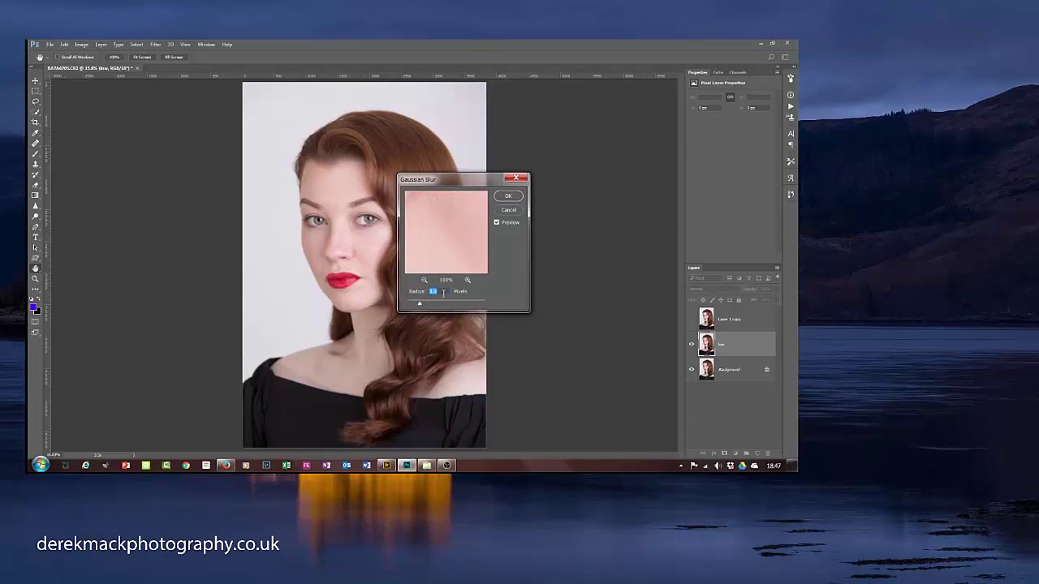
{"action": "type", "text": "15"}
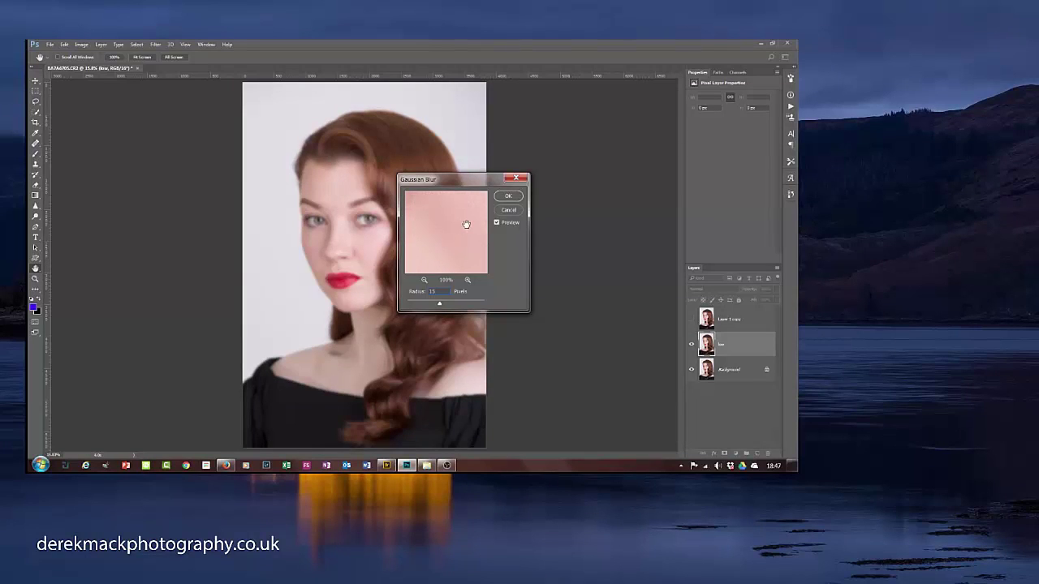
{"action": "left_click_drag", "start_coordinate": [466, 225], "coordinate": [463, 264]}
{"action": "left_click_drag", "start_coordinate": [446, 222], "coordinate": [463, 263]}
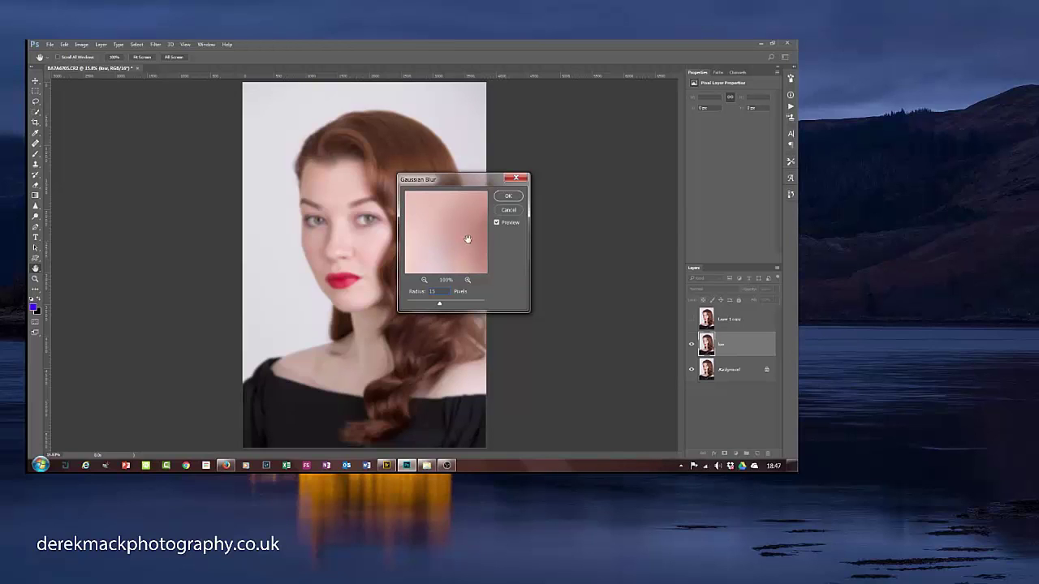
{"action": "left_click", "coordinate": [509, 197]}
{"action": "key", "text": "b"}
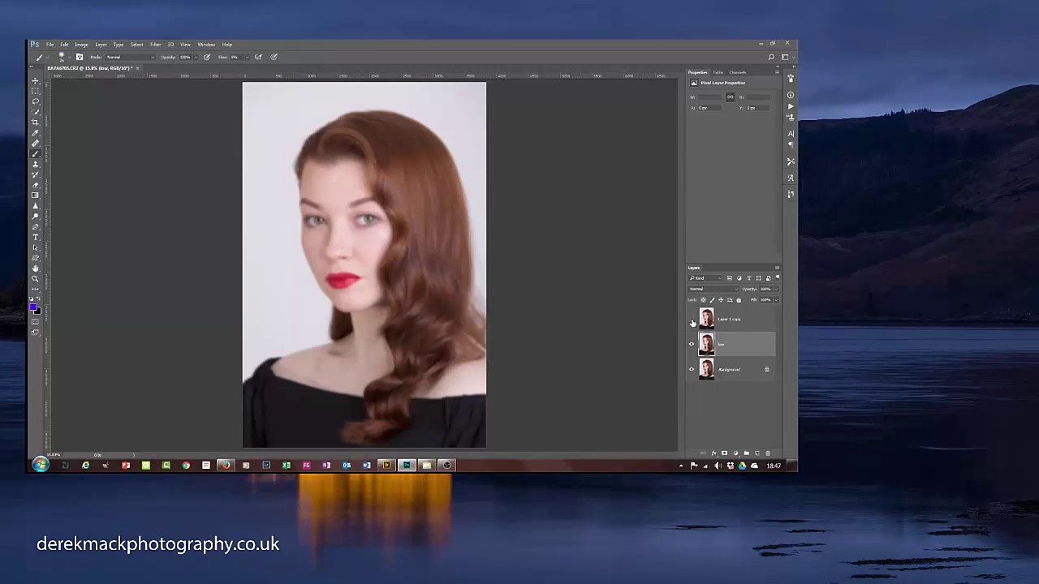
Step: Show the uppermost copy and use Apply Image on it with low as source layer, Subtract blending, scale 2 and offset 128
{"action": "left_click", "coordinate": [750, 326]}
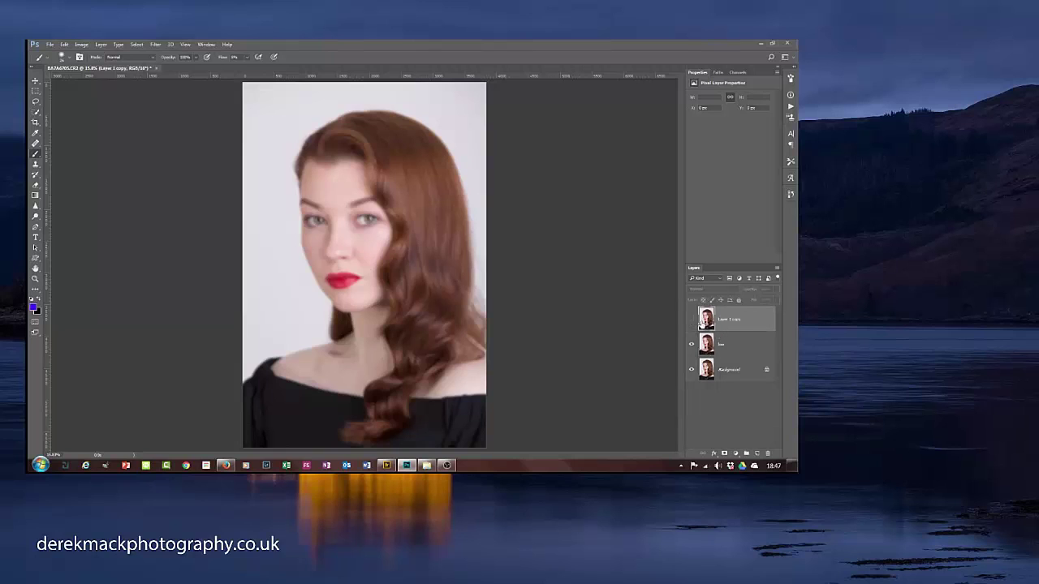
{"action": "left_click", "coordinate": [692, 321]}
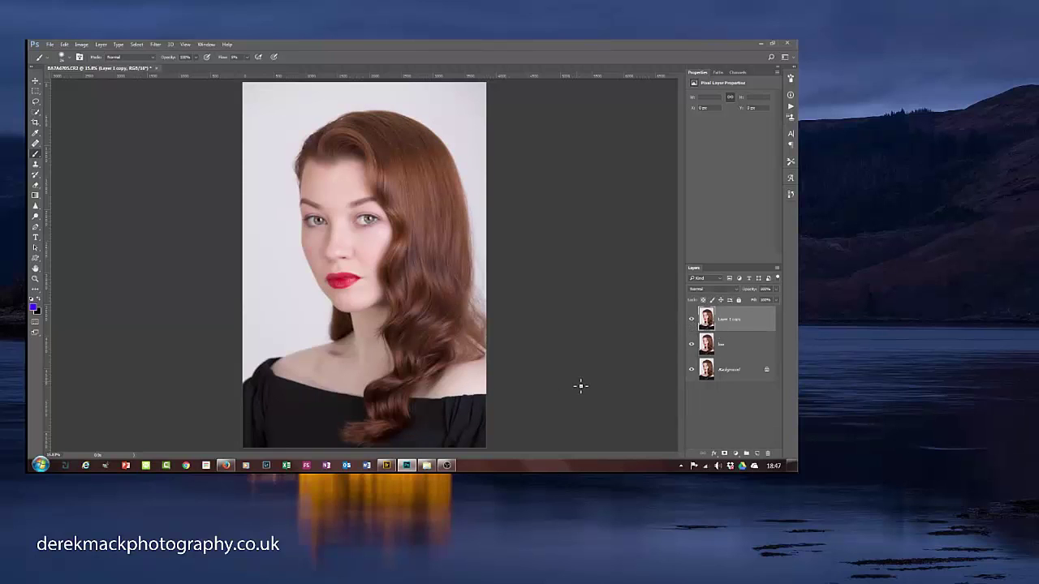
{"action": "left_click", "coordinate": [80, 45]}
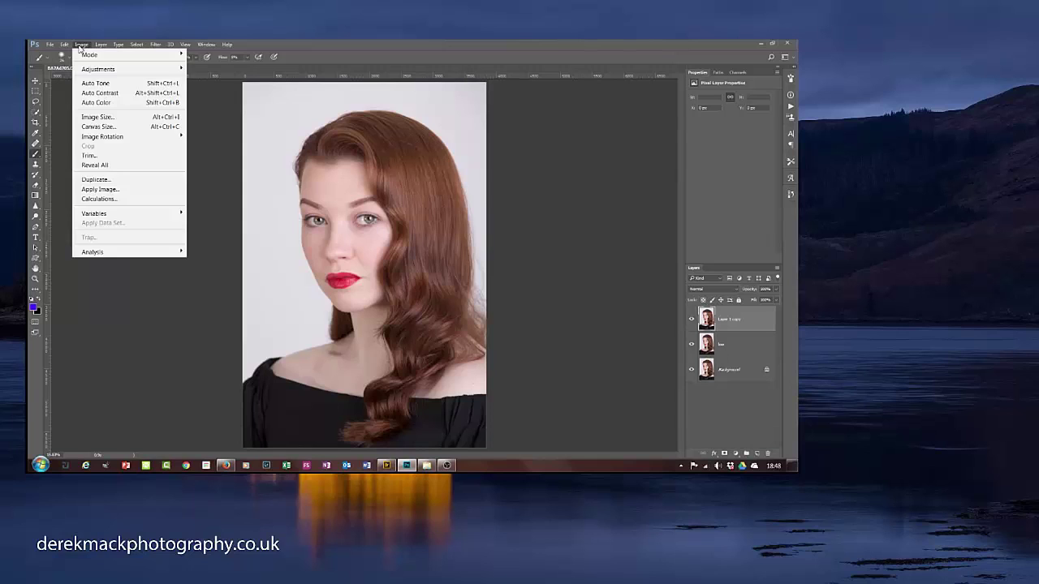
{"action": "left_click", "coordinate": [109, 192]}
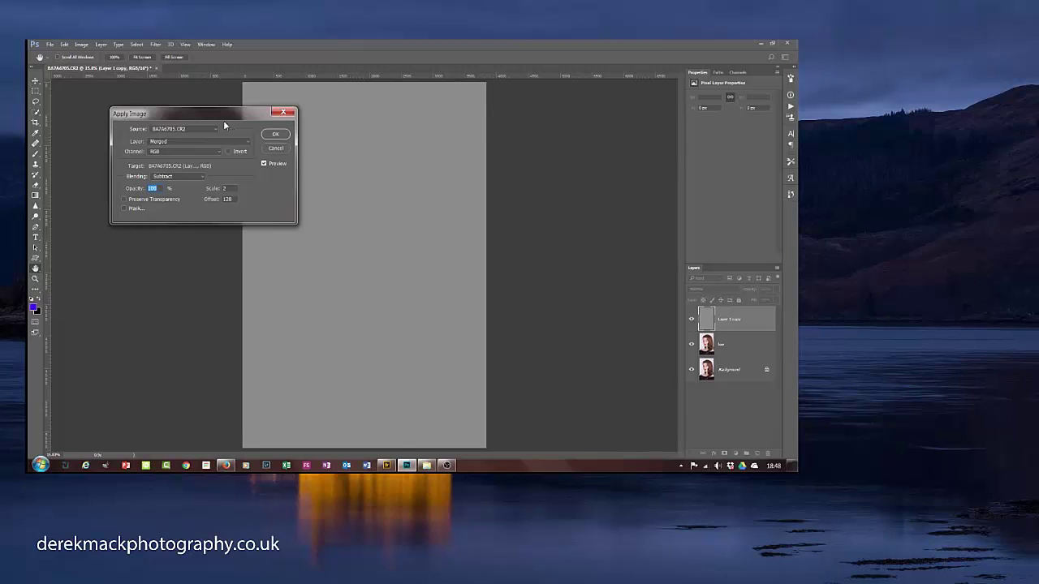
{"action": "left_click_drag", "start_coordinate": [221, 116], "coordinate": [246, 221]}
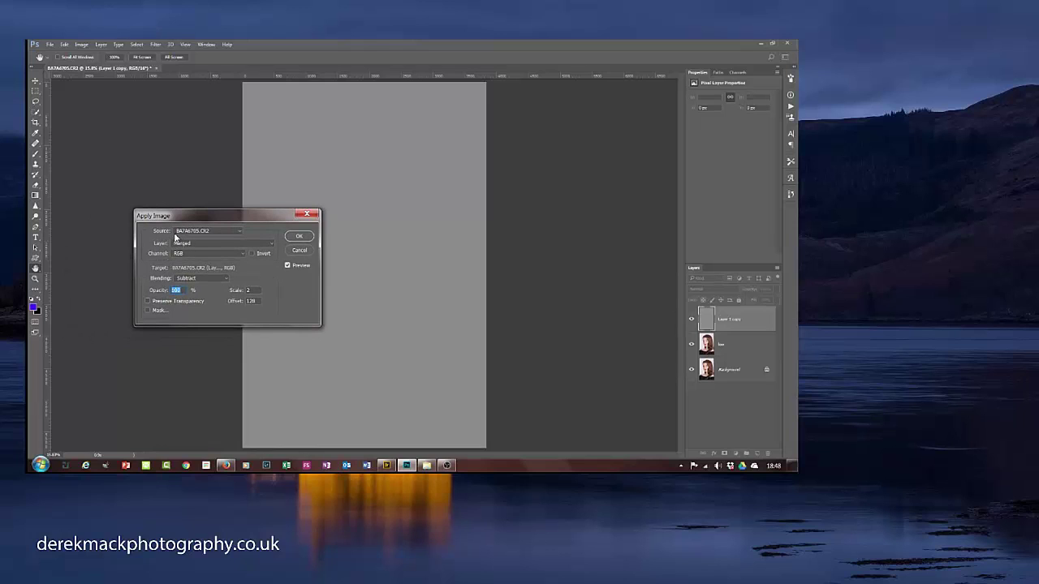
{"action": "left_click", "coordinate": [257, 247]}
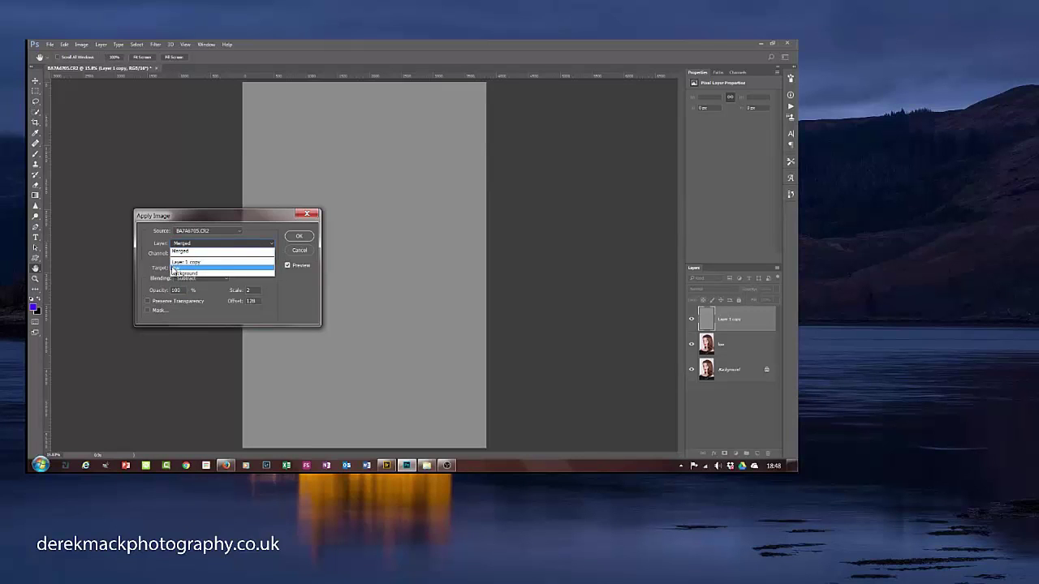
{"action": "left_click", "coordinate": [173, 269]}
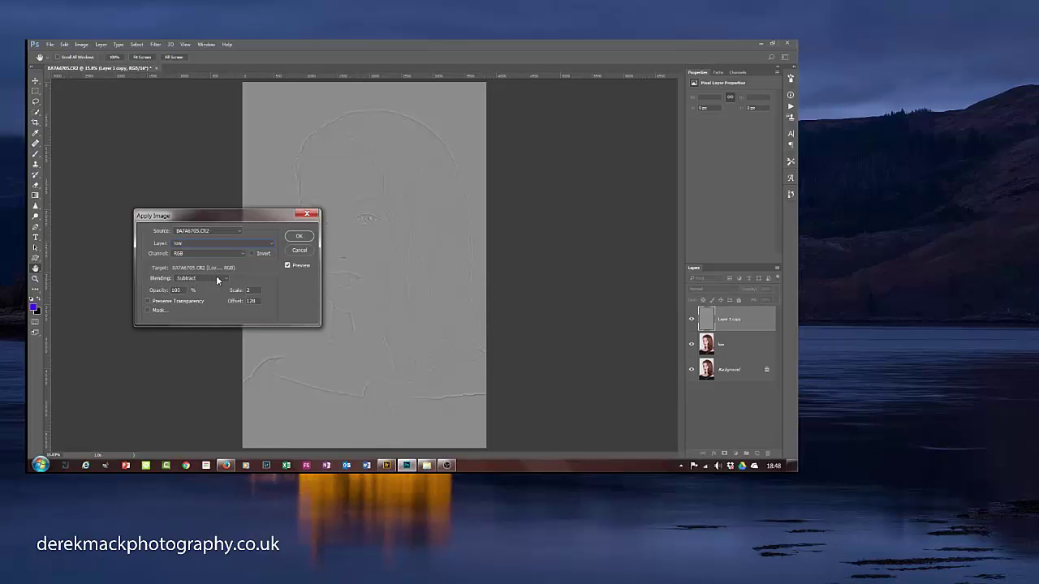
{"action": "mouse_move", "coordinate": [254, 219]}
{"action": "left_mouse_down"}
{"action": "mouse_move", "coordinate": [322, 271]}
{"action": "mouse_move", "coordinate": [375, 339]}
{"action": "mouse_move", "coordinate": [270, 193]}
{"action": "mouse_move", "coordinate": [247, 204]}
{"action": "left_mouse_up"}
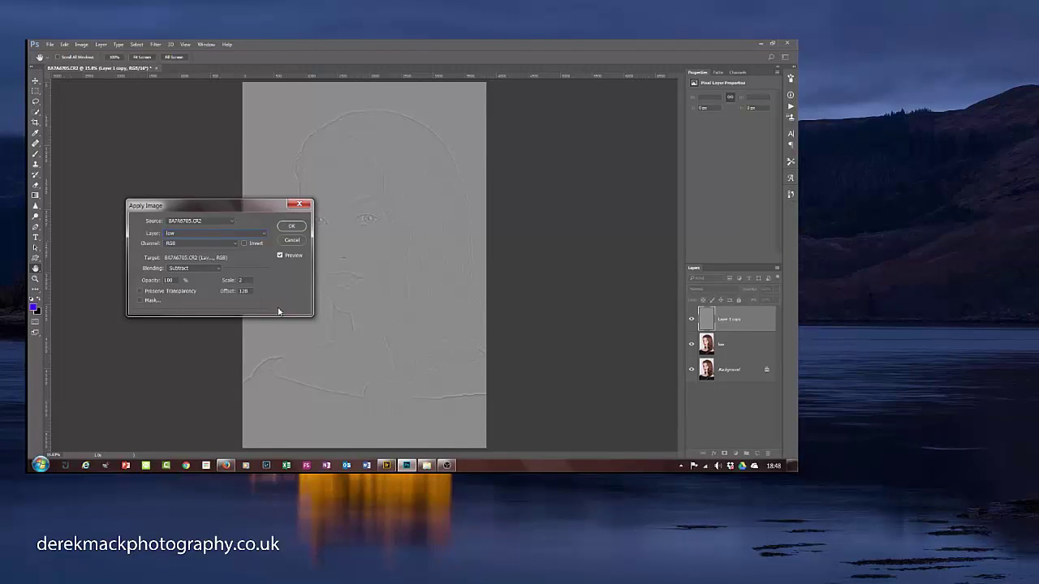
{"action": "left_click", "coordinate": [291, 228]}
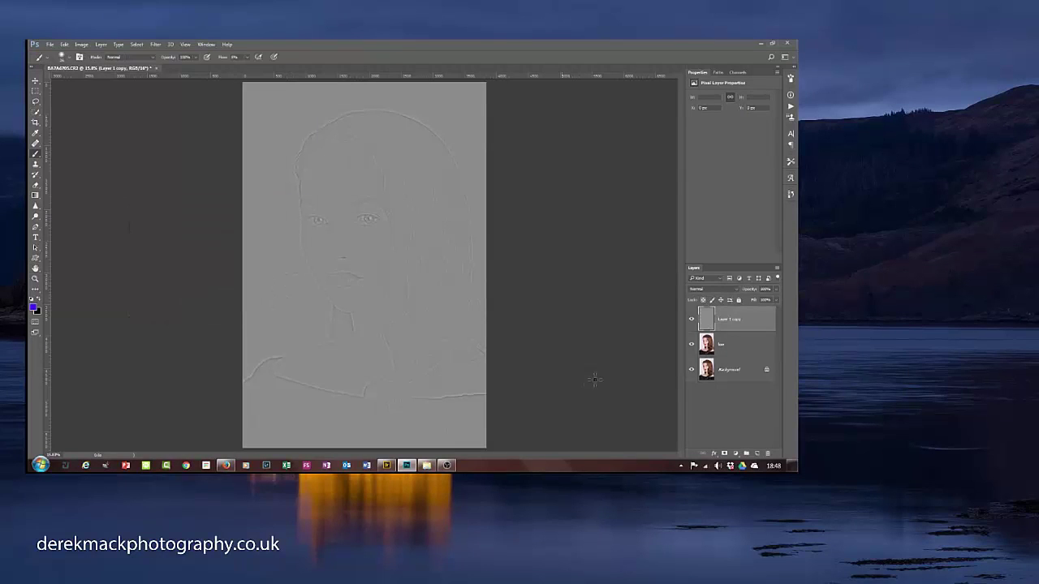
Step: Set the uppermost copy's blend mode to Linear Light and compare the layer stack with the original Background up close
{"action": "left_click", "coordinate": [734, 291]}
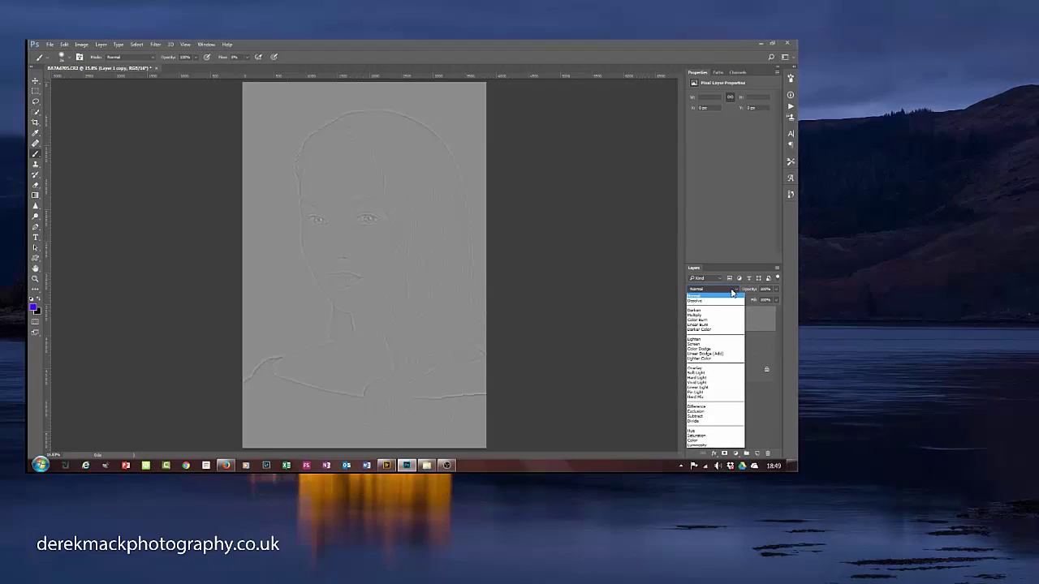
{"action": "left_click", "coordinate": [716, 388]}
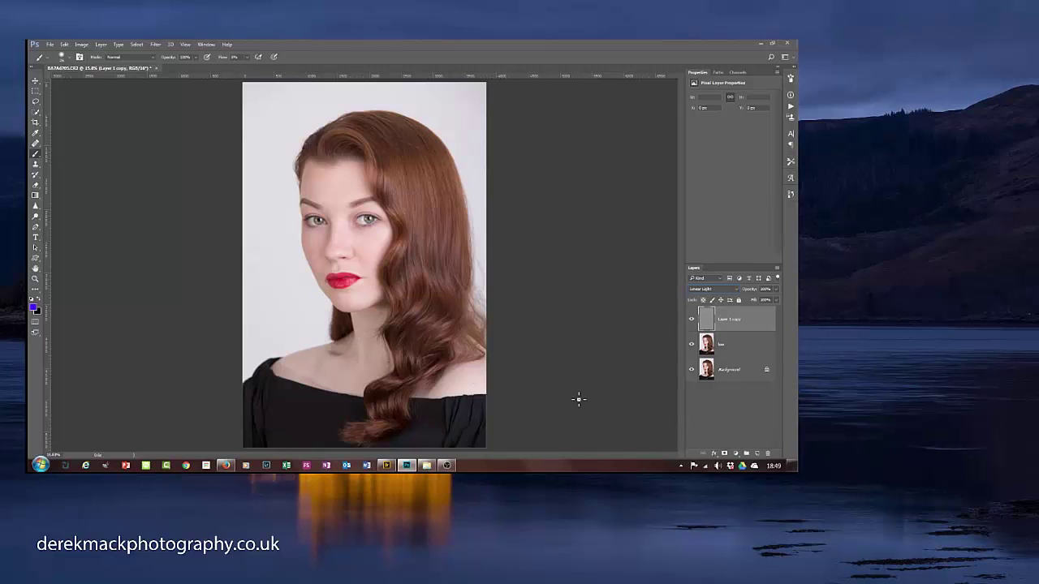
{"action": "key", "text": "ctrl+plus"}
{"action": "key", "text": "ctrl+plus"}
{"action": "key", "text": "ctrl+plus"}
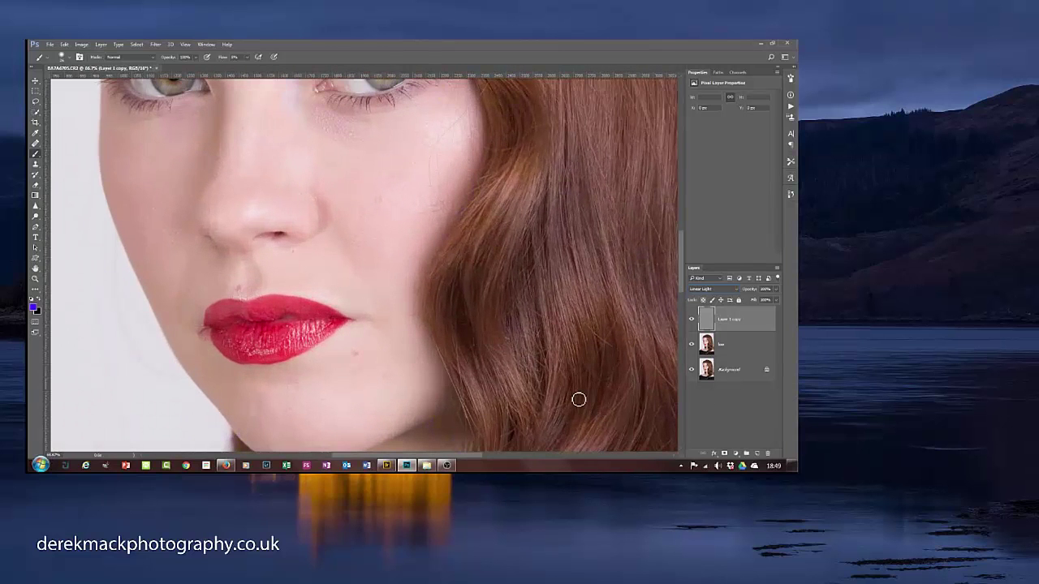
{"action": "mouse_move", "coordinate": [392, 209]}
{"action": "left_mouse_down"}
{"action": "mouse_move", "coordinate": [320, 336]}
{"action": "mouse_move", "coordinate": [306, 305]}
{"action": "left_mouse_up"}
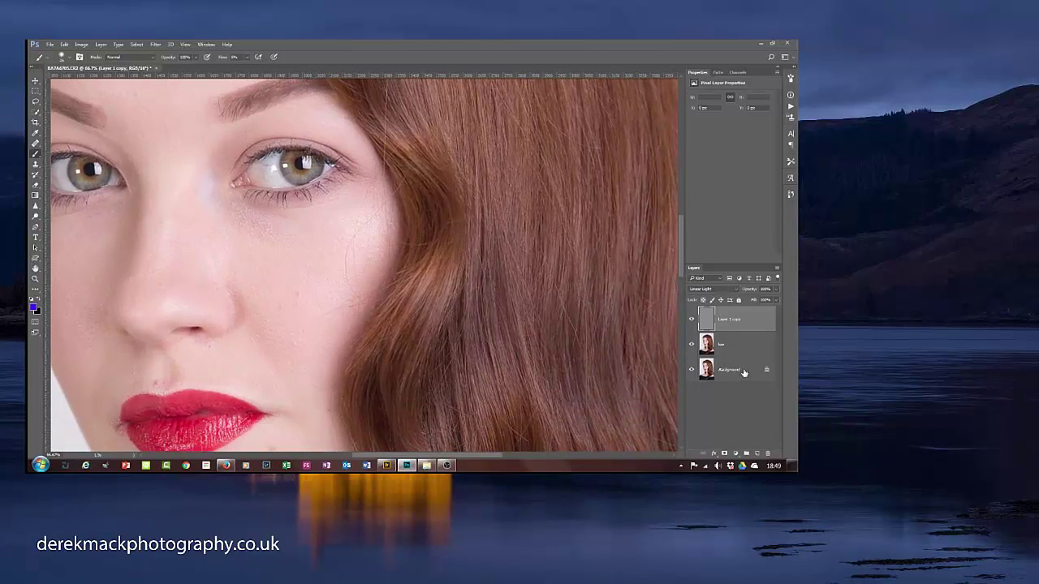
{"action": "left_click", "coordinate": [744, 374]}
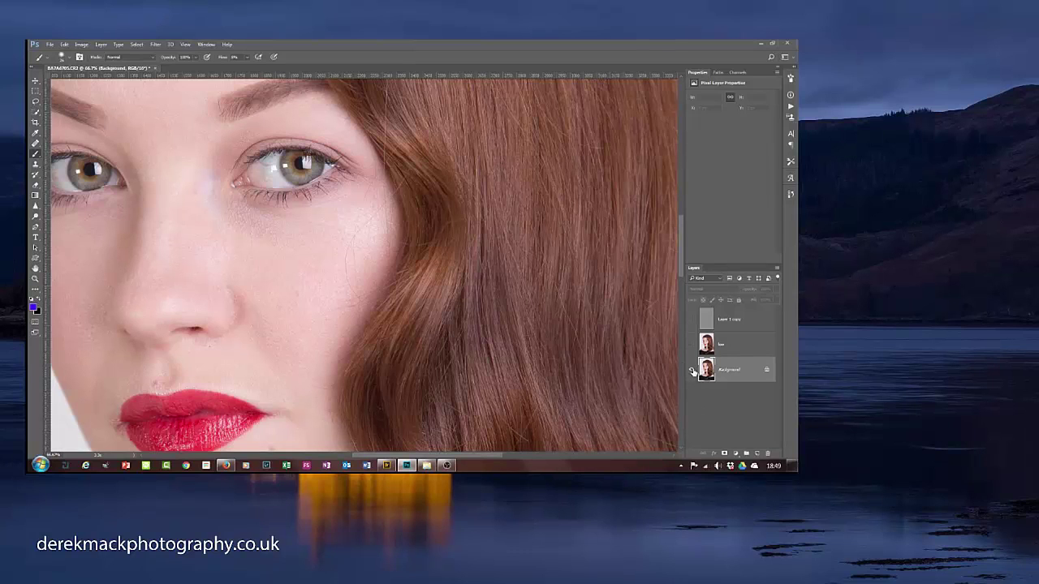
{"action": "left_click", "coordinate": [759, 322]}
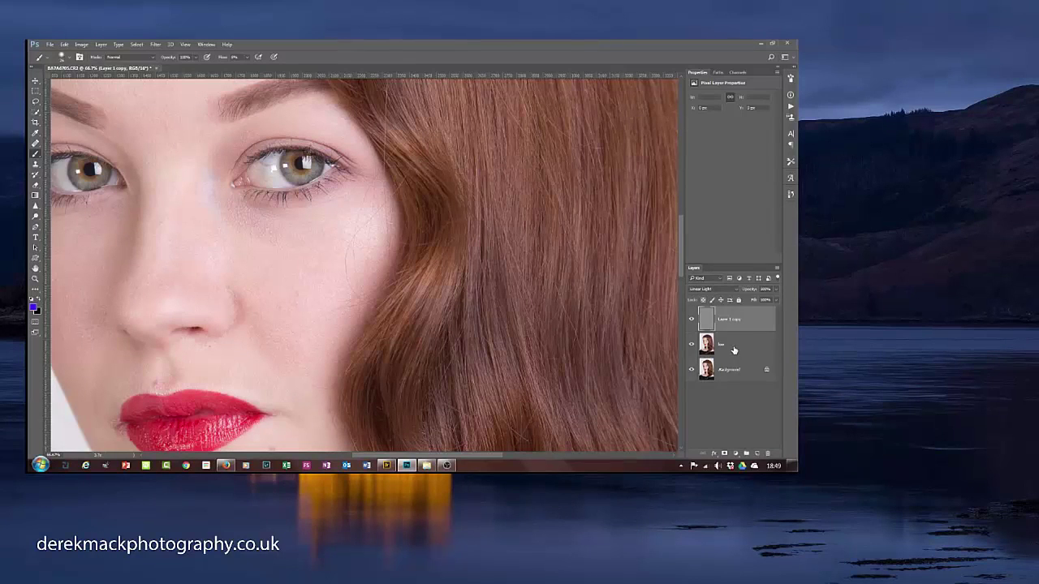
Step: Make the low layer active and outline the forehead and nose bridge down to the nose tip with the Lasso tool
{"action": "left_click", "coordinate": [733, 350]}
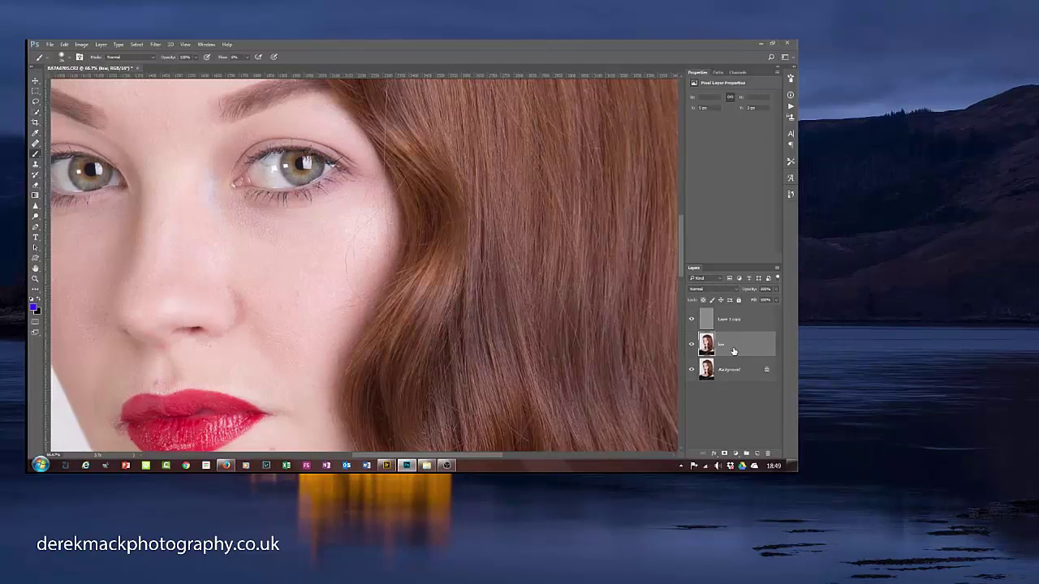
{"action": "key", "text": "ctrl+minus"}
{"action": "key", "text": "ctrl+minus"}
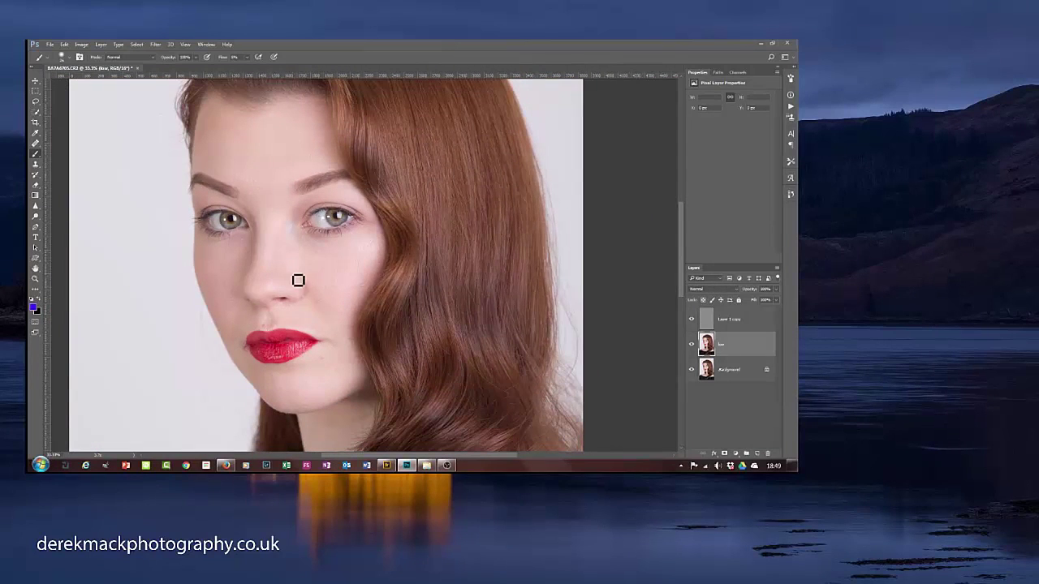
{"action": "left_click_drag", "start_coordinate": [297, 274], "coordinate": [311, 312]}
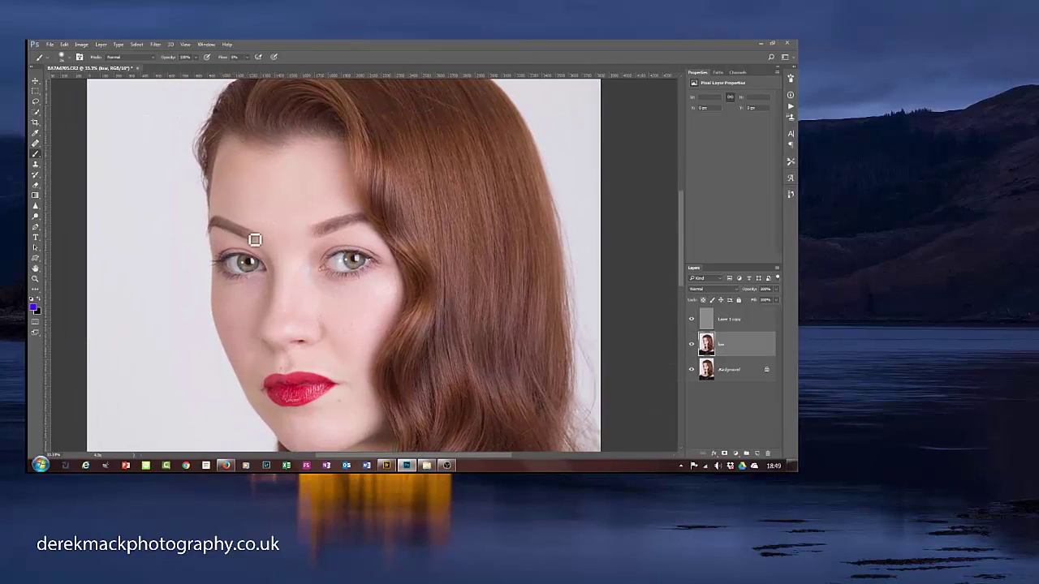
{"action": "left_click", "coordinate": [37, 102]}
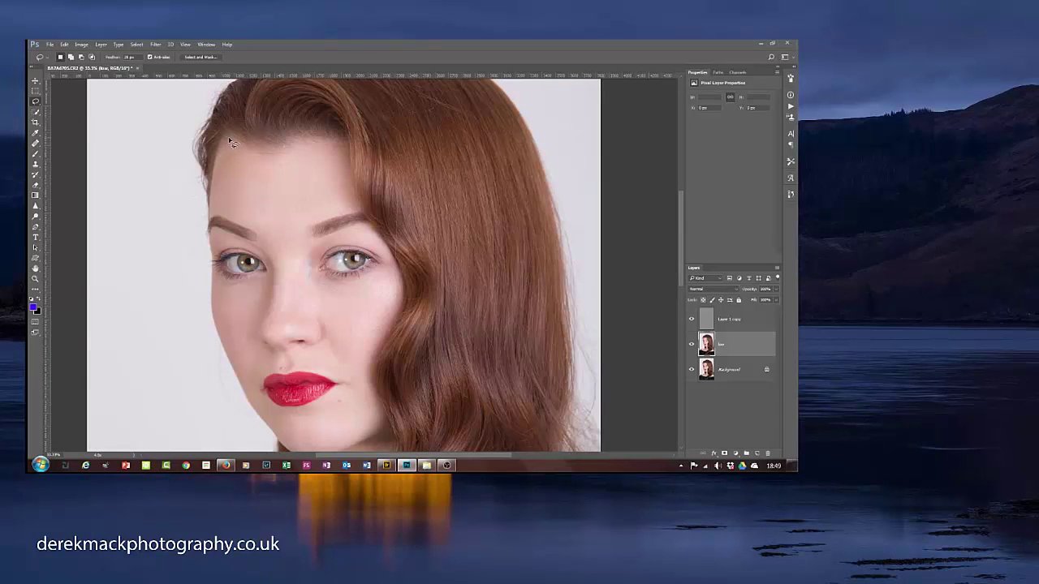
{"action": "left_click_drag", "start_coordinate": [268, 164], "coordinate": [323, 148]}
{"action": "left_click_drag", "start_coordinate": [332, 219], "coordinate": [320, 225]}
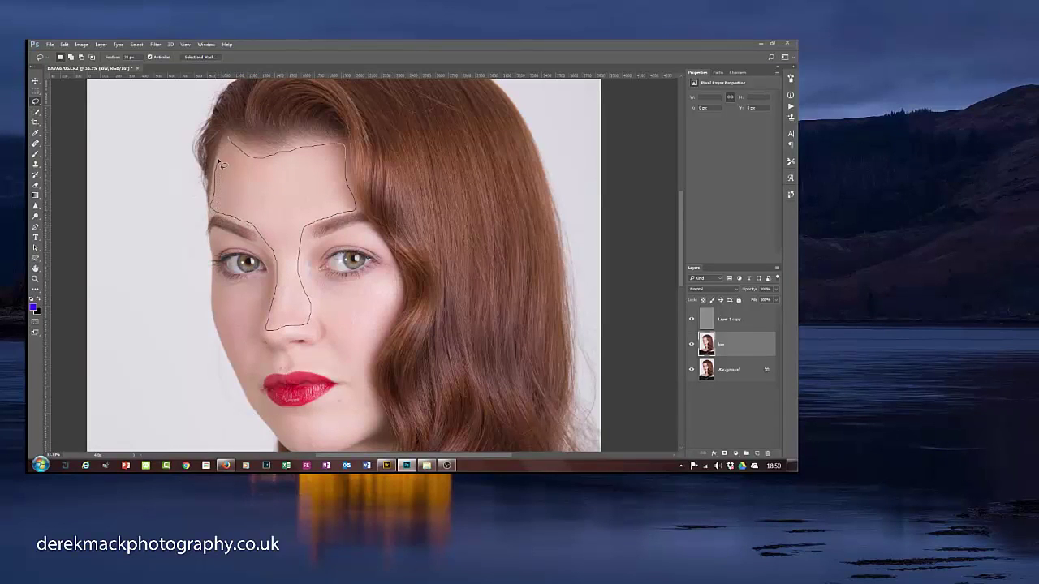
{"action": "left_click_drag", "start_coordinate": [230, 140], "coordinate": [230, 143]}
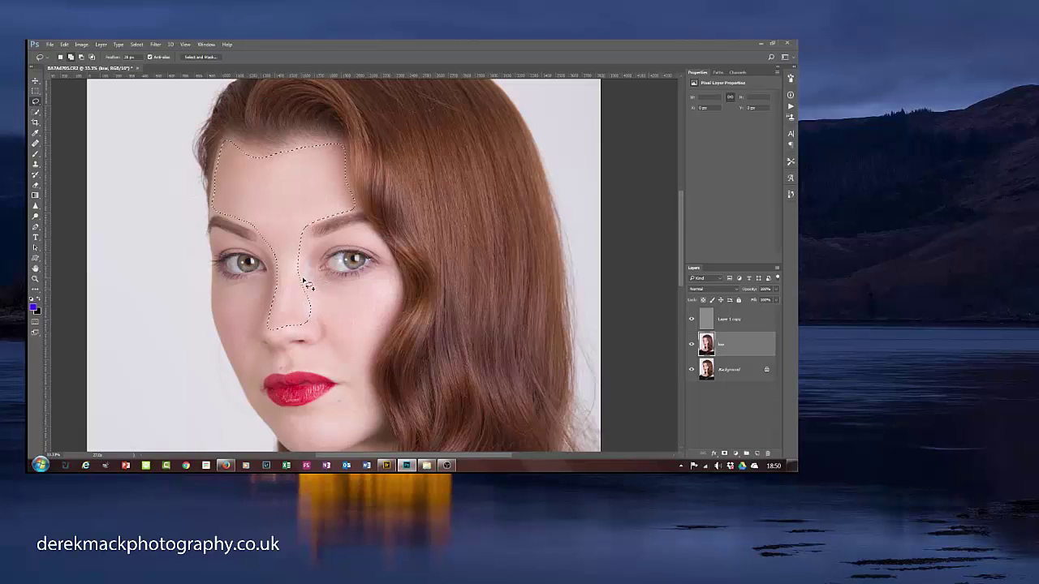
Step: Add both cheeks and the skin between nose and upper lip to the lasso selection, leaving out the eyes and lips
{"action": "key", "text": "shift"}
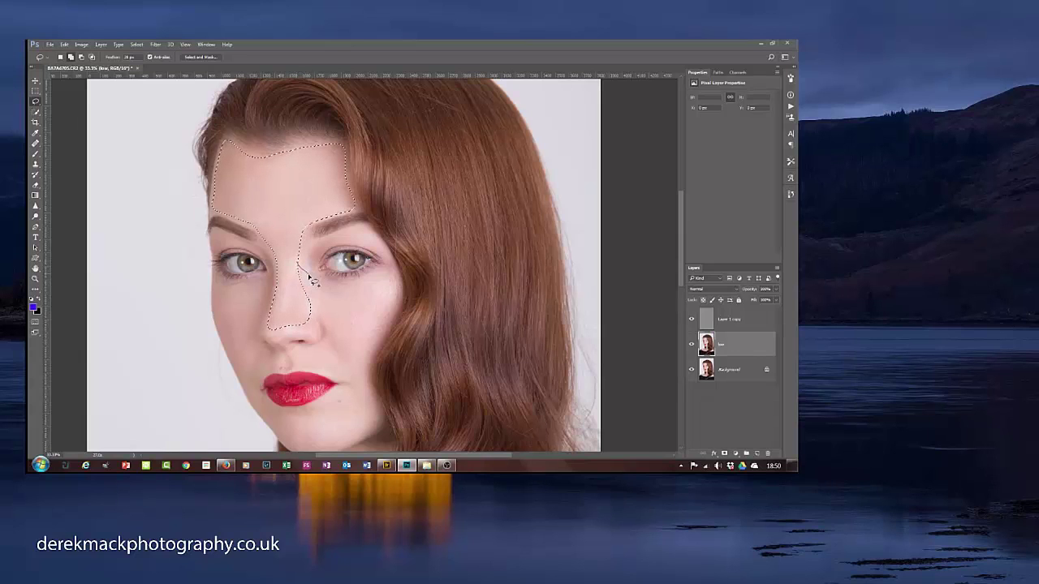
{"action": "mouse_move", "coordinate": [345, 284]}
{"action": "left_mouse_down"}
{"action": "mouse_move", "coordinate": [392, 271]}
{"action": "mouse_move", "coordinate": [398, 300]}
{"action": "mouse_move", "coordinate": [380, 323]}
{"action": "mouse_move", "coordinate": [371, 426]}
{"action": "mouse_move", "coordinate": [345, 432]}
{"action": "mouse_move", "coordinate": [334, 415]}
{"action": "mouse_move", "coordinate": [346, 373]}
{"action": "mouse_move", "coordinate": [327, 367]}
{"action": "mouse_move", "coordinate": [304, 301]}
{"action": "left_mouse_up"}
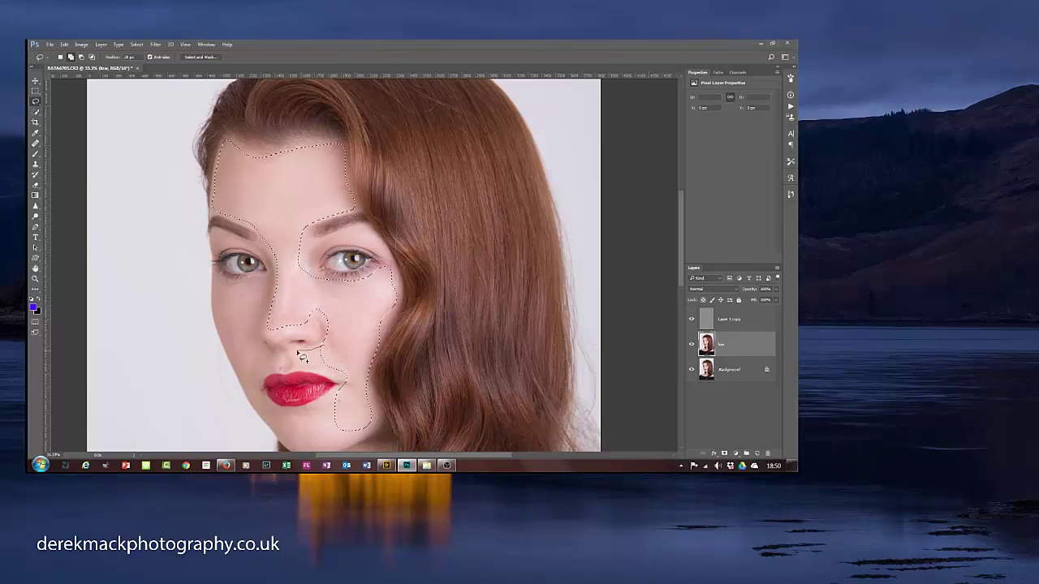
{"action": "mouse_move", "coordinate": [302, 357]}
{"action": "left_mouse_down"}
{"action": "mouse_move", "coordinate": [362, 376]}
{"action": "mouse_move", "coordinate": [326, 396]}
{"action": "mouse_move", "coordinate": [294, 362]}
{"action": "mouse_move", "coordinate": [330, 333]}
{"action": "mouse_move", "coordinate": [306, 362]}
{"action": "mouse_move", "coordinate": [265, 364]}
{"action": "mouse_move", "coordinate": [297, 354]}
{"action": "mouse_move", "coordinate": [277, 354]}
{"action": "mouse_move", "coordinate": [249, 374]}
{"action": "mouse_move", "coordinate": [250, 383]}
{"action": "mouse_move", "coordinate": [323, 362]}
{"action": "left_mouse_up"}
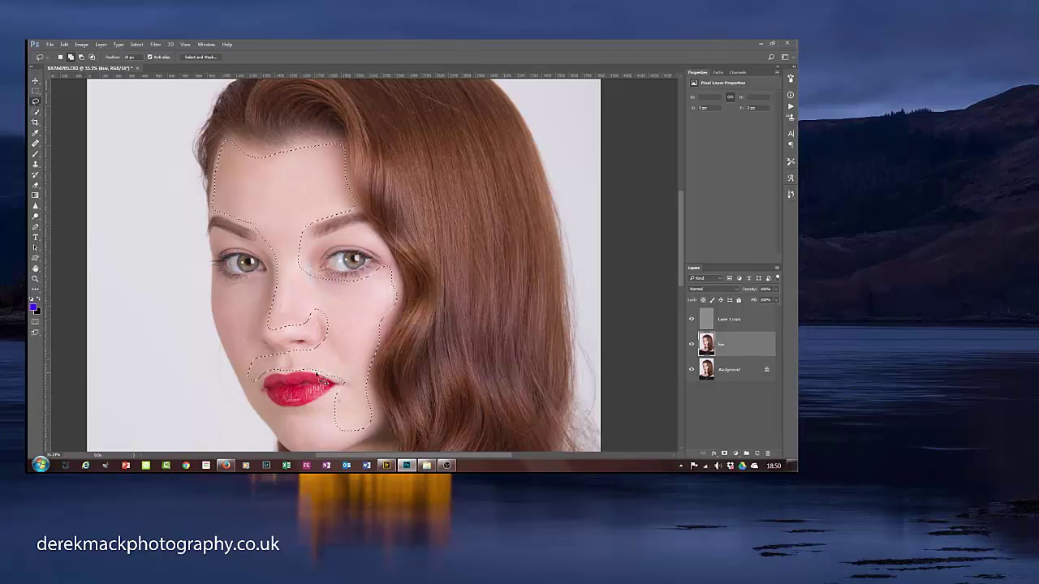
{"action": "left_click_drag", "start_coordinate": [255, 347], "coordinate": [273, 367]}
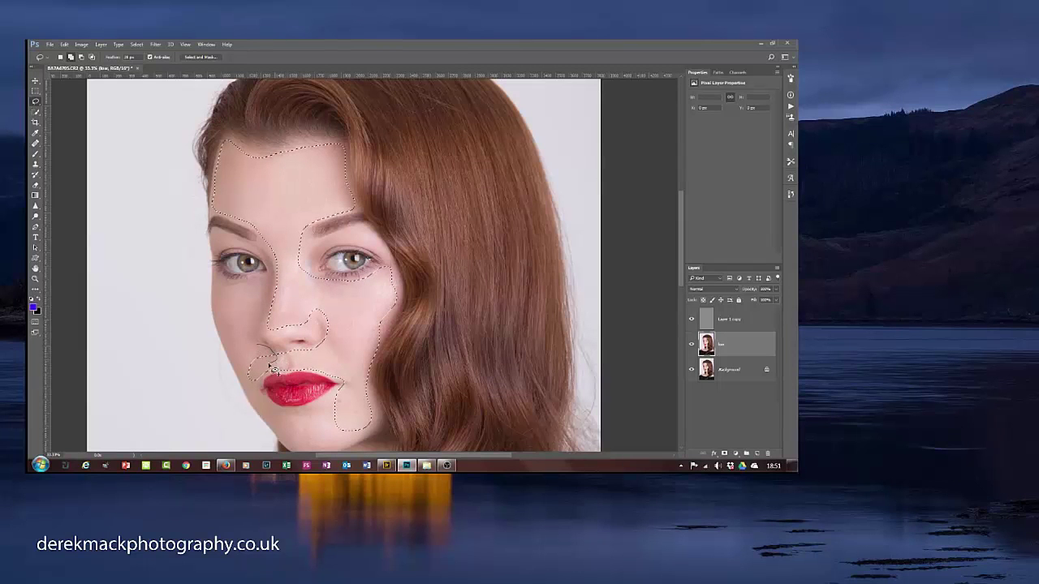
{"action": "mouse_move", "coordinate": [223, 323]}
{"action": "left_mouse_down"}
{"action": "mouse_move", "coordinate": [218, 290]}
{"action": "mouse_move", "coordinate": [266, 284]}
{"action": "mouse_move", "coordinate": [260, 345]}
{"action": "left_mouse_up"}
{"action": "left_click_drag", "start_coordinate": [266, 287], "coordinate": [258, 344]}
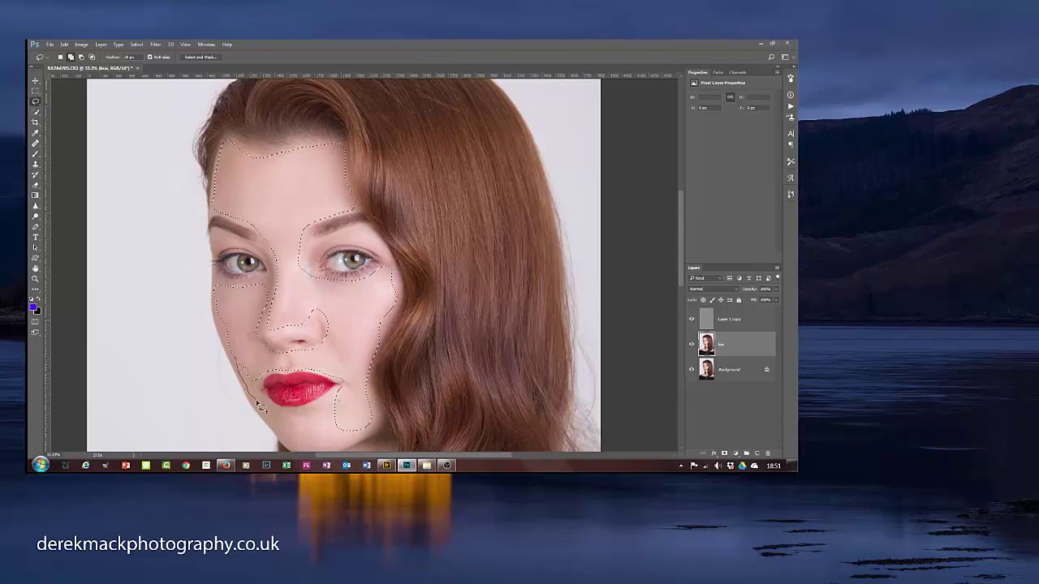
Step: Add the chin below the lips and the upper eyelid area beneath the hair-side eyebrow to the lasso selection
{"action": "left_click_drag", "start_coordinate": [255, 383], "coordinate": [255, 413]}
{"action": "mouse_move", "coordinate": [261, 409]}
{"action": "left_mouse_down"}
{"action": "mouse_move", "coordinate": [308, 418]}
{"action": "mouse_move", "coordinate": [318, 439]}
{"action": "mouse_move", "coordinate": [297, 447]}
{"action": "left_mouse_up"}
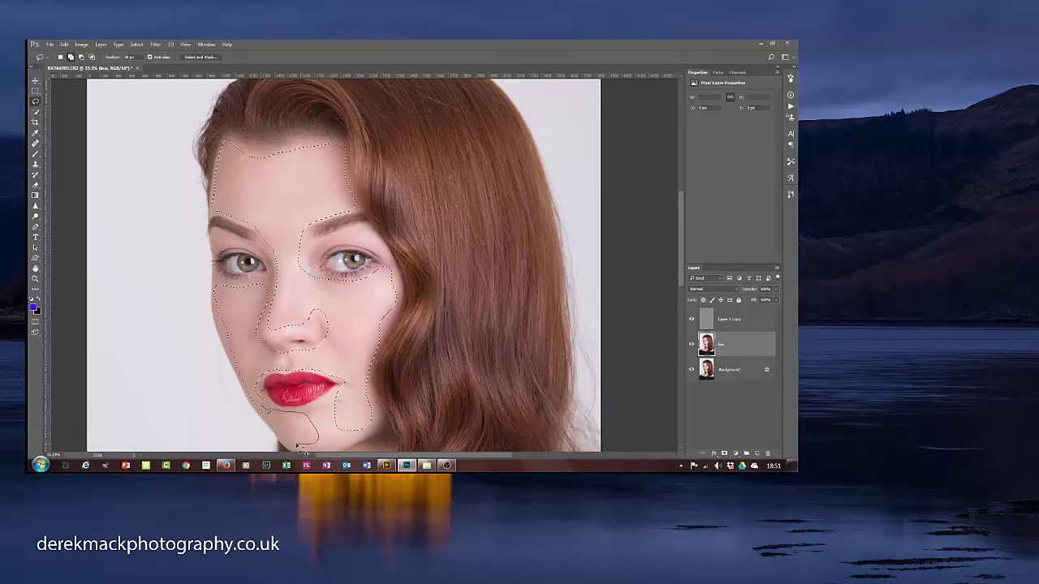
{"action": "left_click_drag", "start_coordinate": [264, 415], "coordinate": [261, 410]}
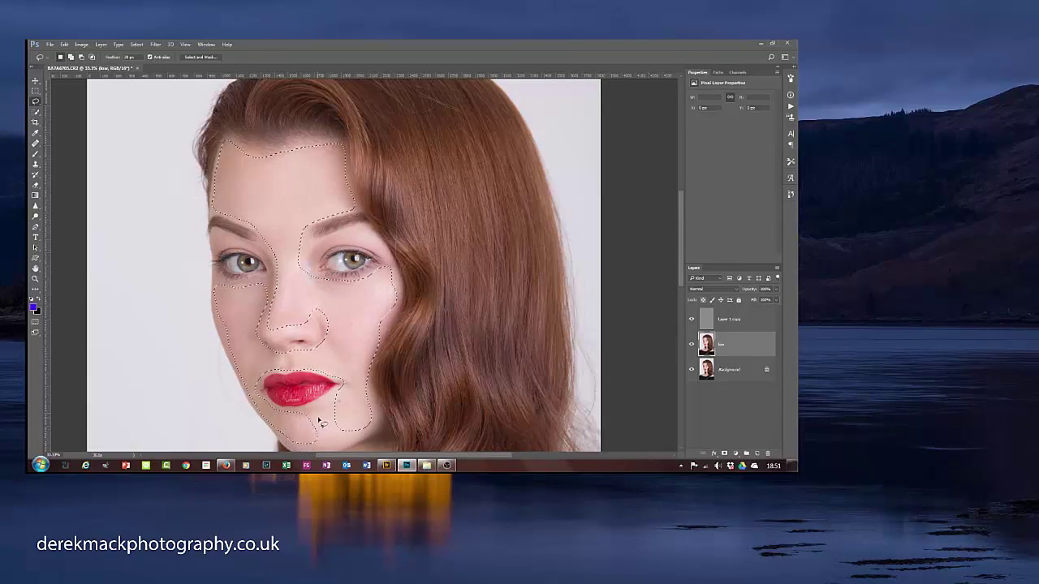
{"action": "scroll", "coordinate": [325, 424], "scroll_direction": "down", "scroll_amount": 5}
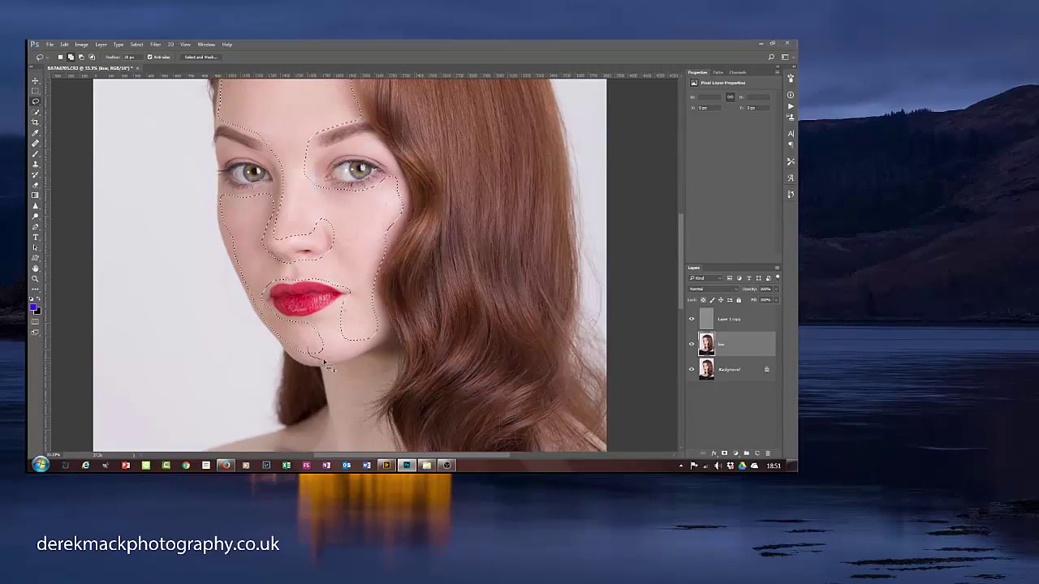
{"action": "left_click_drag", "start_coordinate": [351, 322], "coordinate": [287, 326]}
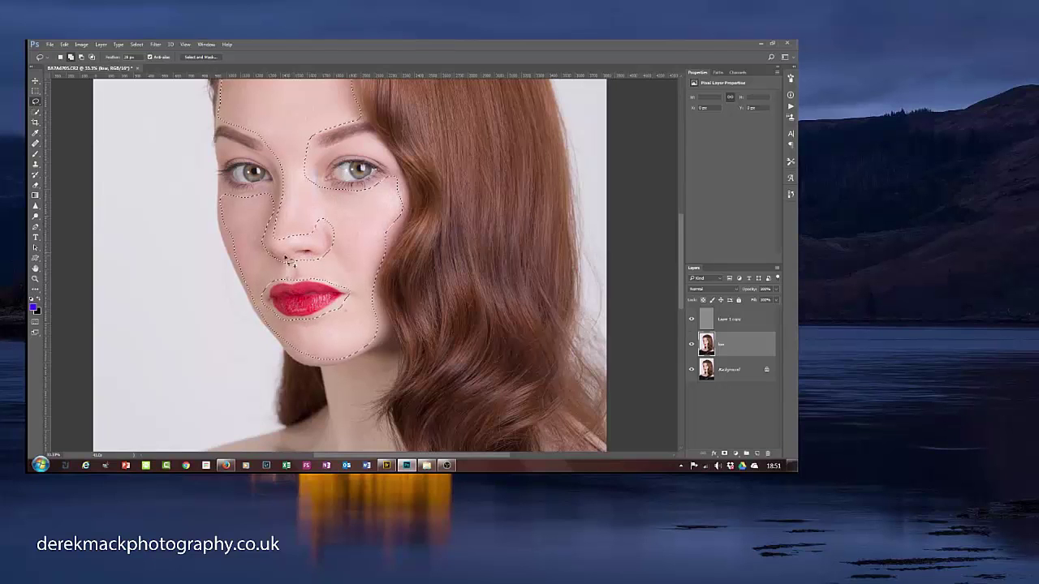
{"action": "left_click", "coordinate": [304, 153]}
{"action": "double_click", "coordinate": [310, 179]}
Step: Apply a Gaussian Blur with a radius of 20 pixels to the selected skin on the low layer, then deselect
{"action": "left_click_drag", "start_coordinate": [344, 332], "coordinate": [290, 197]}
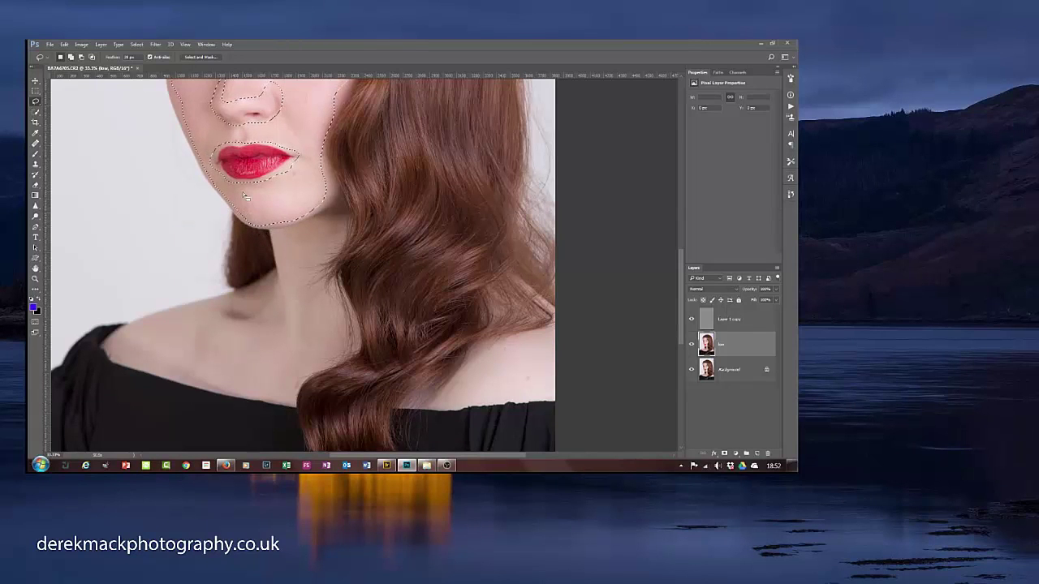
{"action": "key", "text": "ctrl+minus"}
{"action": "key", "text": "ctrl+minus"}
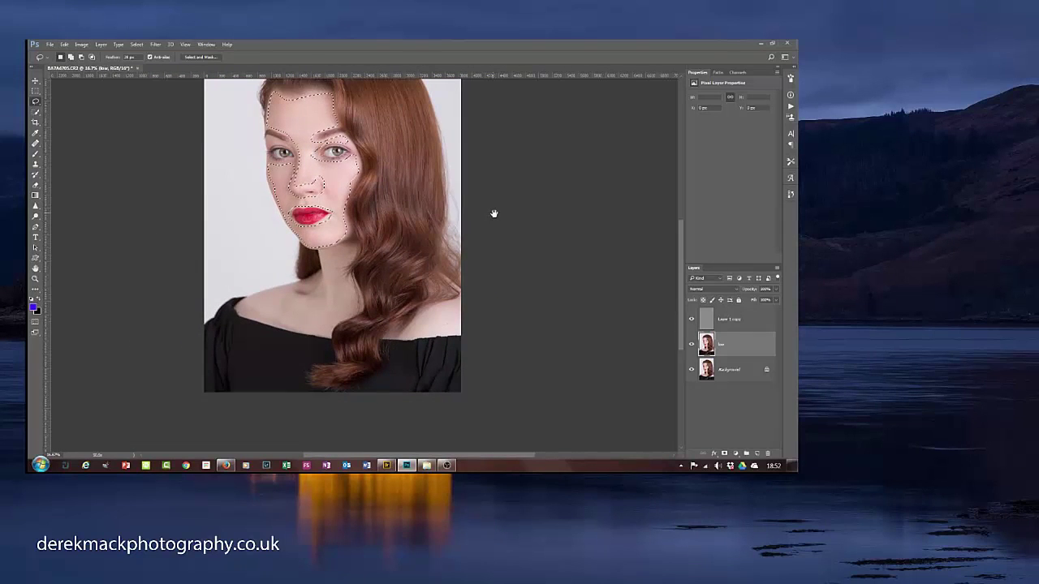
{"action": "left_click_drag", "start_coordinate": [494, 213], "coordinate": [496, 274]}
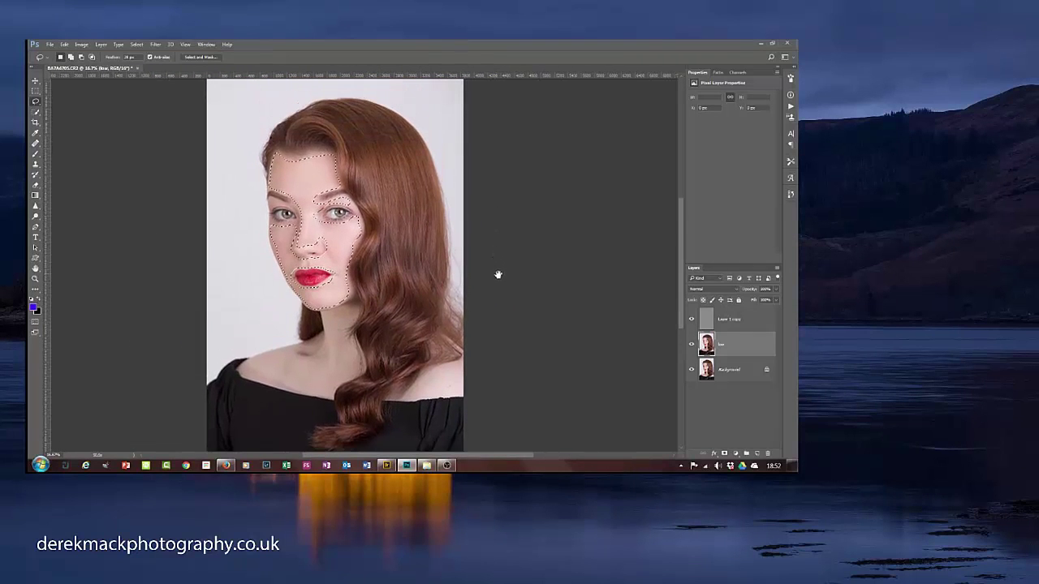
{"action": "left_click", "coordinate": [155, 45]}
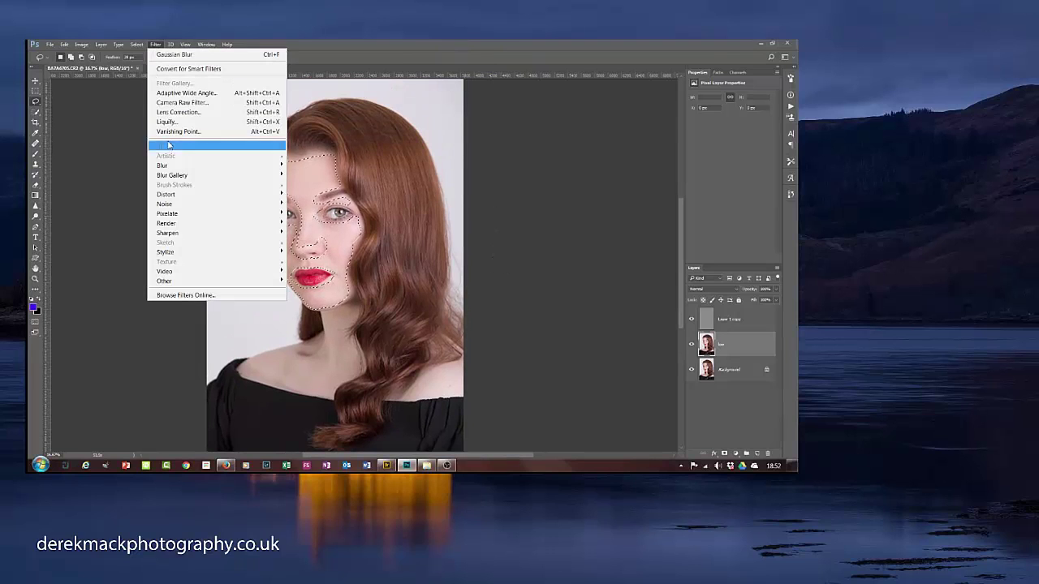
{"action": "mouse_move", "coordinate": [170, 168]}
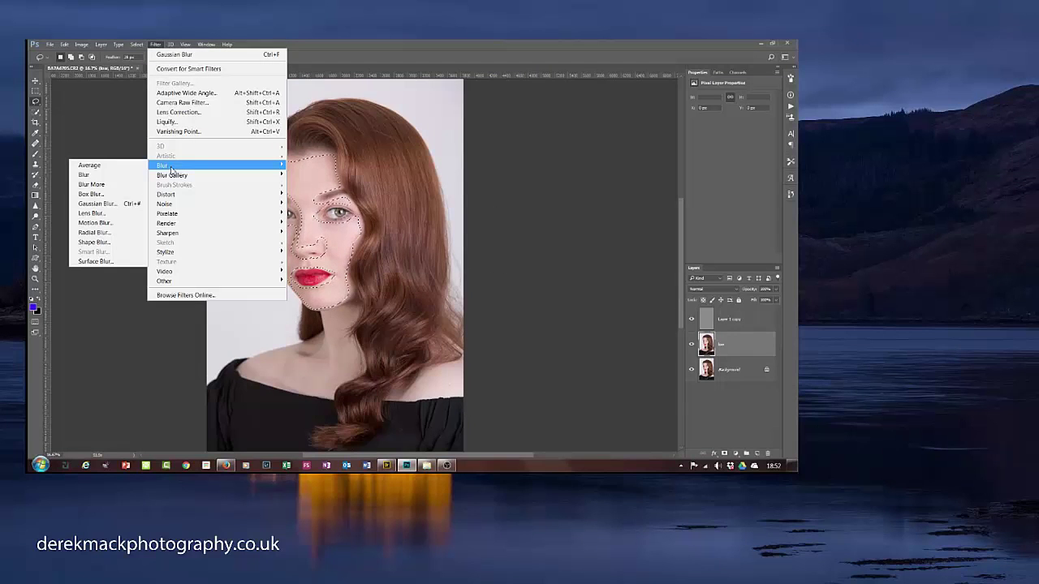
{"action": "left_click", "coordinate": [112, 205]}
{"action": "left_click_drag", "start_coordinate": [463, 177], "coordinate": [539, 144]}
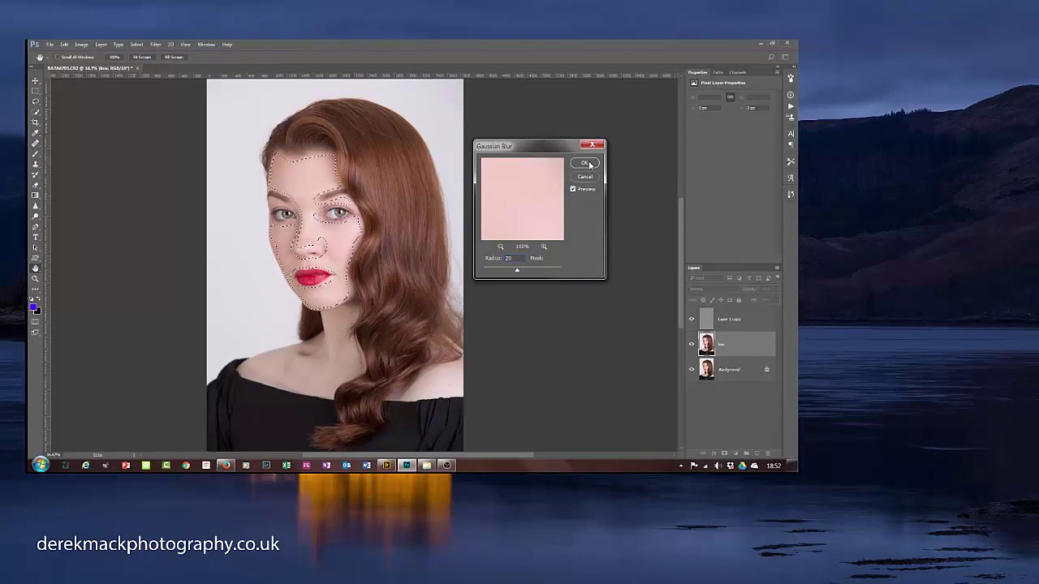
{"action": "key", "text": "ctrl+plus"}
{"action": "key", "text": "ctrl+plus"}
{"action": "key", "text": "ctrl+plus"}
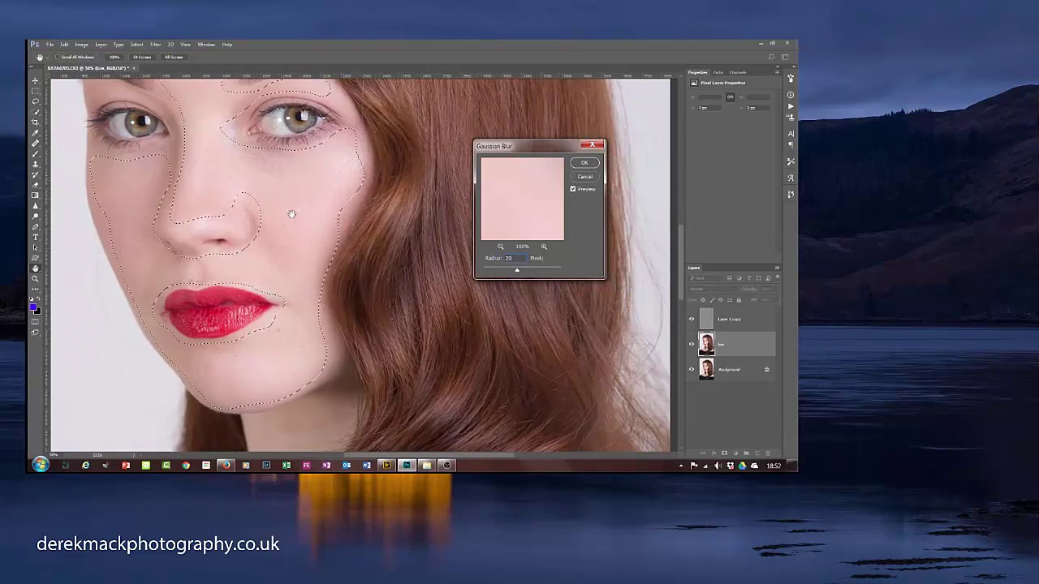
{"action": "left_click_drag", "start_coordinate": [289, 209], "coordinate": [392, 266]}
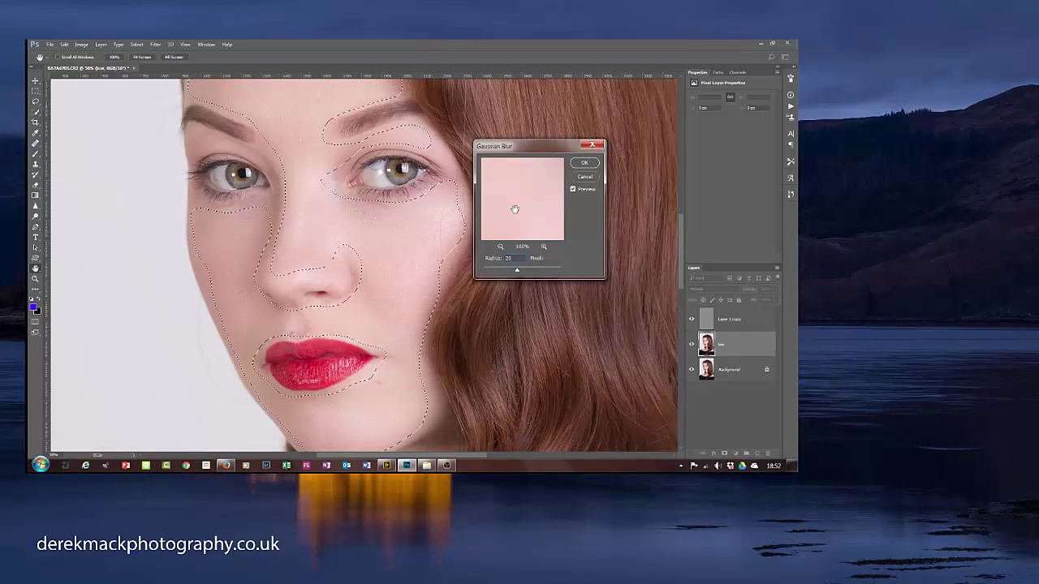
{"action": "left_click_drag", "start_coordinate": [536, 213], "coordinate": [530, 238]}
{"action": "mouse_move", "coordinate": [529, 195]}
{"action": "left_mouse_down"}
{"action": "mouse_move", "coordinate": [516, 212]}
{"action": "mouse_move", "coordinate": [536, 203]}
{"action": "mouse_move", "coordinate": [539, 234]}
{"action": "mouse_move", "coordinate": [515, 187]}
{"action": "mouse_move", "coordinate": [539, 229]}
{"action": "mouse_move", "coordinate": [528, 205]}
{"action": "left_mouse_up"}
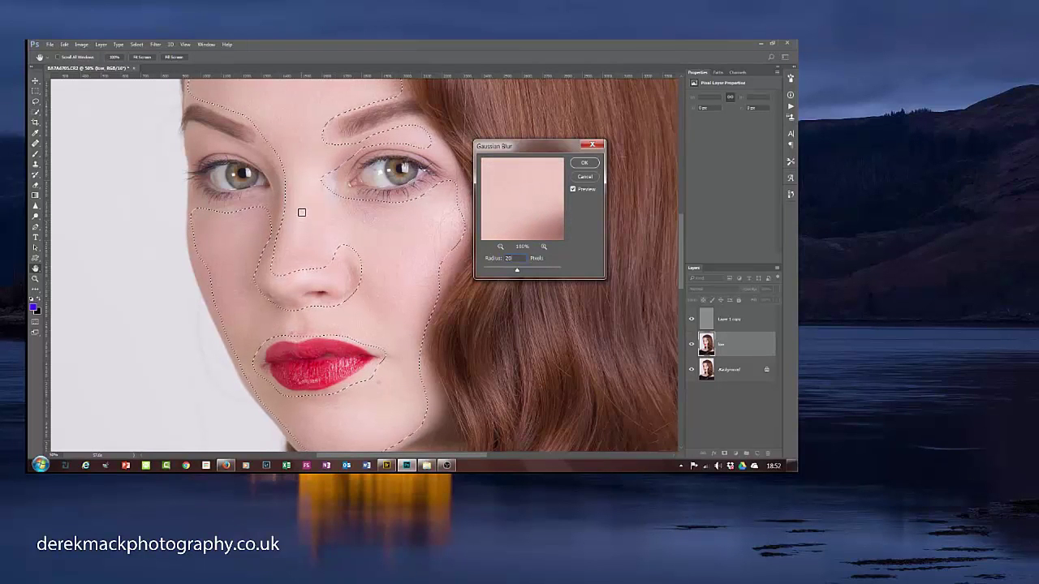
{"action": "left_click", "coordinate": [585, 163]}
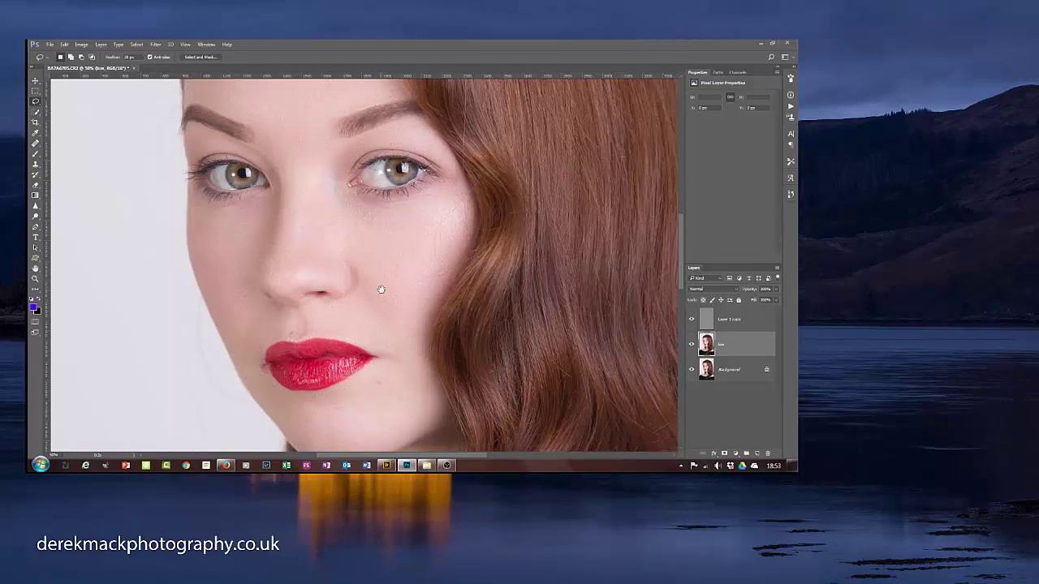
{"action": "left_click_drag", "start_coordinate": [385, 336], "coordinate": [373, 294]}
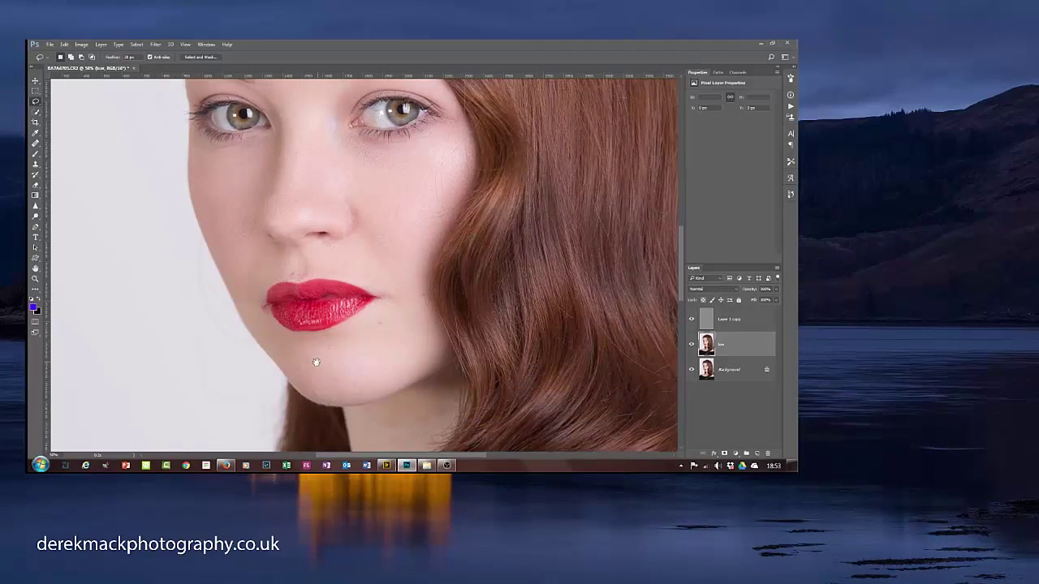
{"action": "left_click_drag", "start_coordinate": [386, 226], "coordinate": [321, 224]}
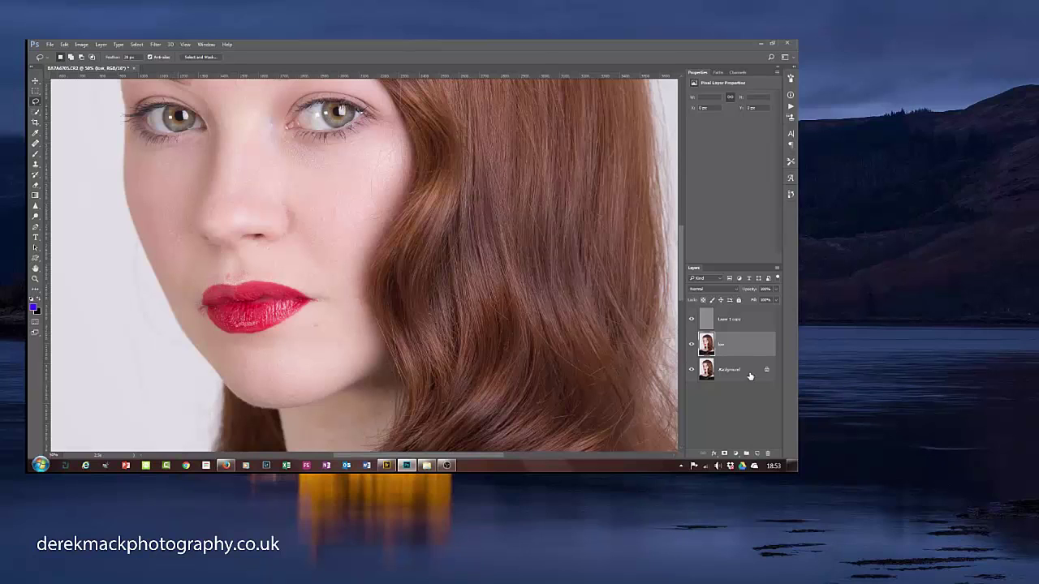
{"action": "left_click", "coordinate": [719, 375]}
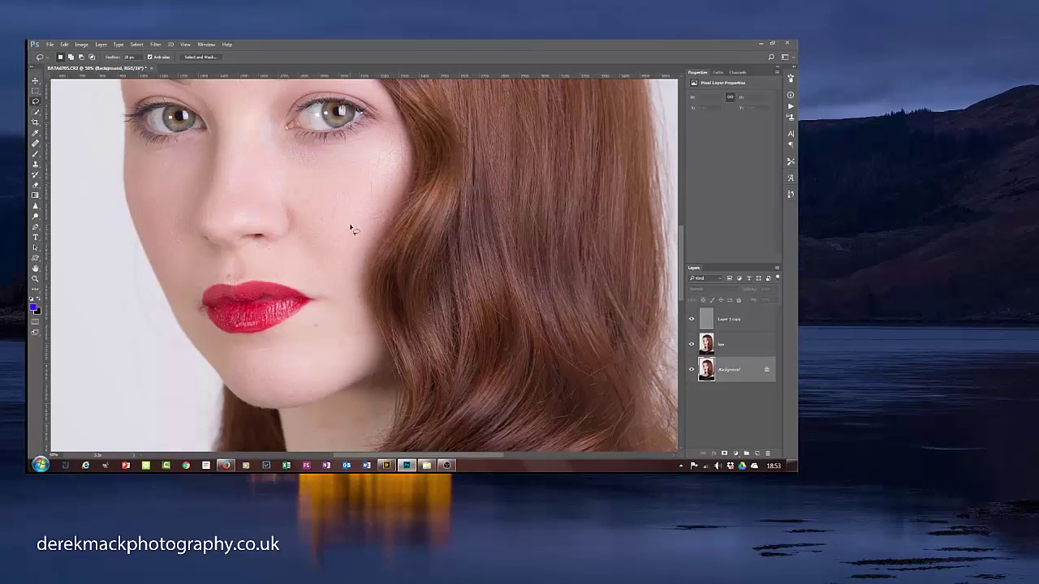
{"action": "left_click_drag", "start_coordinate": [320, 204], "coordinate": [395, 311]}
{"action": "left_click_drag", "start_coordinate": [321, 220], "coordinate": [288, 290]}
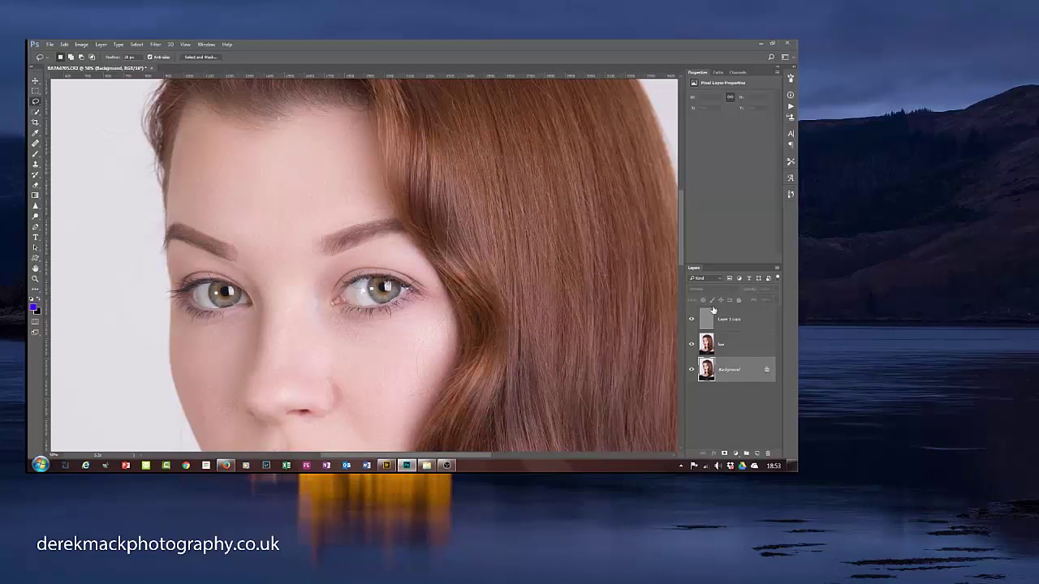
Step: Make the Layer 1 copy texture layer active and set up the Spot Healing Brush with sampling of all layers turned off
{"action": "left_click", "coordinate": [746, 342]}
{"action": "left_click", "coordinate": [747, 321]}
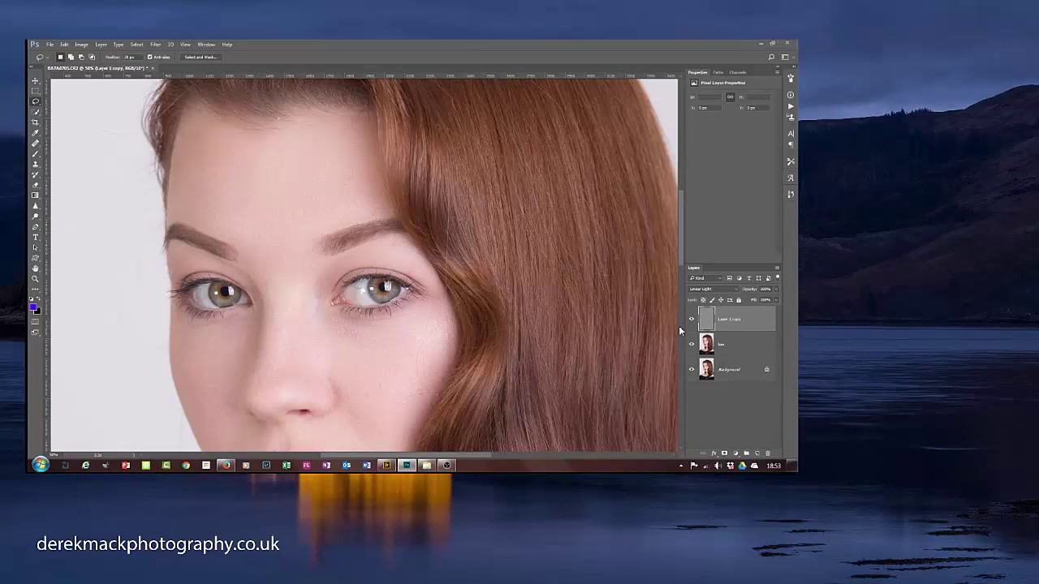
{"action": "key", "text": "ctrl+1"}
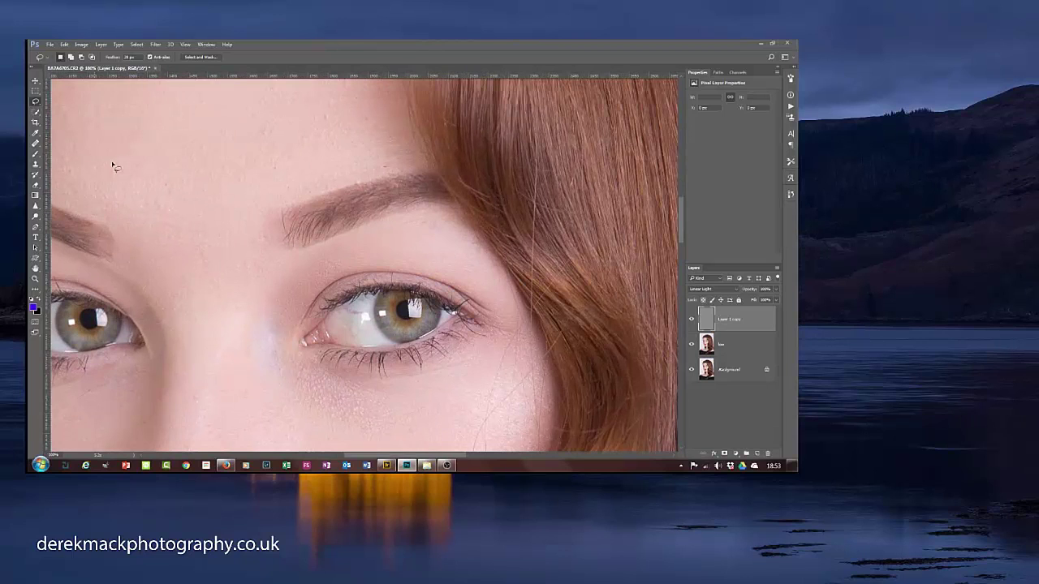
{"action": "left_click", "coordinate": [37, 144]}
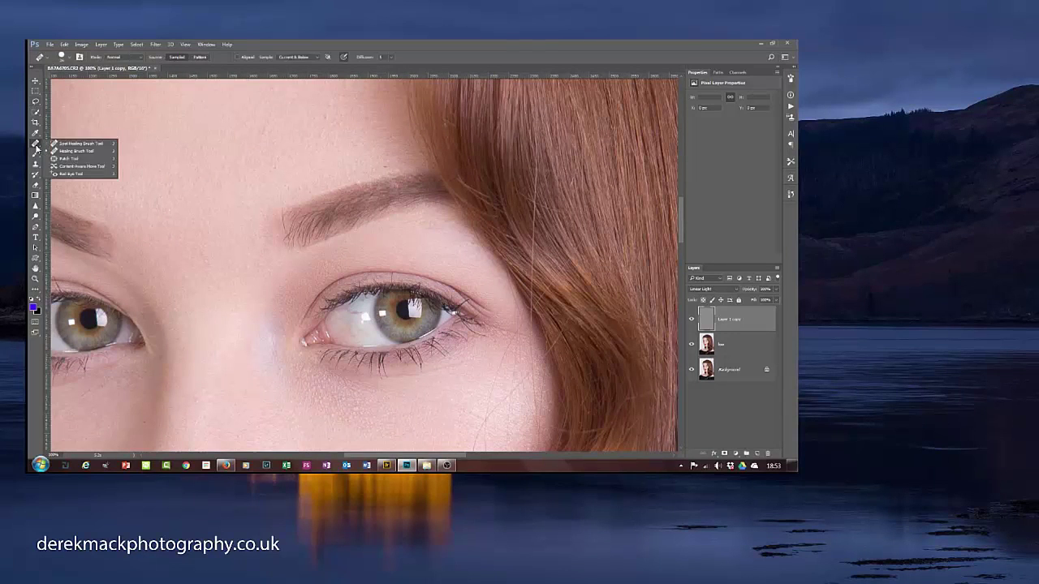
{"action": "left_click", "coordinate": [78, 144]}
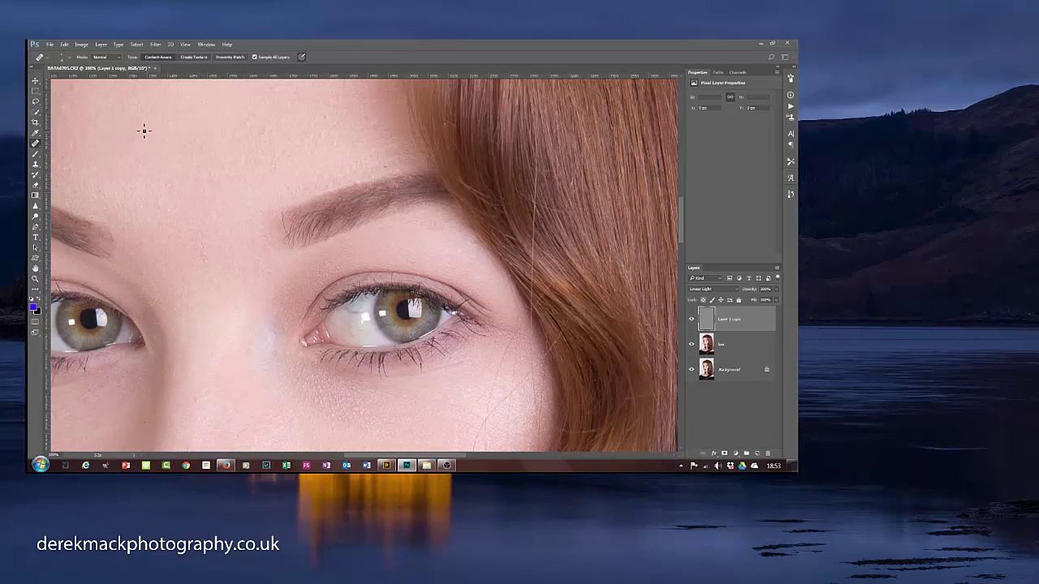
{"action": "left_click_drag", "start_coordinate": [209, 155], "coordinate": [213, 147]}
{"action": "left_click_drag", "start_coordinate": [286, 176], "coordinate": [292, 238]}
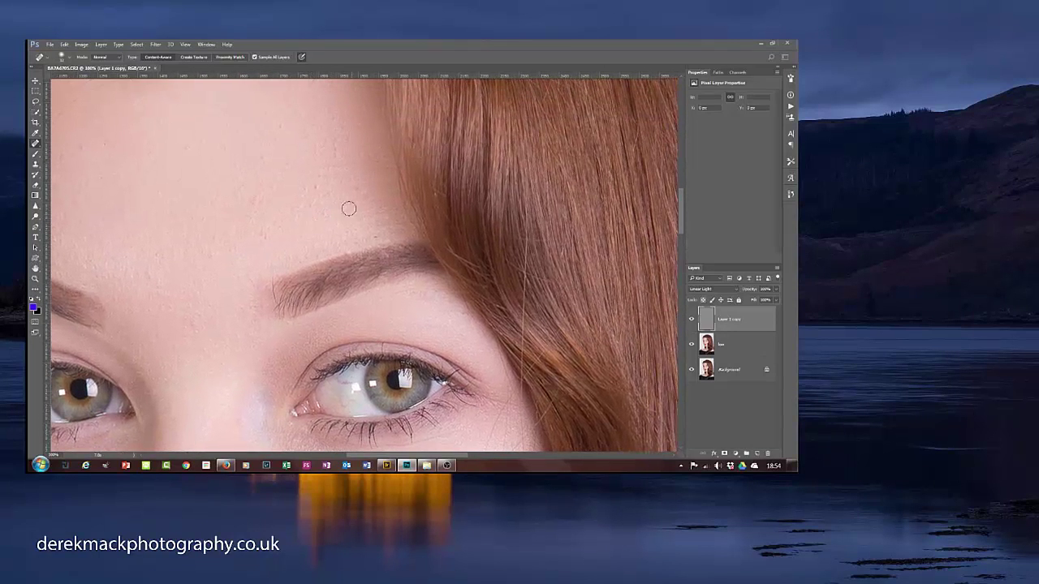
{"action": "left_click_drag", "start_coordinate": [236, 186], "coordinate": [298, 214]}
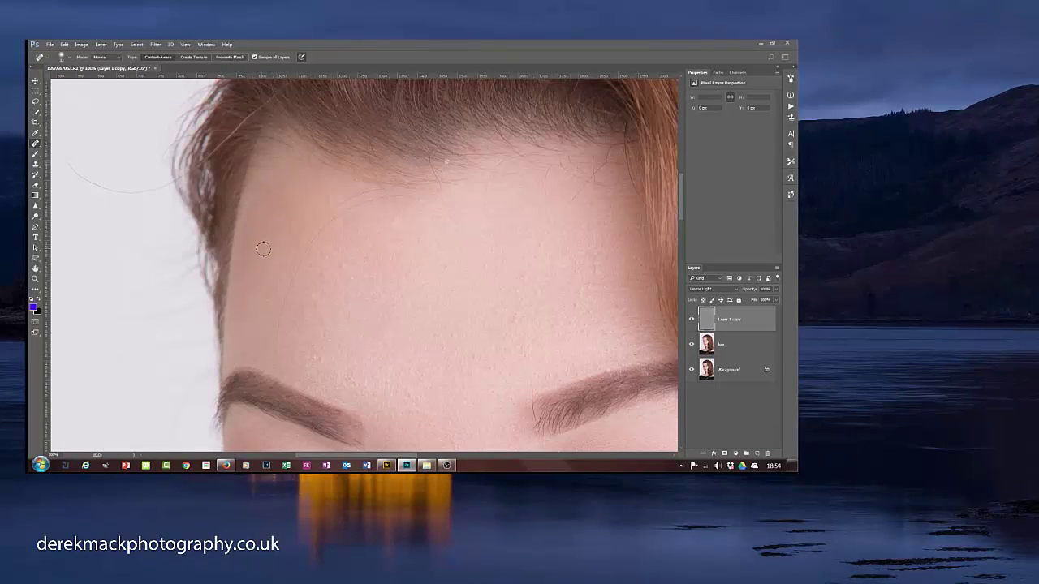
{"action": "mouse_move", "coordinate": [288, 262]}
{"action": "left_mouse_down"}
{"action": "mouse_move", "coordinate": [342, 285]}
{"action": "mouse_move", "coordinate": [422, 282]}
{"action": "left_mouse_up"}
{"action": "left_click", "coordinate": [254, 57]}
Step: Heal the blemishes and fine stray hairs on the side of the forehead away from the long hair, from eyebrow to temple
{"action": "left_click_drag", "start_coordinate": [240, 354], "coordinate": [224, 371]}
{"action": "mouse_move", "coordinate": [283, 351]}
{"action": "left_mouse_down"}
{"action": "mouse_move", "coordinate": [277, 314]}
{"action": "mouse_move", "coordinate": [326, 227]}
{"action": "left_mouse_up"}
{"action": "mouse_move", "coordinate": [408, 195]}
{"action": "left_mouse_down"}
{"action": "mouse_move", "coordinate": [365, 203]}
{"action": "mouse_move", "coordinate": [299, 258]}
{"action": "left_mouse_up"}
{"action": "mouse_move", "coordinate": [350, 208]}
{"action": "left_mouse_down"}
{"action": "mouse_move", "coordinate": [401, 199]}
{"action": "mouse_move", "coordinate": [357, 211]}
{"action": "mouse_move", "coordinate": [366, 193]}
{"action": "mouse_move", "coordinate": [336, 212]}
{"action": "mouse_move", "coordinate": [379, 194]}
{"action": "mouse_move", "coordinate": [358, 183]}
{"action": "left_mouse_up"}
{"action": "left_click", "coordinate": [294, 232]}
{"action": "left_click", "coordinate": [292, 216]}
{"action": "left_click", "coordinate": [295, 286]}
{"action": "mouse_move", "coordinate": [303, 265]}
{"action": "left_mouse_down"}
{"action": "mouse_move", "coordinate": [276, 339]}
{"action": "mouse_move", "coordinate": [286, 325]}
{"action": "left_mouse_up"}
{"action": "left_click", "coordinate": [316, 359]}
{"action": "left_click", "coordinate": [327, 370]}
{"action": "left_click", "coordinate": [280, 350]}
{"action": "left_click", "coordinate": [260, 360]}
{"action": "left_click", "coordinate": [311, 283]}
{"action": "left_click", "coordinate": [294, 294]}
{"action": "left_click", "coordinate": [297, 281]}
{"action": "left_click", "coordinate": [304, 294]}
{"action": "left_click", "coordinate": [333, 305]}
{"action": "left_click", "coordinate": [330, 334]}
{"action": "left_click", "coordinate": [334, 329]}
{"action": "left_click", "coordinate": [365, 263]}
{"action": "left_click", "coordinate": [347, 270]}
{"action": "left_click", "coordinate": [343, 232]}
{"action": "left_click", "coordinate": [365, 235]}
{"action": "left_click", "coordinate": [367, 242]}
{"action": "left_click", "coordinate": [394, 220]}
{"action": "left_click", "coordinate": [281, 193]}
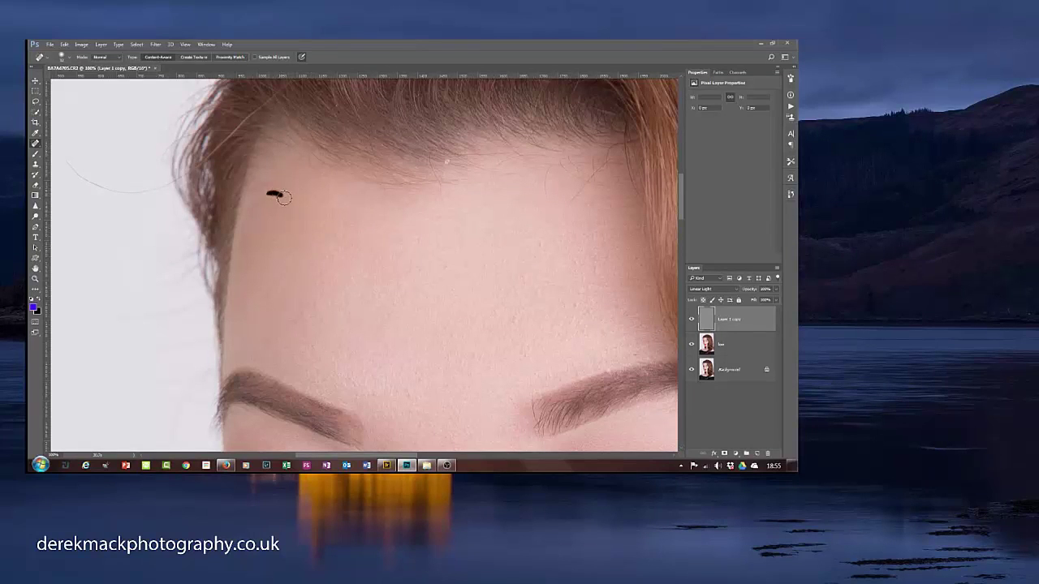
Step: Remove the bright speck in the hairline and the stray hairs across the upper forehead towards the long hair
{"action": "left_click", "coordinate": [447, 163]}
{"action": "left_click_drag", "start_coordinate": [447, 216], "coordinate": [429, 150]}
{"action": "left_click_drag", "start_coordinate": [568, 209], "coordinate": [617, 151]}
{"action": "mouse_move", "coordinate": [627, 187]}
{"action": "left_mouse_down"}
{"action": "mouse_move", "coordinate": [582, 182]}
{"action": "mouse_move", "coordinate": [562, 160]}
{"action": "mouse_move", "coordinate": [608, 187]}
{"action": "mouse_move", "coordinate": [593, 171]}
{"action": "mouse_move", "coordinate": [573, 177]}
{"action": "mouse_move", "coordinate": [559, 167]}
{"action": "mouse_move", "coordinate": [542, 194]}
{"action": "mouse_move", "coordinate": [555, 214]}
{"action": "mouse_move", "coordinate": [550, 188]}
{"action": "mouse_move", "coordinate": [552, 213]}
{"action": "left_mouse_up"}
{"action": "mouse_move", "coordinate": [511, 165]}
{"action": "left_mouse_down"}
{"action": "mouse_move", "coordinate": [483, 202]}
{"action": "mouse_move", "coordinate": [488, 191]}
{"action": "mouse_move", "coordinate": [476, 192]}
{"action": "mouse_move", "coordinate": [500, 171]}
{"action": "mouse_move", "coordinate": [557, 150]}
{"action": "mouse_move", "coordinate": [553, 173]}
{"action": "mouse_move", "coordinate": [550, 164]}
{"action": "mouse_move", "coordinate": [501, 180]}
{"action": "mouse_move", "coordinate": [528, 175]}
{"action": "mouse_move", "coordinate": [471, 180]}
{"action": "left_mouse_up"}
{"action": "mouse_move", "coordinate": [581, 191]}
{"action": "left_mouse_down"}
{"action": "mouse_move", "coordinate": [569, 200]}
{"action": "mouse_move", "coordinate": [598, 173]}
{"action": "mouse_move", "coordinate": [597, 207]}
{"action": "left_mouse_up"}
{"action": "mouse_move", "coordinate": [570, 159]}
{"action": "left_mouse_down"}
{"action": "mouse_move", "coordinate": [626, 163]}
{"action": "mouse_move", "coordinate": [619, 180]}
{"action": "mouse_move", "coordinate": [645, 199]}
{"action": "mouse_move", "coordinate": [627, 170]}
{"action": "mouse_move", "coordinate": [637, 189]}
{"action": "mouse_move", "coordinate": [632, 152]}
{"action": "mouse_move", "coordinate": [636, 184]}
{"action": "mouse_move", "coordinate": [614, 164]}
{"action": "left_mouse_up"}
Step: Heal the small blemishes across the middle and hair-side forehead, down to the skin between the eyebrows
{"action": "mouse_move", "coordinate": [577, 309]}
{"action": "left_mouse_down"}
{"action": "mouse_move", "coordinate": [568, 297]}
{"action": "mouse_move", "coordinate": [565, 306]}
{"action": "left_mouse_up"}
{"action": "mouse_move", "coordinate": [506, 317]}
{"action": "left_mouse_down"}
{"action": "mouse_move", "coordinate": [520, 327]}
{"action": "mouse_move", "coordinate": [503, 324]}
{"action": "left_mouse_up"}
{"action": "left_click_drag", "start_coordinate": [504, 329], "coordinate": [473, 367]}
{"action": "left_click_drag", "start_coordinate": [410, 398], "coordinate": [422, 402]}
{"action": "left_click_drag", "start_coordinate": [628, 360], "coordinate": [646, 349]}
{"action": "mouse_move", "coordinate": [623, 341]}
{"action": "left_mouse_down"}
{"action": "mouse_move", "coordinate": [621, 315]}
{"action": "mouse_move", "coordinate": [629, 313]}
{"action": "mouse_move", "coordinate": [577, 299]}
{"action": "left_mouse_up"}
{"action": "left_click_drag", "start_coordinate": [602, 268], "coordinate": [593, 289]}
{"action": "mouse_move", "coordinate": [527, 283]}
{"action": "left_mouse_down"}
{"action": "mouse_move", "coordinate": [516, 282]}
{"action": "mouse_move", "coordinate": [547, 292]}
{"action": "left_mouse_up"}
{"action": "left_click_drag", "start_coordinate": [641, 260], "coordinate": [604, 244]}
{"action": "left_click_drag", "start_coordinate": [593, 204], "coordinate": [586, 206]}
{"action": "left_click_drag", "start_coordinate": [541, 246], "coordinate": [546, 249]}
{"action": "left_click_drag", "start_coordinate": [482, 351], "coordinate": [421, 276]}
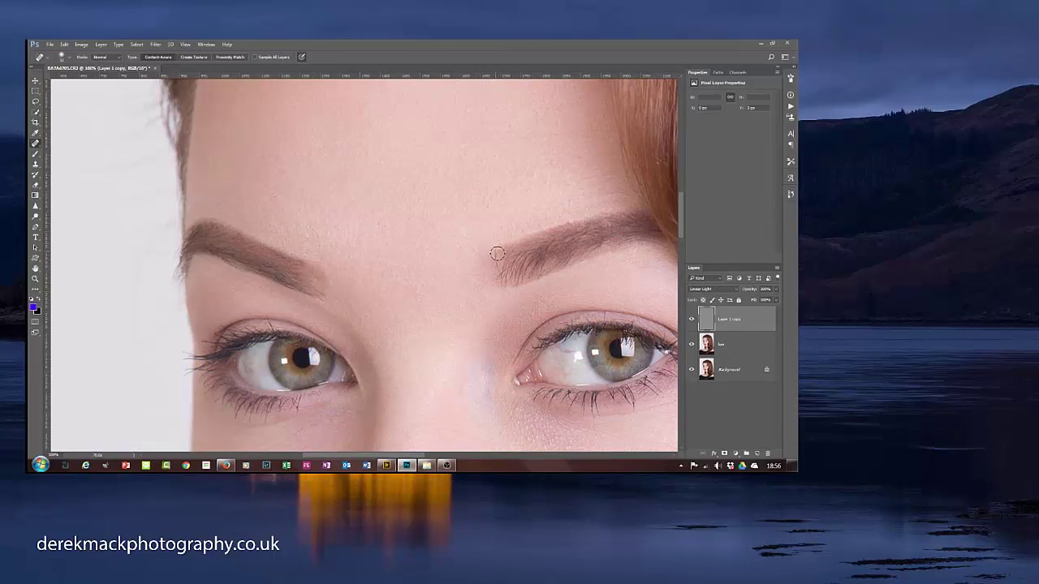
{"action": "left_click_drag", "start_coordinate": [496, 246], "coordinate": [497, 281]}
{"action": "left_click_drag", "start_coordinate": [383, 286], "coordinate": [389, 272]}
Step: Remove the stray hairs and small blemishes on the hair-side cheek and beside the outer corner of the eye
{"action": "scroll", "coordinate": [457, 323], "scroll_direction": "right", "scroll_amount": 5}
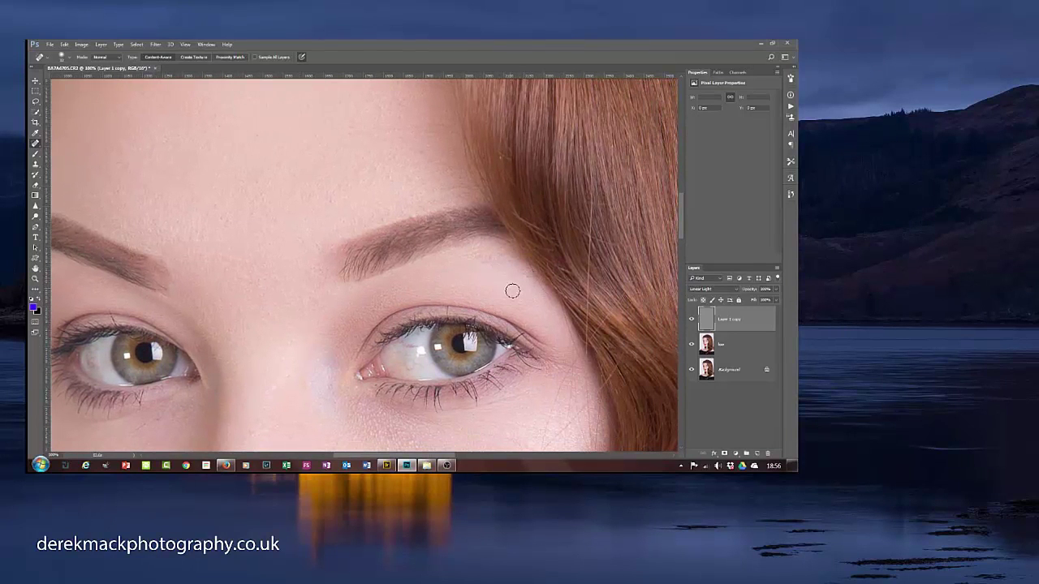
{"action": "scroll", "coordinate": [341, 298], "scroll_direction": "down", "scroll_amount": 4}
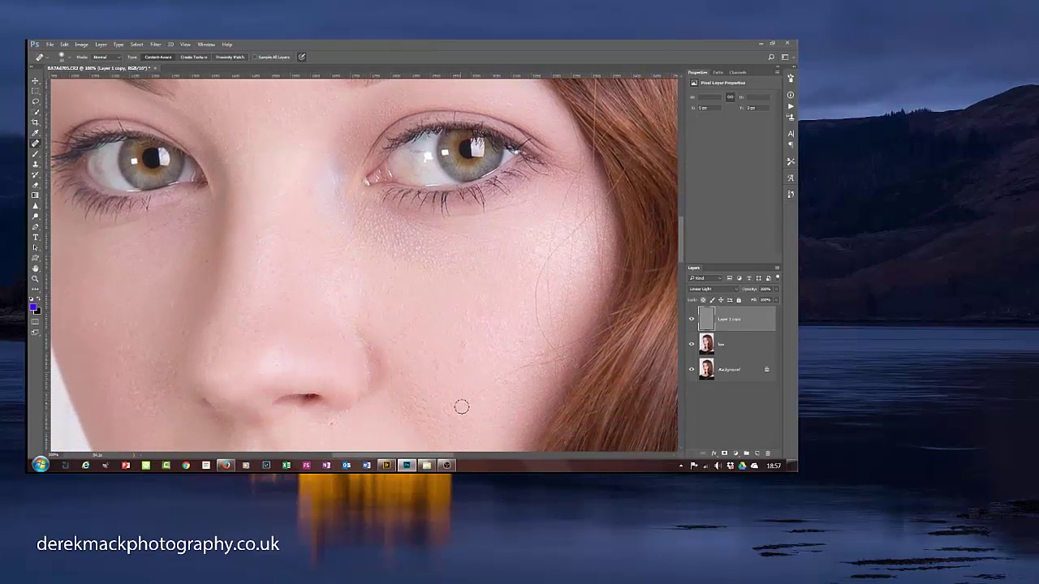
{"action": "mouse_move", "coordinate": [472, 399]}
{"action": "left_mouse_down"}
{"action": "mouse_move", "coordinate": [533, 368]}
{"action": "mouse_move", "coordinate": [474, 404]}
{"action": "left_mouse_up"}
{"action": "mouse_move", "coordinate": [568, 343]}
{"action": "left_mouse_down"}
{"action": "mouse_move", "coordinate": [471, 398]}
{"action": "mouse_move", "coordinate": [523, 374]}
{"action": "mouse_move", "coordinate": [512, 393]}
{"action": "mouse_move", "coordinate": [487, 395]}
{"action": "left_mouse_up"}
{"action": "mouse_move", "coordinate": [540, 371]}
{"action": "left_mouse_down"}
{"action": "mouse_move", "coordinate": [575, 352]}
{"action": "mouse_move", "coordinate": [537, 372]}
{"action": "mouse_move", "coordinate": [570, 354]}
{"action": "mouse_move", "coordinate": [530, 362]}
{"action": "mouse_move", "coordinate": [574, 345]}
{"action": "mouse_move", "coordinate": [544, 388]}
{"action": "left_mouse_up"}
{"action": "left_click", "coordinate": [567, 373]}
{"action": "mouse_move", "coordinate": [558, 353]}
{"action": "left_mouse_down"}
{"action": "mouse_move", "coordinate": [537, 297]}
{"action": "mouse_move", "coordinate": [547, 266]}
{"action": "mouse_move", "coordinate": [532, 290]}
{"action": "left_mouse_up"}
{"action": "left_click", "coordinate": [533, 332]}
{"action": "mouse_move", "coordinate": [532, 337]}
{"action": "left_mouse_down"}
{"action": "mouse_move", "coordinate": [549, 299]}
{"action": "mouse_move", "coordinate": [559, 364]}
{"action": "left_mouse_up"}
{"action": "mouse_move", "coordinate": [573, 286]}
{"action": "left_mouse_down"}
{"action": "mouse_move", "coordinate": [561, 343]}
{"action": "mouse_move", "coordinate": [552, 327]}
{"action": "mouse_move", "coordinate": [563, 372]}
{"action": "left_mouse_up"}
{"action": "left_click_drag", "start_coordinate": [553, 236], "coordinate": [555, 295]}
{"action": "mouse_move", "coordinate": [580, 177]}
{"action": "left_mouse_down"}
{"action": "mouse_move", "coordinate": [557, 214]}
{"action": "mouse_move", "coordinate": [554, 253]}
{"action": "left_mouse_up"}
{"action": "mouse_move", "coordinate": [602, 208]}
{"action": "left_mouse_down"}
{"action": "mouse_move", "coordinate": [549, 260]}
{"action": "mouse_move", "coordinate": [561, 284]}
{"action": "left_mouse_up"}
{"action": "mouse_move", "coordinate": [570, 232]}
{"action": "left_mouse_down"}
{"action": "mouse_move", "coordinate": [563, 283]}
{"action": "mouse_move", "coordinate": [572, 231]}
{"action": "left_mouse_up"}
{"action": "mouse_move", "coordinate": [571, 225]}
{"action": "left_mouse_down"}
{"action": "mouse_move", "coordinate": [549, 255]}
{"action": "mouse_move", "coordinate": [589, 236]}
{"action": "mouse_move", "coordinate": [558, 255]}
{"action": "left_mouse_up"}
{"action": "left_click_drag", "start_coordinate": [582, 184], "coordinate": [552, 203]}
{"action": "left_click_drag", "start_coordinate": [588, 157], "coordinate": [572, 121]}
{"action": "mouse_move", "coordinate": [599, 250]}
{"action": "left_mouse_down"}
{"action": "mouse_move", "coordinate": [596, 237]}
{"action": "mouse_move", "coordinate": [601, 304]}
{"action": "mouse_move", "coordinate": [609, 264]}
{"action": "left_mouse_up"}
{"action": "mouse_move", "coordinate": [589, 227]}
{"action": "left_mouse_down"}
{"action": "mouse_move", "coordinate": [596, 262]}
{"action": "mouse_move", "coordinate": [589, 233]}
{"action": "mouse_move", "coordinate": [579, 240]}
{"action": "mouse_move", "coordinate": [600, 210]}
{"action": "mouse_move", "coordinate": [582, 197]}
{"action": "mouse_move", "coordinate": [574, 209]}
{"action": "mouse_move", "coordinate": [593, 203]}
{"action": "mouse_move", "coordinate": [601, 236]}
{"action": "mouse_move", "coordinate": [595, 188]}
{"action": "mouse_move", "coordinate": [606, 233]}
{"action": "mouse_move", "coordinate": [605, 219]}
{"action": "mouse_move", "coordinate": [561, 232]}
{"action": "left_mouse_up"}
{"action": "mouse_move", "coordinate": [606, 273]}
{"action": "left_mouse_down"}
{"action": "mouse_move", "coordinate": [601, 257]}
{"action": "mouse_move", "coordinate": [605, 289]}
{"action": "left_mouse_up"}
{"action": "mouse_move", "coordinate": [612, 230]}
{"action": "left_mouse_down"}
{"action": "mouse_move", "coordinate": [612, 264]}
{"action": "mouse_move", "coordinate": [610, 226]}
{"action": "mouse_move", "coordinate": [587, 199]}
{"action": "mouse_move", "coordinate": [582, 224]}
{"action": "left_mouse_up"}
{"action": "left_click_drag", "start_coordinate": [501, 325], "coordinate": [520, 335]}
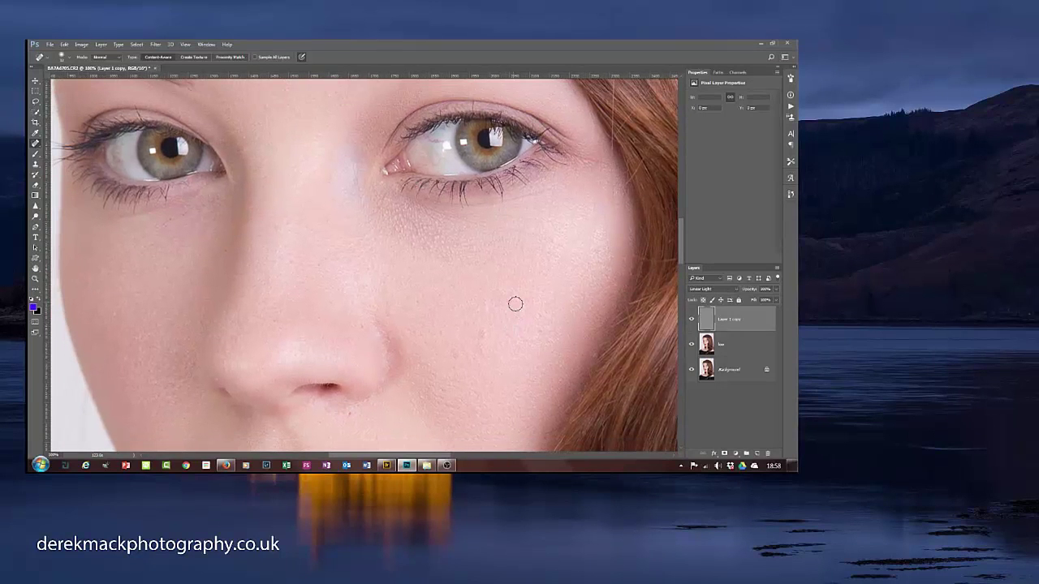
Step: Heal the marks on the lower cheek beside the hair and the blemish above the upper lip
{"action": "key", "text": "ctrl+minus"}
{"action": "key", "text": "ctrl+minus"}
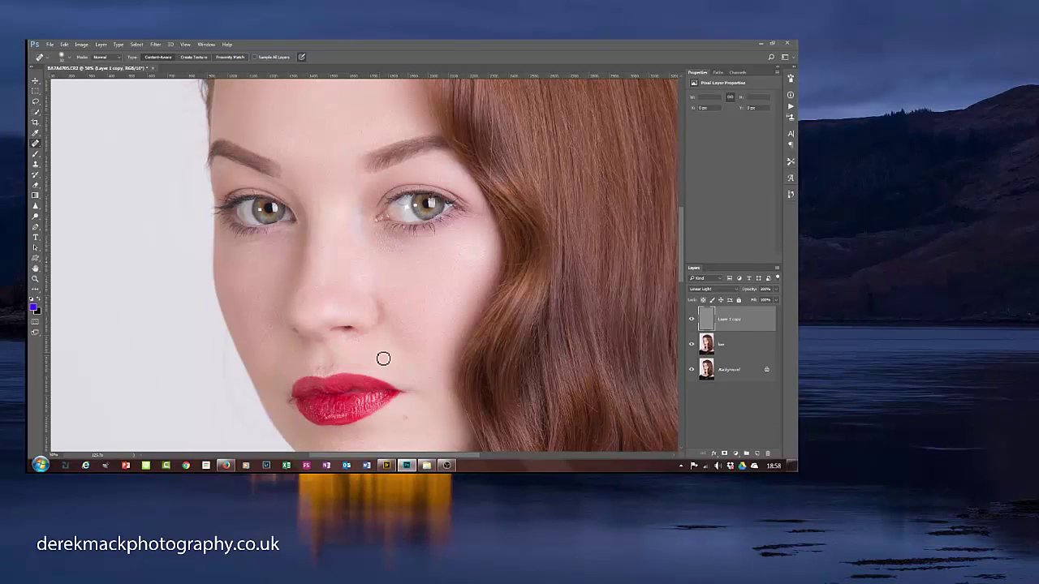
{"action": "left_click_drag", "start_coordinate": [404, 357], "coordinate": [398, 283]}
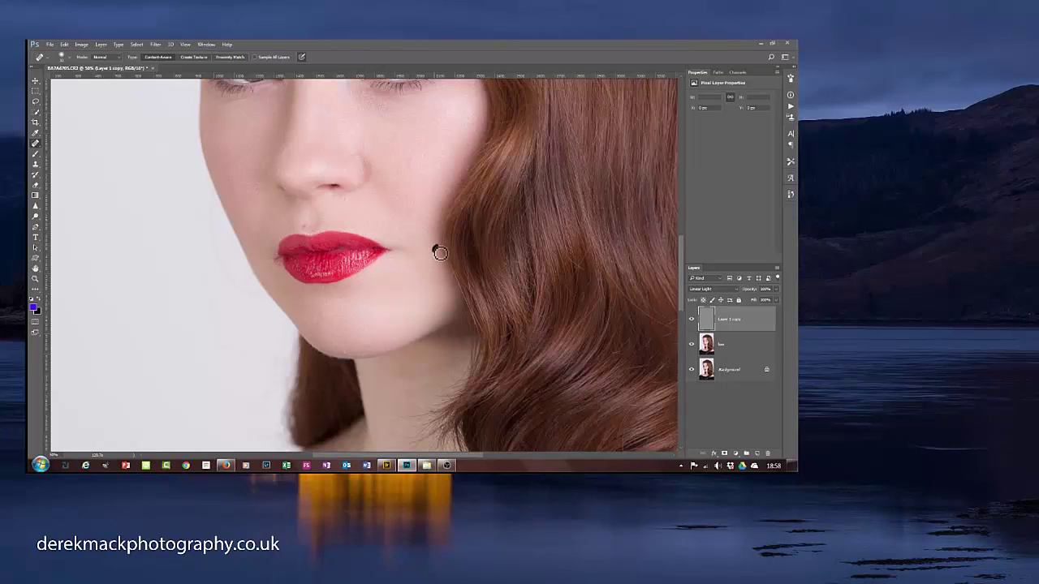
{"action": "mouse_move", "coordinate": [441, 254]}
{"action": "left_mouse_down"}
{"action": "mouse_move", "coordinate": [442, 231]}
{"action": "mouse_move", "coordinate": [435, 241]}
{"action": "mouse_move", "coordinate": [431, 227]}
{"action": "left_mouse_up"}
{"action": "mouse_move", "coordinate": [308, 232]}
{"action": "left_mouse_down"}
{"action": "mouse_move", "coordinate": [298, 226]}
{"action": "mouse_move", "coordinate": [302, 243]}
{"action": "left_mouse_up"}
Step: Switch to the Healing Brush, set it to sample only the current layer, and heal the skin just above the upper lip's dip
{"action": "scroll", "coordinate": [307, 197], "scroll_direction": "up", "scroll_amount": 1}
{"action": "scroll", "coordinate": [307, 199], "scroll_direction": "up", "scroll_amount": 1}
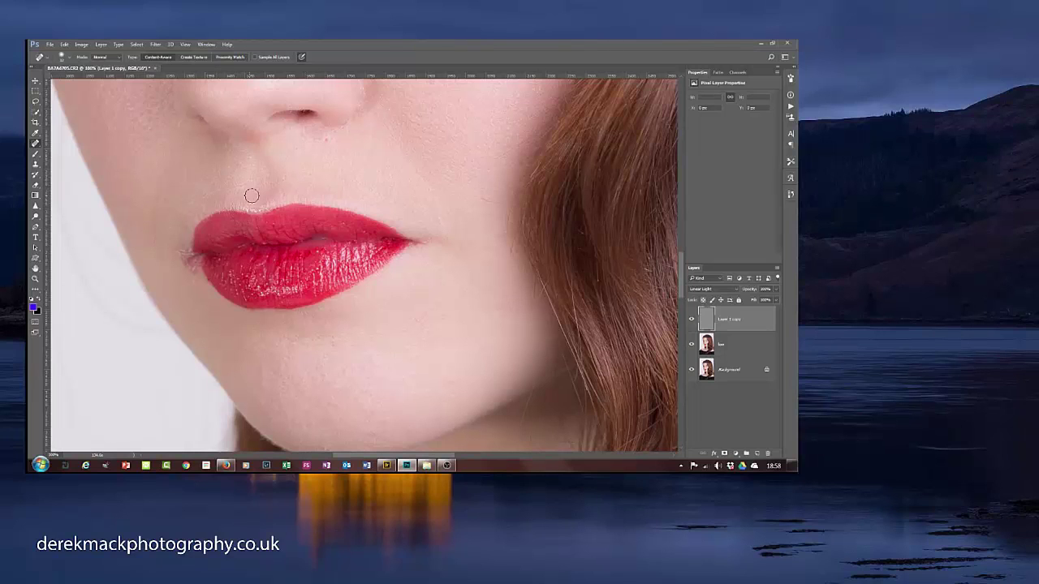
{"action": "left_click_drag", "start_coordinate": [264, 204], "coordinate": [309, 201]}
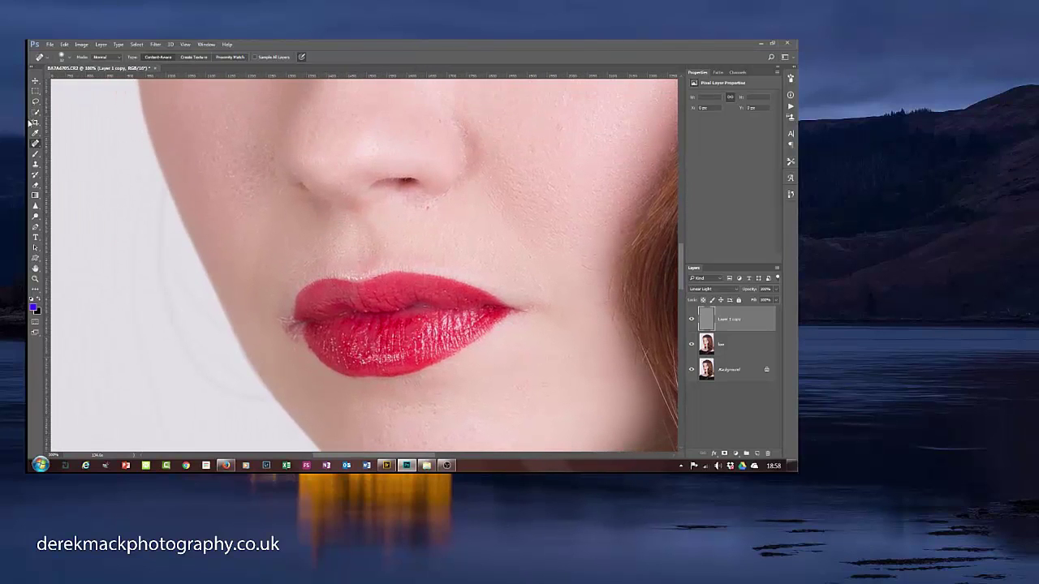
{"action": "right_click", "coordinate": [37, 145]}
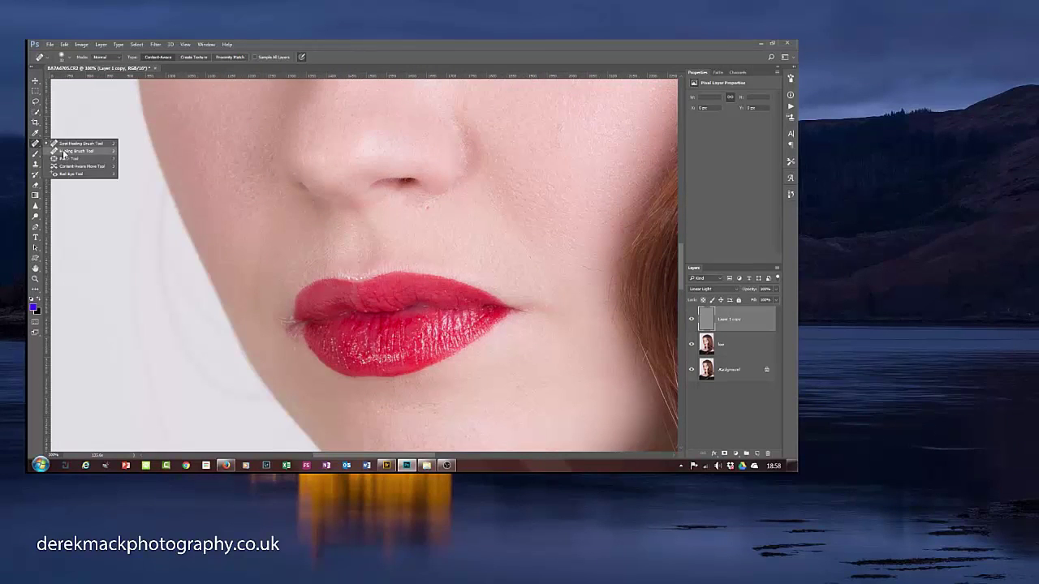
{"action": "left_click", "coordinate": [72, 151]}
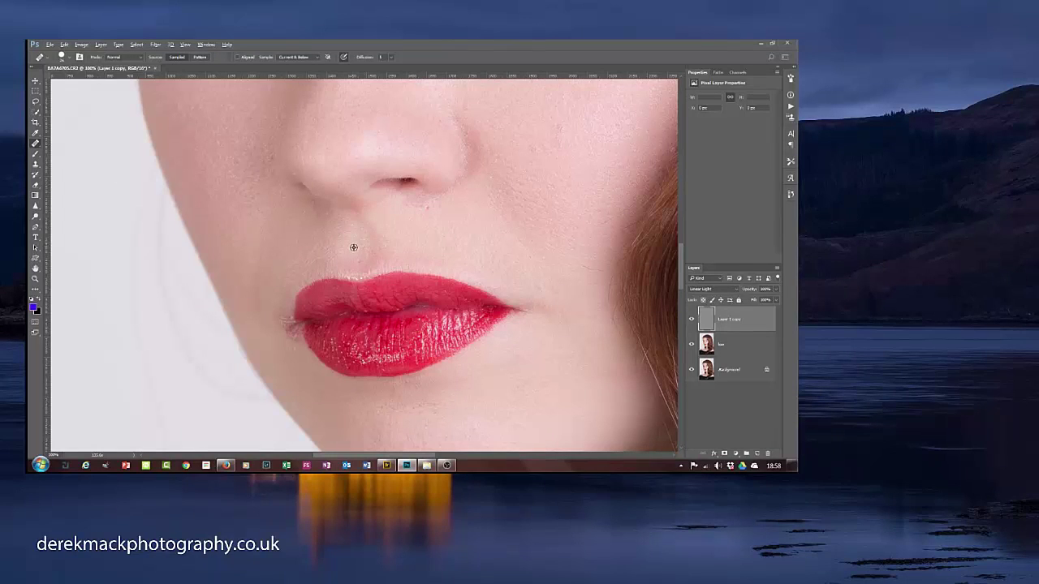
{"action": "left_click_drag", "start_coordinate": [358, 266], "coordinate": [362, 267]}
{"action": "left_click", "coordinate": [305, 58]}
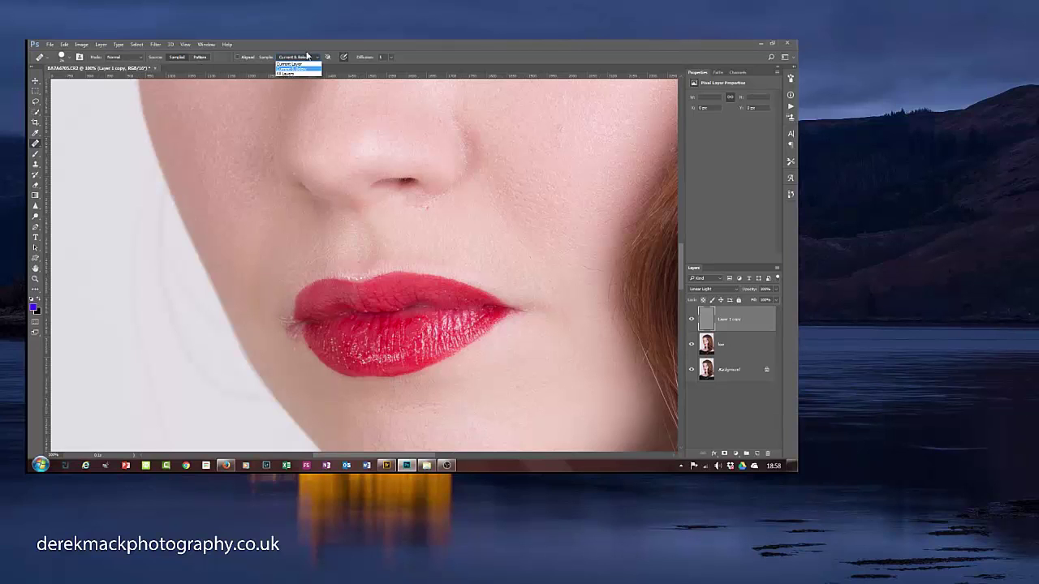
{"action": "left_click", "coordinate": [341, 260], "text": "alt"}
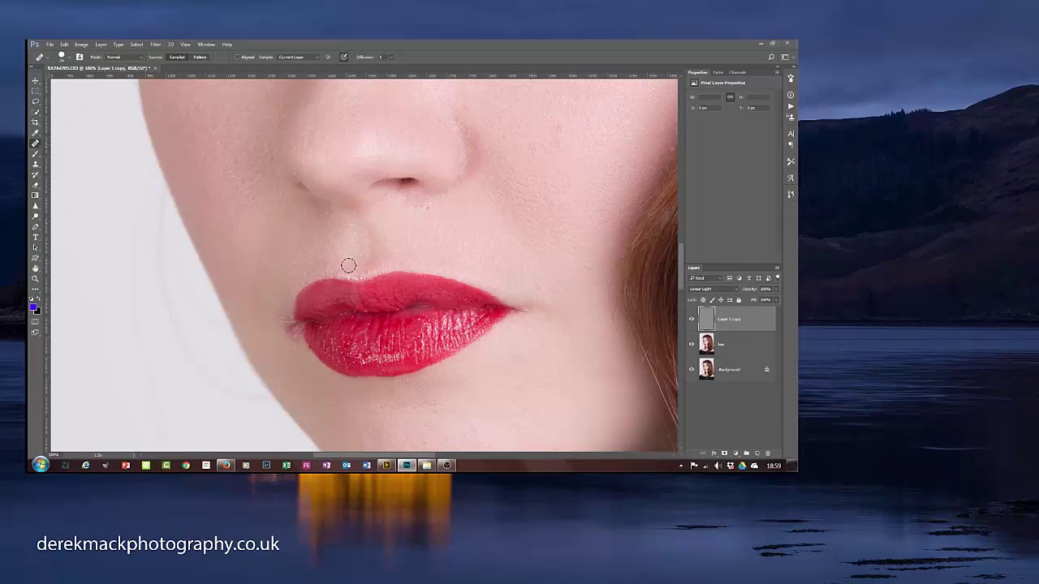
{"action": "left_click_drag", "start_coordinate": [348, 267], "coordinate": [351, 270]}
Step: Heal the marks along the upper lip edge and beneath the nostril with nearby sampled skin texture
{"action": "left_click", "coordinate": [344, 236], "text": "alt"}
{"action": "mouse_move", "coordinate": [384, 289]}
{"action": "left_mouse_down"}
{"action": "mouse_move", "coordinate": [463, 285]}
{"action": "mouse_move", "coordinate": [424, 265]}
{"action": "left_mouse_up"}
{"action": "left_click", "coordinate": [462, 250]}
{"action": "left_click_drag", "start_coordinate": [422, 209], "coordinate": [413, 210]}
{"action": "left_click", "coordinate": [428, 243]}
Step: Heal the skin around and below the mouth corner away from the hair, using texture sampled from nearby skin
{"action": "left_click", "coordinate": [262, 318], "text": "alt"}
{"action": "left_click", "coordinate": [252, 361]}
{"action": "left_click", "coordinate": [285, 324]}
{"action": "left_click", "coordinate": [291, 352]}
{"action": "left_click", "coordinate": [248, 378], "text": "alt"}
Step: Add a new layer above the texture layer and paint over the smudged far mouth corner with sampled skin colours
{"action": "left_click", "coordinate": [758, 454]}
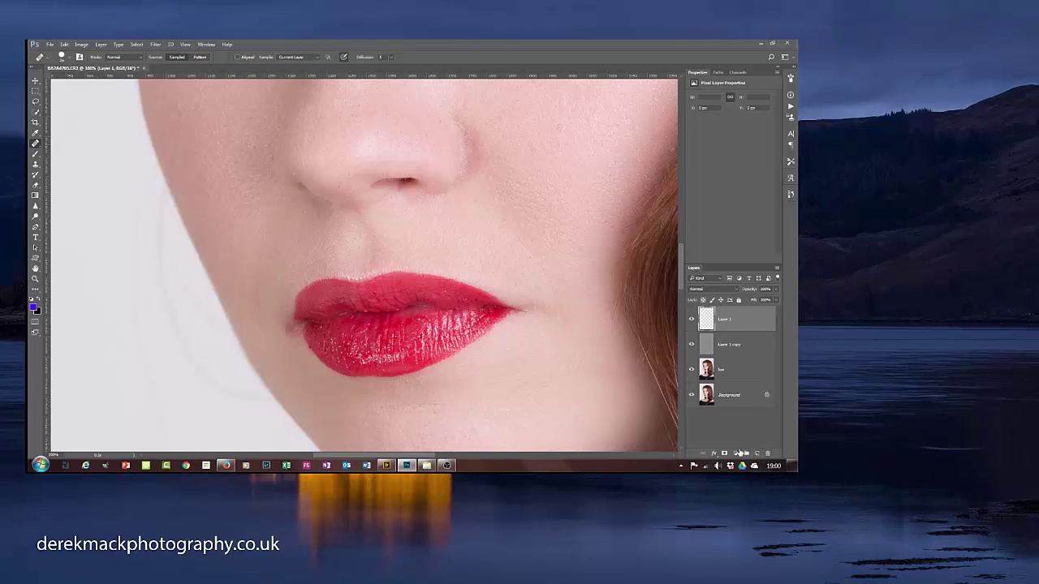
{"action": "key", "text": "b"}
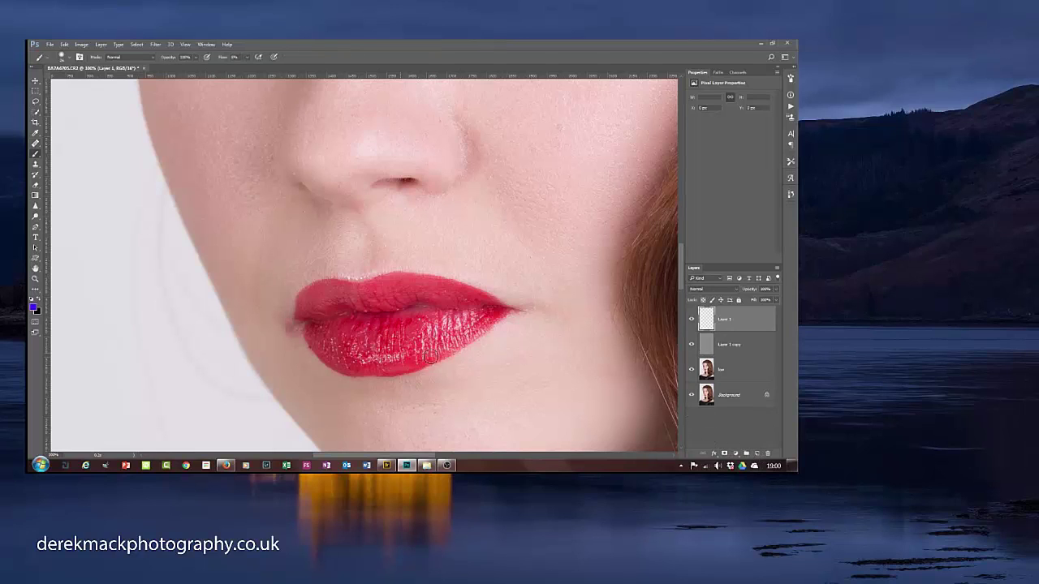
{"action": "left_click", "coordinate": [267, 315], "text": "alt"}
{"action": "left_click_drag", "start_coordinate": [296, 334], "coordinate": [280, 335]}
{"action": "left_click", "coordinate": [286, 314], "text": "alt"}
{"action": "left_click_drag", "start_coordinate": [286, 318], "coordinate": [279, 332]}
{"action": "left_click", "coordinate": [313, 334], "text": "alt"}
Step: Make the Layer 1 copy texture layer active again and heal the spots on the chin below the lower lip with the Healing Brush
{"action": "key", "text": "ctrl+minus"}
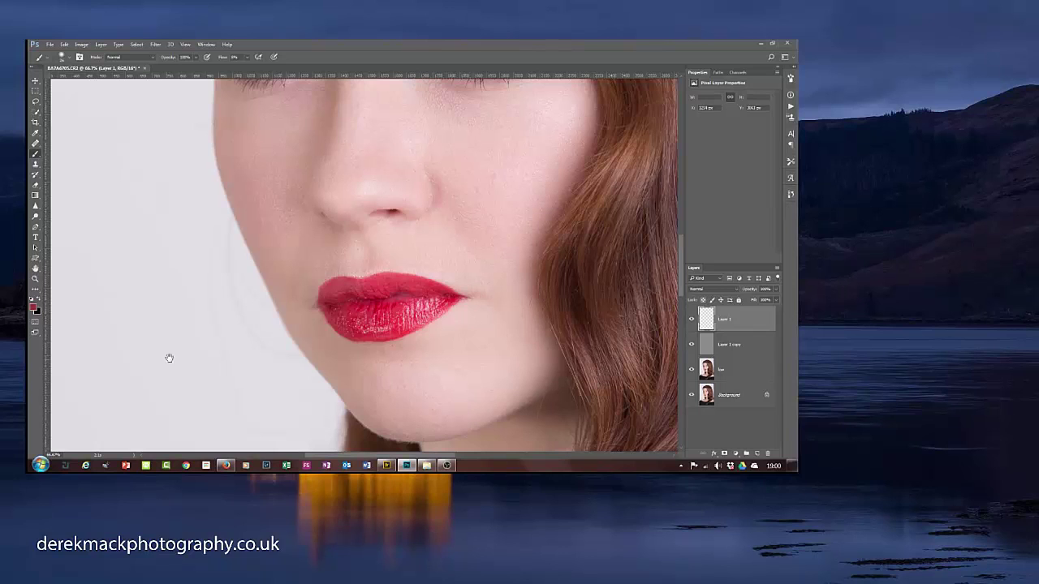
{"action": "left_click_drag", "start_coordinate": [449, 413], "coordinate": [463, 284]}
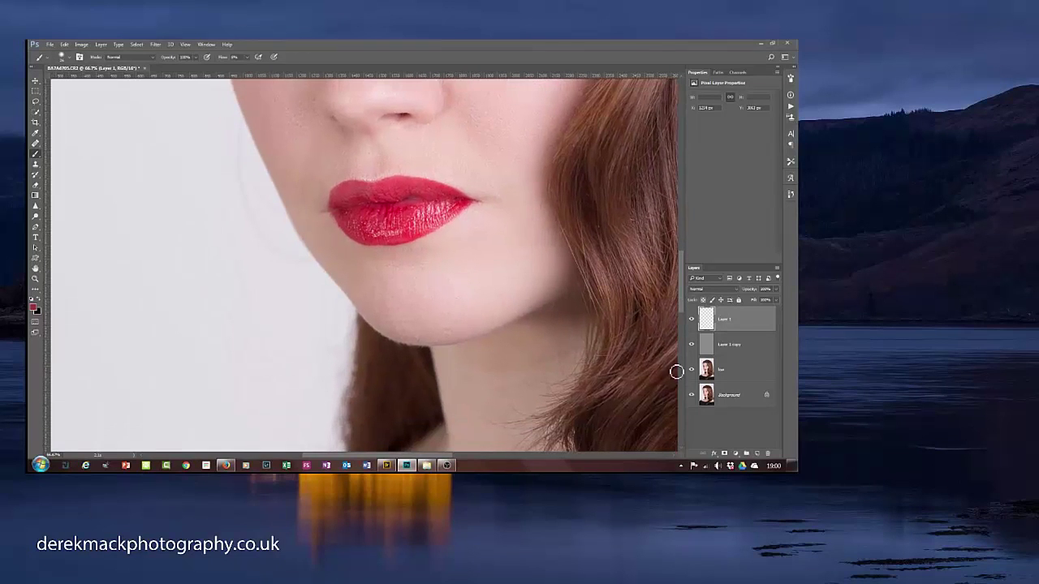
{"action": "left_click", "coordinate": [764, 343]}
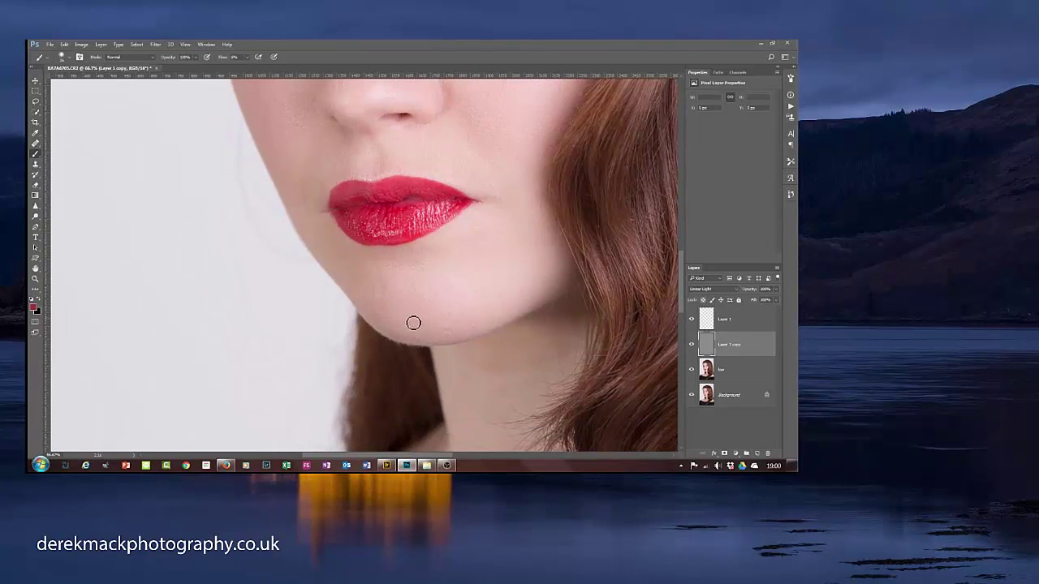
{"action": "key", "text": "j"}
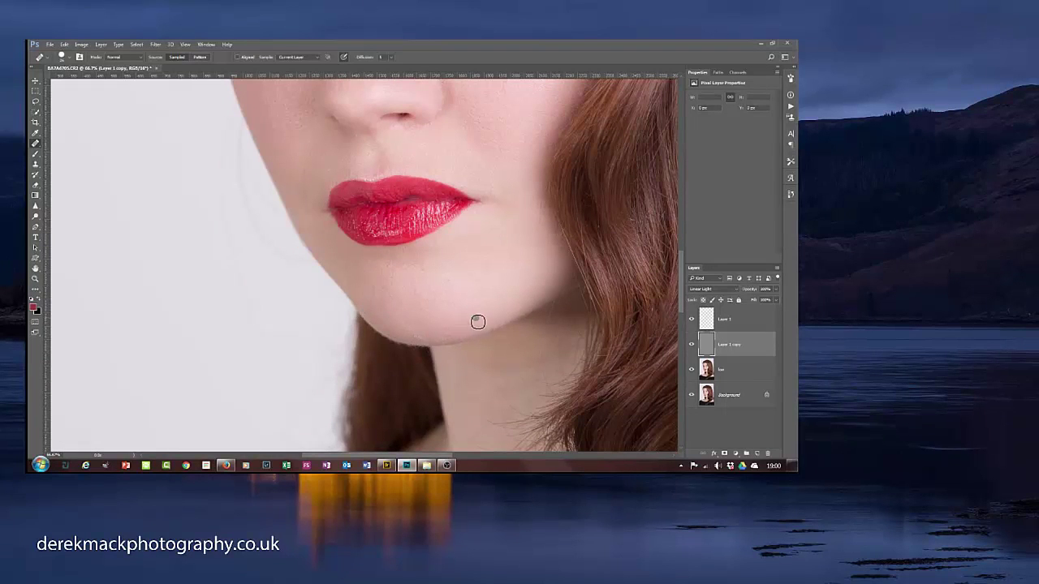
{"action": "left_click", "coordinate": [420, 267], "text": "alt"}
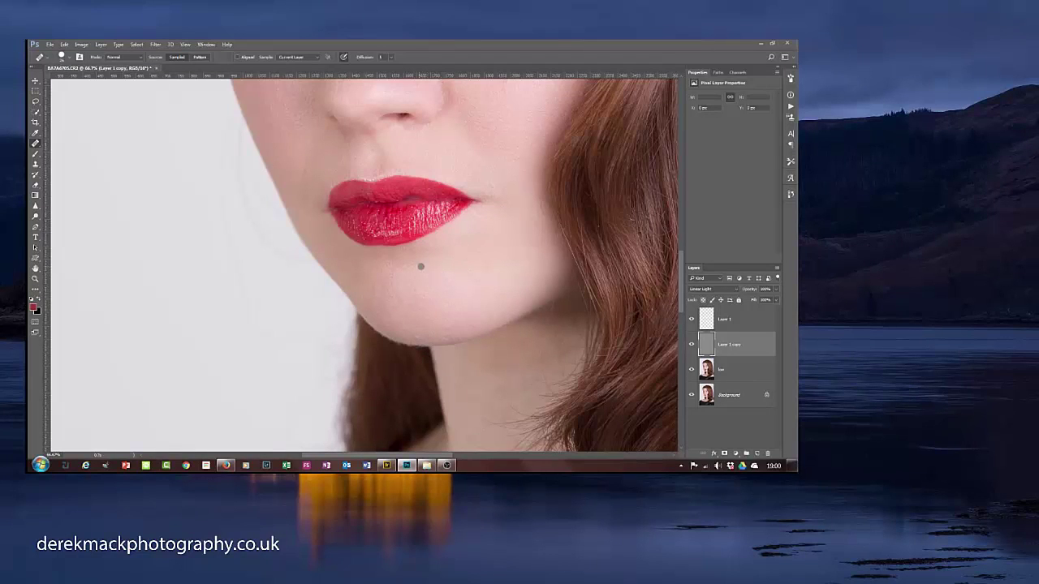
{"action": "left_click", "coordinate": [409, 277], "text": "alt"}
Step: Heal the remaining mark near the chin's lower edge with the Spot Healing Brush
{"action": "right_click", "coordinate": [36, 143]}
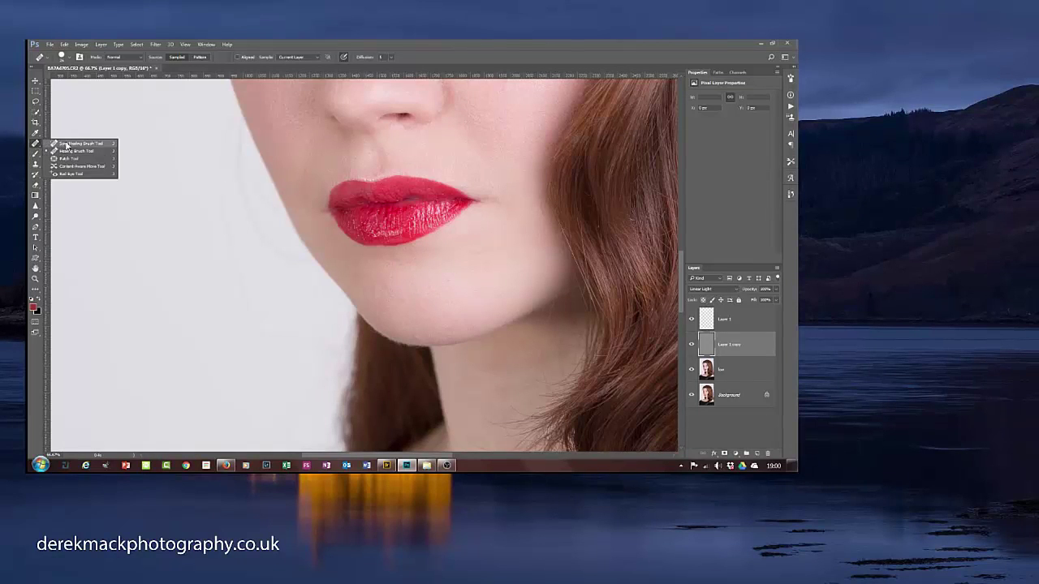
{"action": "left_click", "coordinate": [67, 145]}
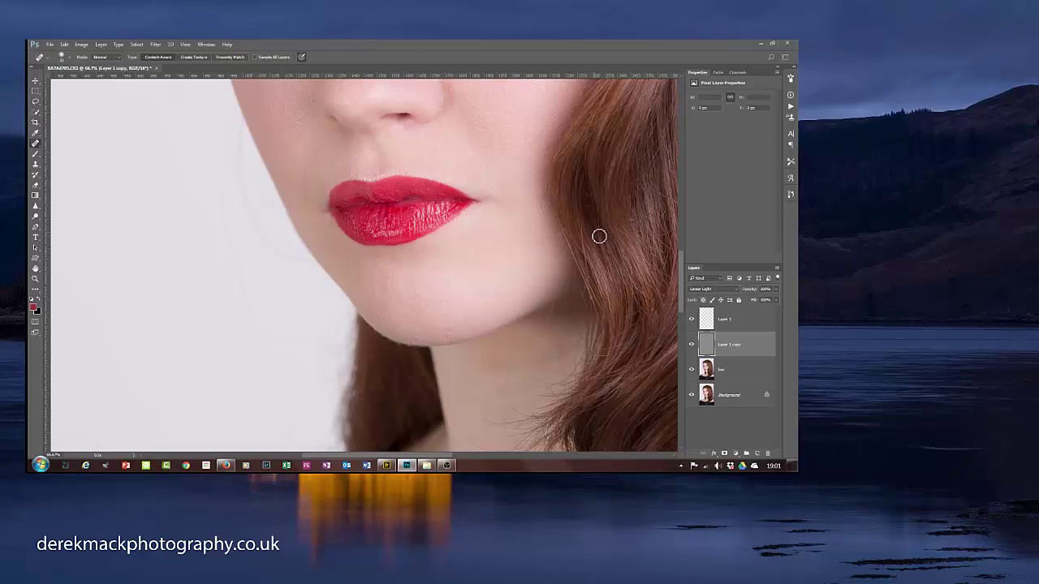
{"action": "left_click_drag", "start_coordinate": [420, 339], "coordinate": [420, 339]}
{"action": "mouse_move", "coordinate": [498, 253]}
{"action": "left_mouse_down"}
{"action": "mouse_move", "coordinate": [480, 289]}
{"action": "mouse_move", "coordinate": [466, 257]}
{"action": "left_mouse_up"}
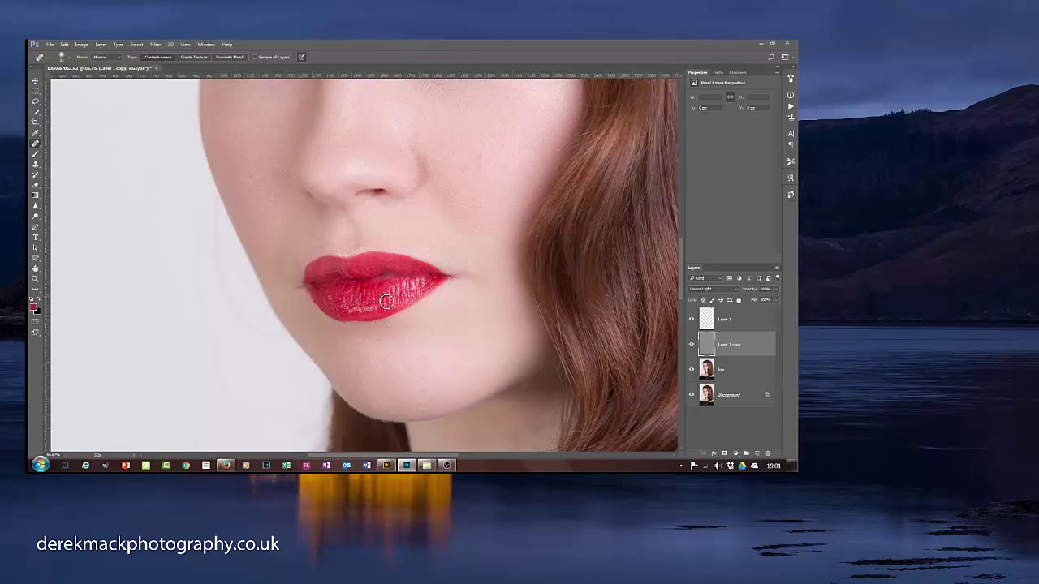
{"action": "left_click_drag", "start_coordinate": [387, 301], "coordinate": [374, 301]}
{"action": "scroll", "coordinate": [443, 324], "scroll_direction": "down", "scroll_amount": 5}
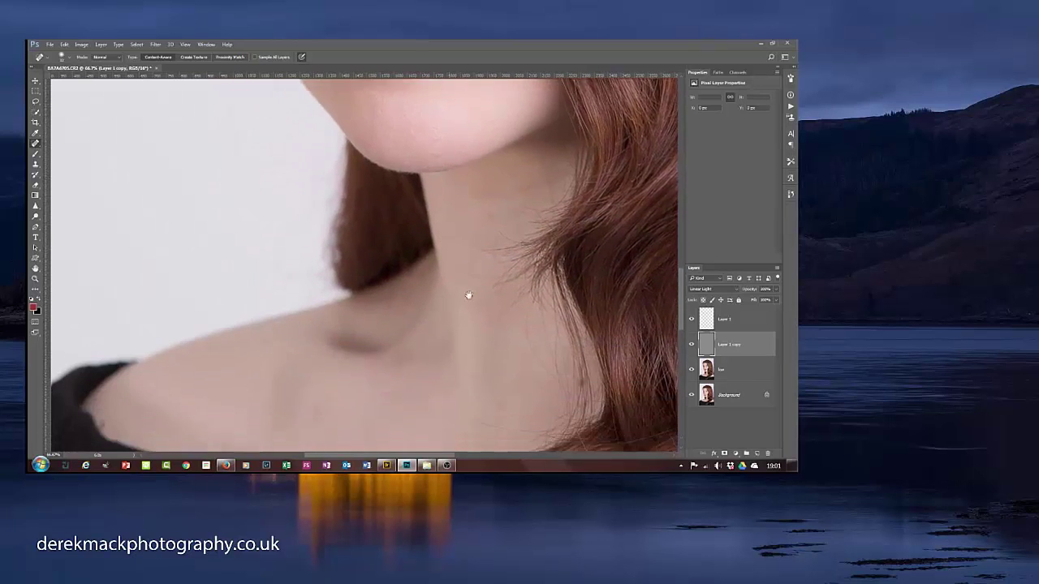
{"action": "scroll", "coordinate": [468, 295], "scroll_direction": "down", "scroll_amount": 3}
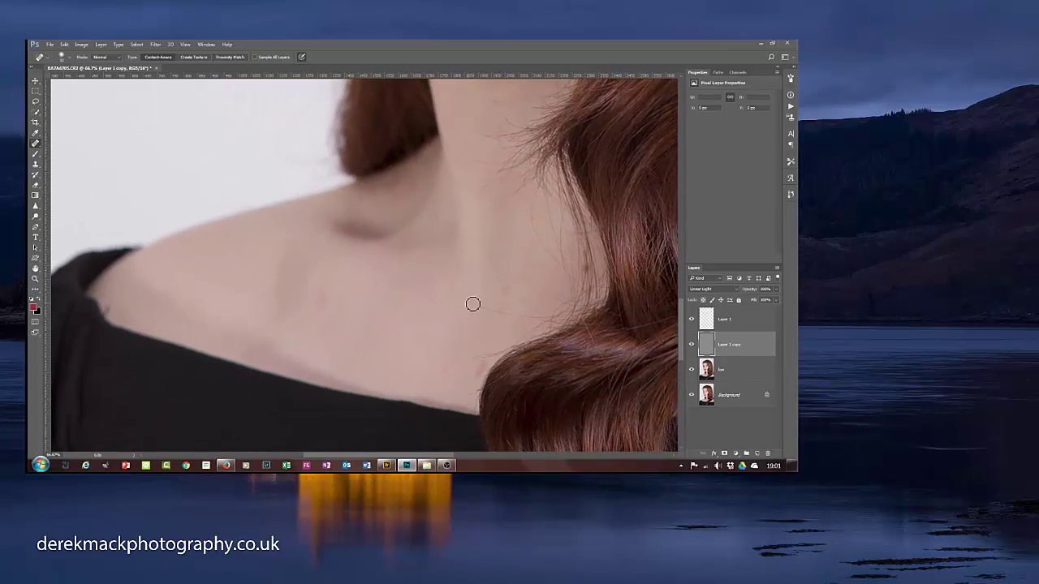
Step: Heal the stray hairs lying across the neck and chest beside the hair with the Spot Healing Brush
{"action": "left_click_drag", "start_coordinate": [491, 313], "coordinate": [551, 323]}
{"action": "left_click_drag", "start_coordinate": [490, 309], "coordinate": [539, 319]}
{"action": "left_click_drag", "start_coordinate": [479, 360], "coordinate": [513, 349]}
{"action": "left_click_drag", "start_coordinate": [553, 322], "coordinate": [517, 345]}
{"action": "scroll", "coordinate": [514, 298], "scroll_direction": "up", "scroll_amount": 10}
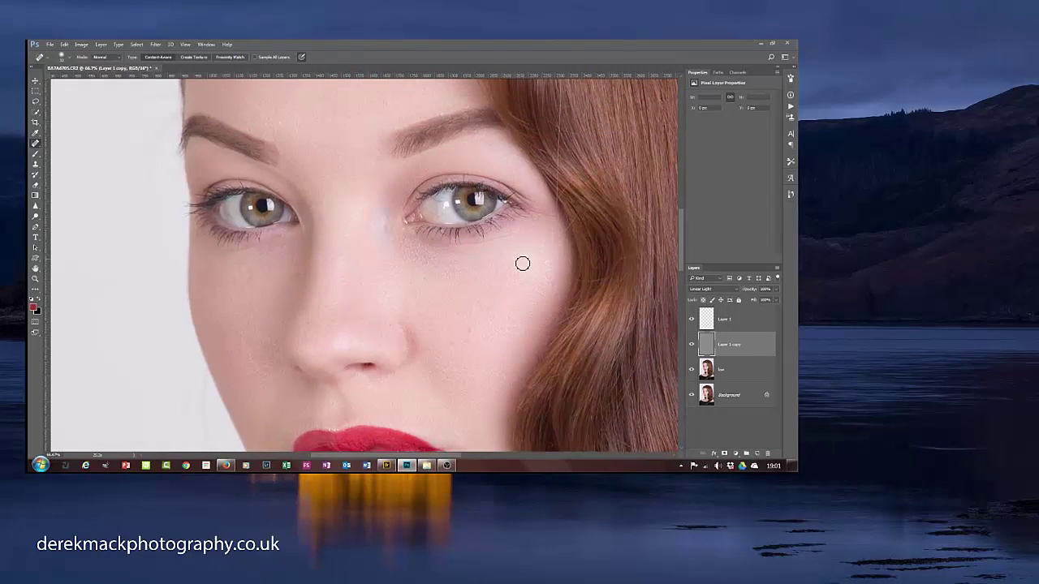
Step: Group Layer 1, Layer 1 copy and the low layer above the background, and name the group skin
{"action": "key", "text": "ctrl+minus"}
{"action": "key", "text": "ctrl+minus"}
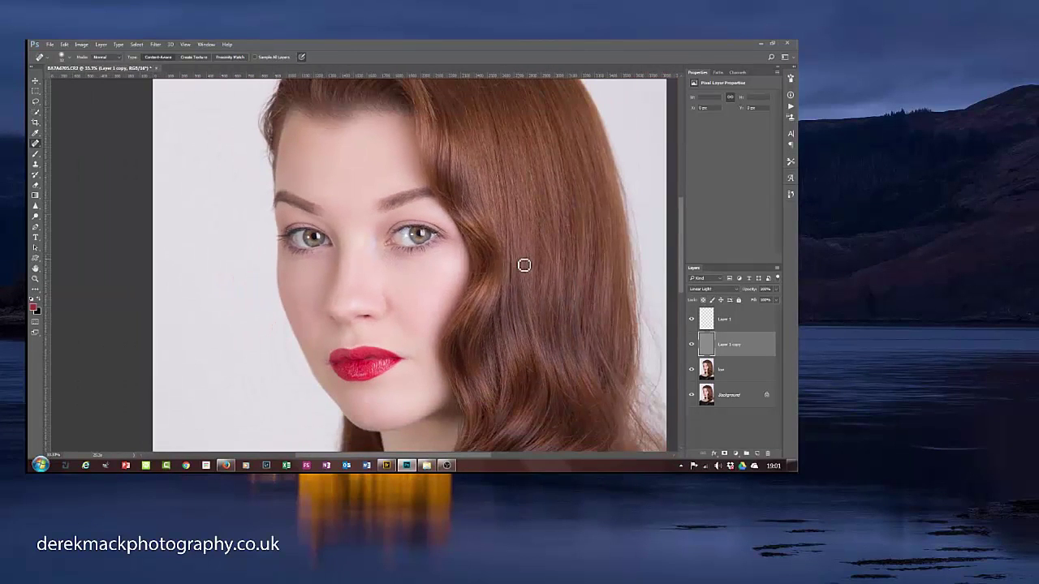
{"action": "left_click", "coordinate": [749, 322]}
{"action": "left_click", "coordinate": [756, 380], "text": "shift"}
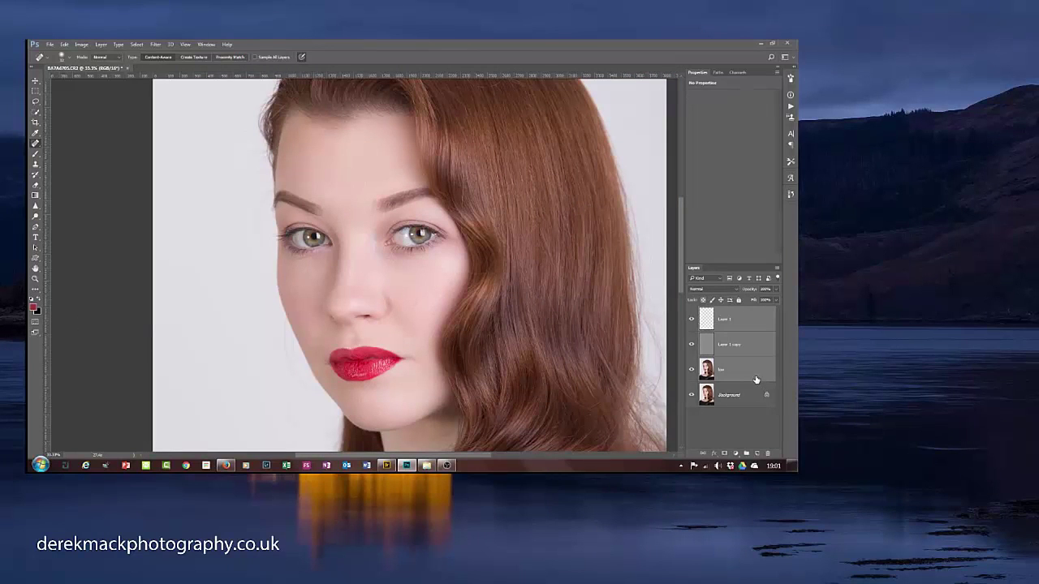
{"action": "key", "text": "ctrl+g"}
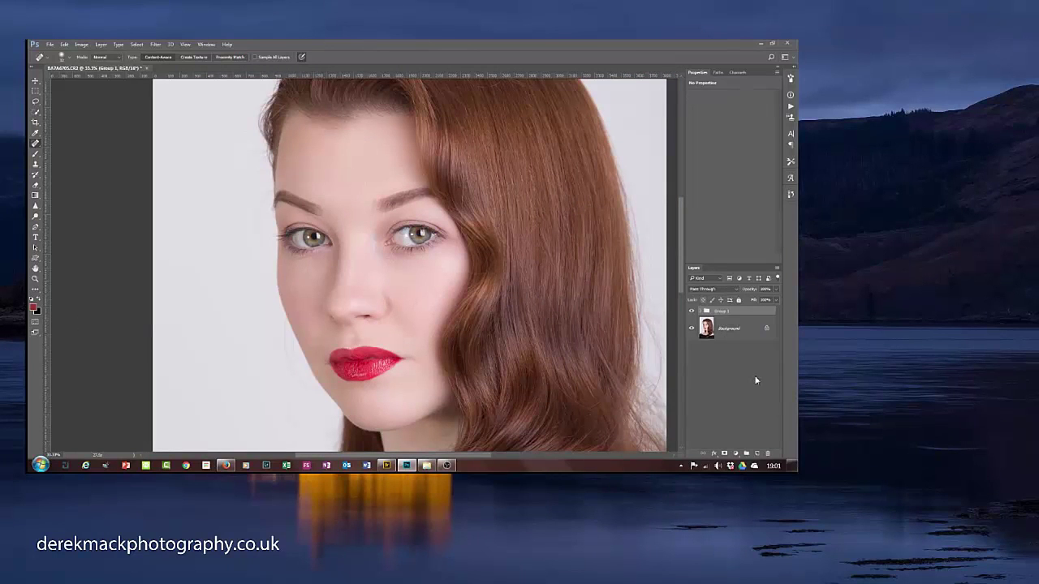
{"action": "double_click", "coordinate": [719, 313]}
{"action": "key", "text": "Return"}
{"action": "left_click", "coordinate": [701, 312]}
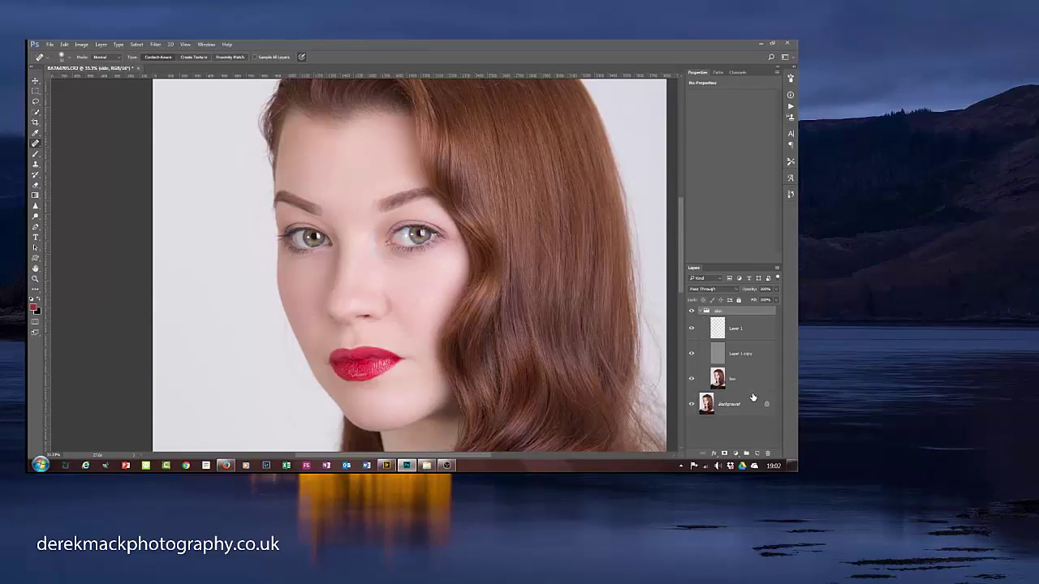
{"action": "left_click", "coordinate": [746, 380]}
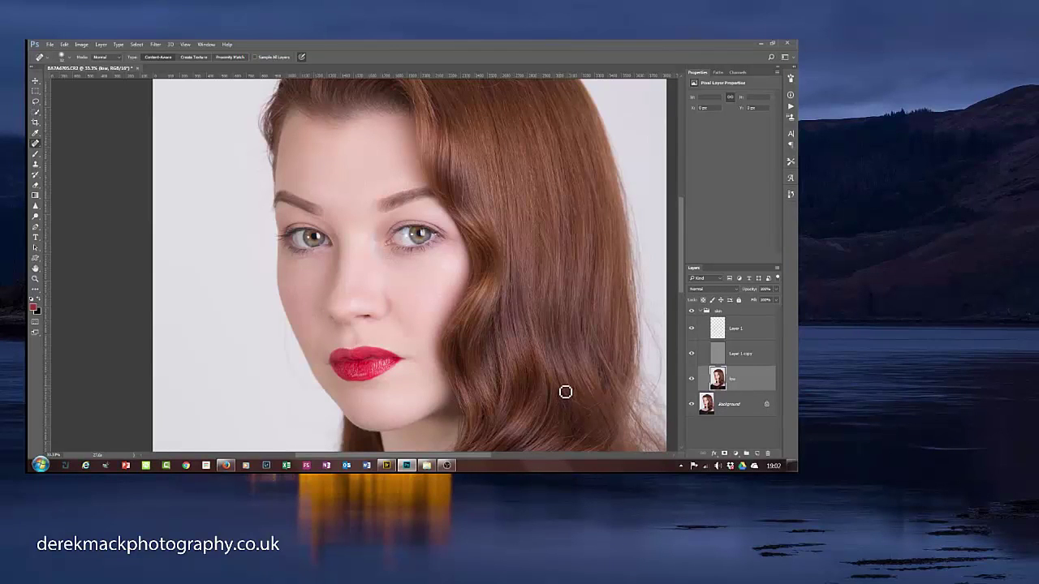
{"action": "left_click", "coordinate": [749, 328], "text": "shift"}
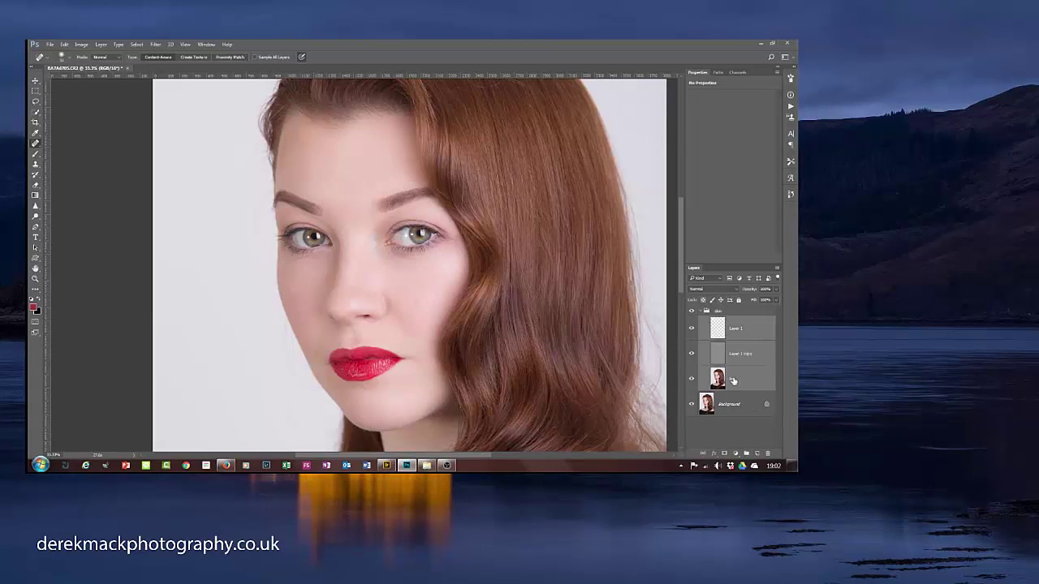
{"action": "right_click", "coordinate": [754, 330]}
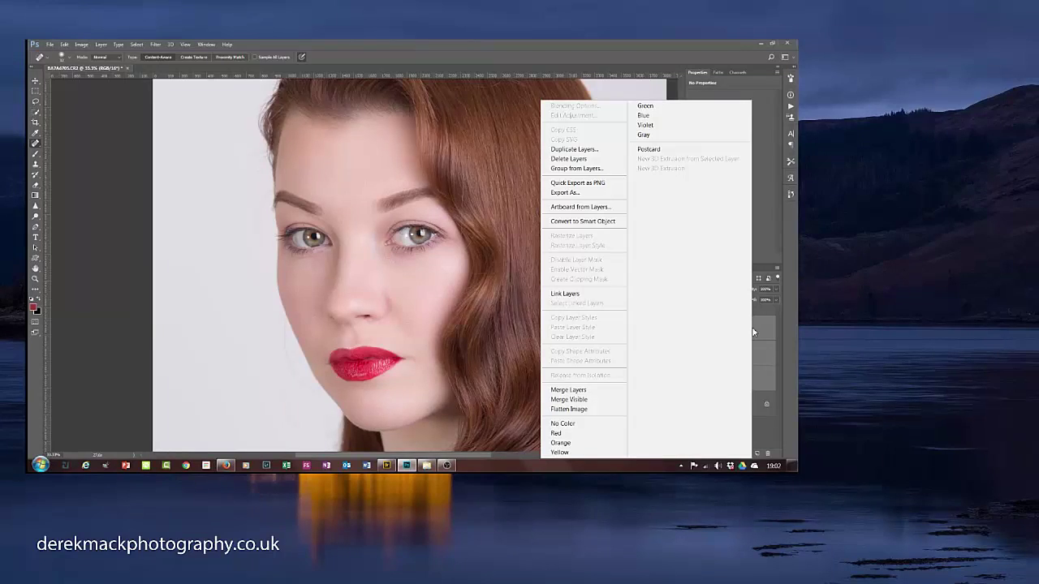
{"action": "left_click", "coordinate": [568, 169]}
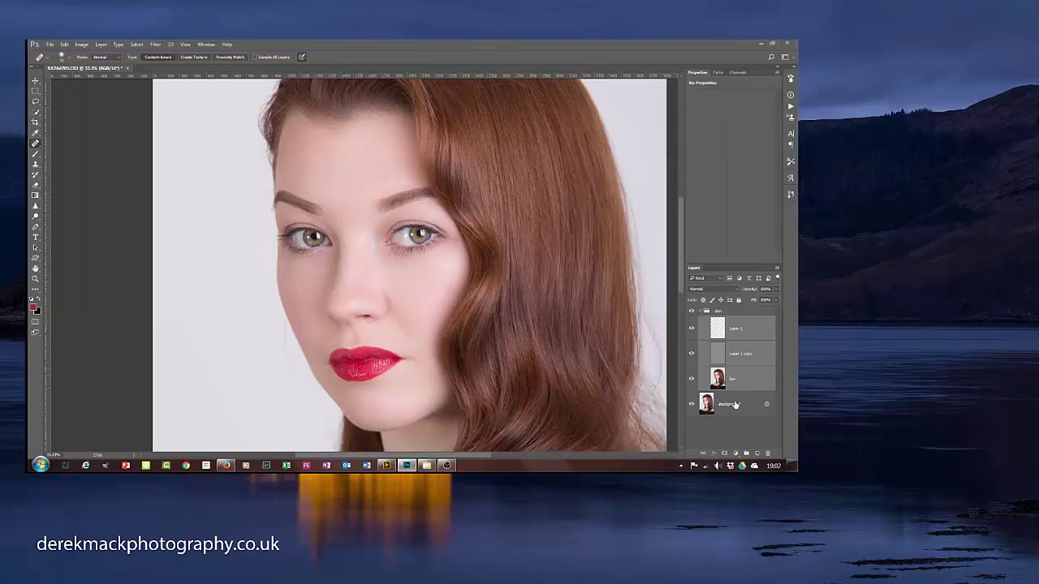
{"action": "left_click", "coordinate": [702, 313]}
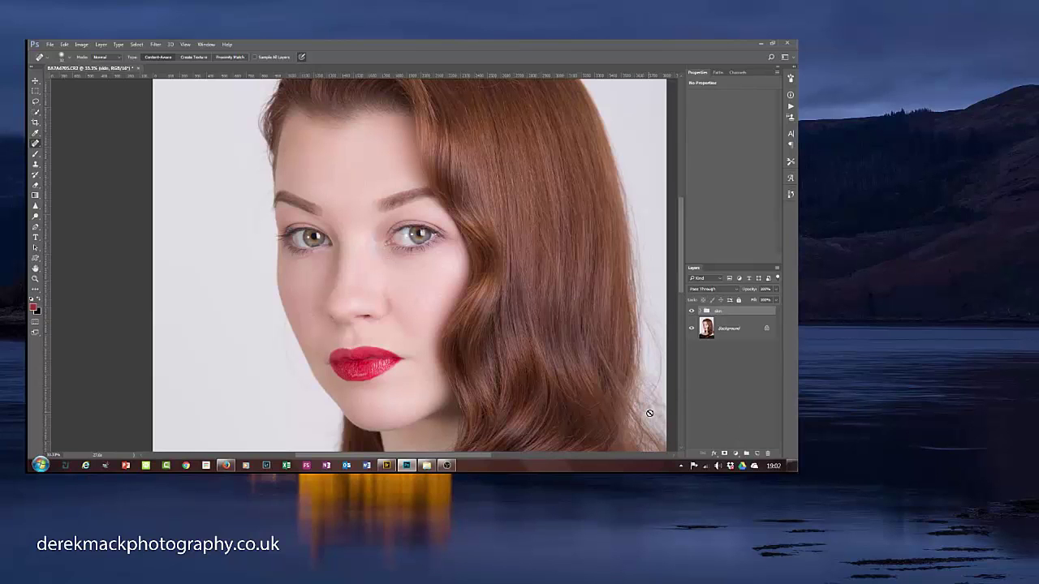
Step: Start a Pen tool path where the far shoulder meets the hair and bring it up to the jaw
{"action": "key", "text": "p"}
{"action": "key", "text": "ctrl+plus"}
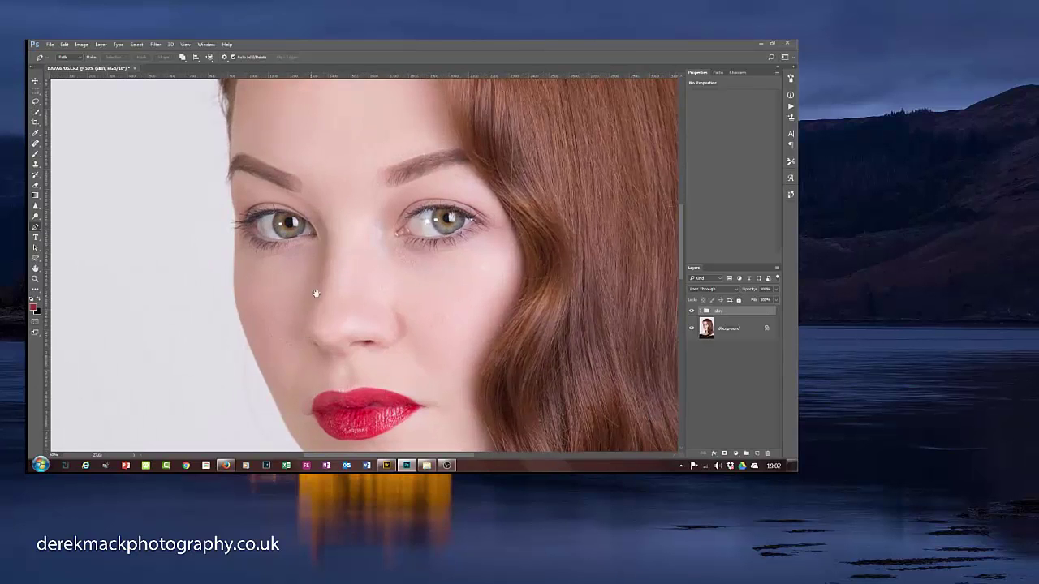
{"action": "left_click_drag", "start_coordinate": [318, 295], "coordinate": [379, 283]}
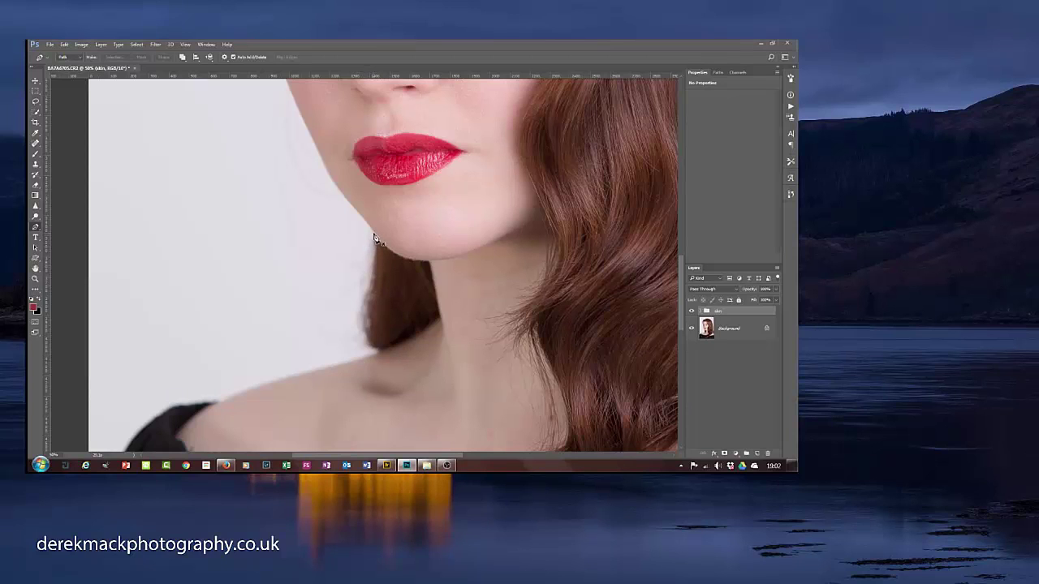
{"action": "left_click", "coordinate": [354, 359]}
{"action": "key", "text": "Escape"}
{"action": "left_click", "coordinate": [362, 359]}
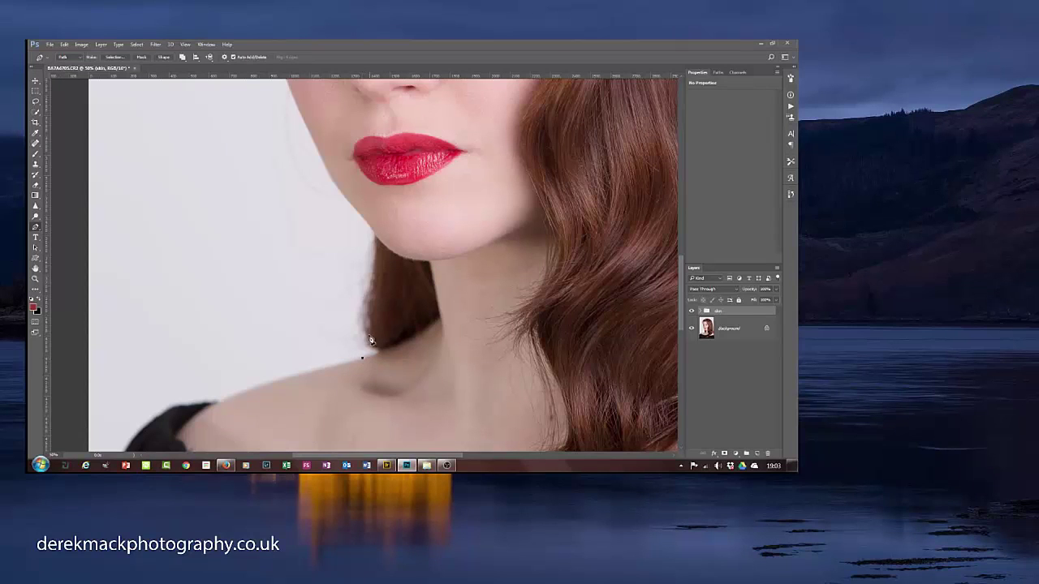
{"action": "right_click", "coordinate": [372, 227]}
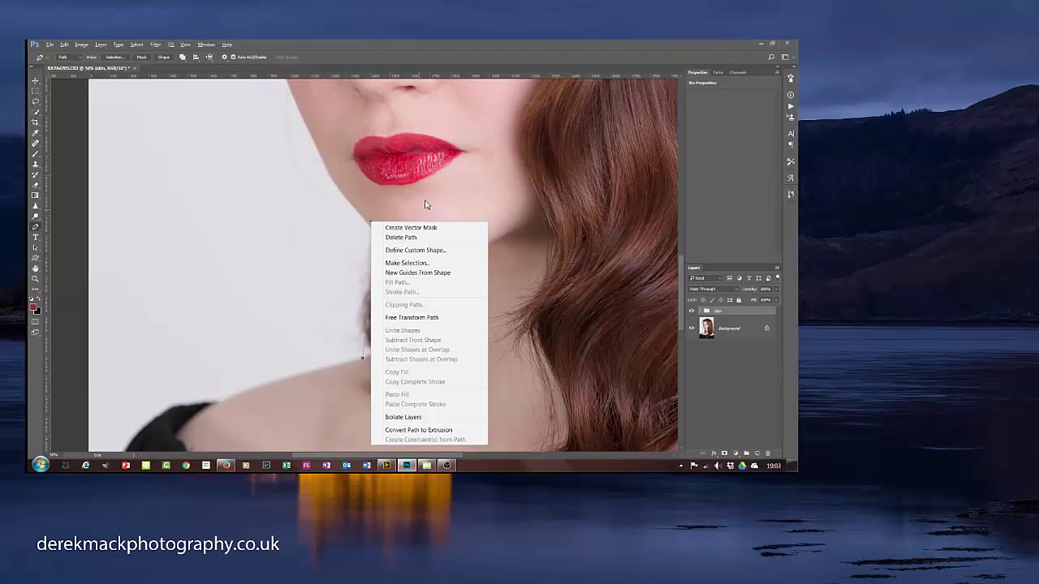
{"action": "left_click", "coordinate": [313, 220]}
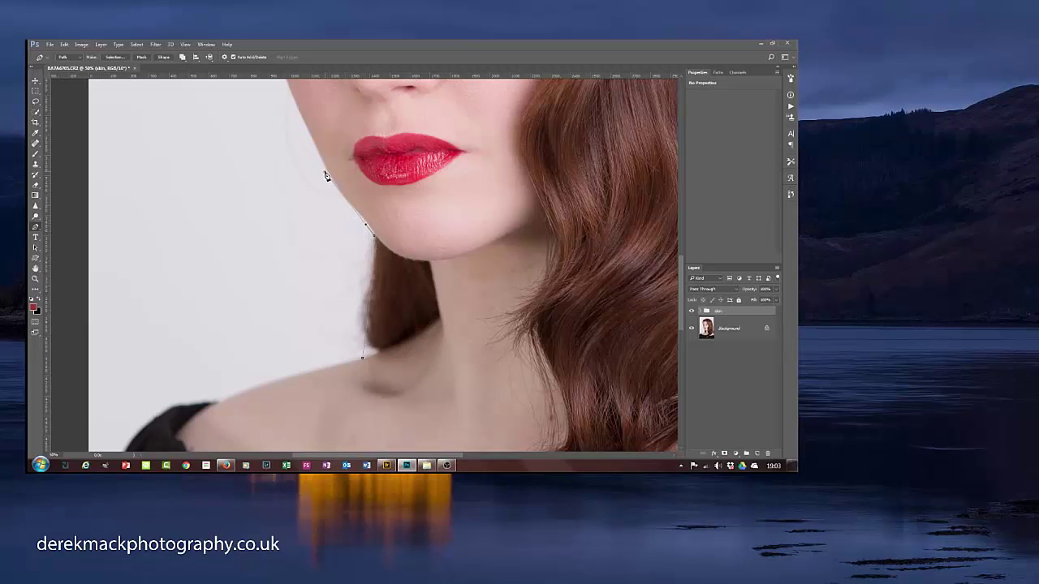
Step: Continue the path along the jaw and far cheek, past the eye, up to the outer end of the eyebrow
{"action": "left_click_drag", "start_coordinate": [326, 175], "coordinate": [327, 171]}
{"action": "scroll", "coordinate": [363, 218], "scroll_direction": "up", "scroll_amount": 5}
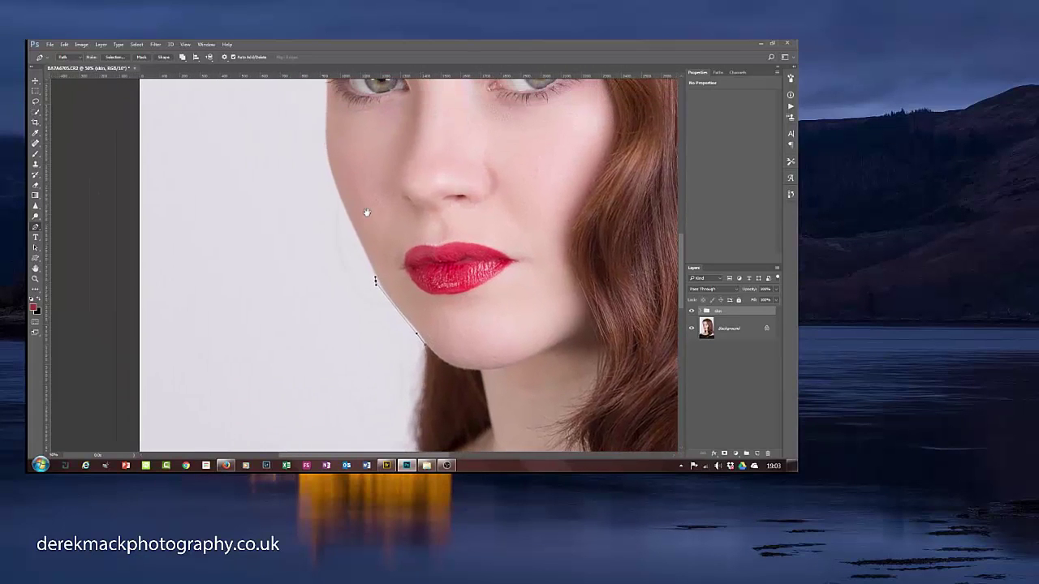
{"action": "left_click", "coordinate": [344, 215]}
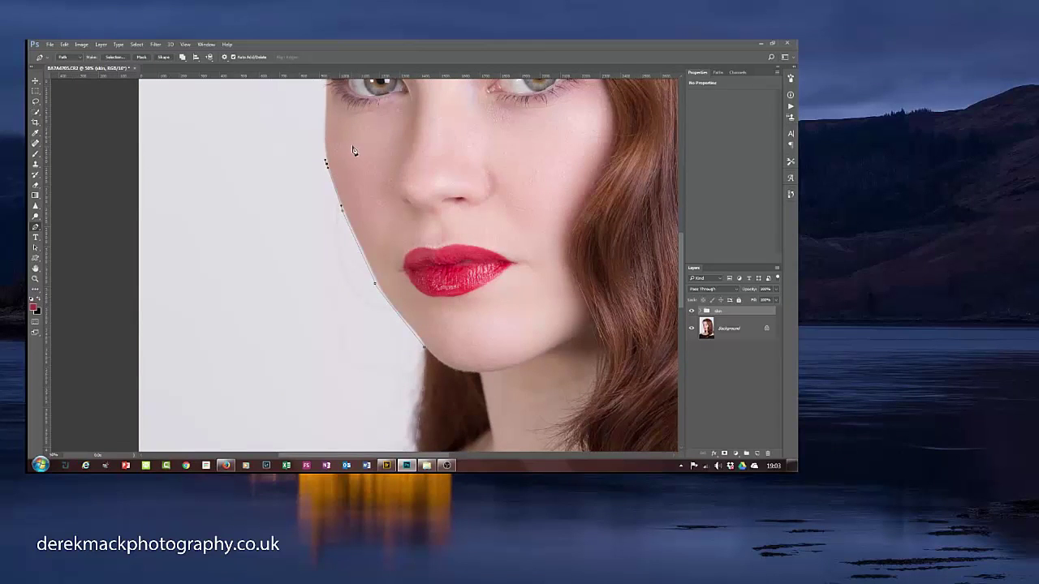
{"action": "scroll", "coordinate": [325, 159], "scroll_direction": "up", "scroll_amount": 4}
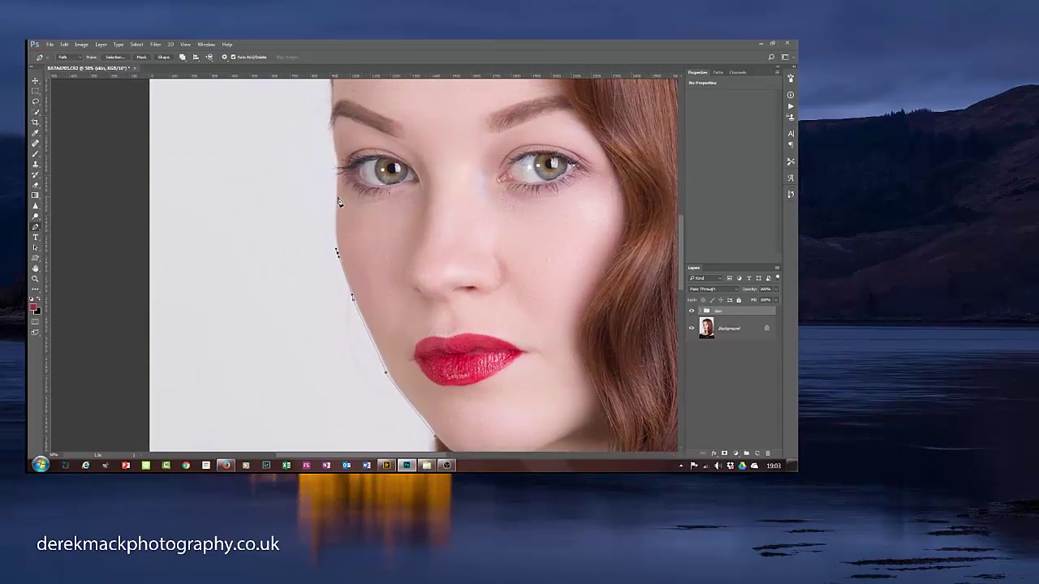
{"action": "left_click", "coordinate": [335, 199]}
{"action": "left_click", "coordinate": [335, 157]}
{"action": "left_click", "coordinate": [332, 133]}
{"action": "left_click_drag", "start_coordinate": [331, 111], "coordinate": [303, 255]}
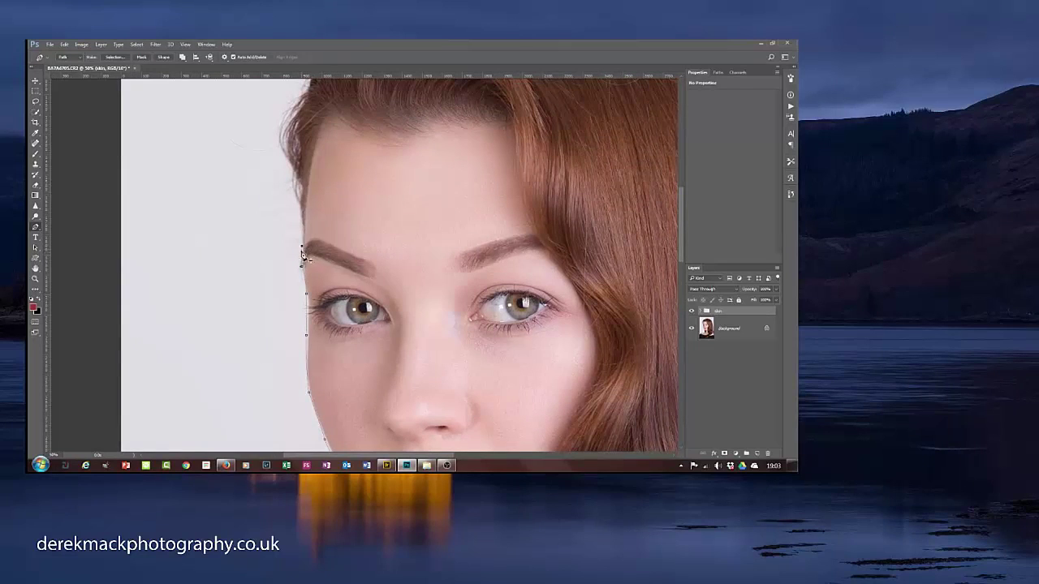
Step: Extend the path from the eyebrow up the temple and around the outer edge of the front hair
{"action": "scroll", "coordinate": [371, 241], "scroll_direction": "up", "scroll_amount": 2}
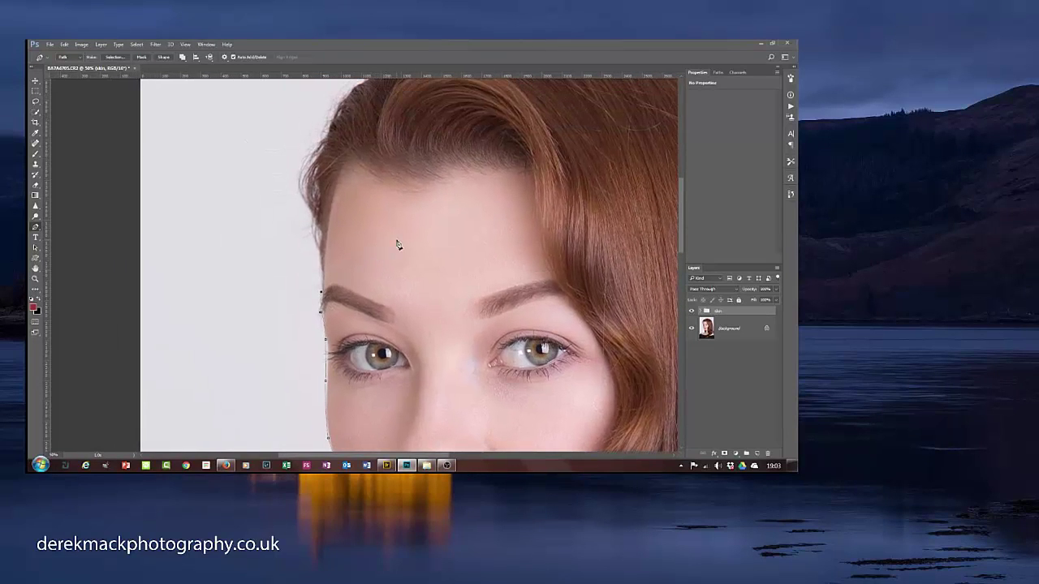
{"action": "key", "text": "ctrl+plus"}
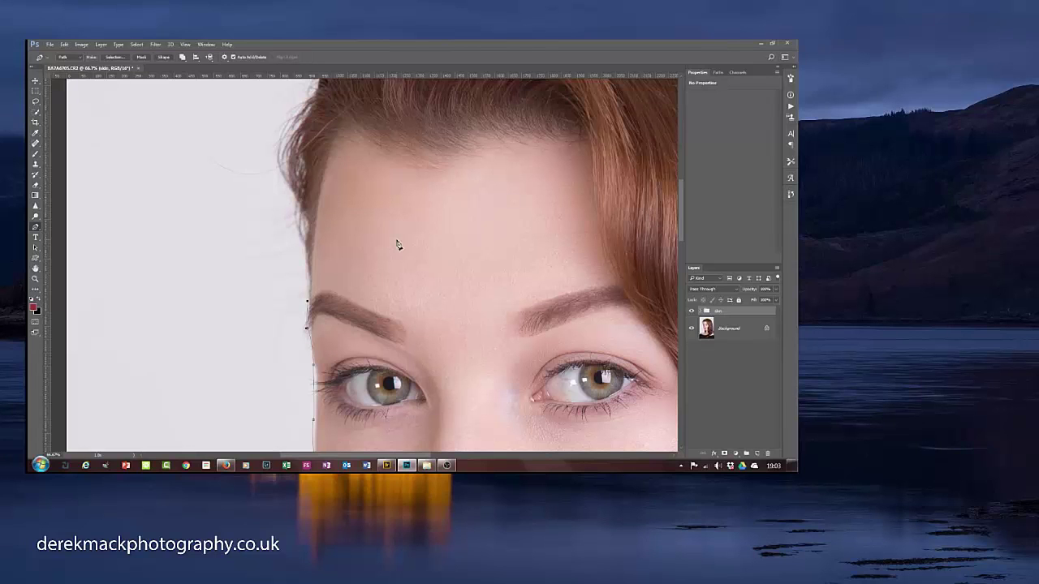
{"action": "left_click_drag", "start_coordinate": [413, 262], "coordinate": [355, 368]}
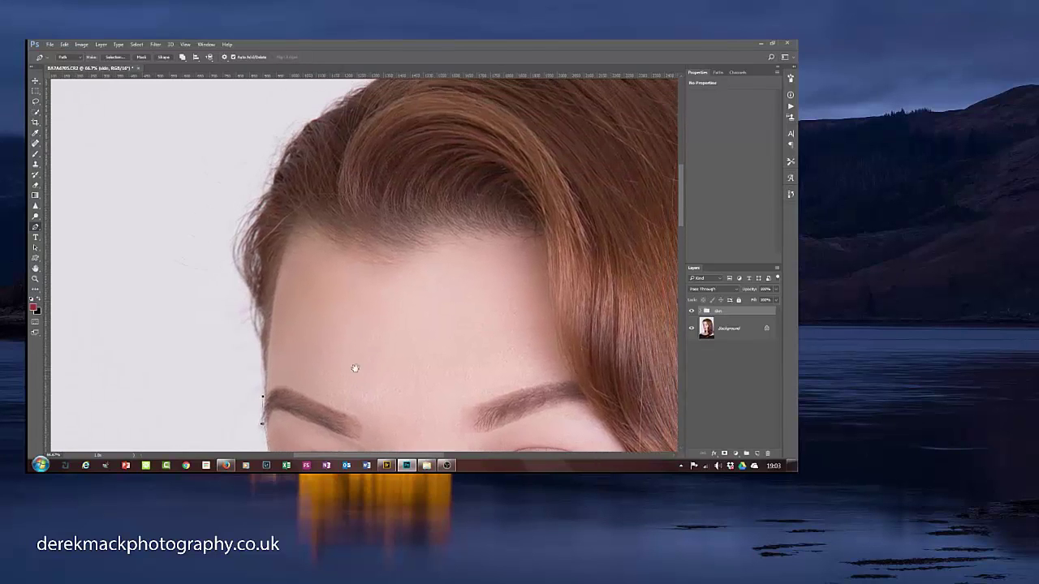
{"action": "left_click", "coordinate": [245, 334]}
{"action": "right_click", "coordinate": [231, 258]}
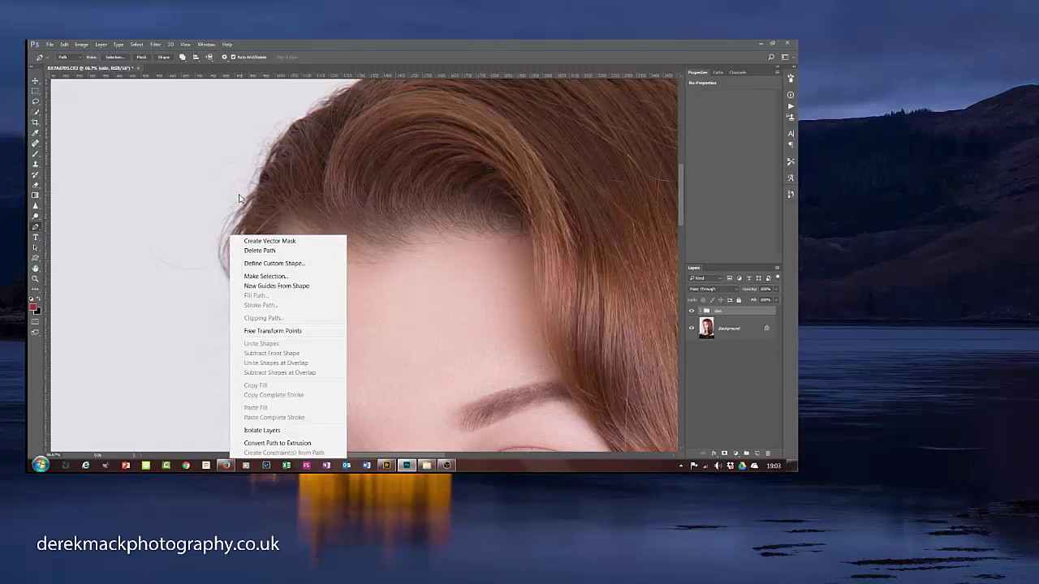
{"action": "key", "text": "Escape"}
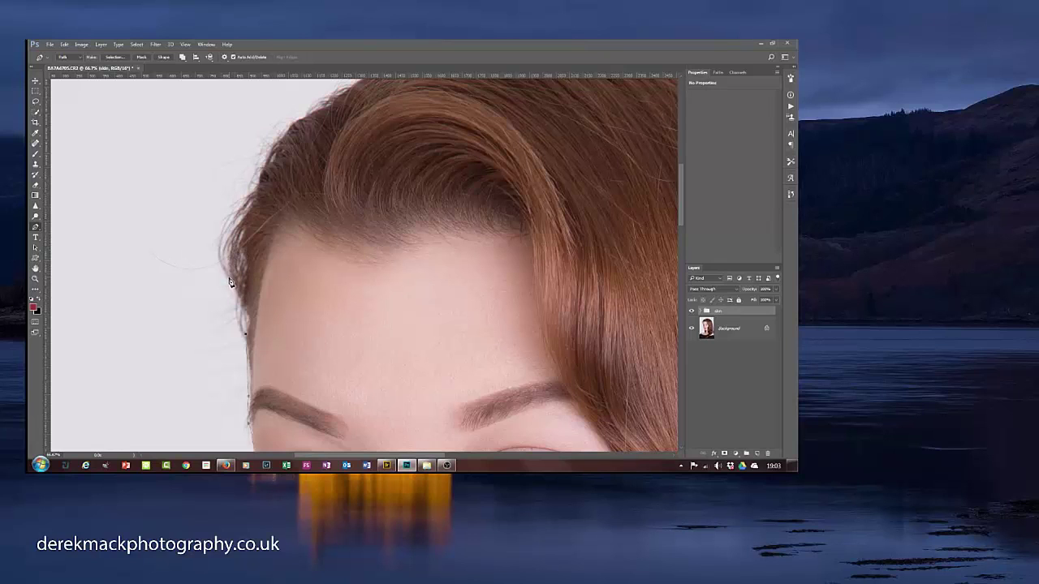
{"action": "left_click", "coordinate": [230, 232]}
{"action": "left_click", "coordinate": [235, 218]}
{"action": "left_click_drag", "start_coordinate": [290, 178], "coordinate": [267, 237]}
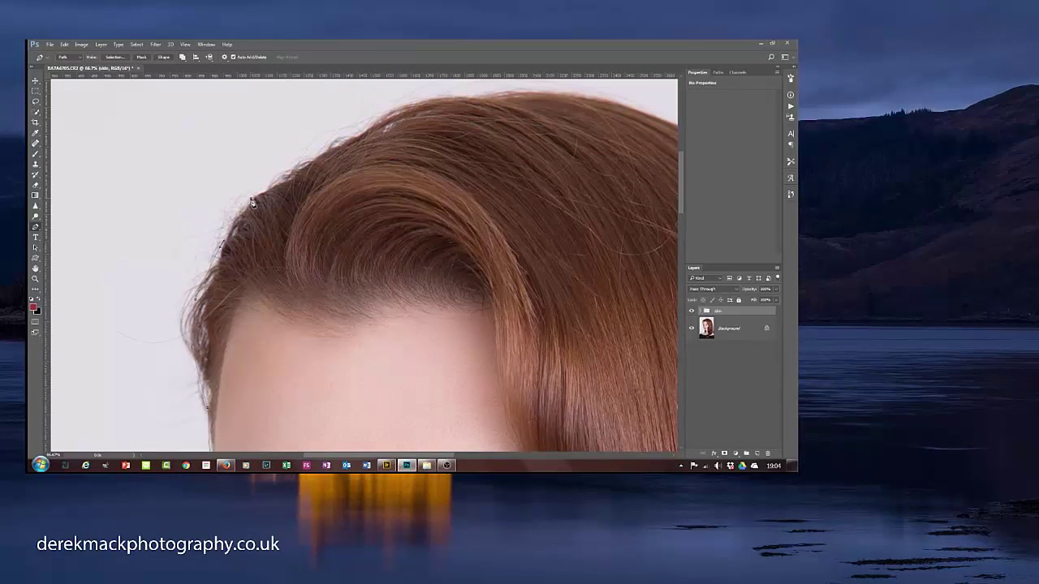
Step: Carry the path over the crown of the head with curved anchor points following the top edge of the hair
{"action": "left_click", "coordinate": [269, 186]}
{"action": "left_click", "coordinate": [312, 159]}
{"action": "left_click_drag", "start_coordinate": [408, 158], "coordinate": [316, 221]}
{"action": "left_click_drag", "start_coordinate": [301, 183], "coordinate": [343, 183]}
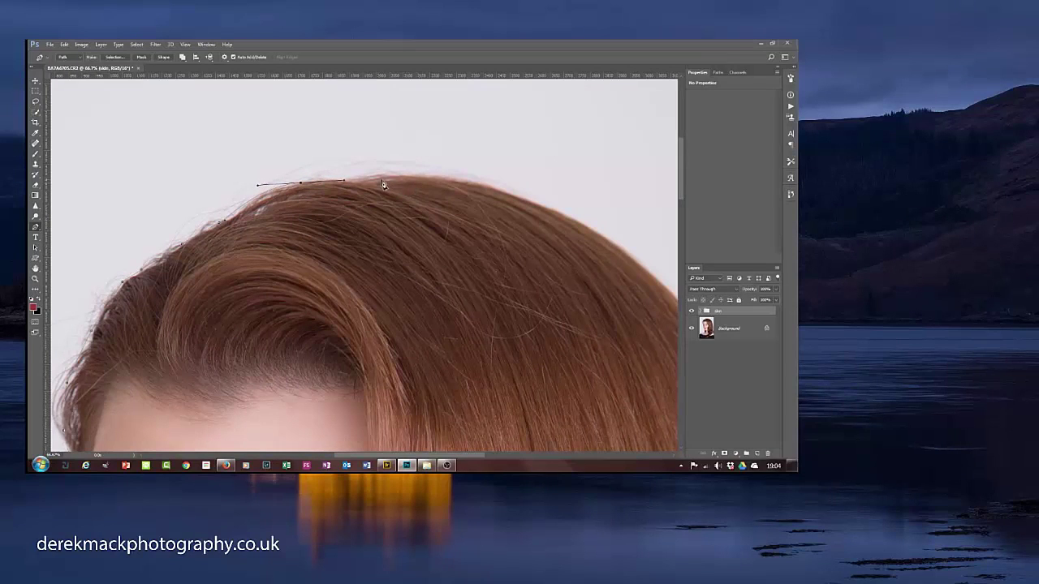
{"action": "left_click_drag", "start_coordinate": [404, 174], "coordinate": [414, 174]}
{"action": "left_click_drag", "start_coordinate": [516, 197], "coordinate": [526, 200]}
{"action": "left_click_drag", "start_coordinate": [572, 281], "coordinate": [401, 260]}
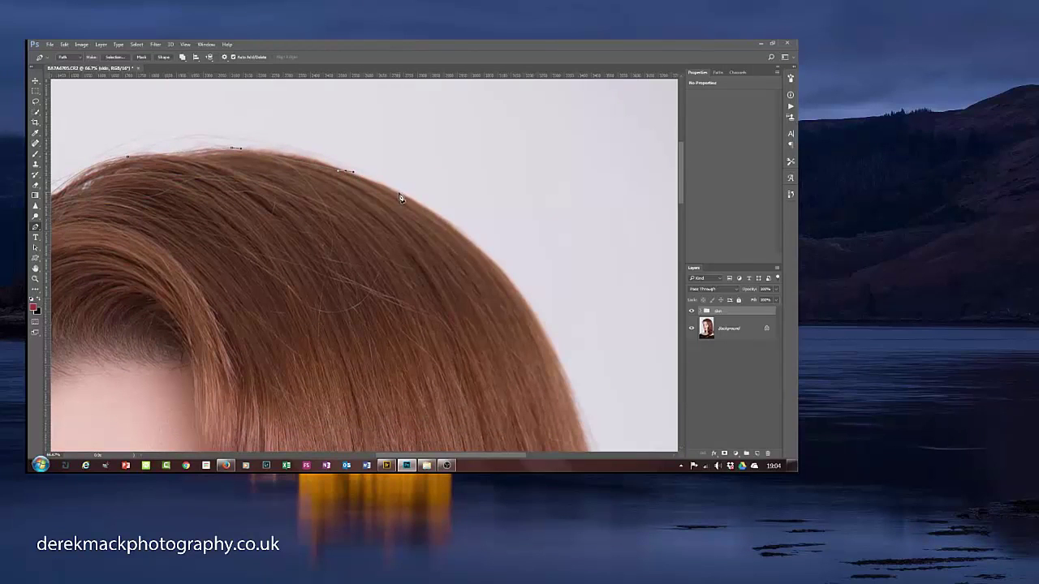
Step: Trace the path from the crown down the outer edge of the straight hair beside the background
{"action": "left_click_drag", "start_coordinate": [401, 194], "coordinate": [412, 200]}
{"action": "left_click_drag", "start_coordinate": [493, 371], "coordinate": [416, 272]}
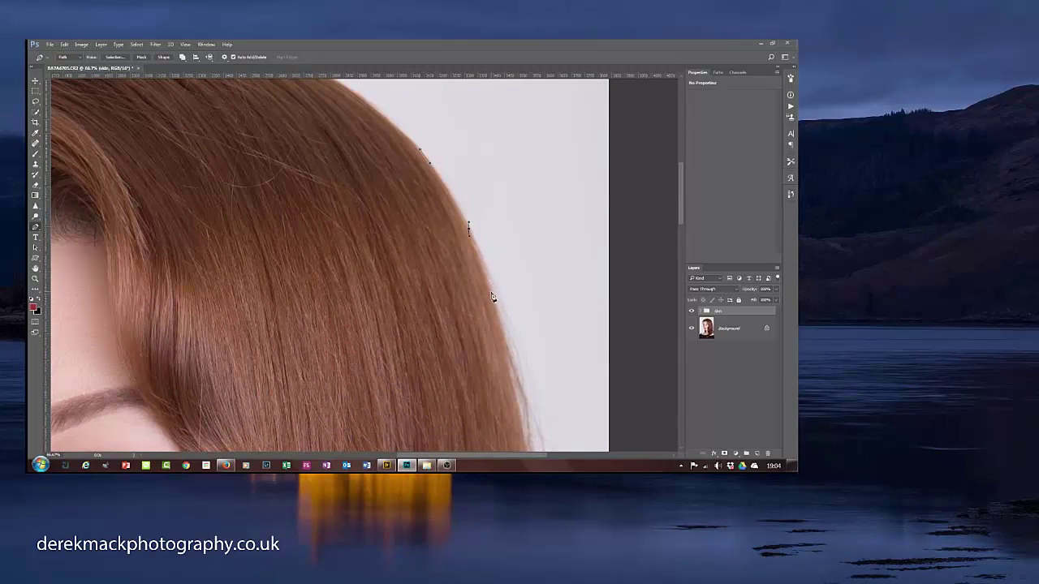
{"action": "left_click_drag", "start_coordinate": [484, 357], "coordinate": [425, 249]}
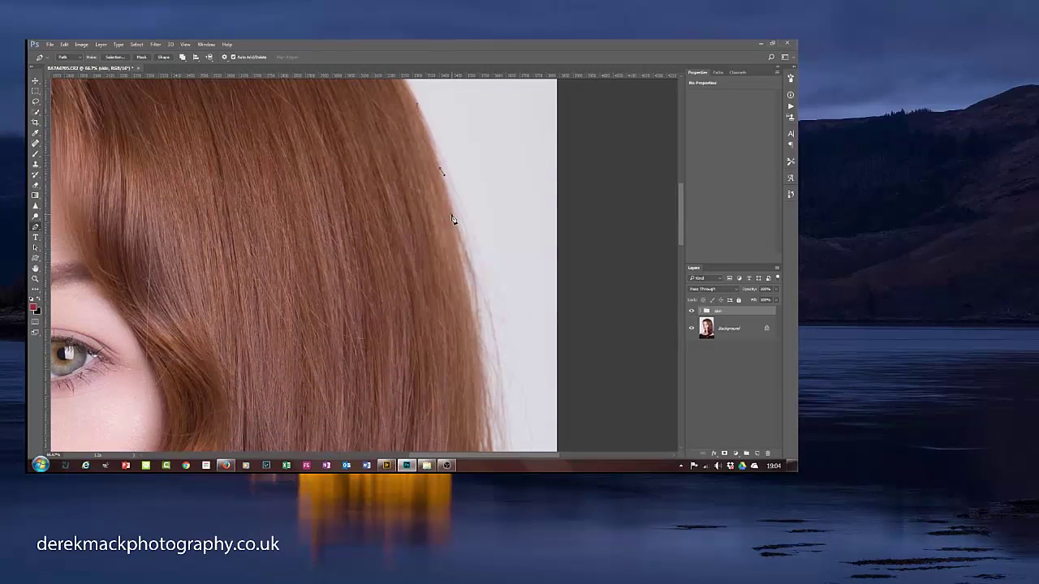
{"action": "left_click", "coordinate": [475, 316]}
{"action": "left_click_drag", "start_coordinate": [424, 351], "coordinate": [350, 201]}
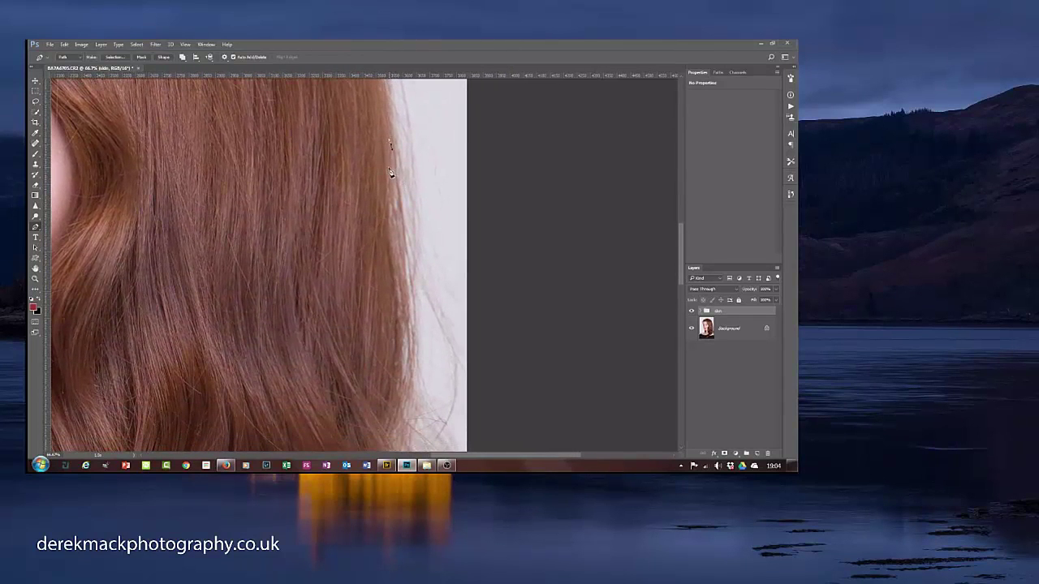
Step: Undo the misplaced path points and trace the hair's outer edge down to the stray strands at the lower waves
{"action": "left_click", "coordinate": [391, 222]}
{"action": "key", "text": "ctrl+alt+z"}
{"action": "key", "text": "ctrl+alt+z"}
{"action": "left_click_drag", "start_coordinate": [407, 299], "coordinate": [404, 314]}
{"action": "left_click_drag", "start_coordinate": [407, 392], "coordinate": [396, 268]}
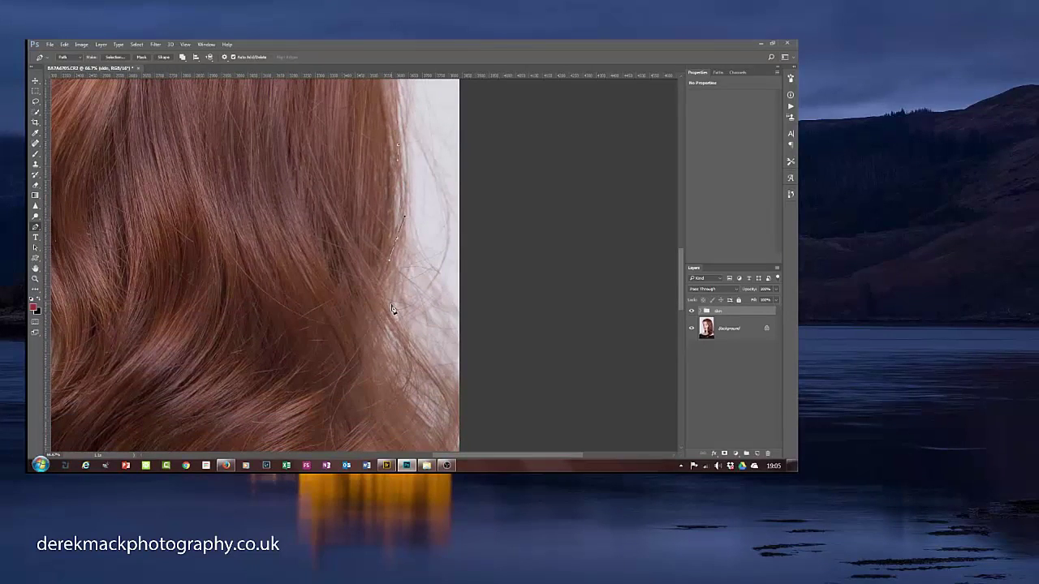
{"action": "left_click", "coordinate": [391, 305]}
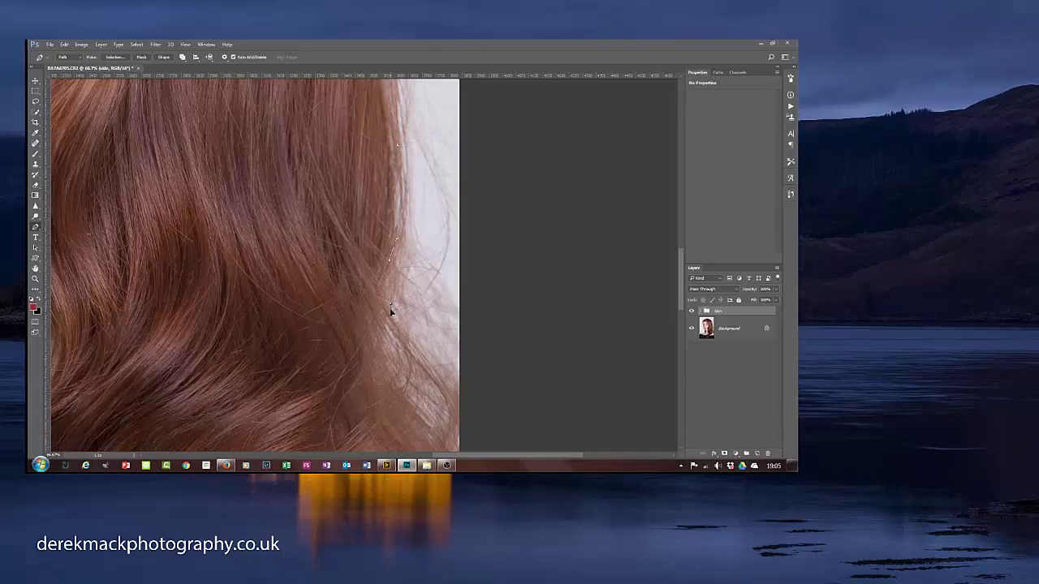
Step: Carry the Pen path past the lower waves, out beyond the canvas edge and up alongside the hair
{"action": "left_click", "coordinate": [441, 386]}
{"action": "left_click", "coordinate": [477, 409]}
{"action": "left_click_drag", "start_coordinate": [550, 274], "coordinate": [540, 308]}
{"action": "left_click", "coordinate": [536, 210]}
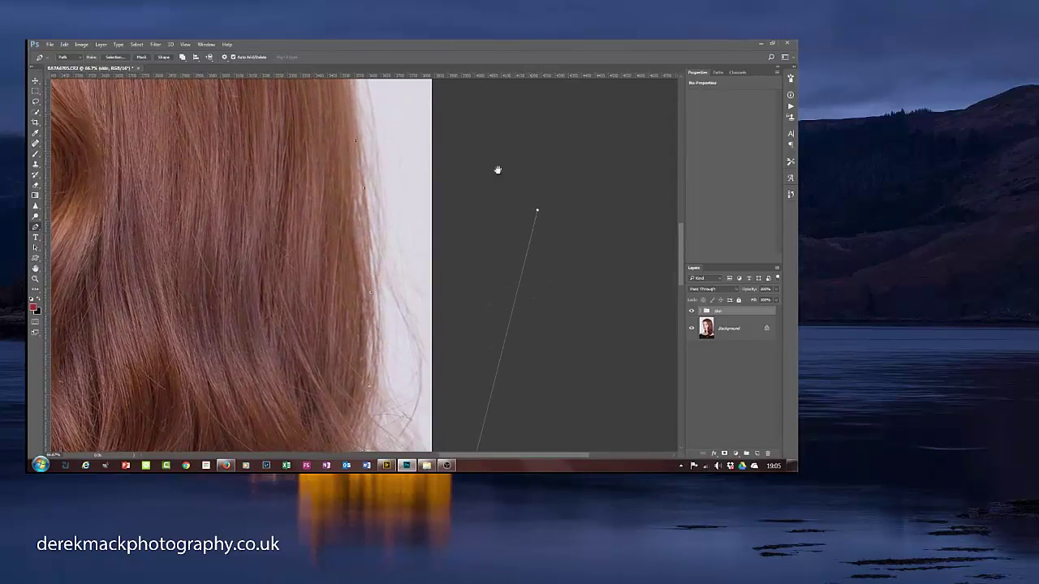
{"action": "left_click_drag", "start_coordinate": [497, 170], "coordinate": [501, 234]}
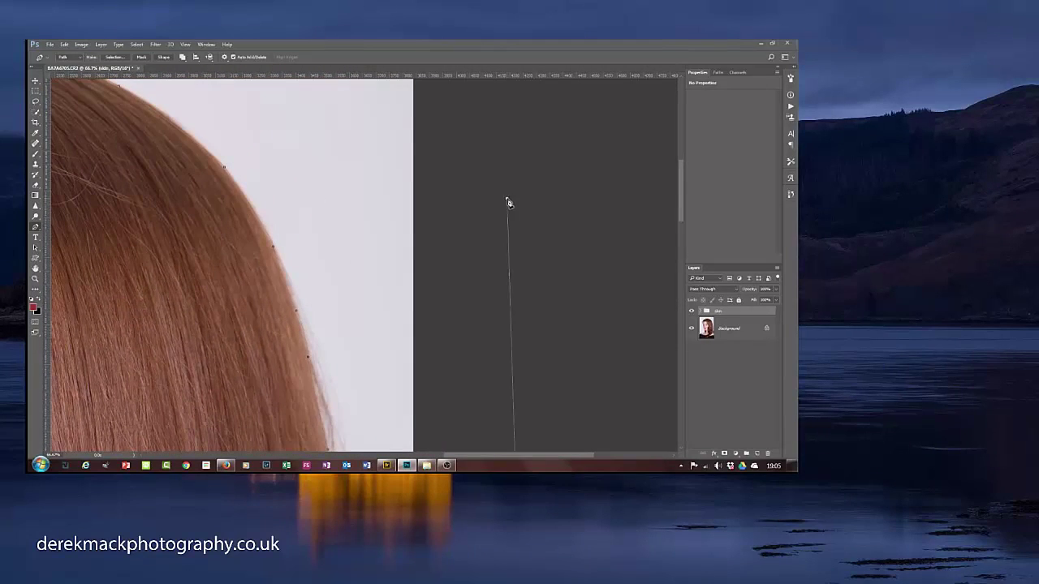
{"action": "left_click_drag", "start_coordinate": [485, 139], "coordinate": [517, 234]}
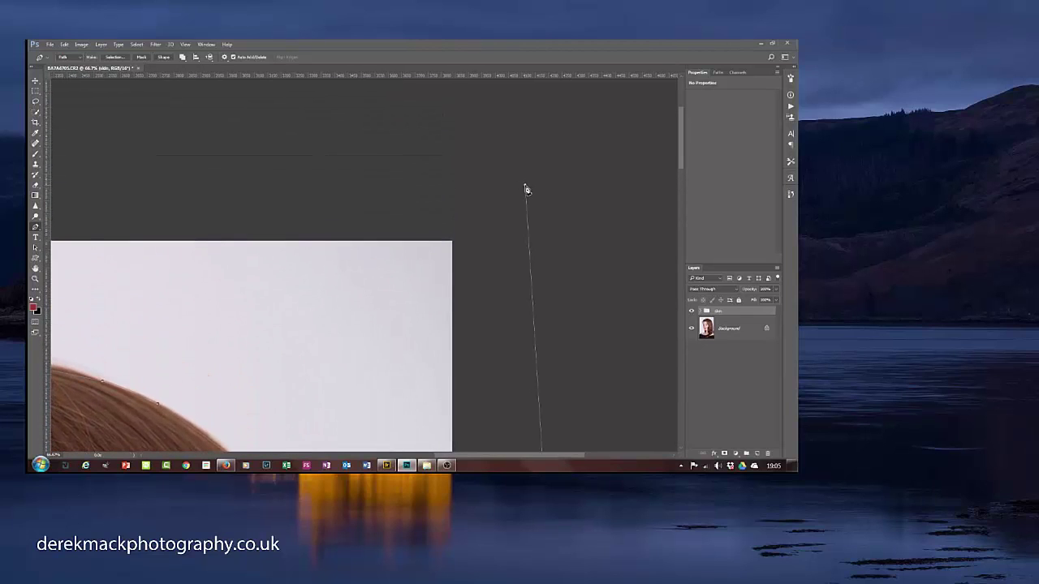
Step: Run the path outside the canvas above the head and down the face side, and close it along the shoulder
{"action": "left_click_drag", "start_coordinate": [313, 165], "coordinate": [637, 167]}
{"action": "left_click_drag", "start_coordinate": [397, 144], "coordinate": [599, 149]}
{"action": "left_click_drag", "start_coordinate": [204, 181], "coordinate": [447, 171]}
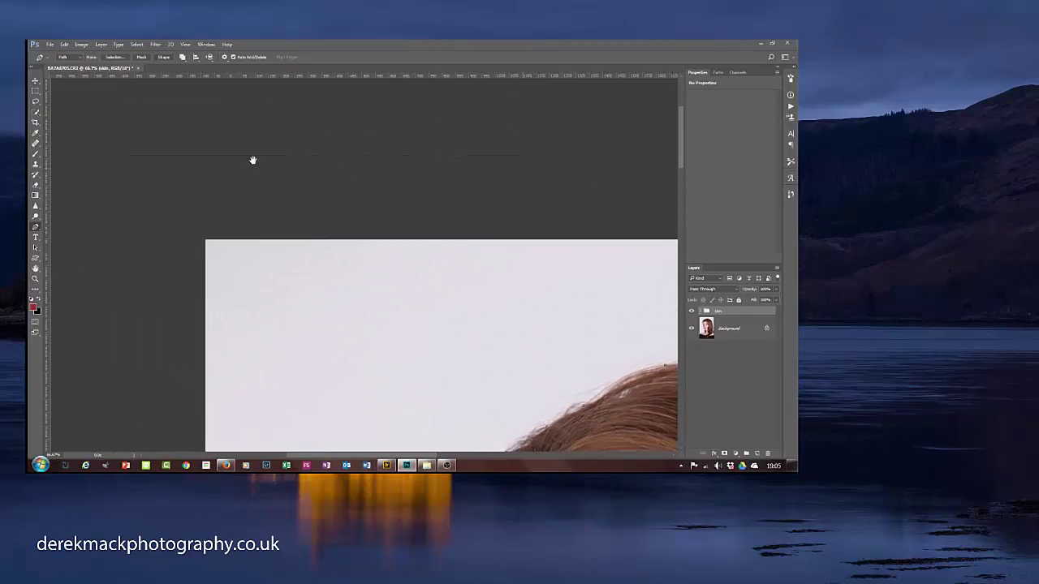
{"action": "left_click_drag", "start_coordinate": [252, 160], "coordinate": [335, 158]}
{"action": "left_click_drag", "start_coordinate": [200, 313], "coordinate": [198, 167]}
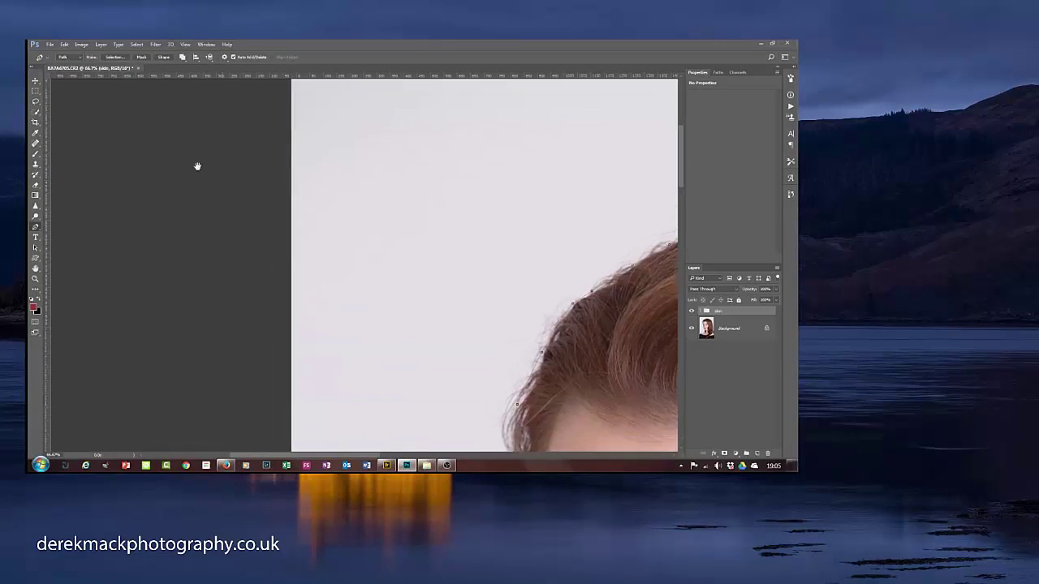
{"action": "left_click_drag", "start_coordinate": [175, 336], "coordinate": [190, 174]}
{"action": "left_click_drag", "start_coordinate": [235, 392], "coordinate": [203, 160]}
{"action": "left_click_drag", "start_coordinate": [197, 353], "coordinate": [213, 190]}
{"action": "left_click_drag", "start_coordinate": [236, 252], "coordinate": [197, 149]}
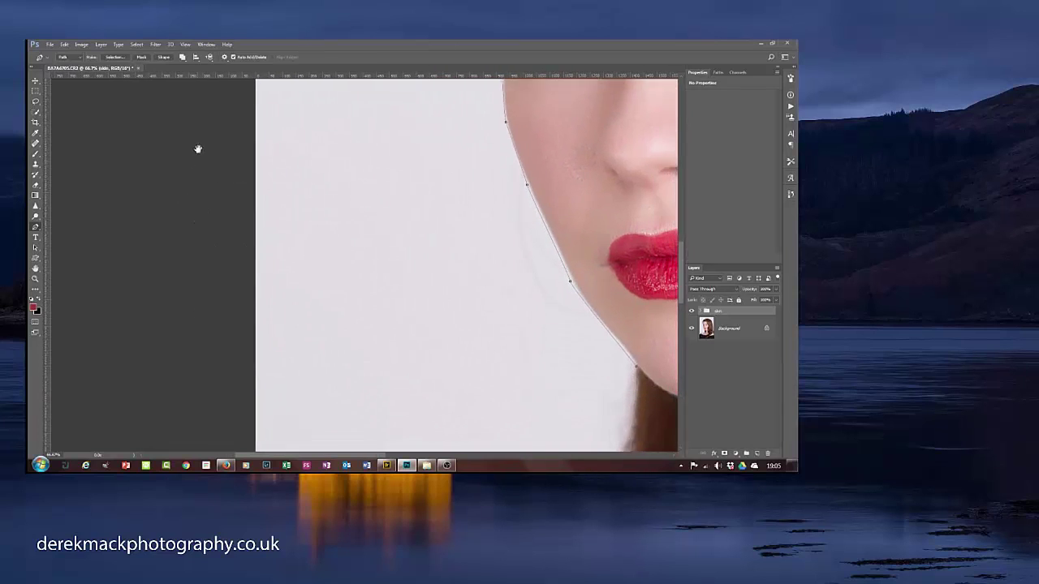
{"action": "left_click_drag", "start_coordinate": [187, 299], "coordinate": [184, 161]}
{"action": "left_click_drag", "start_coordinate": [195, 276], "coordinate": [181, 162]}
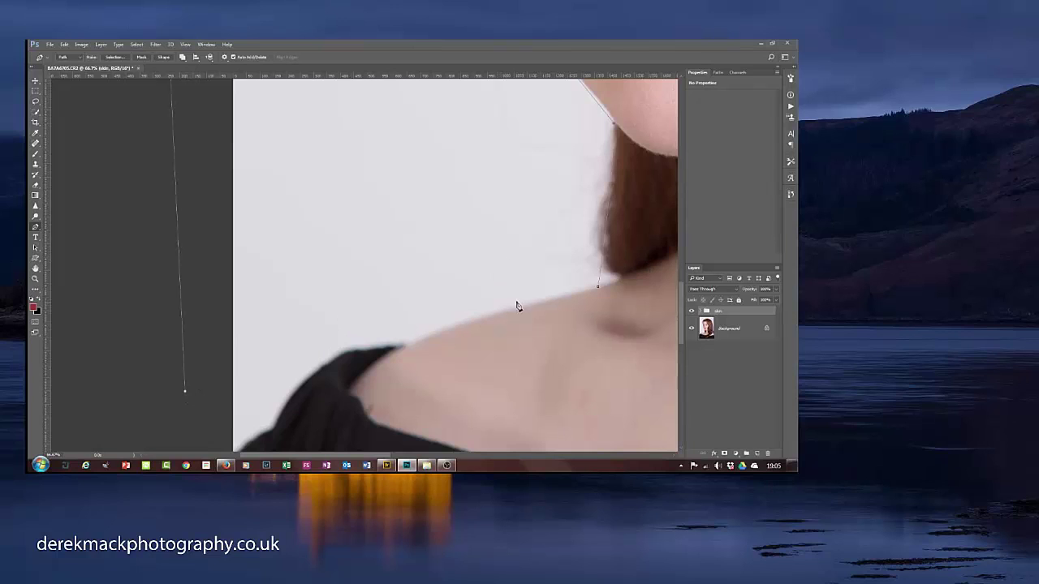
{"action": "left_click", "coordinate": [351, 327]}
{"action": "left_click", "coordinate": [573, 292]}
Step: Convert the closed path into a new feathered selection of the background
{"action": "right_click", "coordinate": [418, 237]}
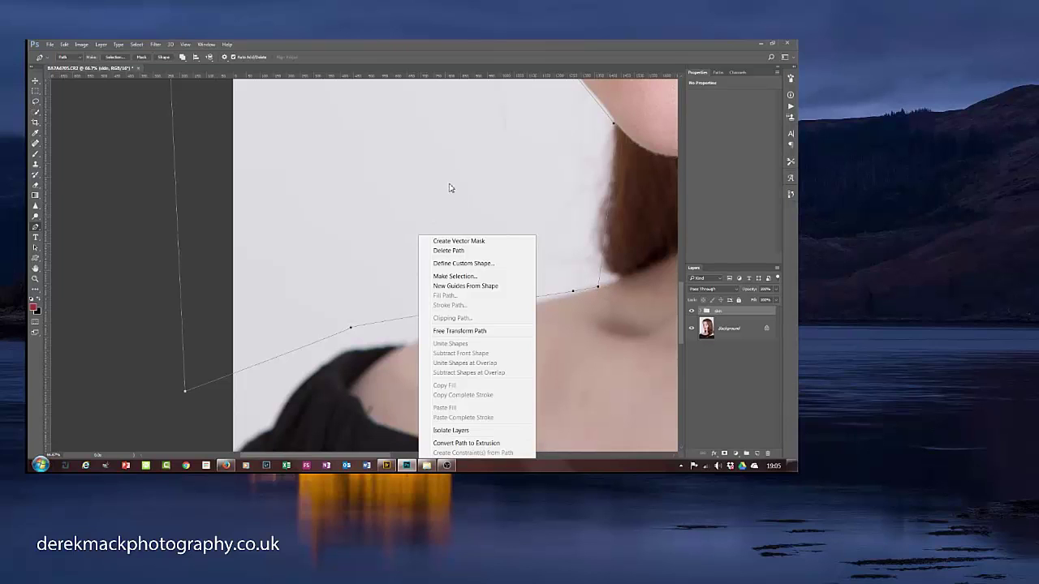
{"action": "left_click", "coordinate": [486, 278]}
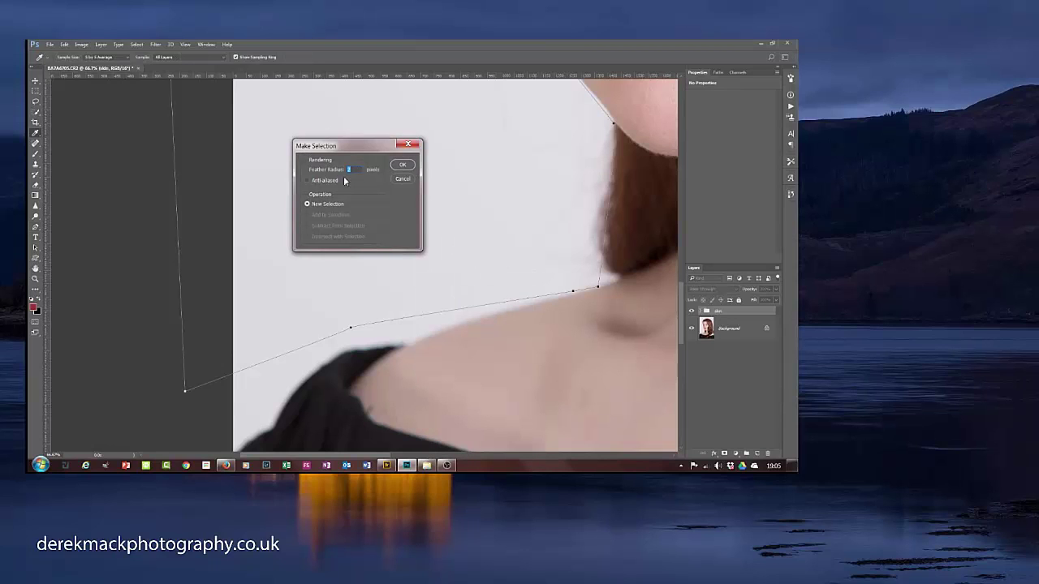
{"action": "left_click", "coordinate": [404, 166]}
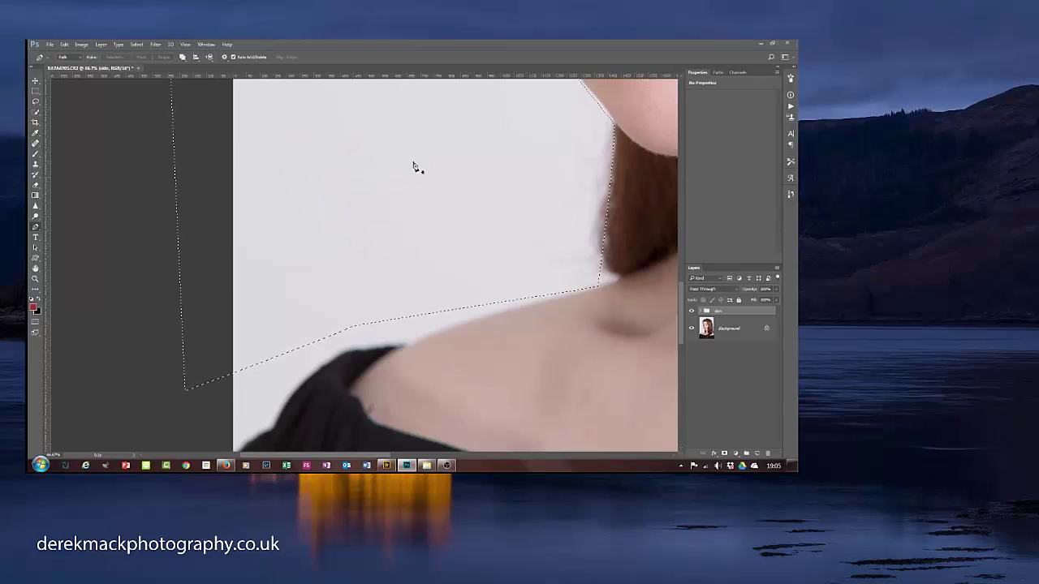
Step: Drop the background selection to check the area around the model and restore it
{"action": "key", "text": "ctrl+minus"}
{"action": "key", "text": "ctrl+minus"}
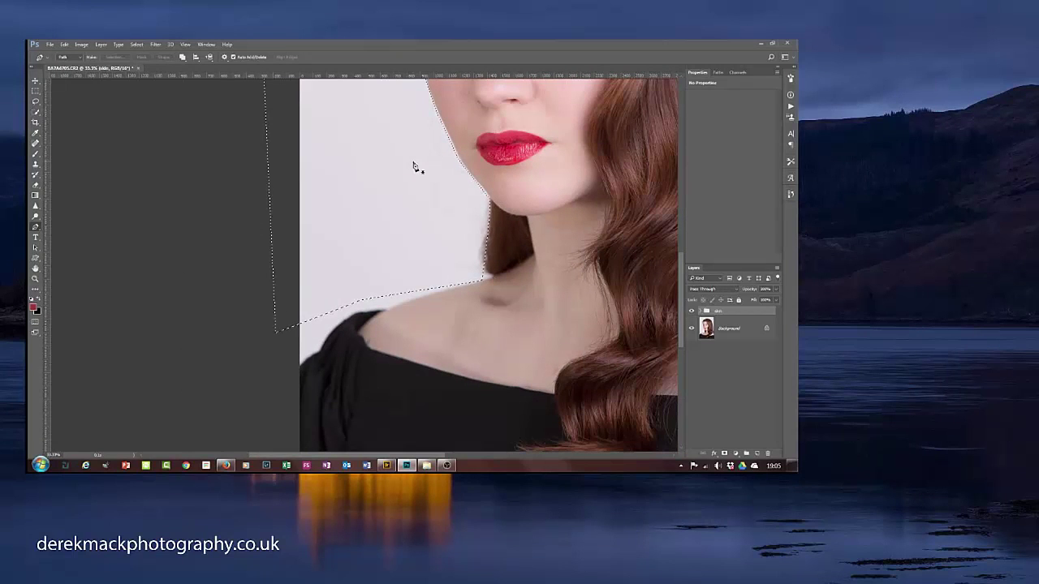
{"action": "key", "text": "ctrl+d"}
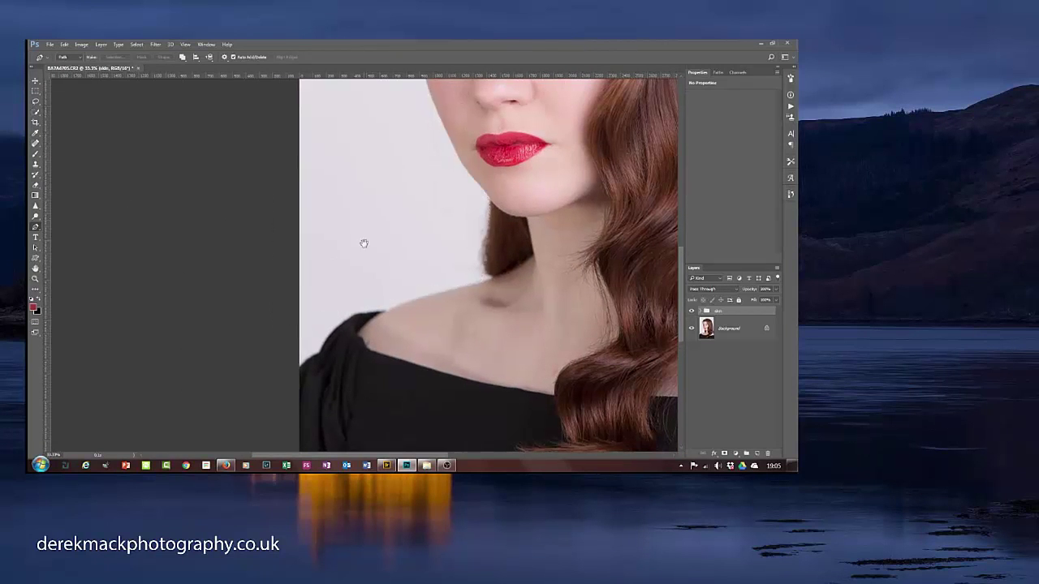
{"action": "left_click_drag", "start_coordinate": [364, 244], "coordinate": [283, 278]}
{"action": "key", "text": "ctrl+shift+d"}
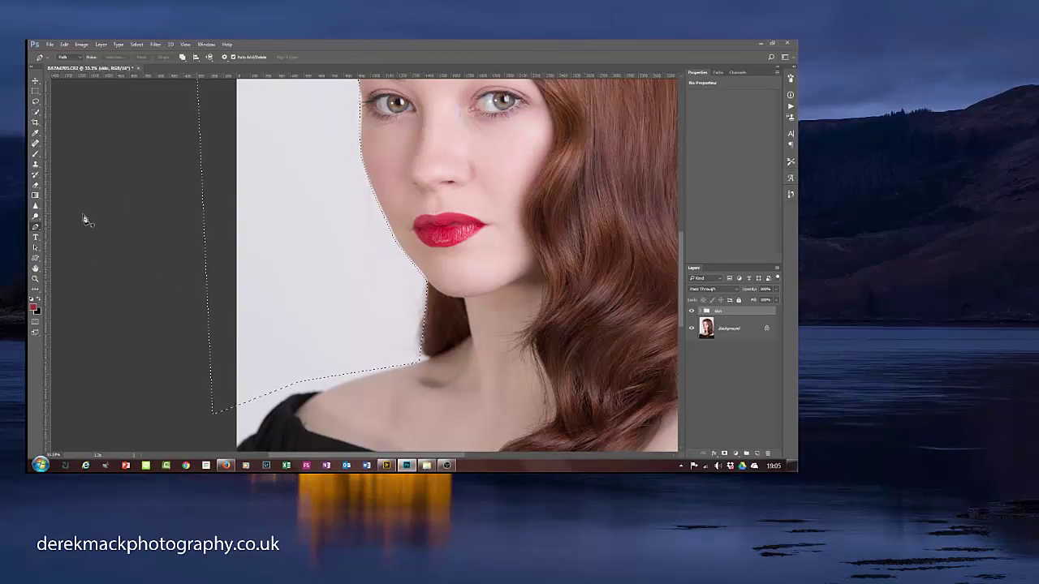
Step: Add an empty layer above the skin group and enlarge a soft Brush for painting the backdrop
{"action": "key", "text": "b"}
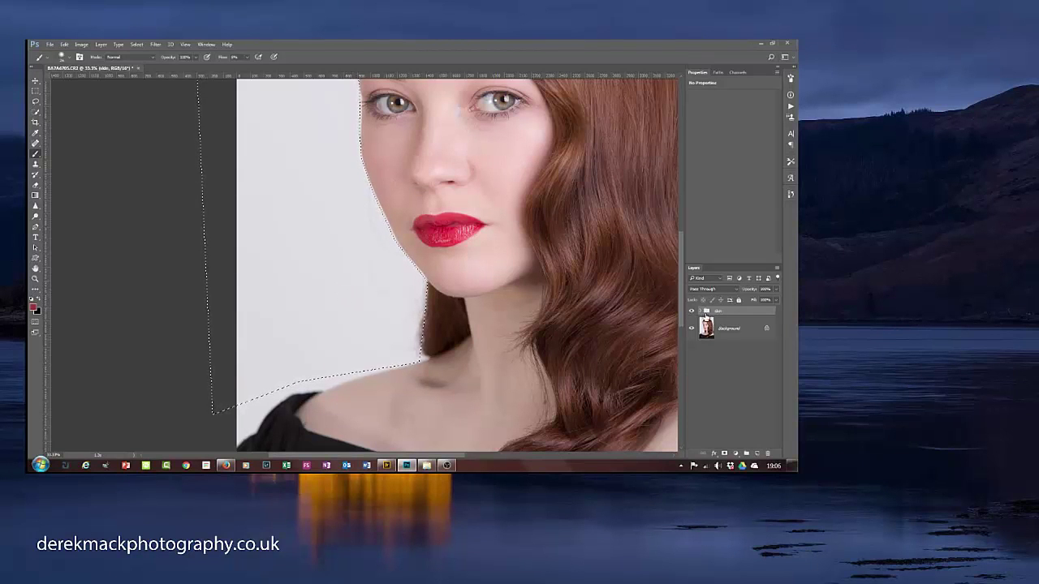
{"action": "left_click", "coordinate": [758, 453]}
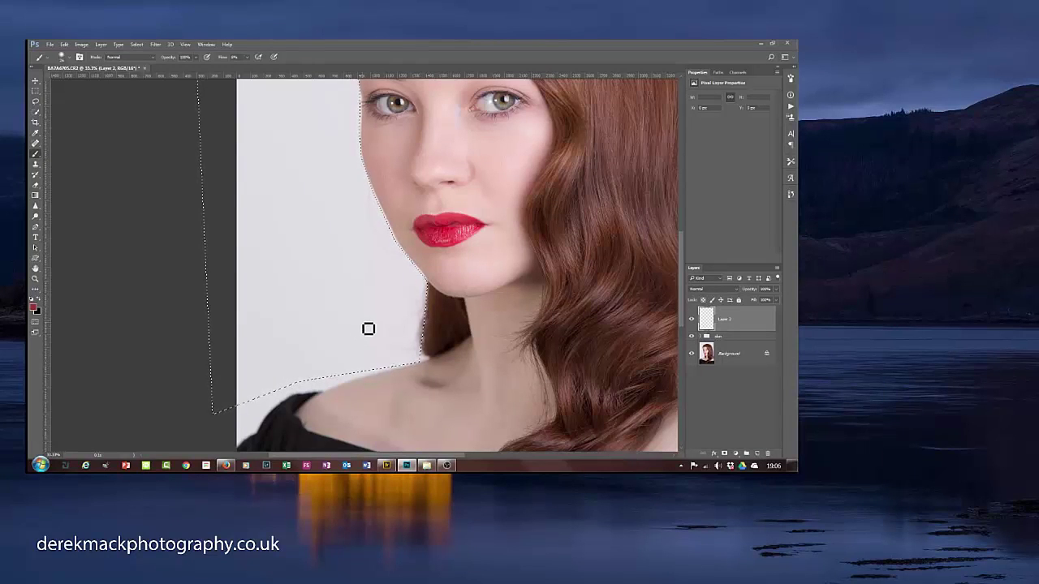
{"action": "left_click_drag", "start_coordinate": [360, 302], "coordinate": [379, 252]}
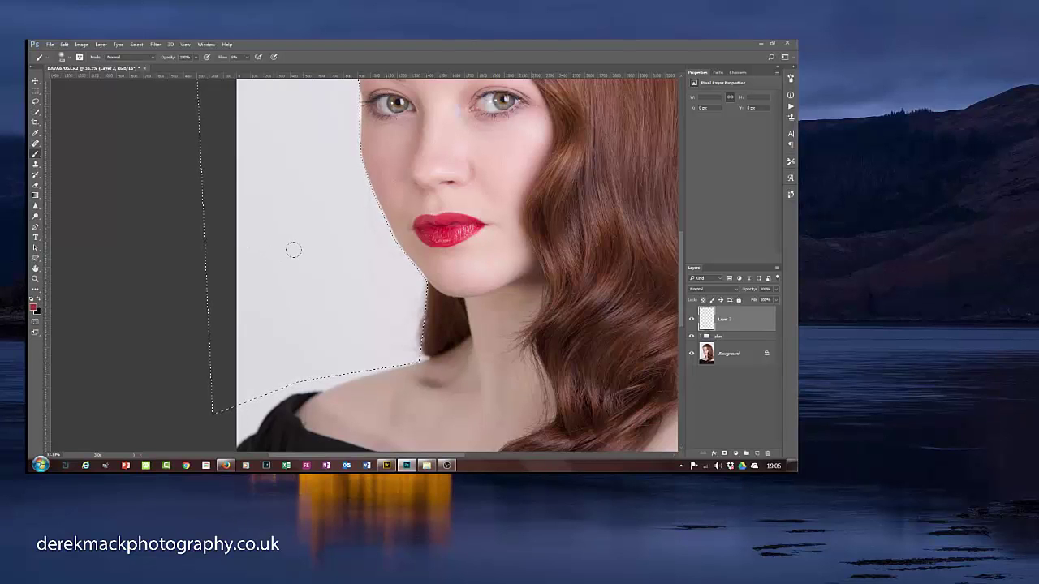
Step: Try a red brush stroke on the backdrop beside the chin and undo it
{"action": "left_click_drag", "start_coordinate": [302, 253], "coordinate": [271, 289]}
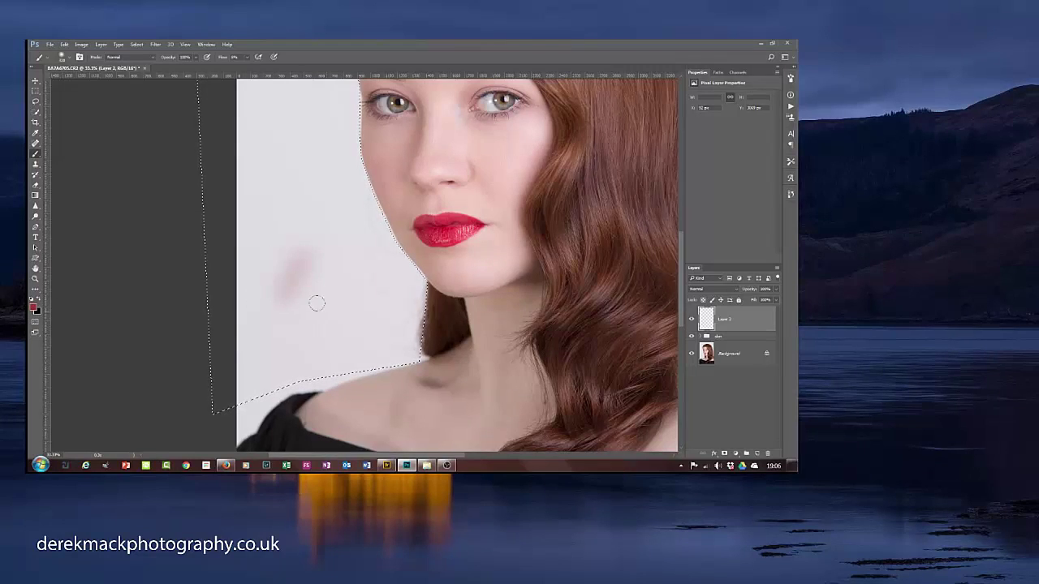
{"action": "key", "text": "ctrl+z"}
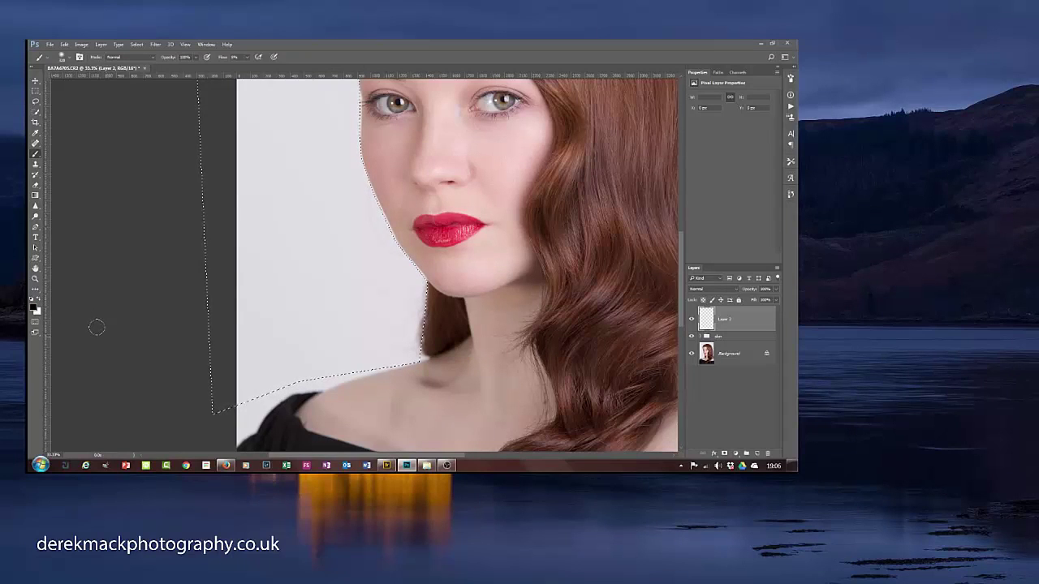
Step: Sample the pale backdrop colour near the shoulder and paint over the background beside the chin
{"action": "key", "text": "x"}
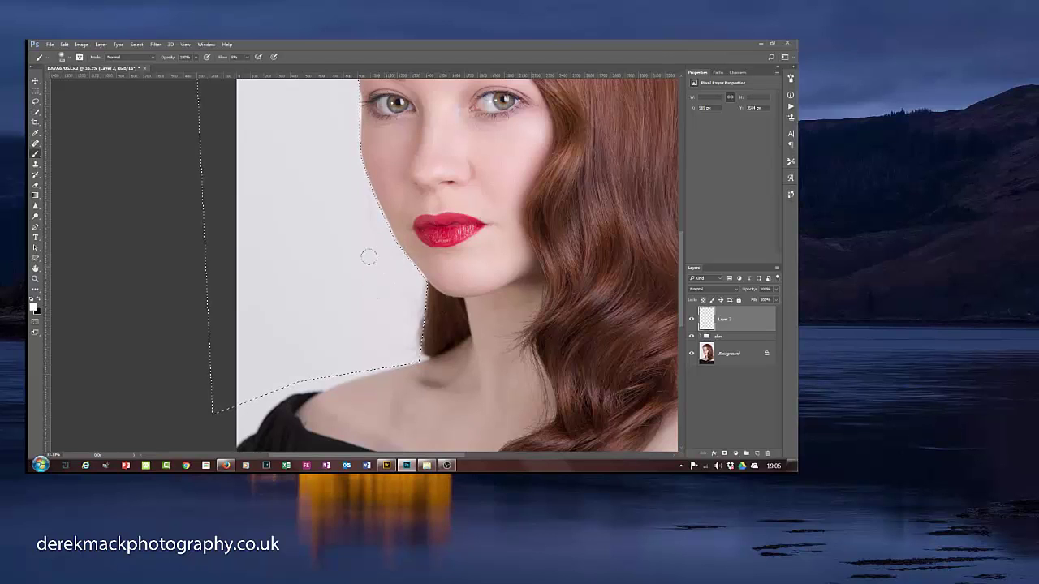
{"action": "left_click", "coordinate": [353, 335]}
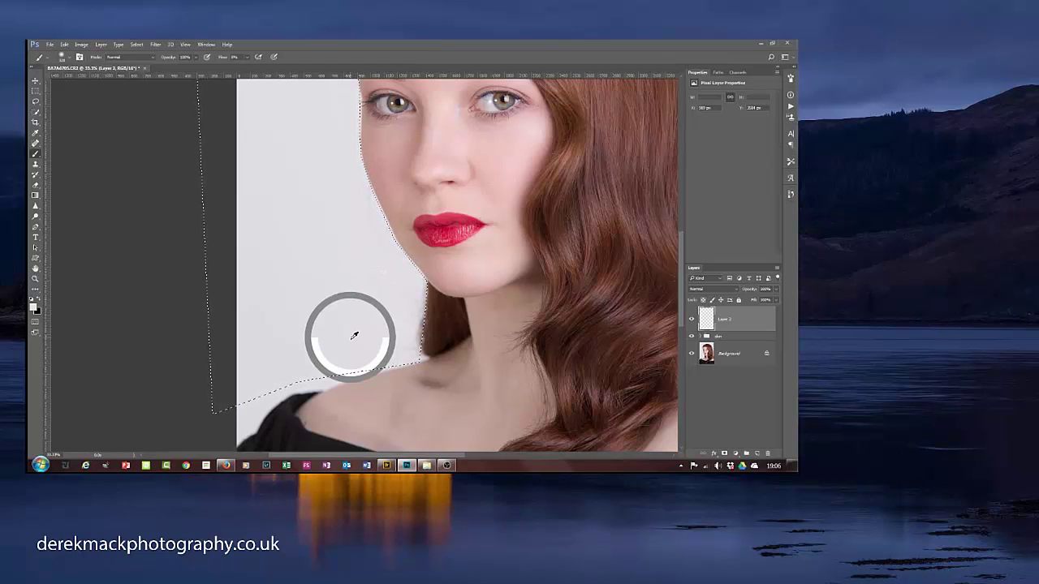
{"action": "left_click_drag", "start_coordinate": [354, 335], "coordinate": [360, 308]}
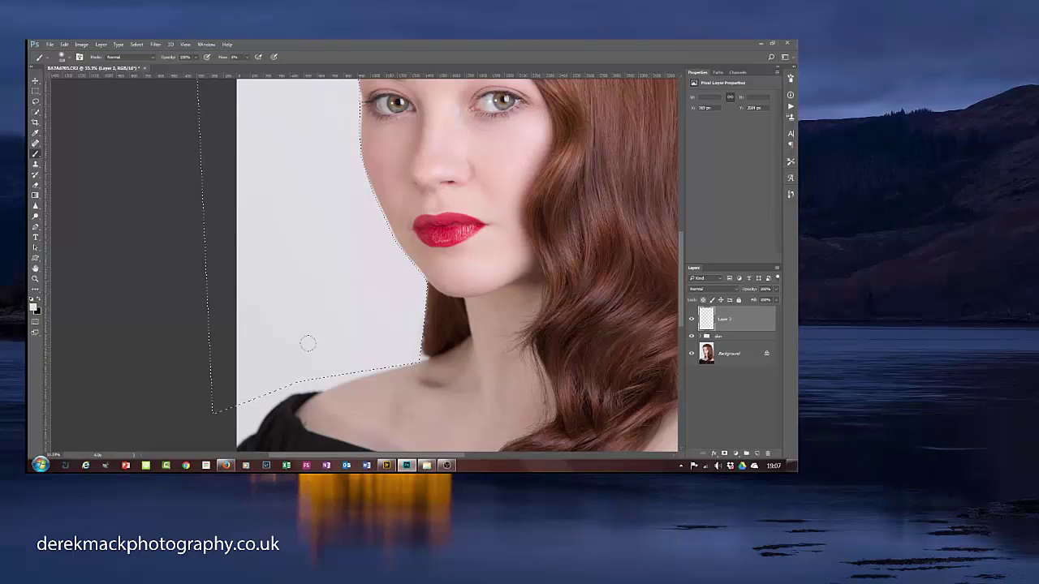
{"action": "mouse_move", "coordinate": [308, 343]}
{"action": "left_mouse_down"}
{"action": "mouse_move", "coordinate": [373, 334]}
{"action": "mouse_move", "coordinate": [366, 300]}
{"action": "left_mouse_up"}
{"action": "left_click_drag", "start_coordinate": [342, 310], "coordinate": [339, 413]}
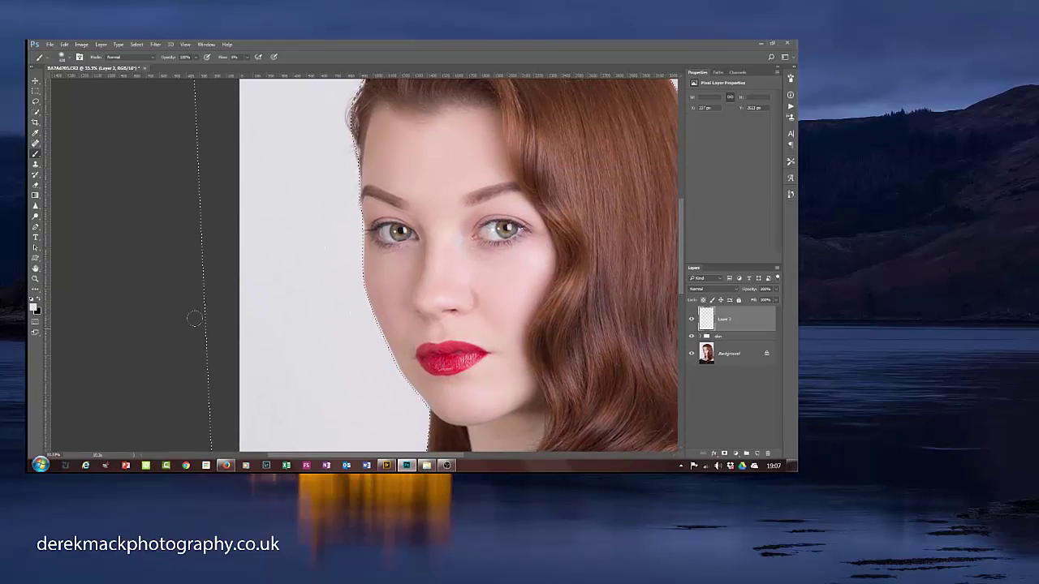
Step: Sample nearby backdrop tones and paint the background smooth beside the face and around the top of the hair
{"action": "left_click", "coordinate": [315, 318], "text": "alt"}
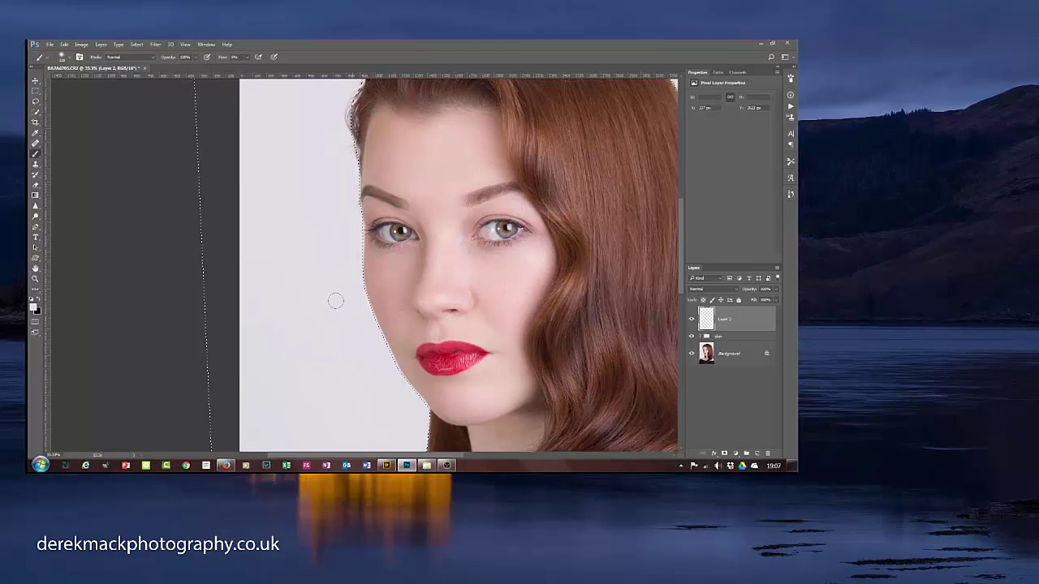
{"action": "left_click_drag", "start_coordinate": [329, 279], "coordinate": [297, 216]}
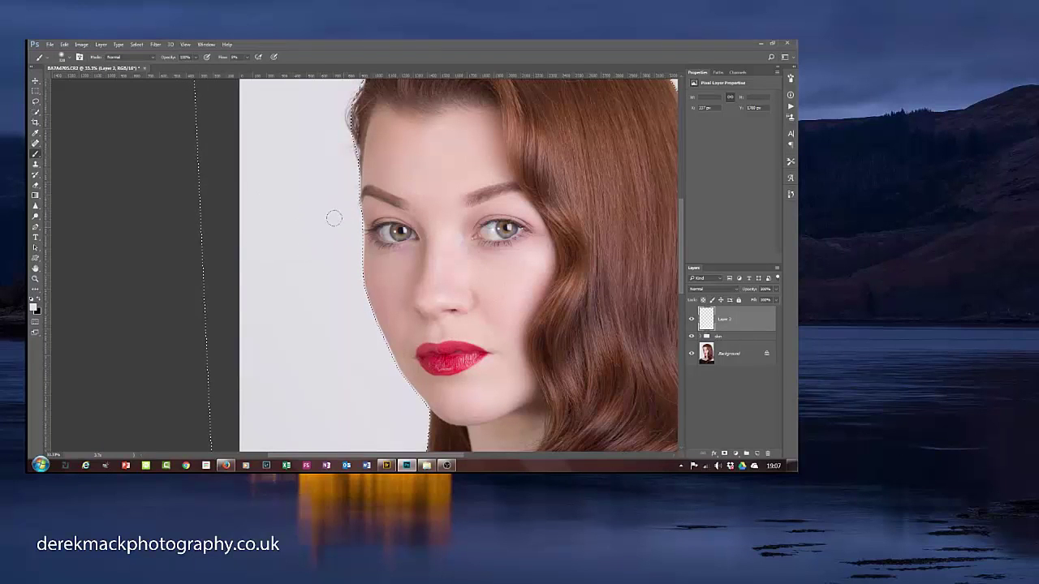
{"action": "left_click_drag", "start_coordinate": [341, 188], "coordinate": [333, 156]}
{"action": "left_click", "coordinate": [287, 151], "text": "alt"}
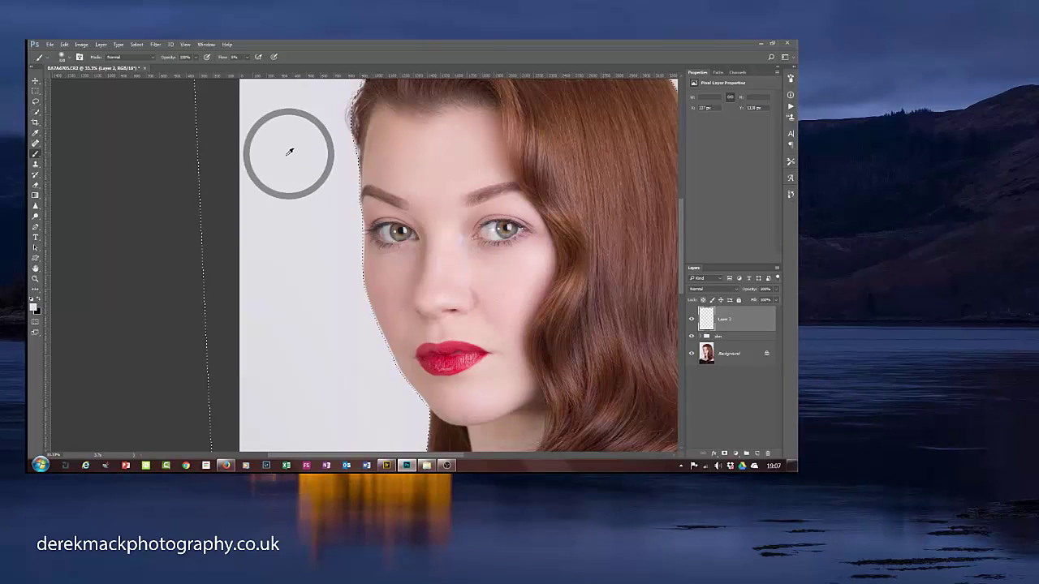
{"action": "left_click", "coordinate": [341, 146]}
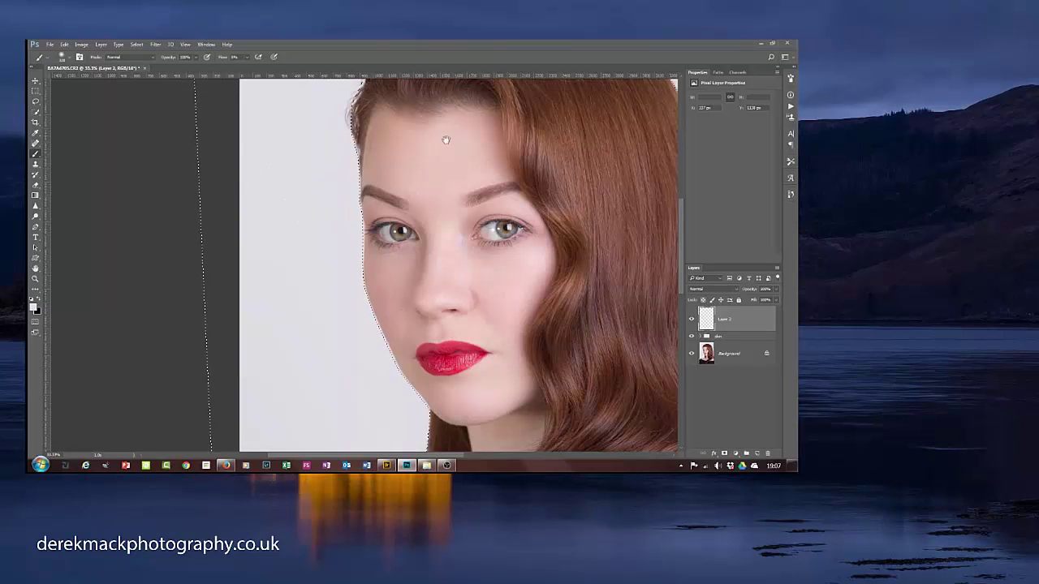
{"action": "left_click_drag", "start_coordinate": [443, 138], "coordinate": [434, 278]}
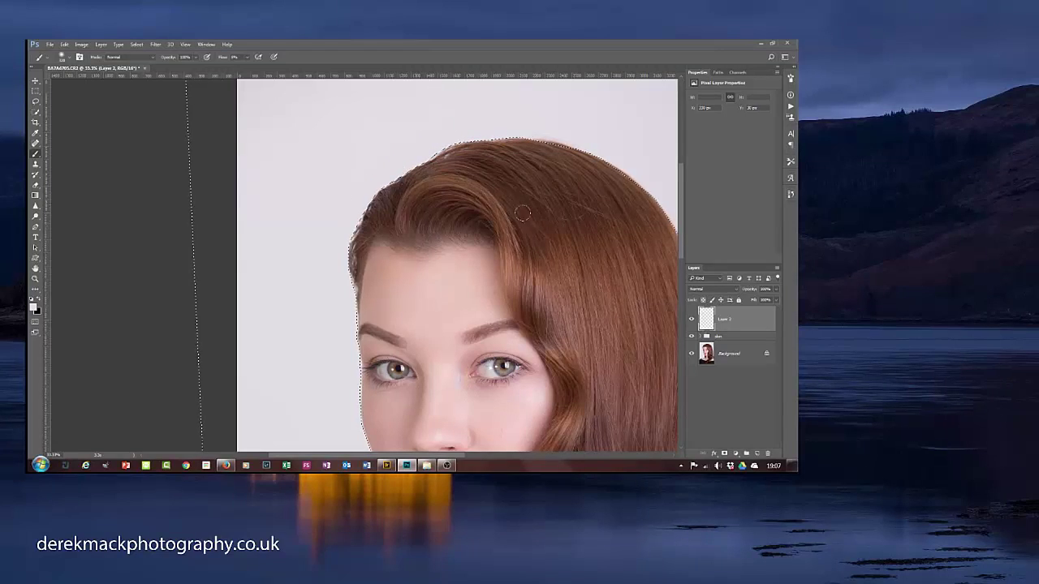
{"action": "left_click_drag", "start_coordinate": [528, 252], "coordinate": [343, 295]}
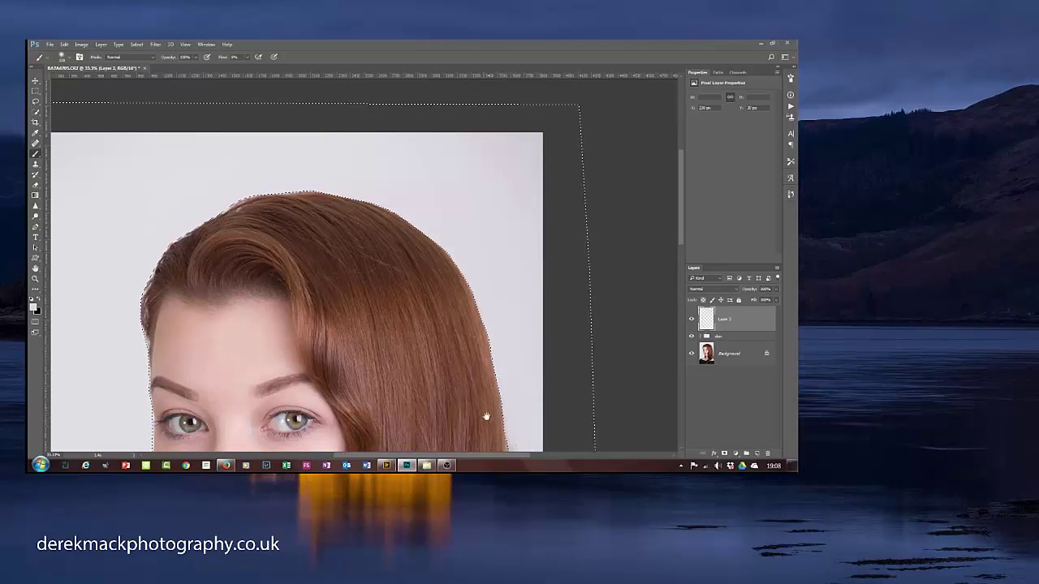
Step: Sample the adjacent backdrop tones and paint out the stray strands beside the long hair down to the lower waves
{"action": "left_click_drag", "start_coordinate": [487, 417], "coordinate": [432, 271]}
{"action": "left_click", "coordinate": [457, 241], "text": "alt"}
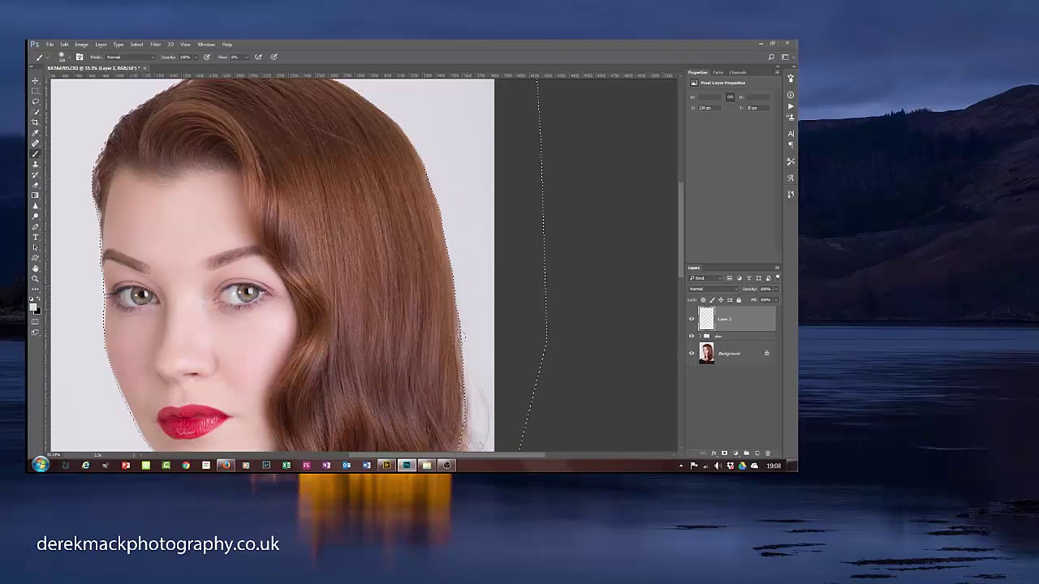
{"action": "left_click", "coordinate": [487, 325], "text": "alt"}
{"action": "key", "text": "ctrl+d"}
{"action": "left_click_drag", "start_coordinate": [446, 357], "coordinate": [413, 198]}
{"action": "key", "text": "ctrl+shift+d"}
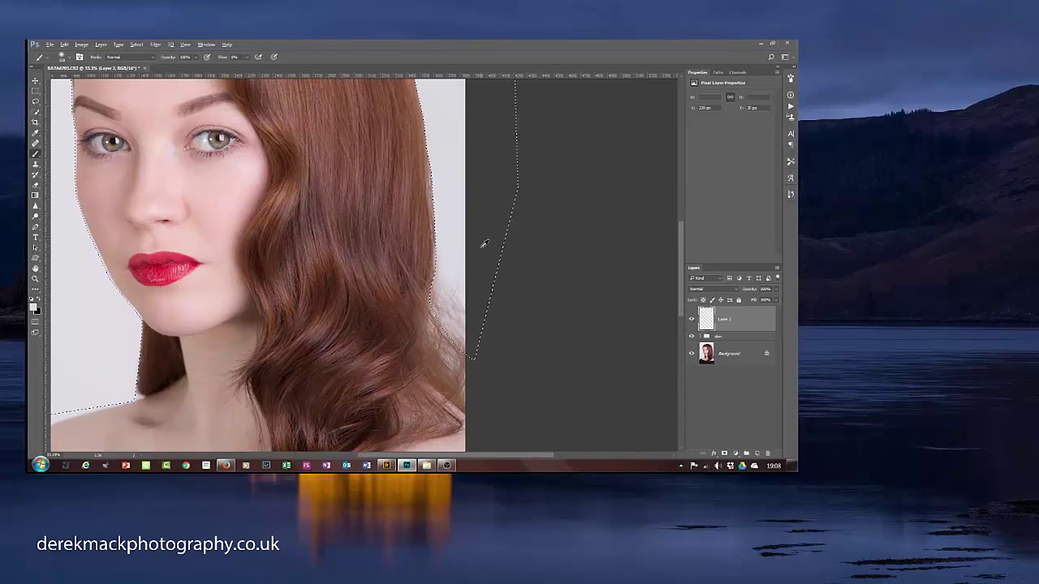
{"action": "left_click", "coordinate": [461, 214], "text": "alt"}
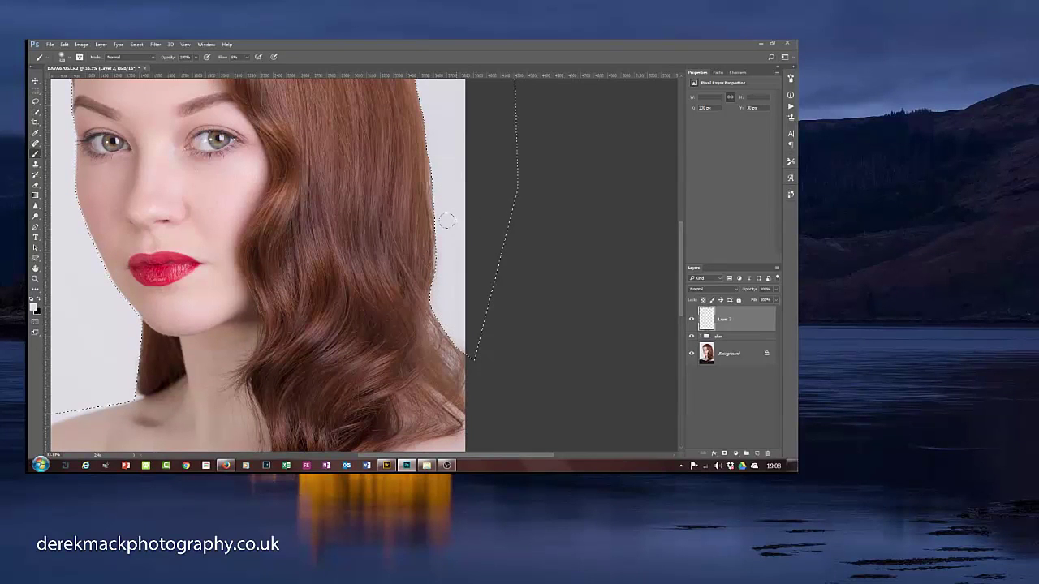
Step: Hide the selection and examine the cleaned backdrop edge around the hair and shoulders
{"action": "key", "text": "ctrl+d"}
{"action": "left_click_drag", "start_coordinate": [417, 152], "coordinate": [462, 360]}
{"action": "left_click_drag", "start_coordinate": [378, 317], "coordinate": [477, 119]}
{"action": "left_click_drag", "start_coordinate": [457, 347], "coordinate": [436, 251]}
{"action": "left_click_drag", "start_coordinate": [523, 329], "coordinate": [425, 264]}
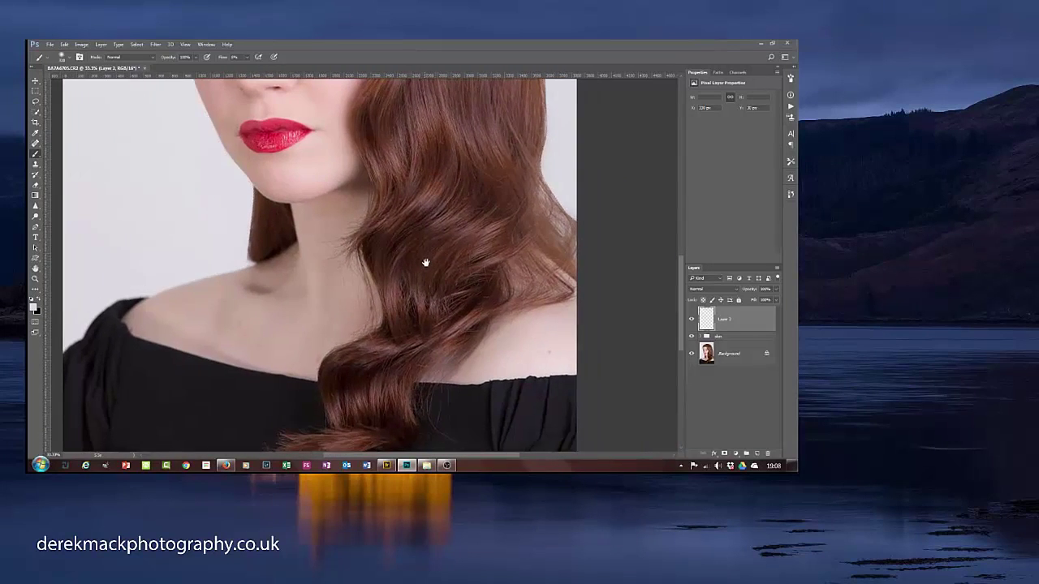
{"action": "left_click_drag", "start_coordinate": [494, 175], "coordinate": [422, 341]}
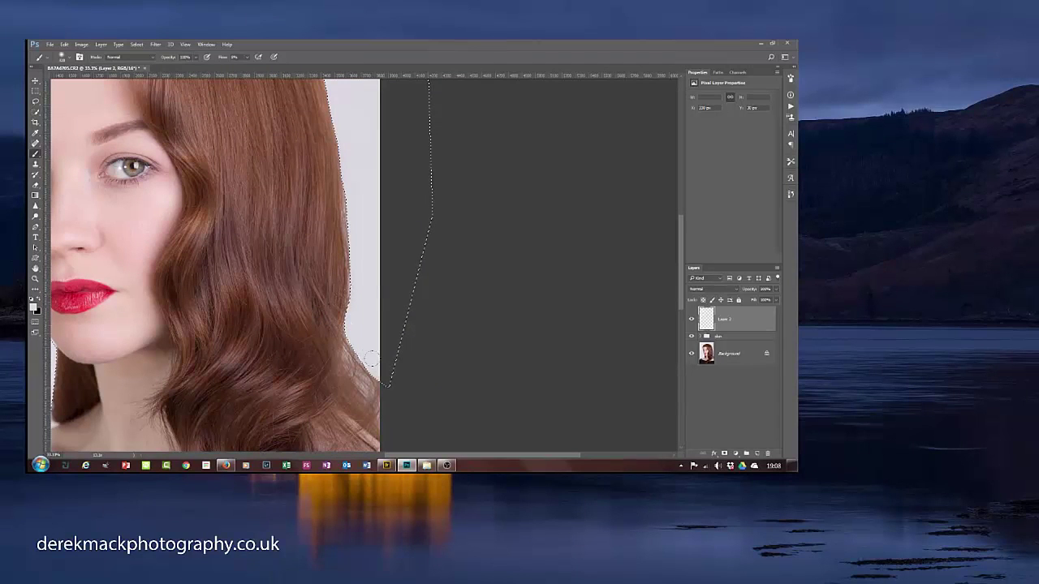
Step: Drop the selection and clone nearby hair over the thin strands at the outer edge of the waves above the shoulder
{"action": "key", "text": "ctrl+d"}
{"action": "left_click_drag", "start_coordinate": [353, 325], "coordinate": [368, 235]}
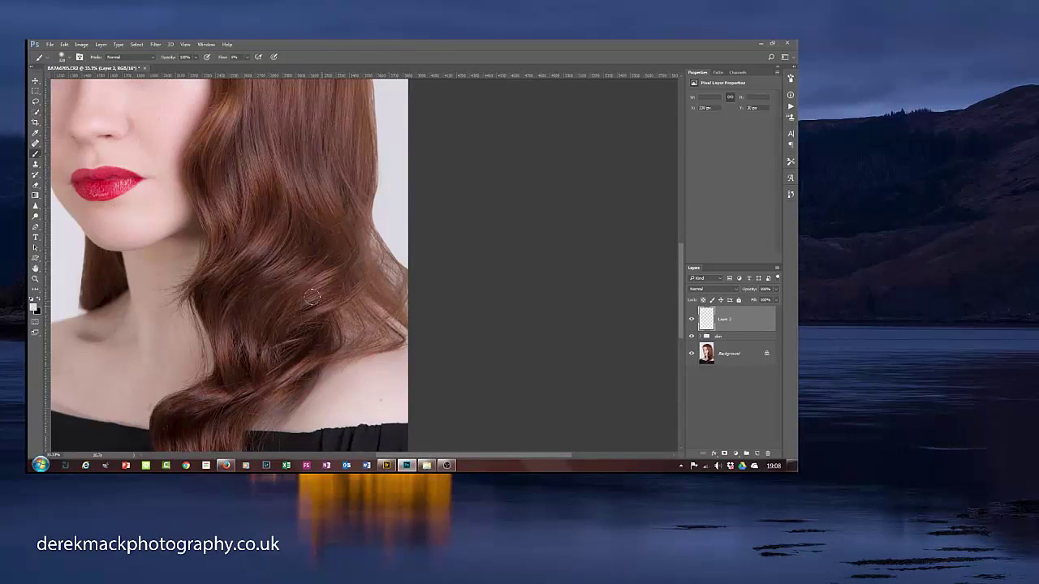
{"action": "key", "text": "s"}
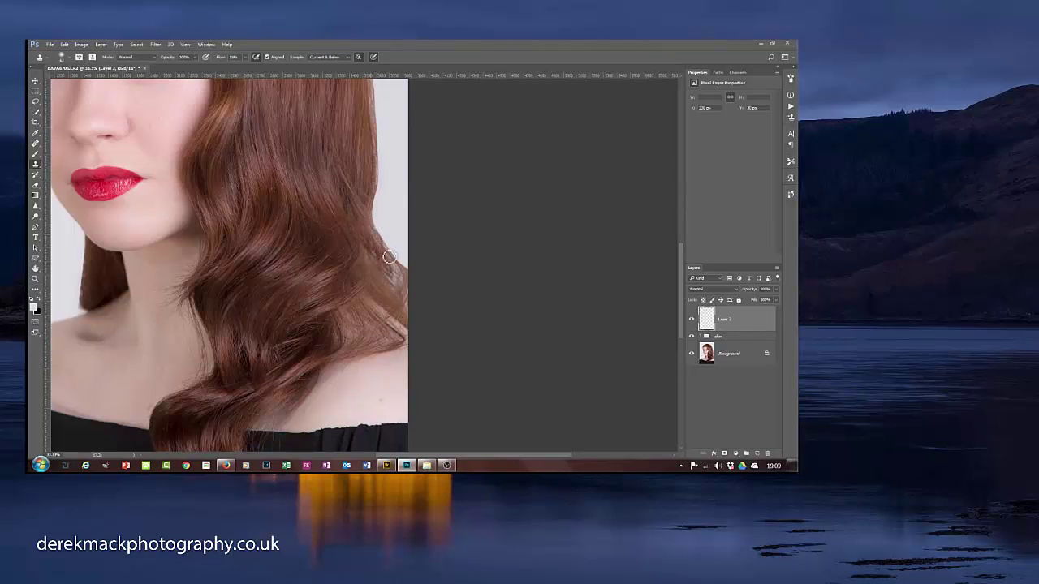
{"action": "mouse_move", "coordinate": [381, 249]}
{"action": "left_mouse_down"}
{"action": "mouse_move", "coordinate": [412, 286]}
{"action": "mouse_move", "coordinate": [393, 268]}
{"action": "left_mouse_up"}
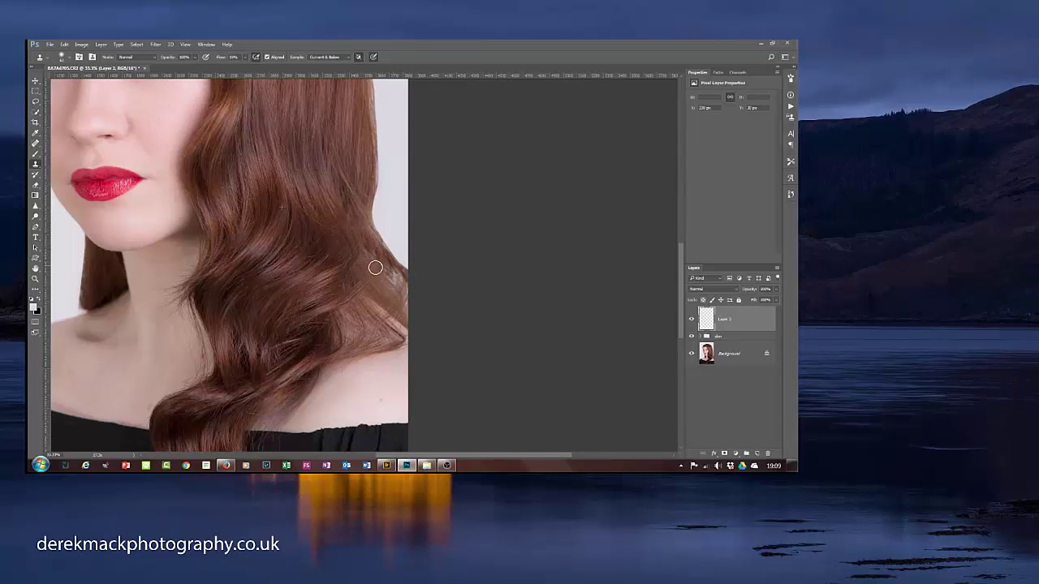
{"action": "left_click_drag", "start_coordinate": [378, 267], "coordinate": [386, 274]}
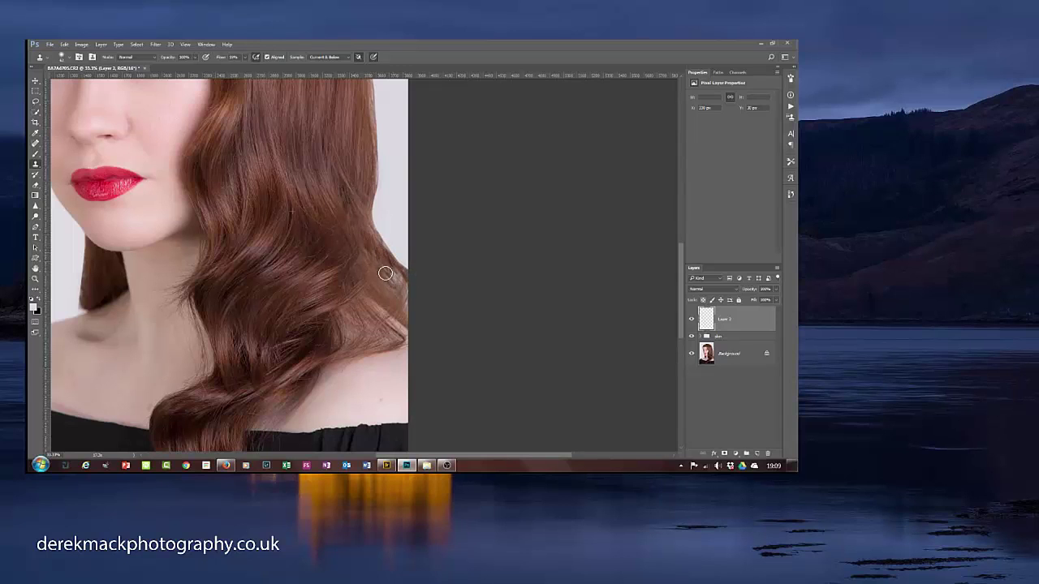
Step: Fill the remaining gaps in the lower outer waves with cloned hair, down to the shoulder and the photo's edge
{"action": "right_click", "coordinate": [343, 273], "text": "alt"}
{"action": "mouse_move", "coordinate": [348, 267]}
{"action": "left_mouse_down"}
{"action": "mouse_move", "coordinate": [399, 282]}
{"action": "mouse_move", "coordinate": [342, 229]}
{"action": "mouse_move", "coordinate": [363, 259]}
{"action": "mouse_move", "coordinate": [356, 228]}
{"action": "mouse_move", "coordinate": [370, 249]}
{"action": "left_mouse_up"}
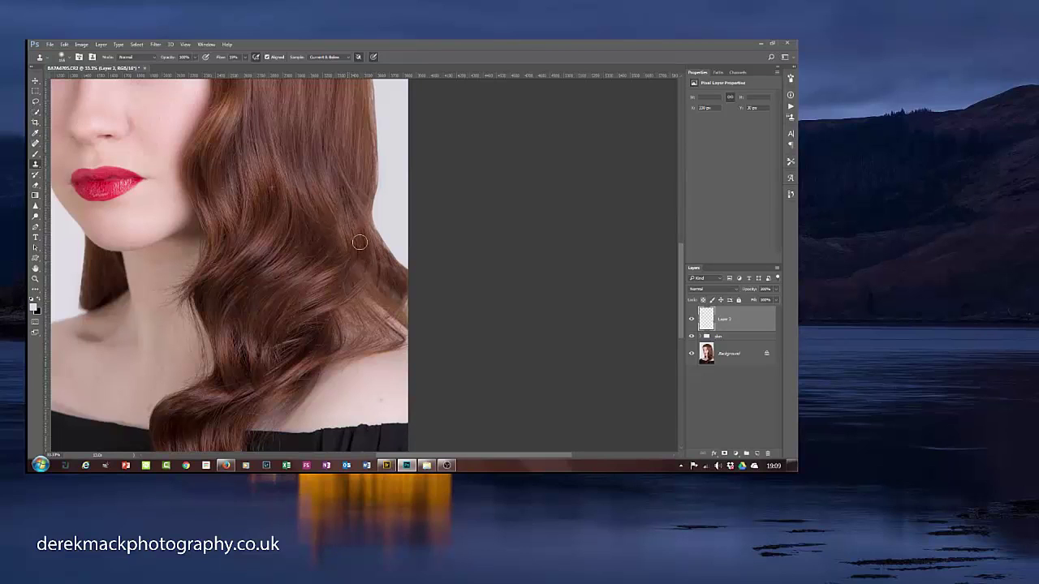
{"action": "mouse_move", "coordinate": [362, 290]}
{"action": "left_mouse_down"}
{"action": "mouse_move", "coordinate": [396, 334]}
{"action": "mouse_move", "coordinate": [393, 308]}
{"action": "mouse_move", "coordinate": [397, 330]}
{"action": "mouse_move", "coordinate": [378, 321]}
{"action": "mouse_move", "coordinate": [395, 311]}
{"action": "mouse_move", "coordinate": [385, 299]}
{"action": "mouse_move", "coordinate": [411, 306]}
{"action": "mouse_move", "coordinate": [369, 288]}
{"action": "mouse_move", "coordinate": [391, 312]}
{"action": "mouse_move", "coordinate": [369, 293]}
{"action": "mouse_move", "coordinate": [400, 313]}
{"action": "mouse_move", "coordinate": [413, 301]}
{"action": "mouse_move", "coordinate": [372, 294]}
{"action": "mouse_move", "coordinate": [363, 274]}
{"action": "mouse_move", "coordinate": [409, 310]}
{"action": "mouse_move", "coordinate": [369, 302]}
{"action": "mouse_move", "coordinate": [392, 300]}
{"action": "mouse_move", "coordinate": [367, 306]}
{"action": "mouse_move", "coordinate": [390, 323]}
{"action": "mouse_move", "coordinate": [367, 320]}
{"action": "mouse_move", "coordinate": [406, 327]}
{"action": "mouse_move", "coordinate": [353, 337]}
{"action": "mouse_move", "coordinate": [369, 326]}
{"action": "mouse_move", "coordinate": [347, 324]}
{"action": "mouse_move", "coordinate": [362, 313]}
{"action": "mouse_move", "coordinate": [341, 321]}
{"action": "mouse_move", "coordinate": [372, 304]}
{"action": "mouse_move", "coordinate": [353, 323]}
{"action": "mouse_move", "coordinate": [369, 299]}
{"action": "mouse_move", "coordinate": [327, 339]}
{"action": "mouse_move", "coordinate": [356, 324]}
{"action": "mouse_move", "coordinate": [332, 322]}
{"action": "mouse_move", "coordinate": [327, 335]}
{"action": "mouse_move", "coordinate": [366, 328]}
{"action": "mouse_move", "coordinate": [329, 341]}
{"action": "mouse_move", "coordinate": [365, 341]}
{"action": "left_mouse_up"}
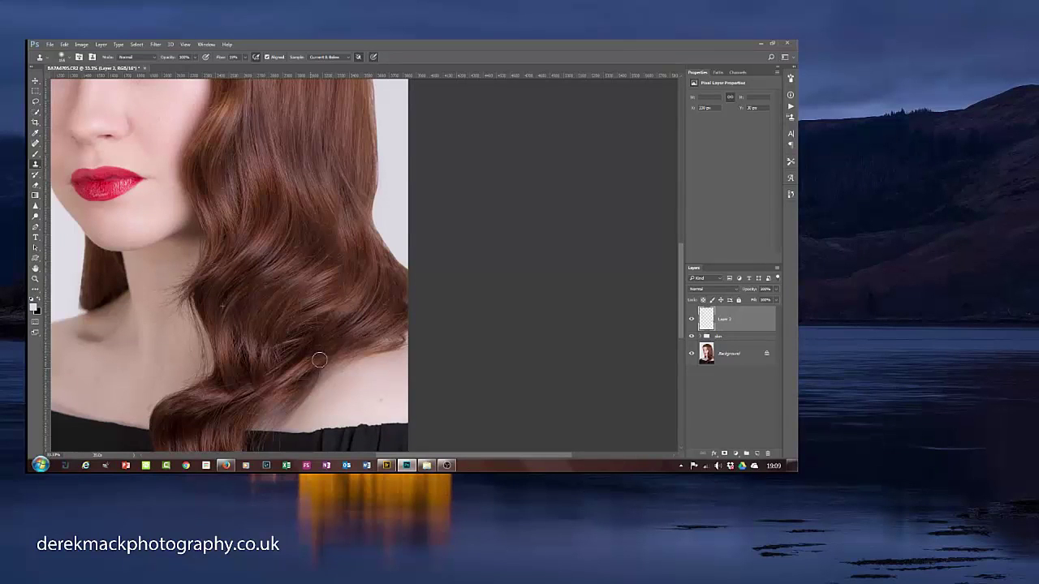
{"action": "mouse_move", "coordinate": [410, 334]}
{"action": "left_mouse_down"}
{"action": "mouse_move", "coordinate": [358, 335]}
{"action": "mouse_move", "coordinate": [386, 327]}
{"action": "mouse_move", "coordinate": [401, 310]}
{"action": "mouse_move", "coordinate": [388, 307]}
{"action": "mouse_move", "coordinate": [408, 295]}
{"action": "mouse_move", "coordinate": [374, 306]}
{"action": "mouse_move", "coordinate": [404, 296]}
{"action": "mouse_move", "coordinate": [354, 255]}
{"action": "mouse_move", "coordinate": [414, 310]}
{"action": "mouse_move", "coordinate": [334, 303]}
{"action": "mouse_move", "coordinate": [414, 327]}
{"action": "mouse_move", "coordinate": [402, 329]}
{"action": "mouse_move", "coordinate": [374, 289]}
{"action": "mouse_move", "coordinate": [405, 300]}
{"action": "mouse_move", "coordinate": [367, 248]}
{"action": "mouse_move", "coordinate": [370, 267]}
{"action": "mouse_move", "coordinate": [356, 218]}
{"action": "mouse_move", "coordinate": [387, 257]}
{"action": "left_mouse_up"}
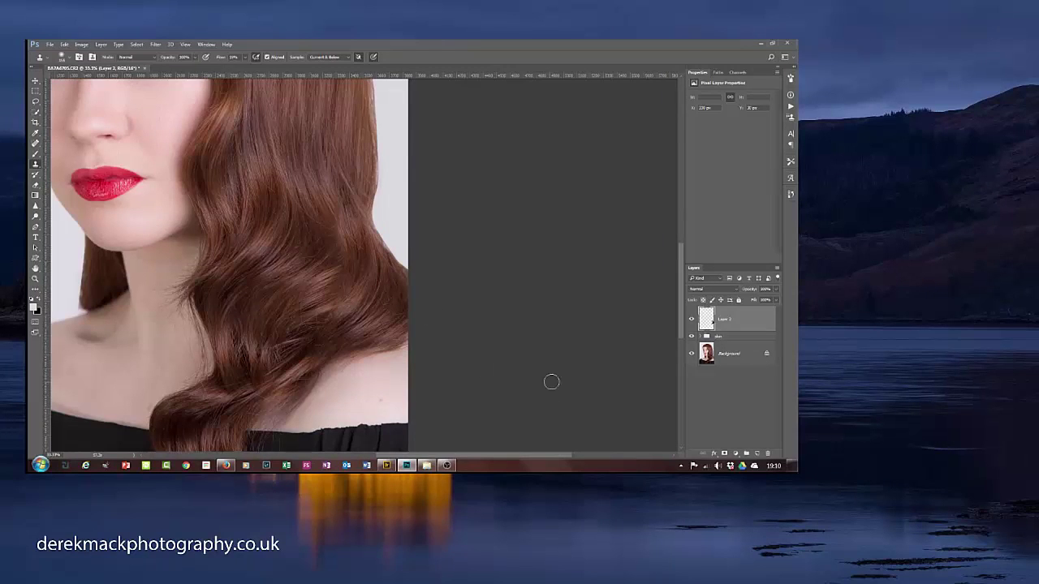
{"action": "left_click", "coordinate": [368, 211]}
Step: Clone hair and skin along the inner hair edge beside the neck to remove loose strands and smooth its outline
{"action": "key", "text": "ctrl+minus"}
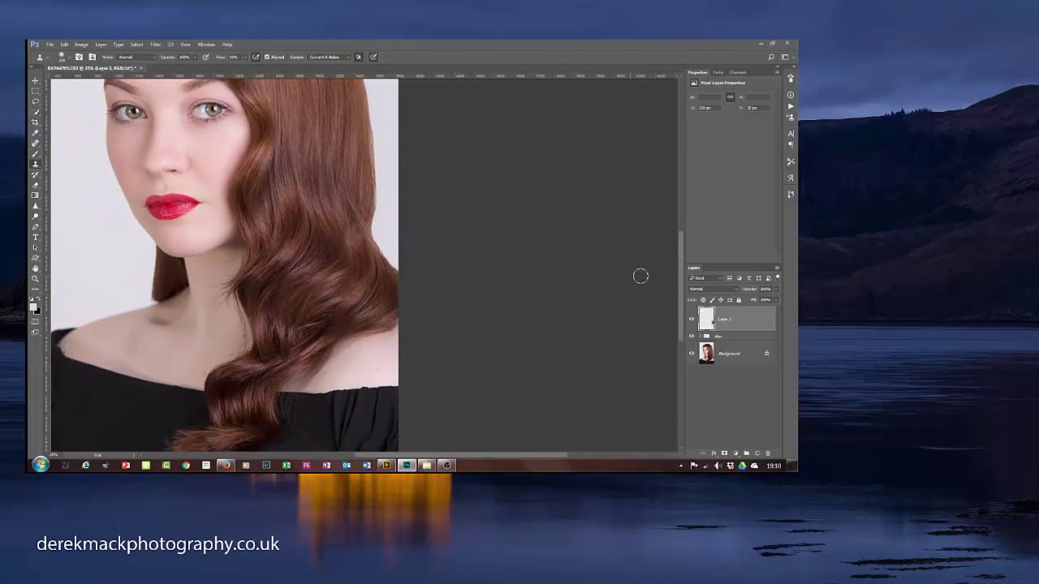
{"action": "left_click_drag", "start_coordinate": [263, 317], "coordinate": [393, 297]}
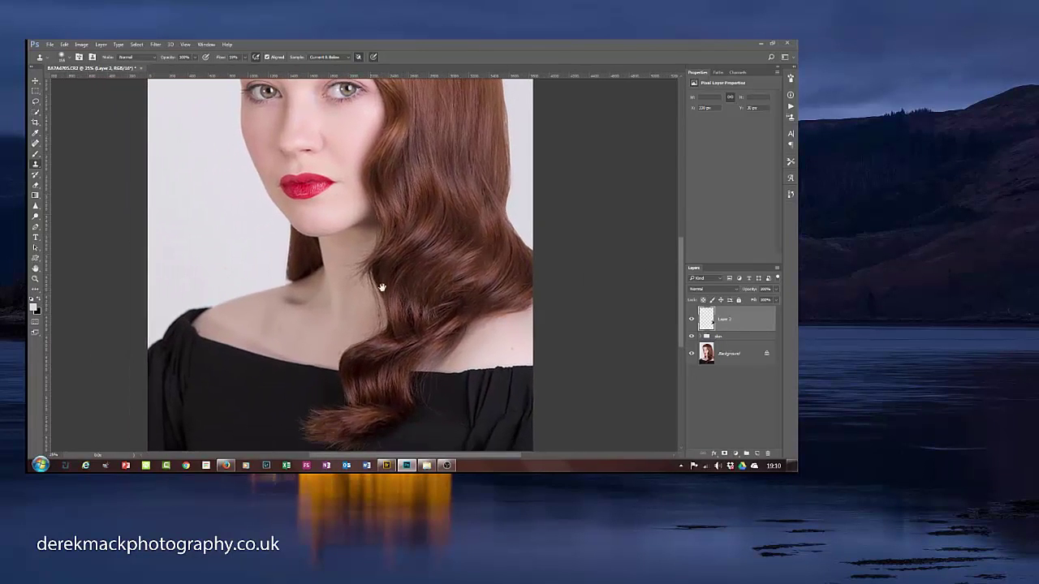
{"action": "key", "text": "ctrl+plus"}
{"action": "key", "text": "ctrl+plus"}
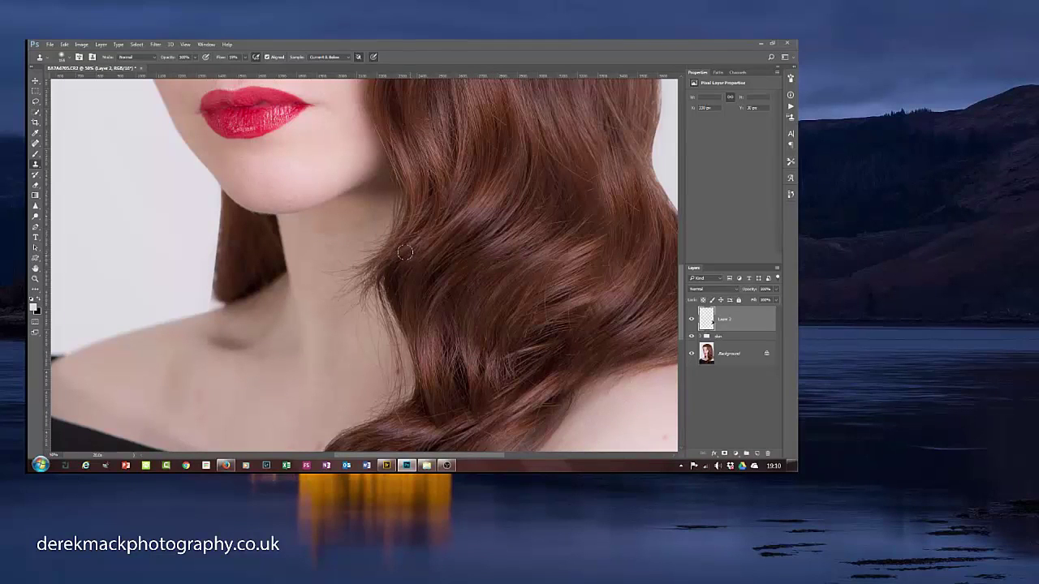
{"action": "mouse_move", "coordinate": [404, 254]}
{"action": "left_mouse_down"}
{"action": "mouse_move", "coordinate": [392, 295]}
{"action": "mouse_move", "coordinate": [383, 275]}
{"action": "mouse_move", "coordinate": [380, 291]}
{"action": "mouse_move", "coordinate": [394, 320]}
{"action": "mouse_move", "coordinate": [382, 294]}
{"action": "mouse_move", "coordinate": [397, 403]}
{"action": "mouse_move", "coordinate": [404, 363]}
{"action": "mouse_move", "coordinate": [395, 405]}
{"action": "mouse_move", "coordinate": [406, 357]}
{"action": "mouse_move", "coordinate": [402, 366]}
{"action": "mouse_move", "coordinate": [401, 334]}
{"action": "mouse_move", "coordinate": [407, 383]}
{"action": "mouse_move", "coordinate": [382, 290]}
{"action": "mouse_move", "coordinate": [379, 327]}
{"action": "left_mouse_up"}
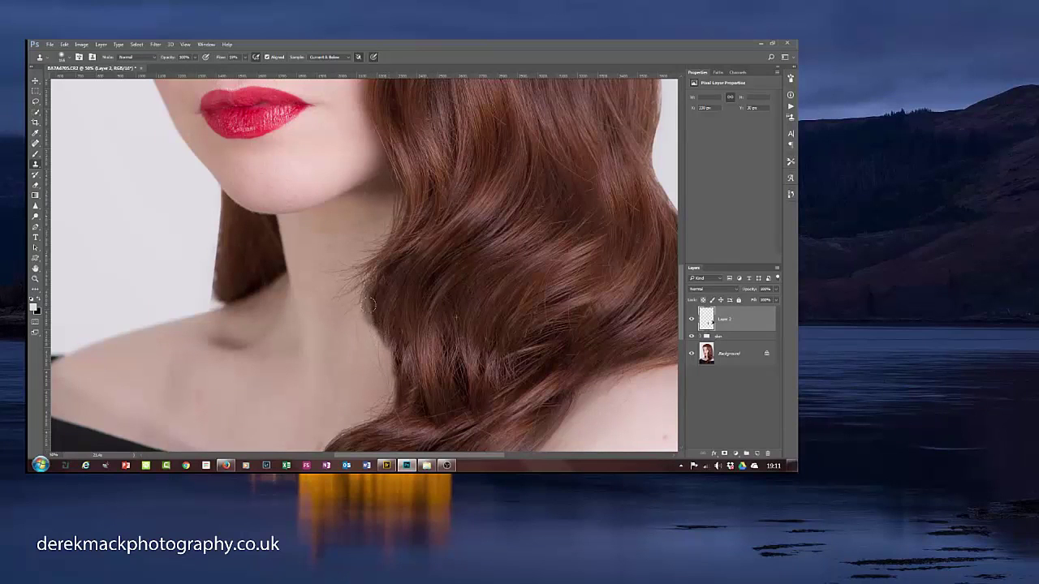
{"action": "mouse_move", "coordinate": [388, 344]}
{"action": "left_mouse_down"}
{"action": "mouse_move", "coordinate": [392, 385]}
{"action": "mouse_move", "coordinate": [373, 405]}
{"action": "mouse_move", "coordinate": [389, 403]}
{"action": "mouse_move", "coordinate": [362, 423]}
{"action": "mouse_move", "coordinate": [395, 390]}
{"action": "mouse_move", "coordinate": [362, 428]}
{"action": "left_mouse_up"}
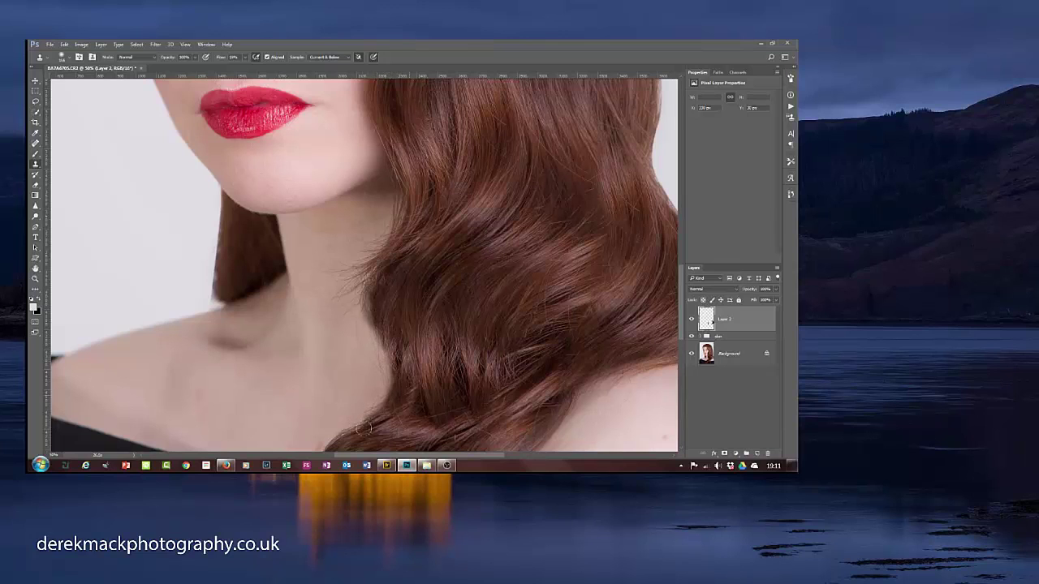
{"action": "mouse_move", "coordinate": [390, 383]}
{"action": "left_mouse_down"}
{"action": "mouse_move", "coordinate": [402, 336]}
{"action": "mouse_move", "coordinate": [393, 373]}
{"action": "mouse_move", "coordinate": [384, 322]}
{"action": "mouse_move", "coordinate": [398, 382]}
{"action": "left_mouse_up"}
{"action": "mouse_move", "coordinate": [391, 302]}
{"action": "left_mouse_down"}
{"action": "mouse_move", "coordinate": [402, 352]}
{"action": "mouse_move", "coordinate": [371, 300]}
{"action": "mouse_move", "coordinate": [368, 286]}
{"action": "mouse_move", "coordinate": [382, 280]}
{"action": "mouse_move", "coordinate": [371, 314]}
{"action": "mouse_move", "coordinate": [384, 282]}
{"action": "mouse_move", "coordinate": [384, 318]}
{"action": "mouse_move", "coordinate": [380, 280]}
{"action": "mouse_move", "coordinate": [372, 300]}
{"action": "mouse_move", "coordinate": [443, 382]}
{"action": "left_mouse_up"}
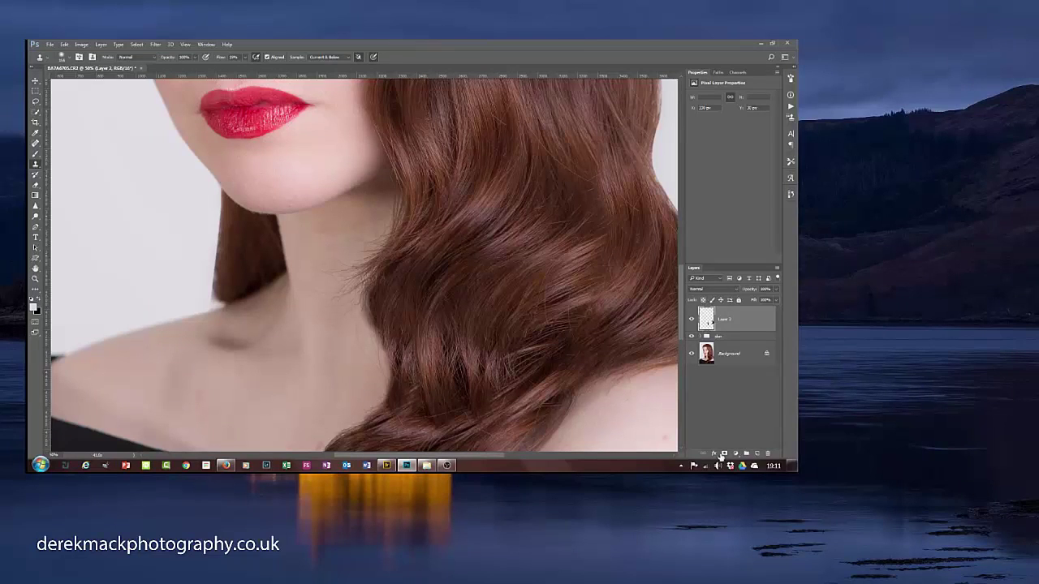
Step: Add a layer mask to the hair cleanup layer, undo the stray clone dab, and brush black on the mask beside the neck
{"action": "left_click", "coordinate": [724, 454]}
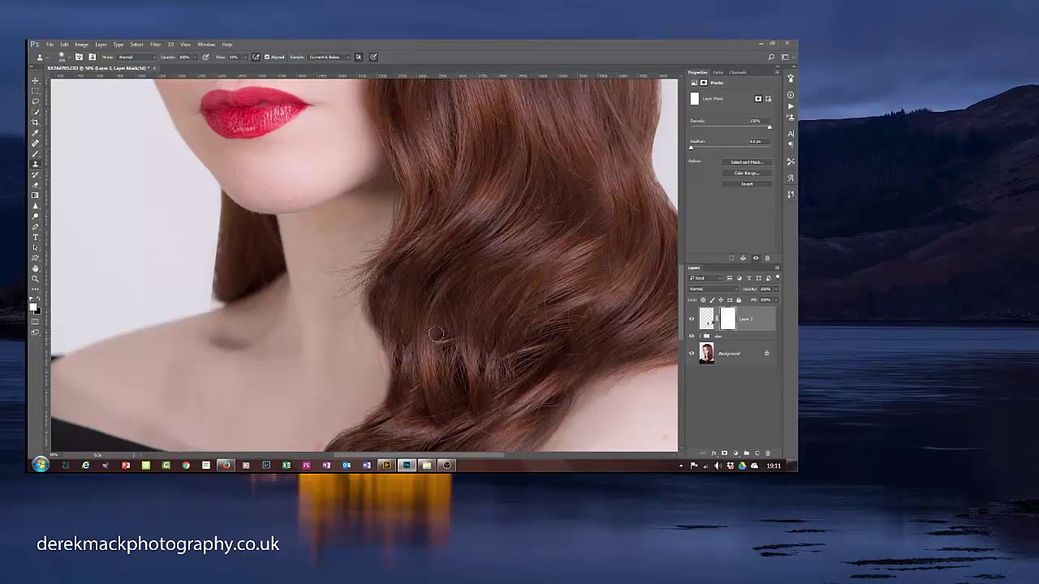
{"action": "left_click", "coordinate": [339, 289]}
{"action": "key", "text": "ctrl+z"}
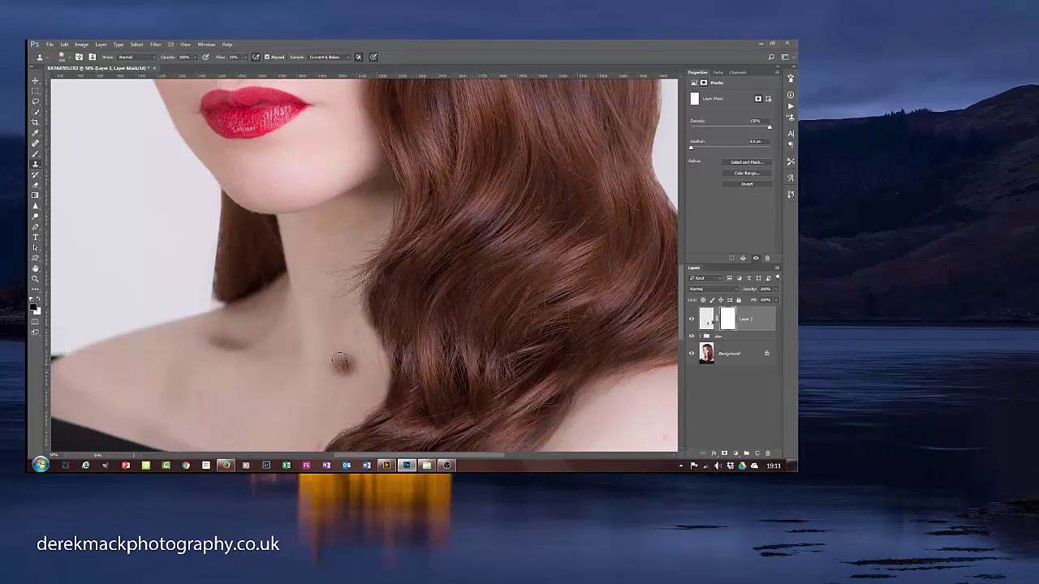
{"action": "key", "text": "b"}
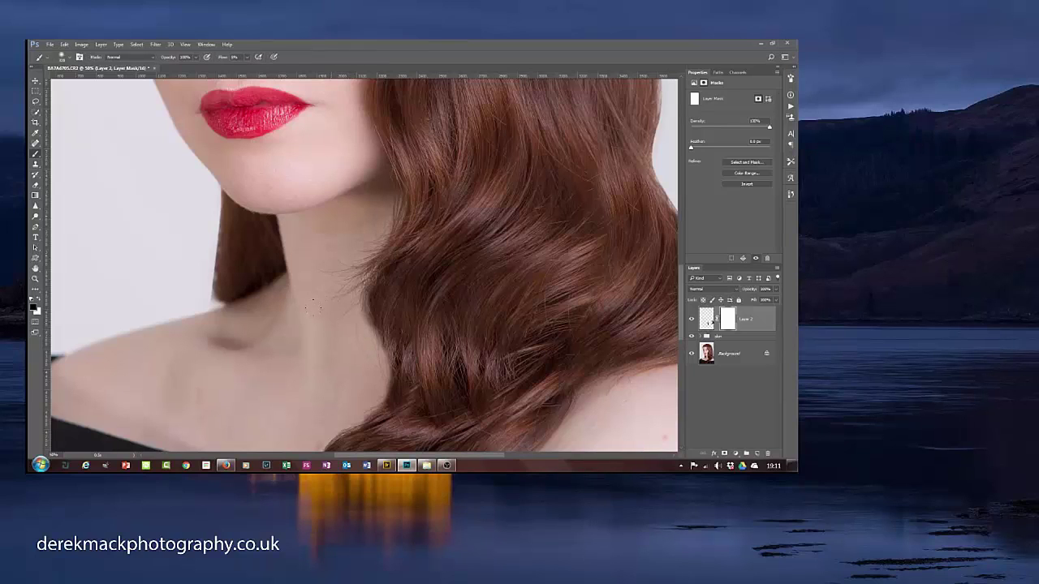
{"action": "mouse_move", "coordinate": [338, 311]}
{"action": "left_mouse_down"}
{"action": "mouse_move", "coordinate": [301, 341]}
{"action": "mouse_move", "coordinate": [297, 369]}
{"action": "left_mouse_up"}
{"action": "scroll", "coordinate": [353, 371], "scroll_direction": "down", "scroll_amount": 3}
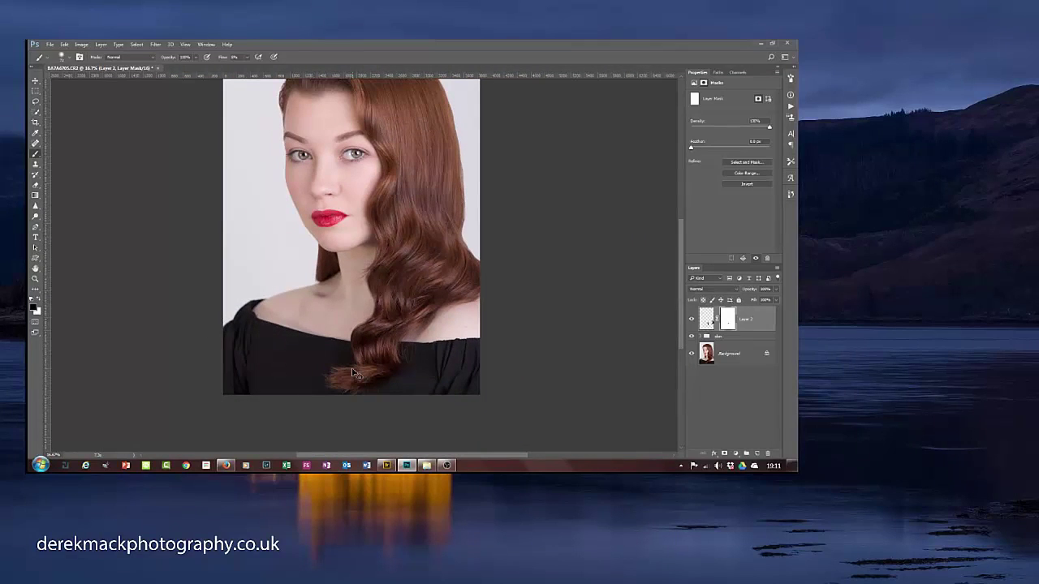
Step: Toggle the cleanup layer's visibility repeatedly to compare the hair and backdrop before and after retouching
{"action": "left_click", "coordinate": [692, 320]}
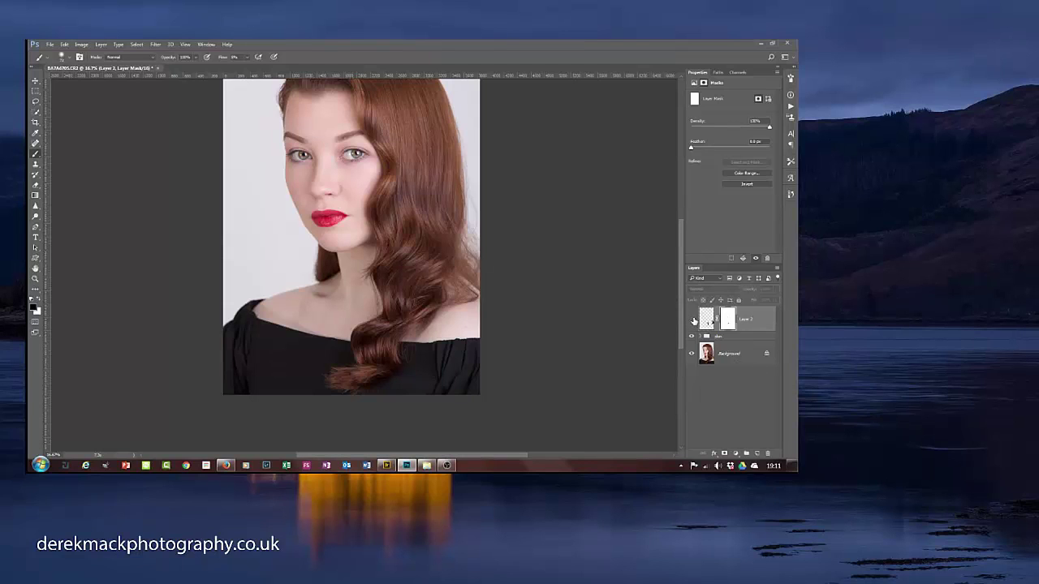
{"action": "left_click", "coordinate": [692, 320]}
{"action": "left_click", "coordinate": [692, 320]}
{"action": "left_click", "coordinate": [693, 319]}
{"action": "left_click", "coordinate": [693, 320]}
{"action": "left_click", "coordinate": [692, 319]}
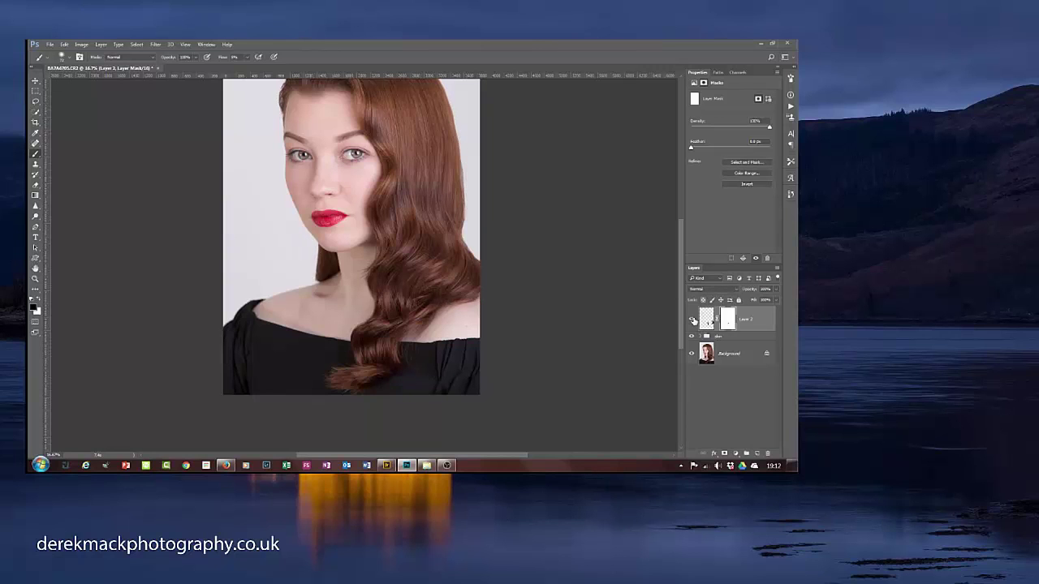
{"action": "left_click", "coordinate": [693, 320]}
{"action": "left_click", "coordinate": [693, 319]}
Step: Make the cleanup layer's pixel content active for editing instead of its mask
{"action": "key", "text": "ctrl+plus"}
{"action": "key", "text": "ctrl+plus"}
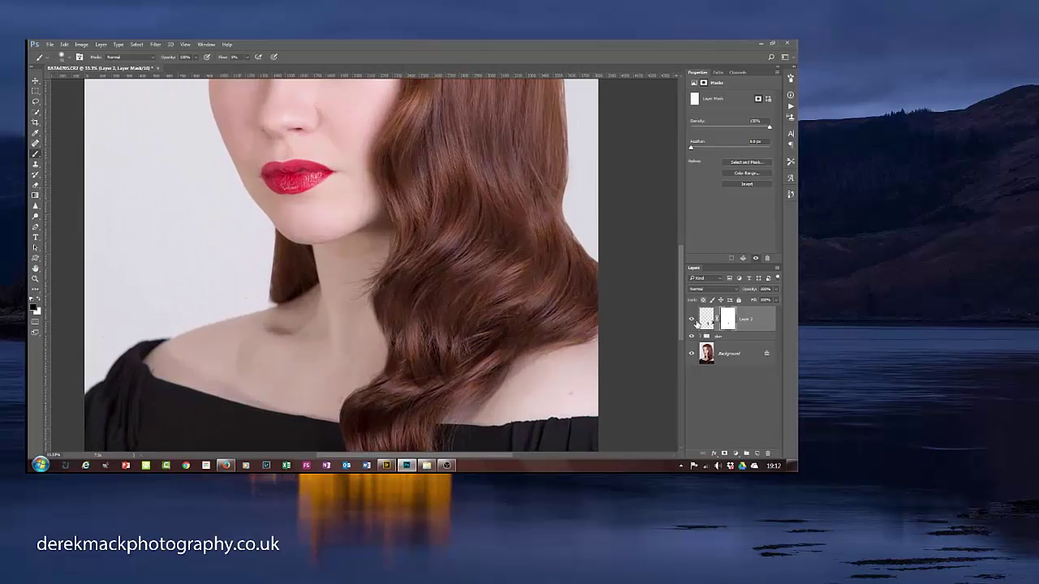
{"action": "left_click", "coordinate": [709, 320]}
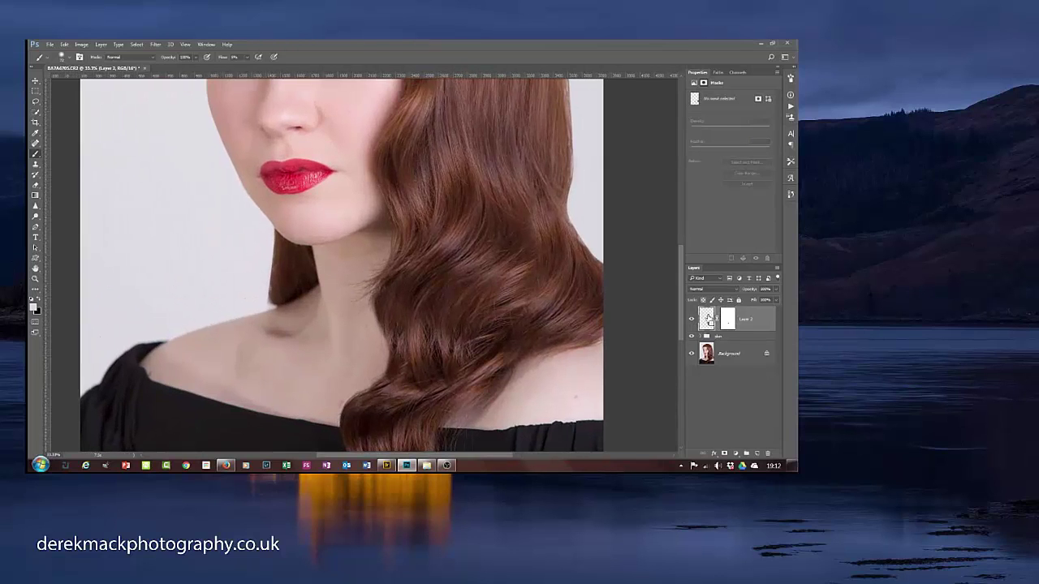
Step: Use the Clone Stamp on Layer 2 to rebuild the outer edge of the hair behind the neck, sampling nearby hair
{"action": "key", "text": "ctrl+plus"}
{"action": "key", "text": "ctrl+plus"}
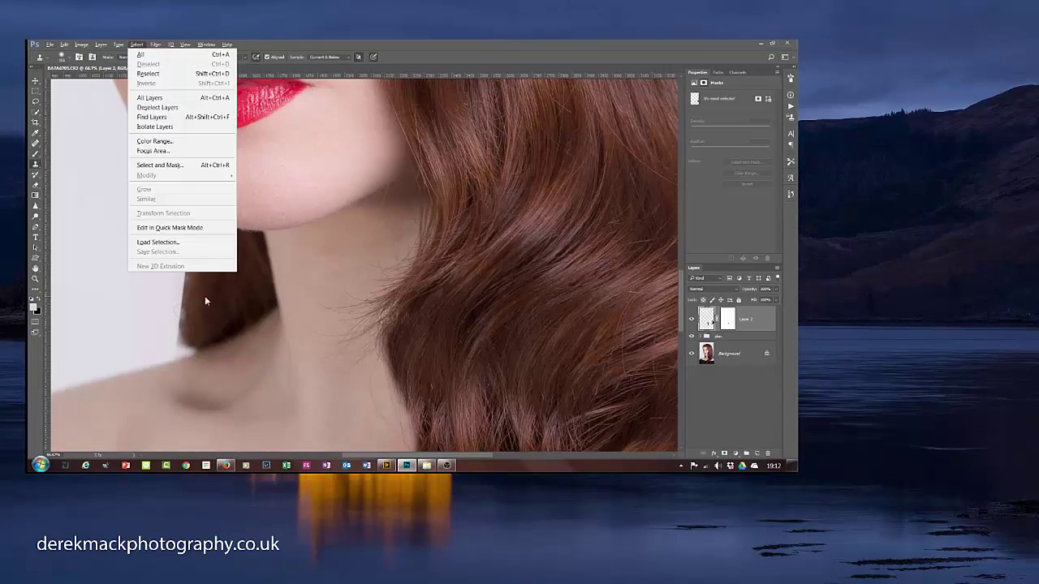
{"action": "key", "text": "s"}
{"action": "key", "text": "alt+s"}
{"action": "key", "text": "Escape"}
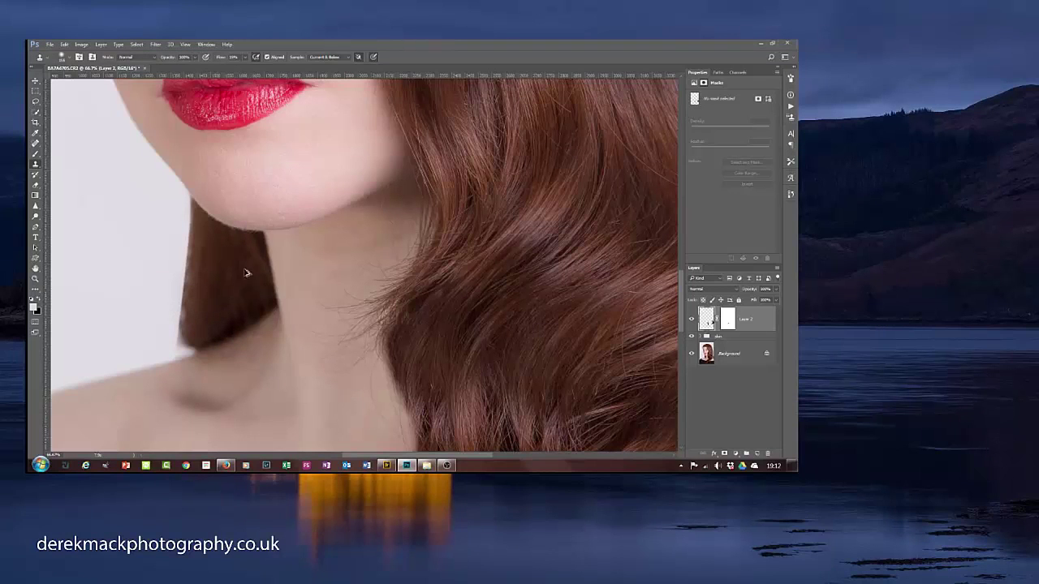
{"action": "left_click", "coordinate": [232, 278], "text": "alt"}
{"action": "mouse_move", "coordinate": [192, 231]}
{"action": "left_mouse_down"}
{"action": "mouse_move", "coordinate": [194, 242]}
{"action": "mouse_move", "coordinate": [193, 216]}
{"action": "mouse_move", "coordinate": [185, 292]}
{"action": "left_mouse_up"}
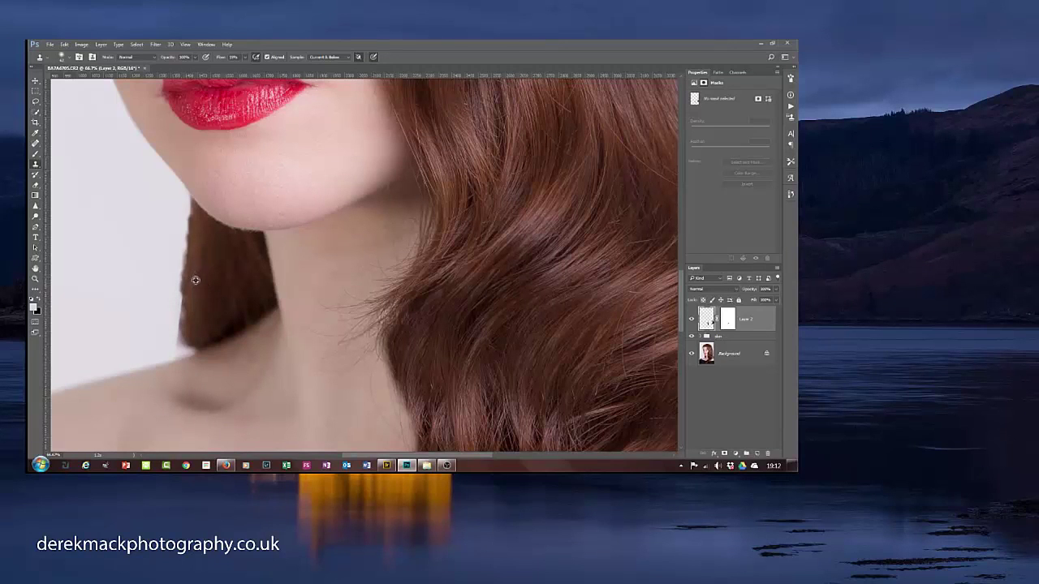
{"action": "left_click", "coordinate": [195, 279], "text": "alt"}
{"action": "mouse_move", "coordinate": [184, 314]}
{"action": "left_mouse_down"}
{"action": "mouse_move", "coordinate": [186, 291]}
{"action": "mouse_move", "coordinate": [183, 320]}
{"action": "left_mouse_up"}
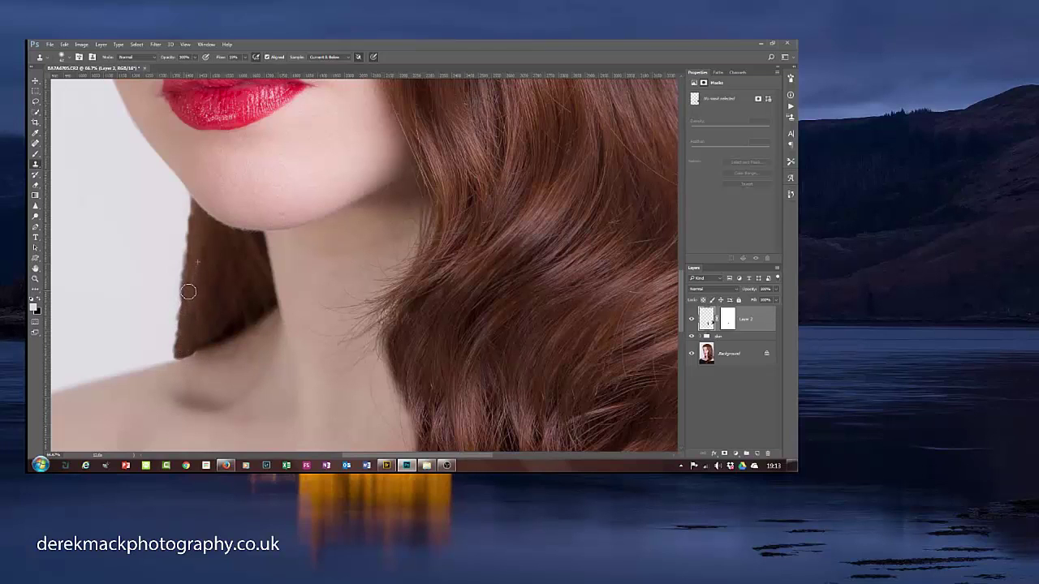
Step: Clone hair over the lower tip behind the neck, where it meets the shoulder, to clean up its bottom edge
{"action": "key", "text": "ctrl+minus"}
{"action": "key", "text": "ctrl+minus"}
{"action": "key", "text": "ctrl+minus"}
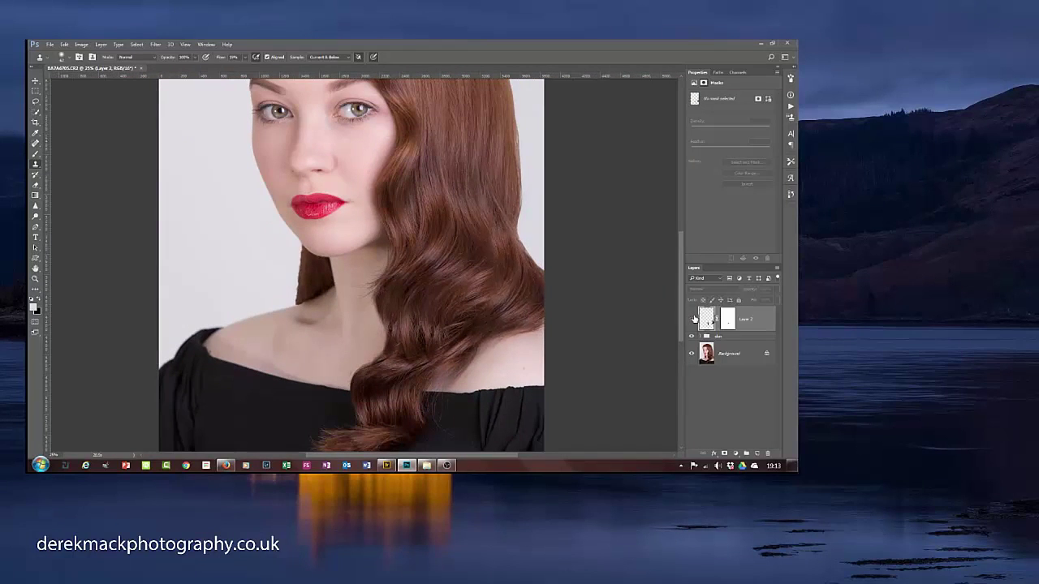
{"action": "key", "text": "ctrl+plus"}
{"action": "key", "text": "ctrl+plus"}
{"action": "key", "text": "ctrl+plus"}
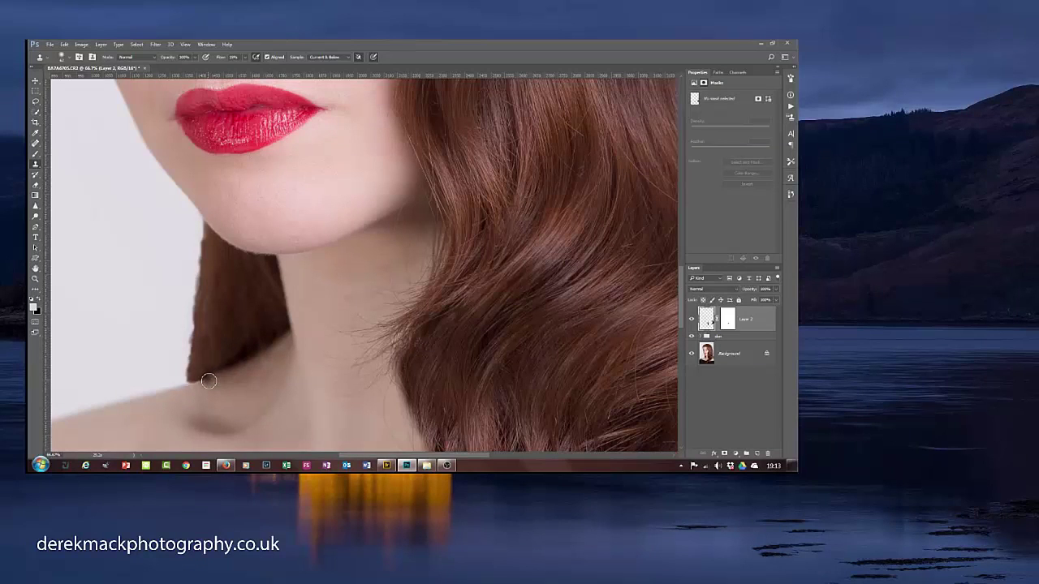
{"action": "mouse_move", "coordinate": [208, 380]}
{"action": "left_mouse_down"}
{"action": "mouse_move", "coordinate": [191, 386]}
{"action": "mouse_move", "coordinate": [222, 364]}
{"action": "left_mouse_up"}
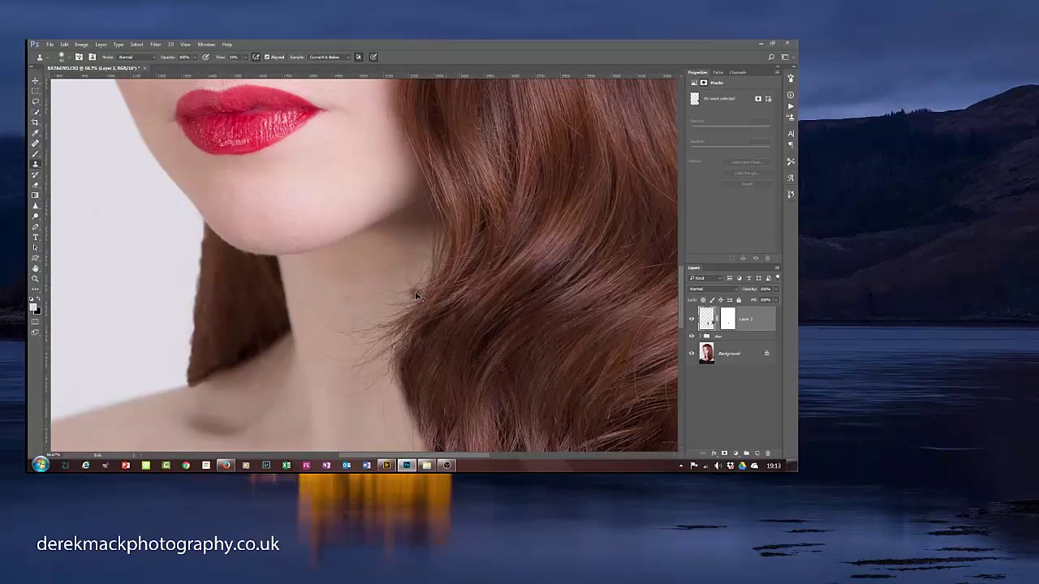
Step: Compare the whole portrait with and without Layer 2 by toggling that layer's visibility
{"action": "scroll", "coordinate": [418, 296], "scroll_direction": "down", "scroll_amount": 5}
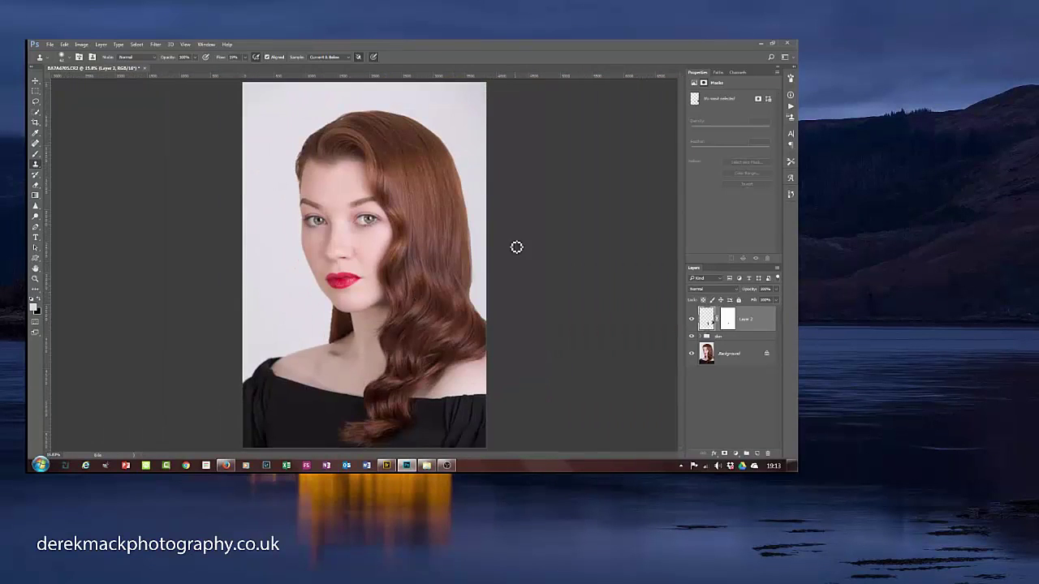
{"action": "left_click", "coordinate": [735, 359]}
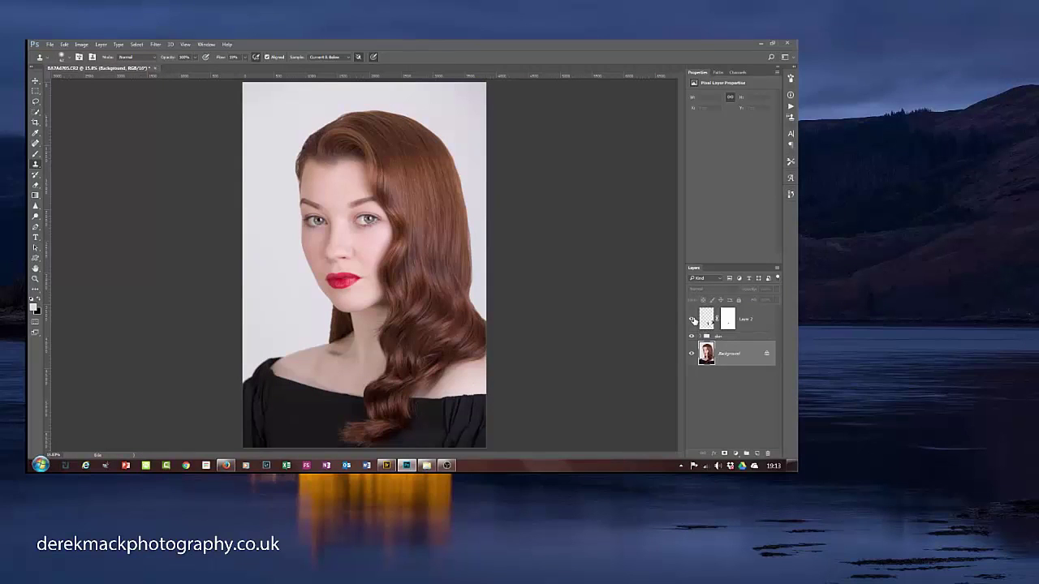
{"action": "left_click", "coordinate": [693, 320]}
{"action": "left_click", "coordinate": [693, 320]}
{"action": "left_click", "coordinate": [693, 320]}
{"action": "left_click", "coordinate": [693, 320]}
Step: Add a Solid Color fill layer above Layer 2 in orange-brown with hue 30, saturation 71% and brightness 48%
{"action": "left_click", "coordinate": [749, 316]}
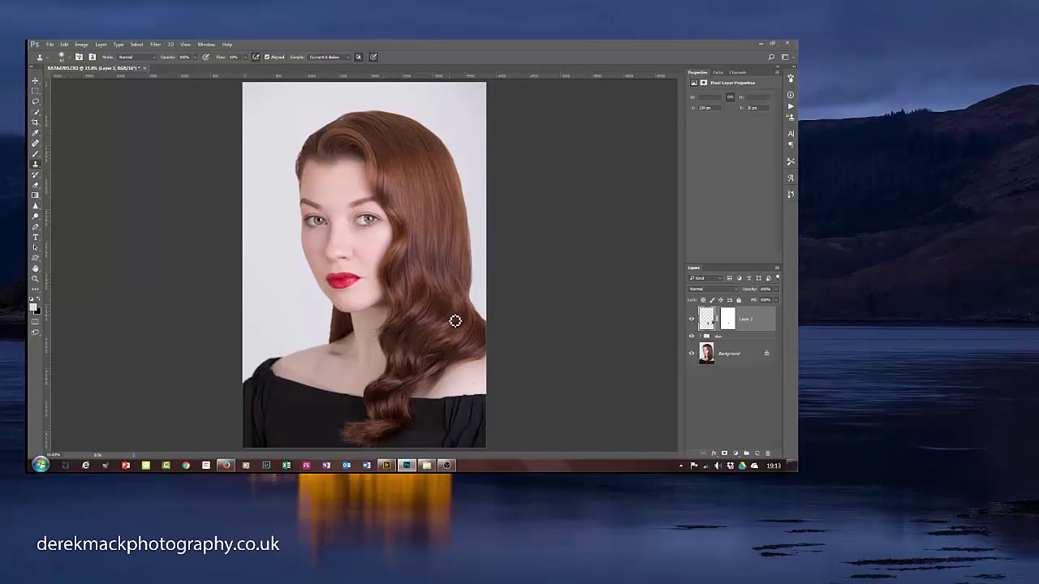
{"action": "left_click", "coordinate": [736, 455]}
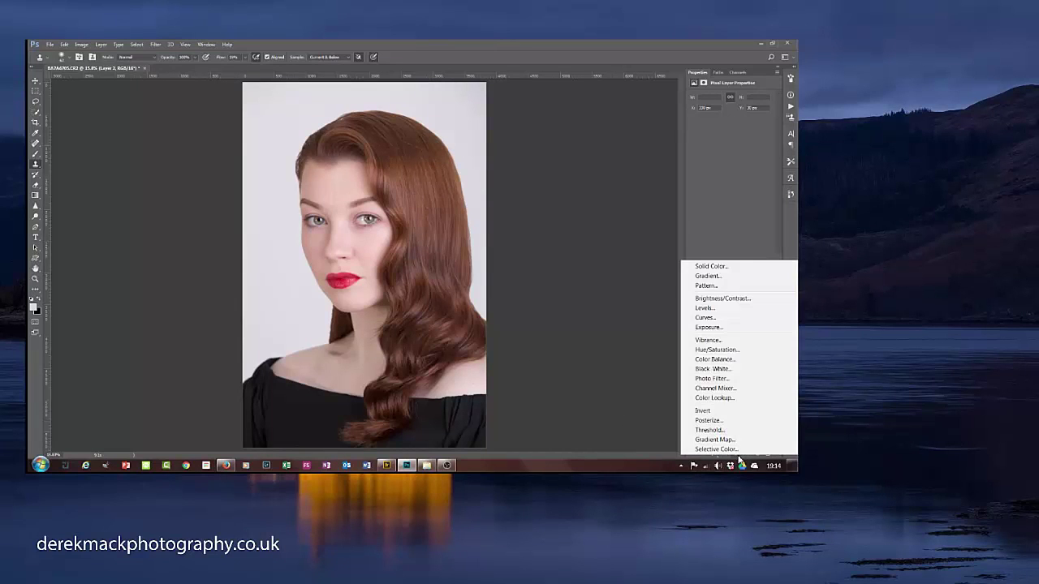
{"action": "left_click", "coordinate": [729, 268]}
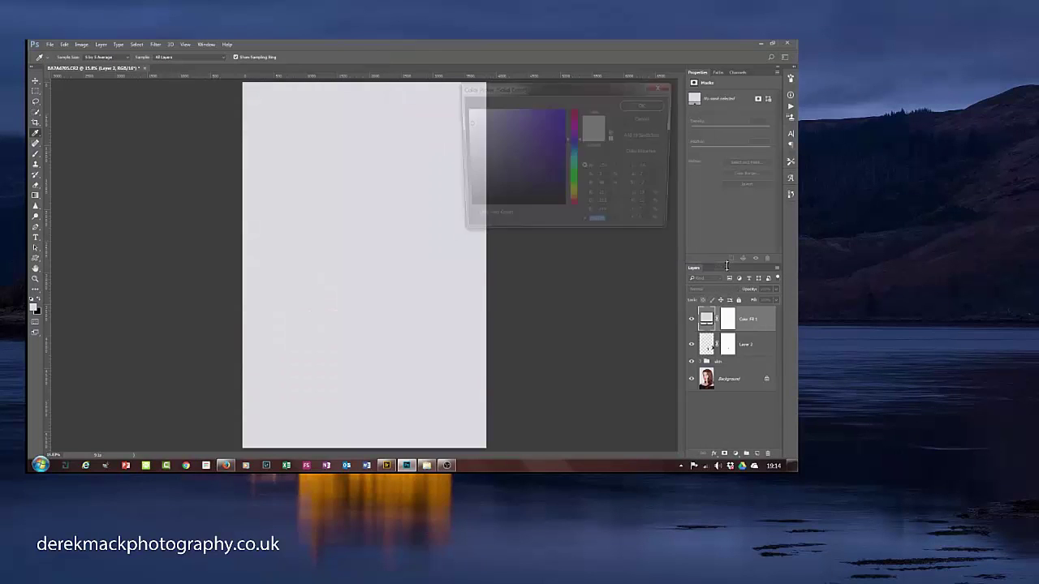
{"action": "left_click", "coordinate": [574, 206]}
{"action": "left_click", "coordinate": [537, 162]}
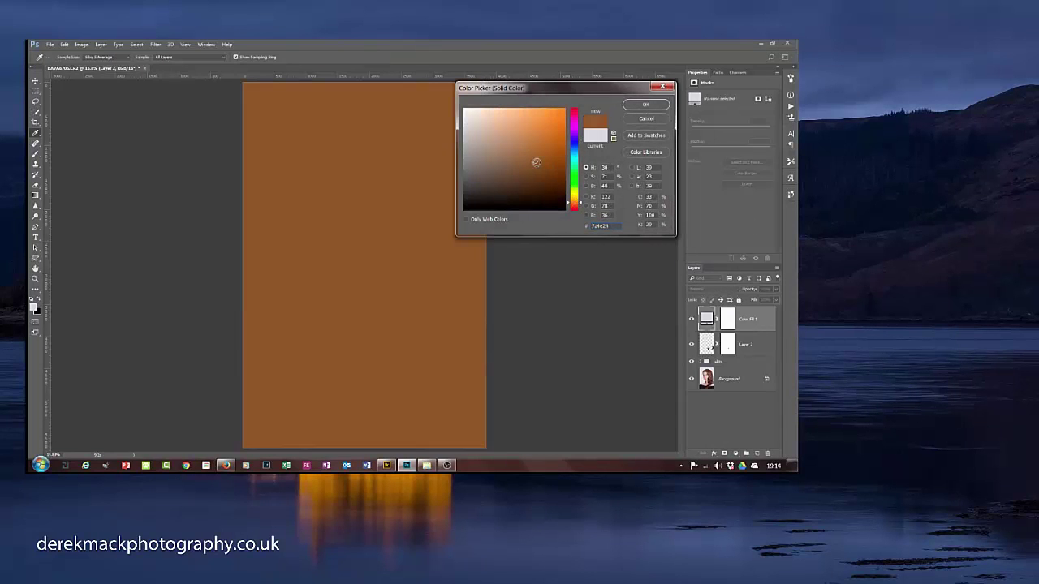
{"action": "left_click", "coordinate": [653, 105]}
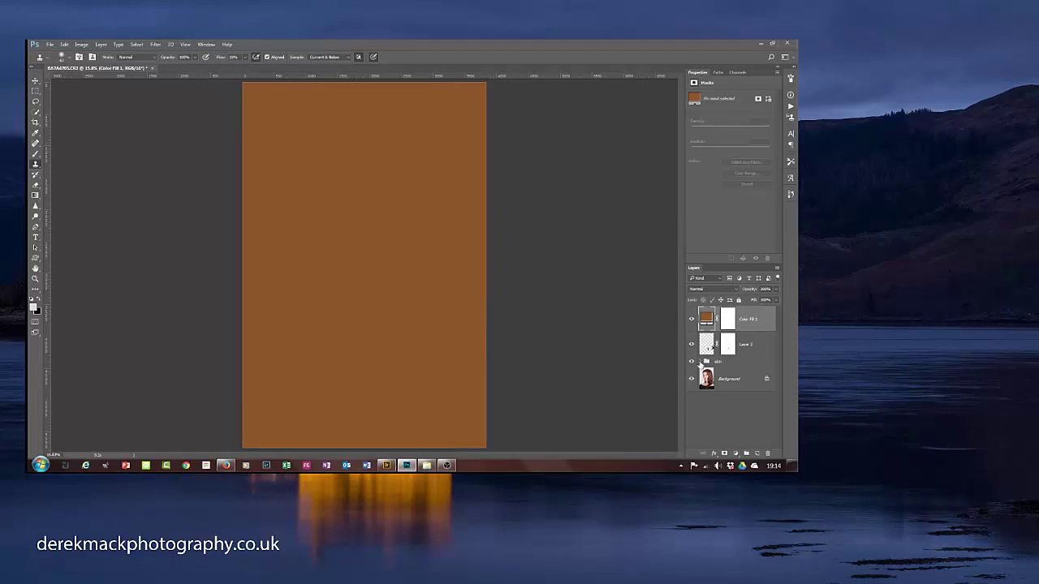
{"action": "left_click", "coordinate": [739, 454]}
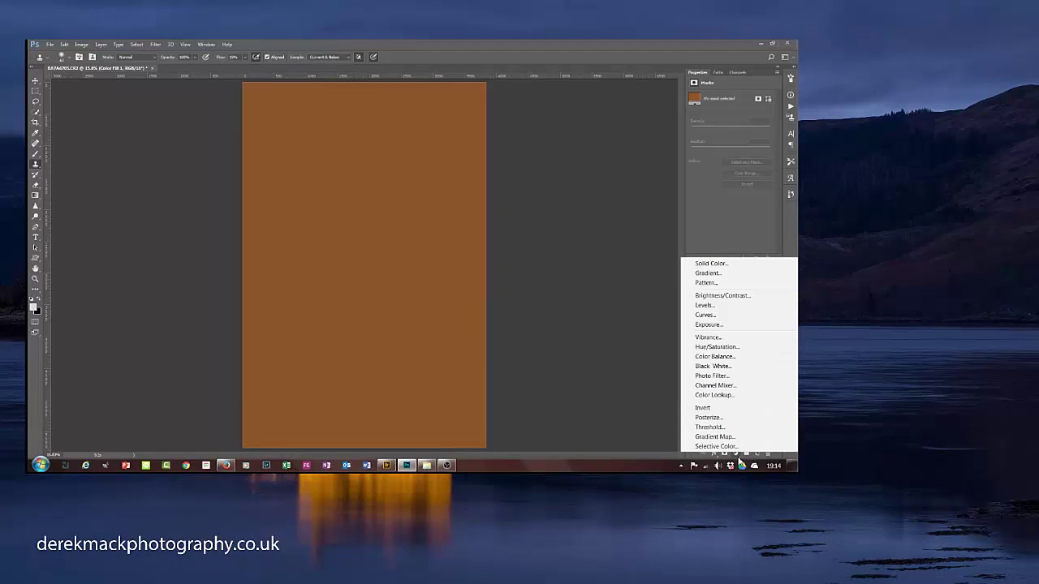
{"action": "key", "text": "Escape"}
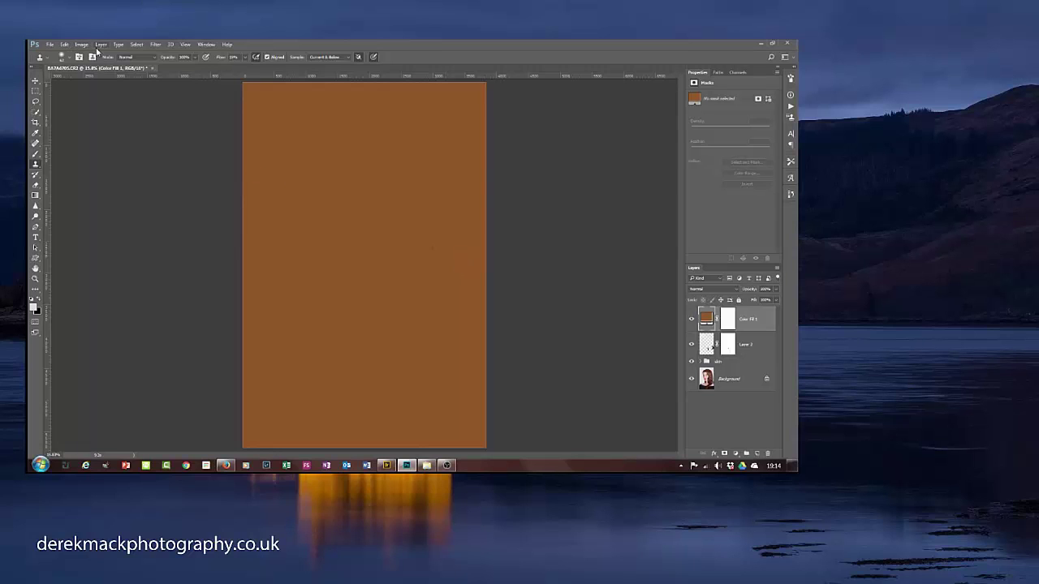
{"action": "left_click", "coordinate": [100, 44]}
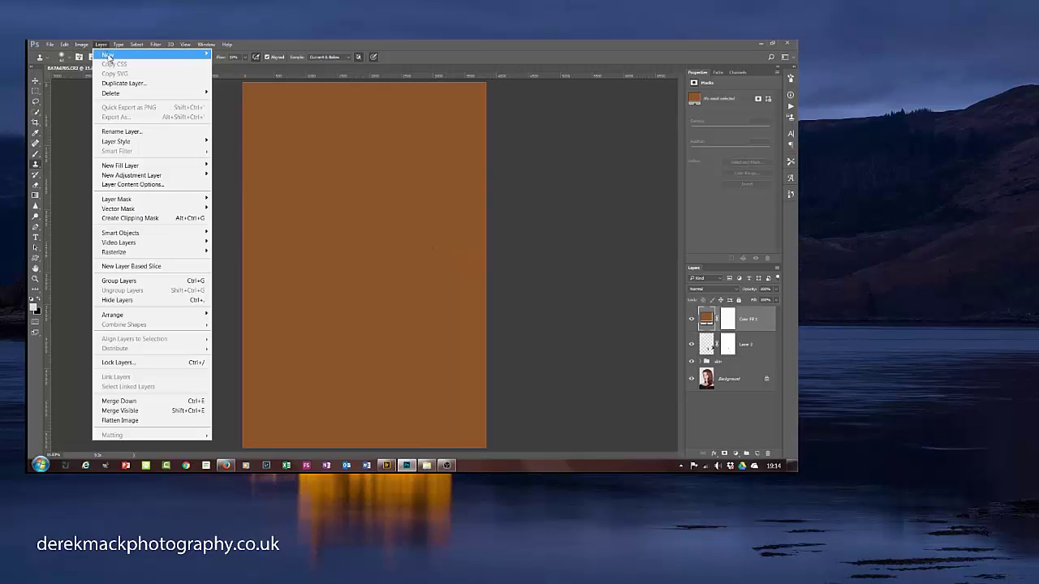
{"action": "mouse_move", "coordinate": [108, 55]}
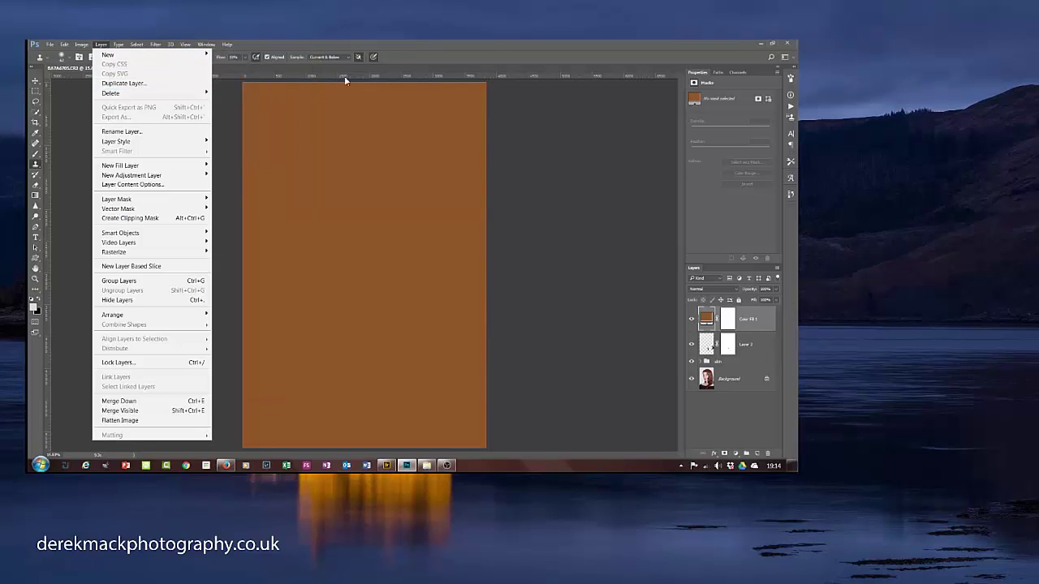
{"action": "left_click", "coordinate": [744, 432]}
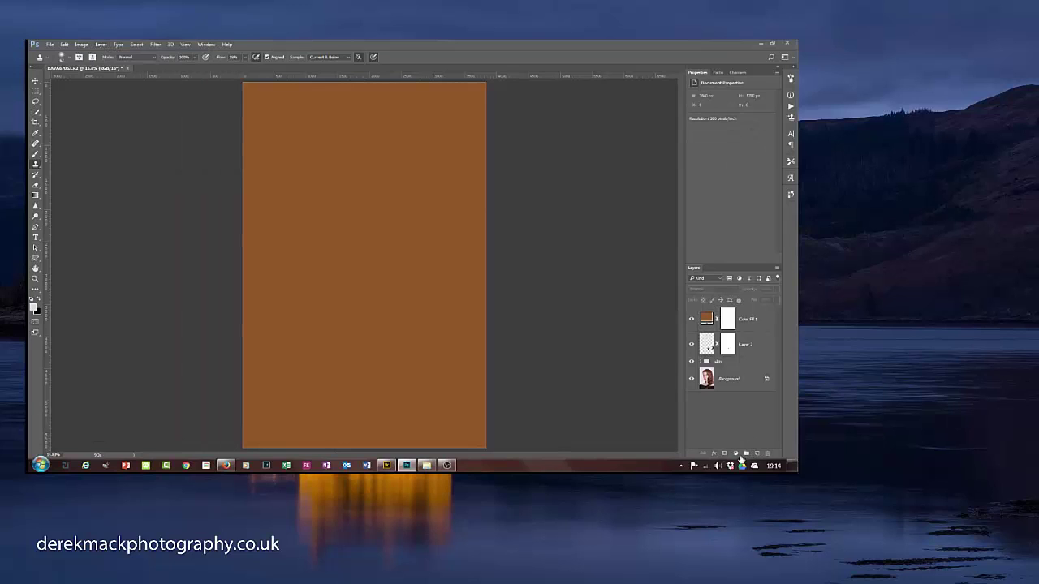
{"action": "left_click", "coordinate": [737, 454]}
{"action": "left_click", "coordinate": [737, 455]}
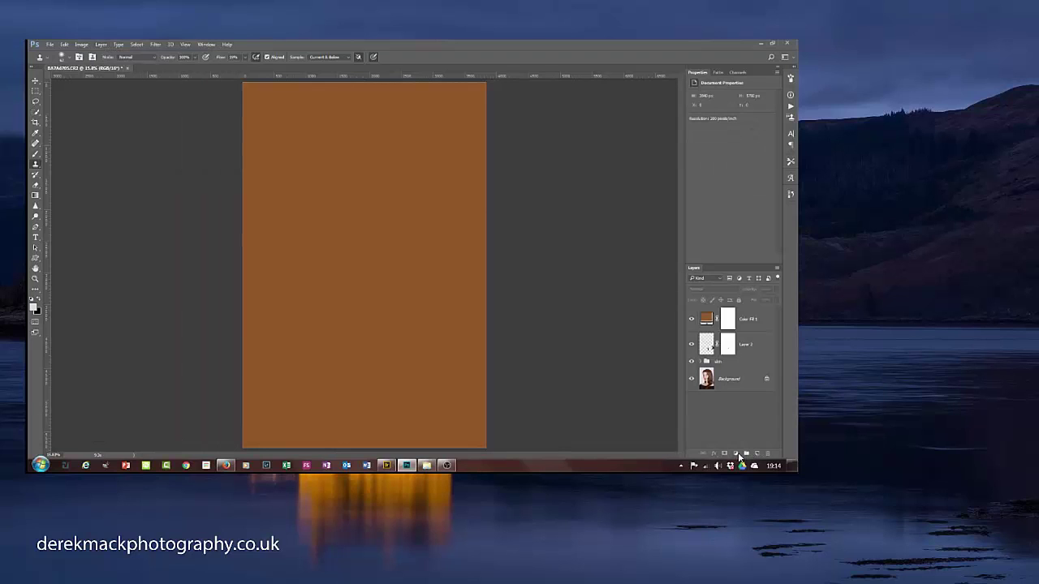
Step: Invert the Color Fill 1 mask to black and brush white on it over the fringe and crown to reveal the brown
{"action": "left_click", "coordinate": [728, 320]}
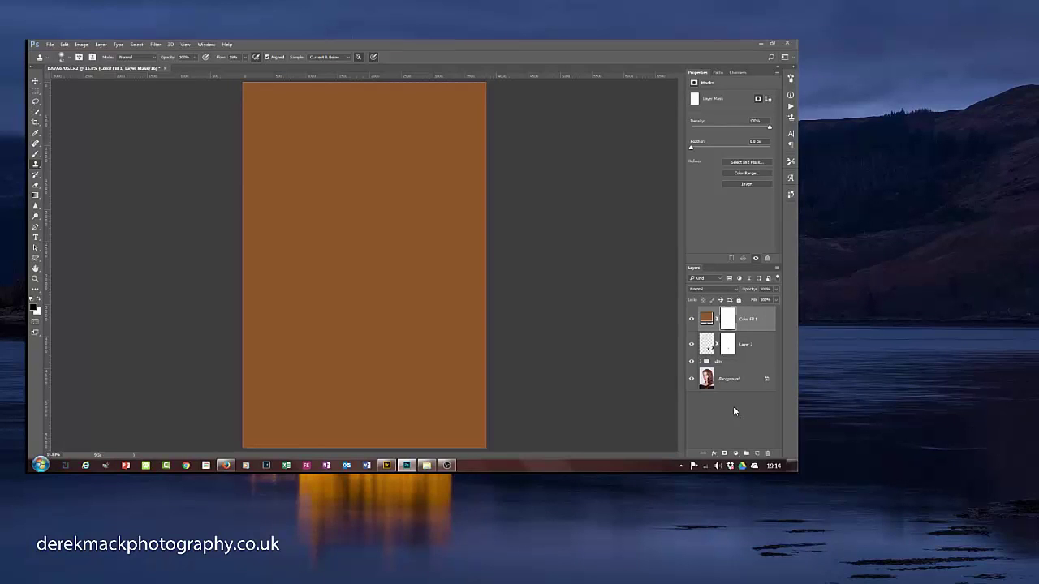
{"action": "key", "text": "ctrl+i"}
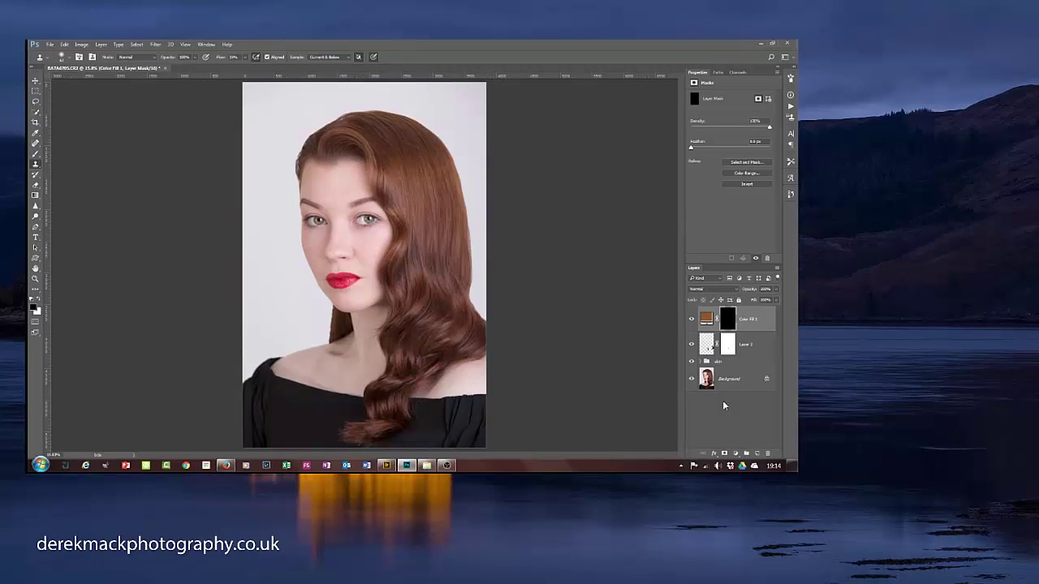
{"action": "key", "text": "ctrl+plus"}
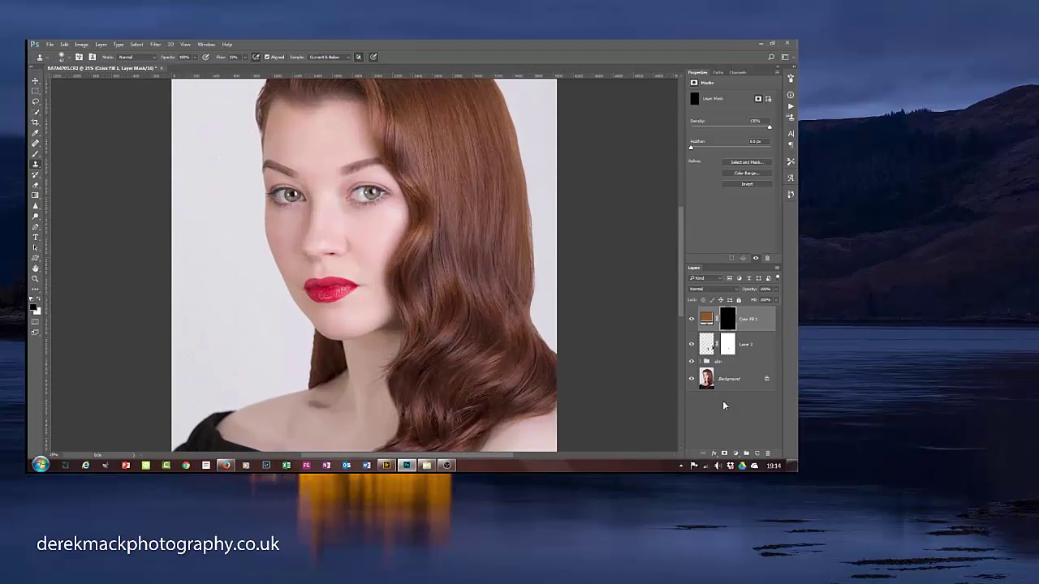
{"action": "mouse_move", "coordinate": [466, 165]}
{"action": "left_mouse_down"}
{"action": "mouse_move", "coordinate": [474, 224]}
{"action": "mouse_move", "coordinate": [478, 214]}
{"action": "left_mouse_up"}
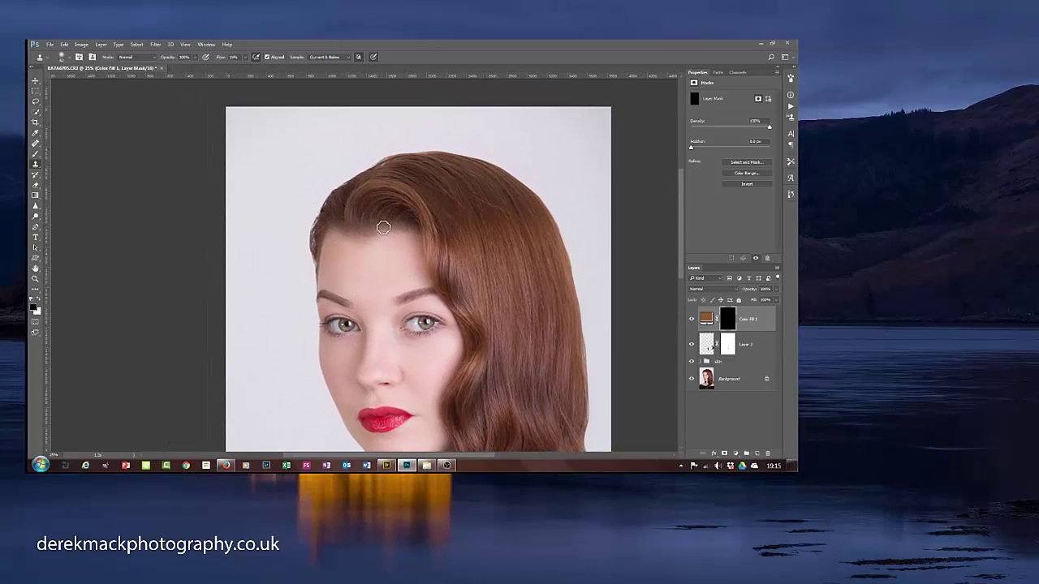
{"action": "key", "text": "b"}
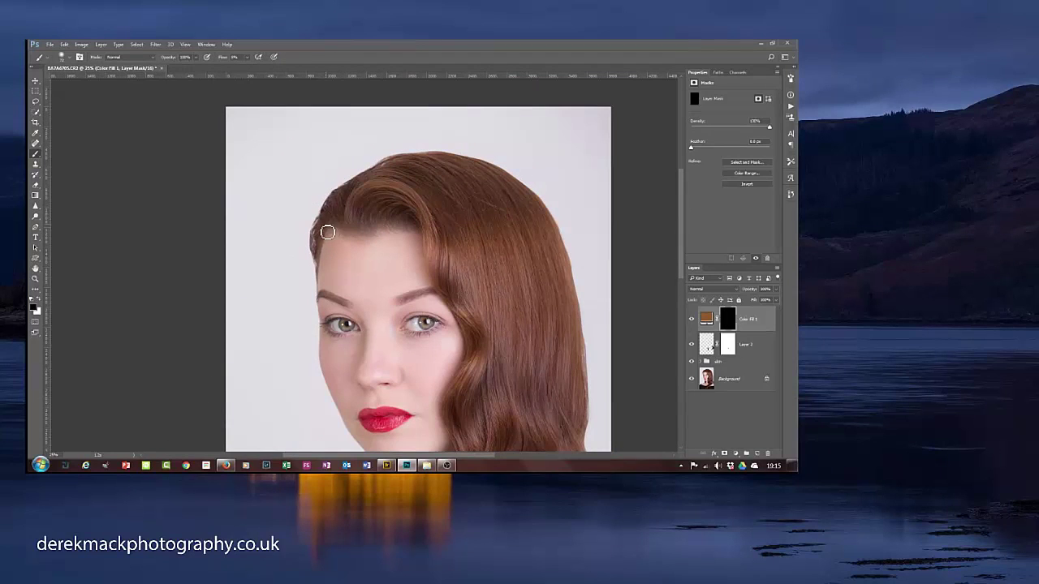
{"action": "key", "text": "x"}
{"action": "mouse_move", "coordinate": [328, 220]}
{"action": "left_mouse_down"}
{"action": "mouse_move", "coordinate": [317, 258]}
{"action": "mouse_move", "coordinate": [344, 195]}
{"action": "mouse_move", "coordinate": [330, 215]}
{"action": "mouse_move", "coordinate": [337, 201]}
{"action": "mouse_move", "coordinate": [331, 219]}
{"action": "mouse_move", "coordinate": [344, 204]}
{"action": "mouse_move", "coordinate": [340, 219]}
{"action": "mouse_move", "coordinate": [356, 231]}
{"action": "mouse_move", "coordinate": [353, 210]}
{"action": "mouse_move", "coordinate": [371, 187]}
{"action": "mouse_move", "coordinate": [345, 197]}
{"action": "mouse_move", "coordinate": [375, 179]}
{"action": "mouse_move", "coordinate": [336, 203]}
{"action": "mouse_move", "coordinate": [408, 178]}
{"action": "mouse_move", "coordinate": [382, 183]}
{"action": "mouse_move", "coordinate": [413, 186]}
{"action": "mouse_move", "coordinate": [441, 218]}
{"action": "left_mouse_up"}
{"action": "mouse_move", "coordinate": [435, 179]}
{"action": "left_mouse_down"}
{"action": "mouse_move", "coordinate": [406, 168]}
{"action": "mouse_move", "coordinate": [471, 211]}
{"action": "mouse_move", "coordinate": [489, 201]}
{"action": "mouse_move", "coordinate": [519, 211]}
{"action": "mouse_move", "coordinate": [460, 187]}
{"action": "mouse_move", "coordinate": [499, 208]}
{"action": "mouse_move", "coordinate": [482, 190]}
{"action": "mouse_move", "coordinate": [515, 199]}
{"action": "mouse_move", "coordinate": [485, 184]}
{"action": "mouse_move", "coordinate": [433, 169]}
{"action": "mouse_move", "coordinate": [495, 191]}
{"action": "left_mouse_up"}
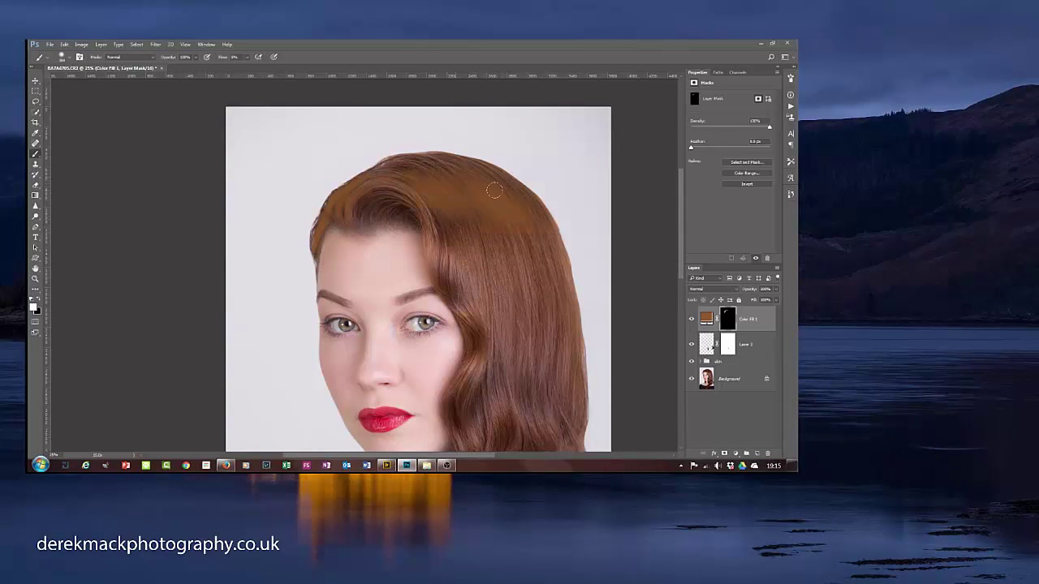
{"action": "mouse_move", "coordinate": [425, 171]}
{"action": "left_mouse_down"}
{"action": "mouse_move", "coordinate": [383, 167]}
{"action": "mouse_move", "coordinate": [413, 172]}
{"action": "mouse_move", "coordinate": [403, 191]}
{"action": "mouse_move", "coordinate": [362, 197]}
{"action": "mouse_move", "coordinate": [417, 196]}
{"action": "mouse_move", "coordinate": [499, 238]}
{"action": "mouse_move", "coordinate": [488, 261]}
{"action": "mouse_move", "coordinate": [473, 261]}
{"action": "mouse_move", "coordinate": [446, 208]}
{"action": "mouse_move", "coordinate": [457, 244]}
{"action": "mouse_move", "coordinate": [501, 285]}
{"action": "mouse_move", "coordinate": [525, 235]}
{"action": "mouse_move", "coordinate": [531, 283]}
{"action": "left_mouse_up"}
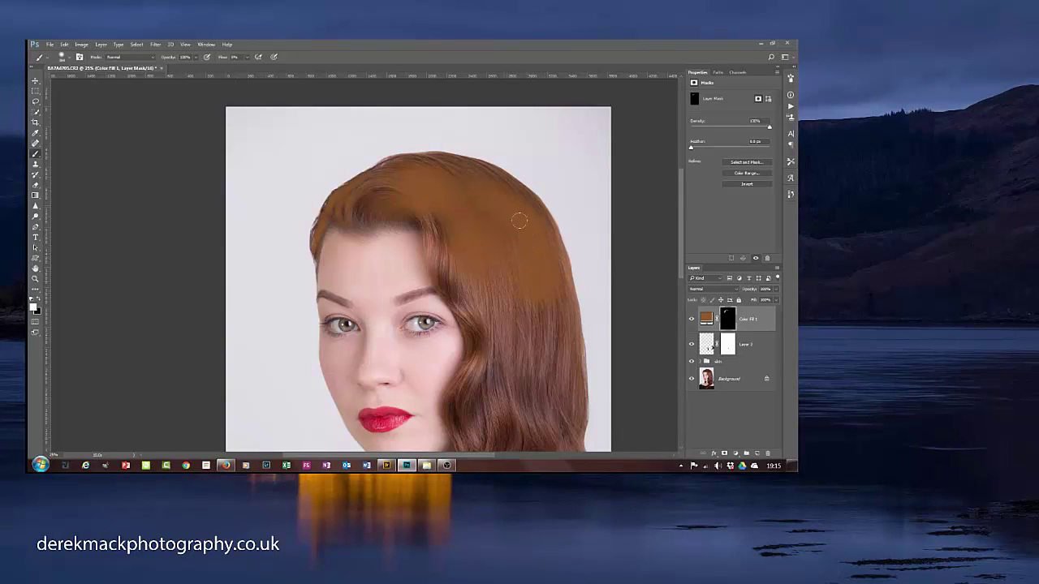
Step: Brush white on the mask over the backdrop beside the head and remove that patch by painting it black
{"action": "left_click_drag", "start_coordinate": [547, 130], "coordinate": [593, 143]}
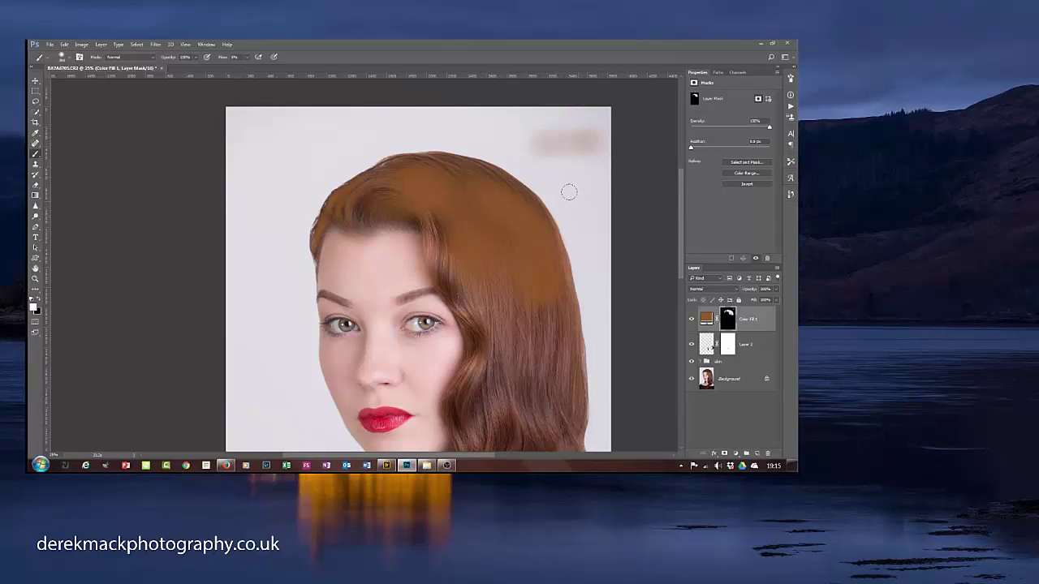
{"action": "key", "text": "x"}
{"action": "mouse_move", "coordinate": [528, 127]}
{"action": "left_mouse_down"}
{"action": "mouse_move", "coordinate": [587, 127]}
{"action": "mouse_move", "coordinate": [564, 116]}
{"action": "mouse_move", "coordinate": [574, 168]}
{"action": "mouse_move", "coordinate": [591, 135]}
{"action": "left_mouse_up"}
{"action": "key", "text": "x"}
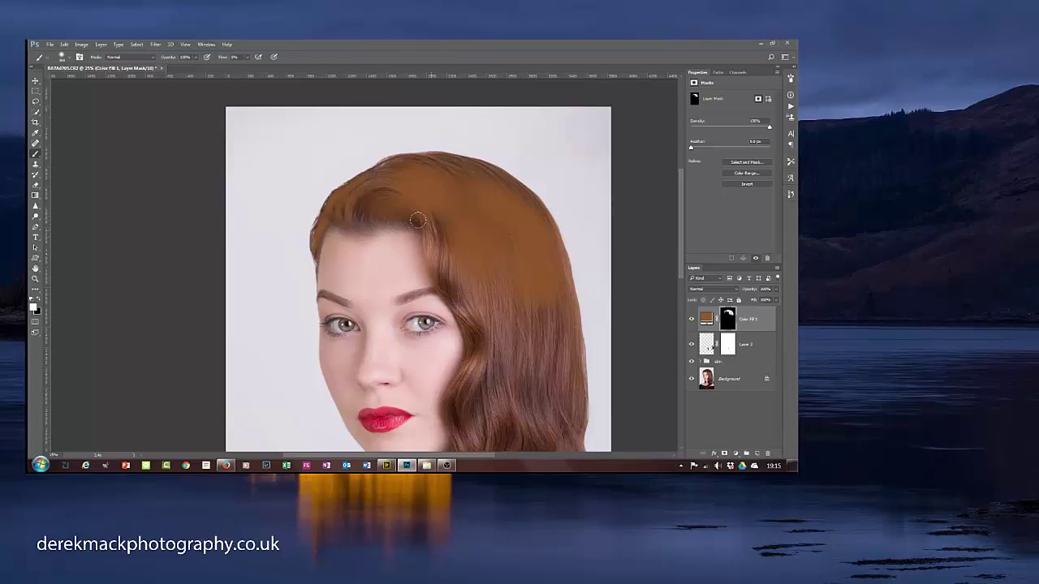
Step: Adjust the brush size and paint white on the mask over the front wave and the hair beside the face
{"action": "left_click_drag", "start_coordinate": [411, 213], "coordinate": [422, 199]}
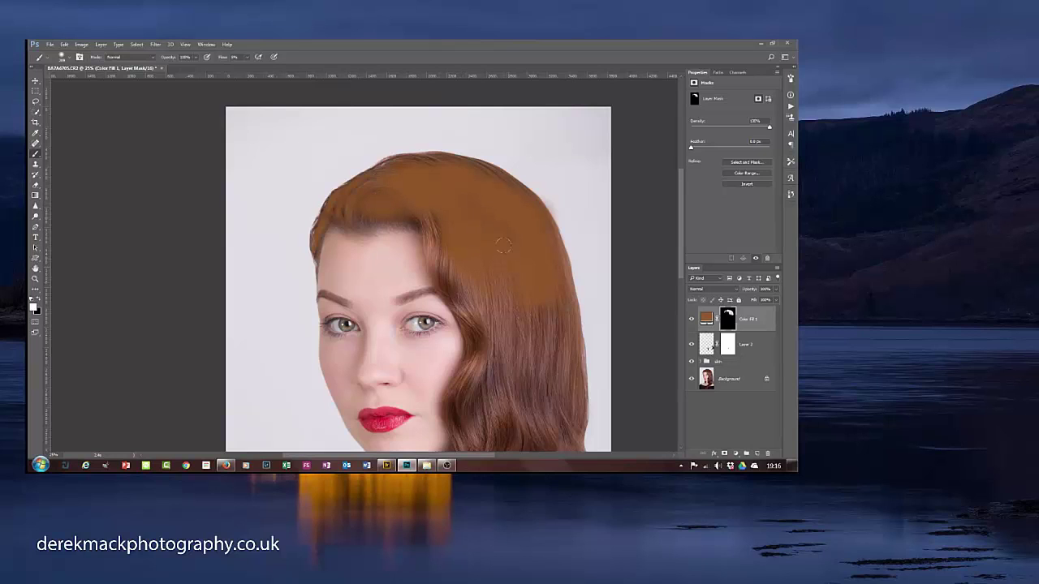
{"action": "right_click", "coordinate": [487, 181], "text": "alt"}
{"action": "mouse_move", "coordinate": [567, 289]}
{"action": "left_mouse_down"}
{"action": "mouse_move", "coordinate": [554, 356]}
{"action": "mouse_move", "coordinate": [548, 312]}
{"action": "mouse_move", "coordinate": [532, 300]}
{"action": "mouse_move", "coordinate": [543, 358]}
{"action": "mouse_move", "coordinate": [547, 302]}
{"action": "mouse_move", "coordinate": [474, 383]}
{"action": "mouse_move", "coordinate": [492, 380]}
{"action": "mouse_move", "coordinate": [474, 348]}
{"action": "mouse_move", "coordinate": [480, 319]}
{"action": "mouse_move", "coordinate": [490, 324]}
{"action": "mouse_move", "coordinate": [479, 337]}
{"action": "mouse_move", "coordinate": [450, 271]}
{"action": "mouse_move", "coordinate": [454, 255]}
{"action": "mouse_move", "coordinate": [450, 276]}
{"action": "mouse_move", "coordinate": [437, 237]}
{"action": "mouse_move", "coordinate": [466, 300]}
{"action": "mouse_move", "coordinate": [458, 284]}
{"action": "mouse_move", "coordinate": [457, 296]}
{"action": "mouse_move", "coordinate": [494, 298]}
{"action": "mouse_move", "coordinate": [484, 327]}
{"action": "mouse_move", "coordinate": [487, 252]}
{"action": "mouse_move", "coordinate": [524, 356]}
{"action": "mouse_move", "coordinate": [523, 325]}
{"action": "mouse_move", "coordinate": [516, 383]}
{"action": "mouse_move", "coordinate": [508, 320]}
{"action": "mouse_move", "coordinate": [477, 312]}
{"action": "mouse_move", "coordinate": [482, 346]}
{"action": "mouse_move", "coordinate": [522, 296]}
{"action": "left_mouse_up"}
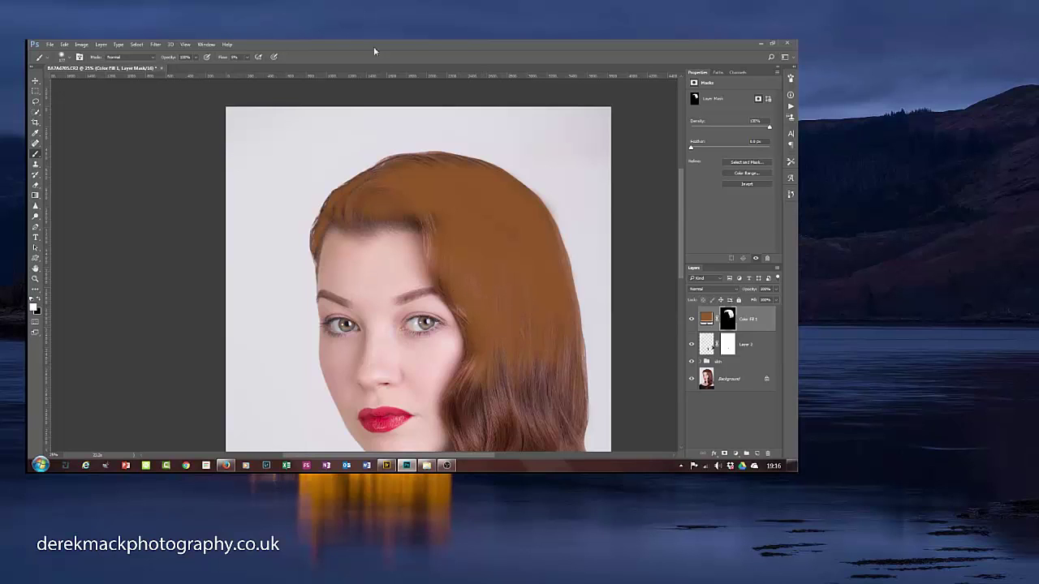
Step: Raise the brush flow and paint white on the Color Fill 1 mask over the long hair from beside the face to the shoulder
{"action": "left_click", "coordinate": [246, 58]}
{"action": "left_click_drag", "start_coordinate": [527, 325], "coordinate": [520, 289]}
{"action": "mouse_move", "coordinate": [431, 179]}
{"action": "left_mouse_down"}
{"action": "mouse_move", "coordinate": [430, 222]}
{"action": "mouse_move", "coordinate": [422, 170]}
{"action": "mouse_move", "coordinate": [352, 176]}
{"action": "mouse_move", "coordinate": [403, 172]}
{"action": "mouse_move", "coordinate": [366, 180]}
{"action": "mouse_move", "coordinate": [383, 155]}
{"action": "mouse_move", "coordinate": [378, 141]}
{"action": "mouse_move", "coordinate": [436, 141]}
{"action": "mouse_move", "coordinate": [417, 130]}
{"action": "mouse_move", "coordinate": [442, 131]}
{"action": "mouse_move", "coordinate": [336, 167]}
{"action": "mouse_move", "coordinate": [393, 133]}
{"action": "left_mouse_up"}
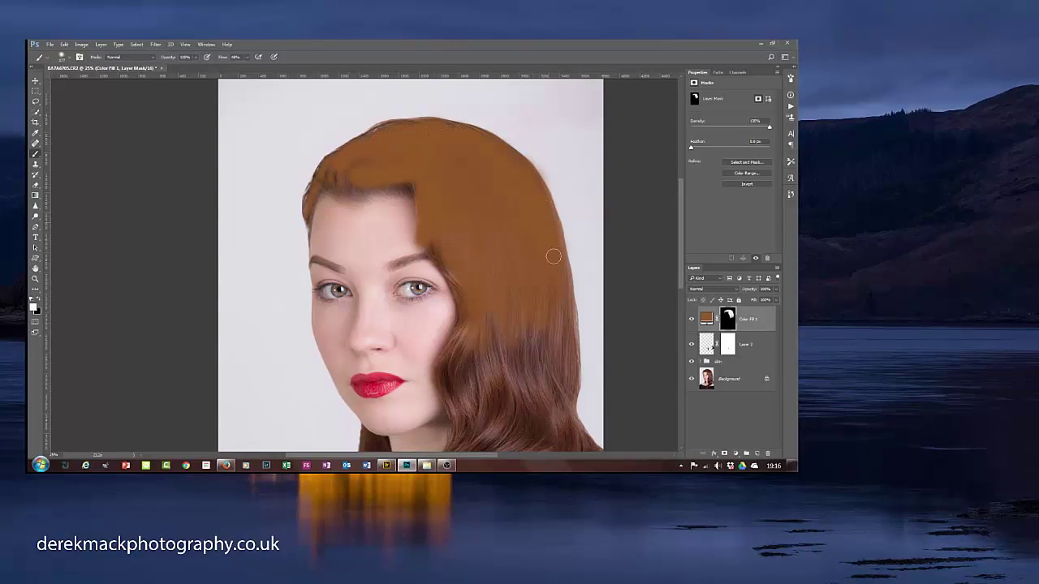
{"action": "mouse_move", "coordinate": [551, 269]}
{"action": "left_mouse_down"}
{"action": "mouse_move", "coordinate": [523, 367]}
{"action": "mouse_move", "coordinate": [511, 306]}
{"action": "mouse_move", "coordinate": [494, 283]}
{"action": "mouse_move", "coordinate": [480, 366]}
{"action": "mouse_move", "coordinate": [469, 345]}
{"action": "mouse_move", "coordinate": [462, 357]}
{"action": "mouse_move", "coordinate": [460, 330]}
{"action": "mouse_move", "coordinate": [465, 407]}
{"action": "mouse_move", "coordinate": [461, 387]}
{"action": "mouse_move", "coordinate": [454, 399]}
{"action": "mouse_move", "coordinate": [482, 374]}
{"action": "mouse_move", "coordinate": [481, 397]}
{"action": "mouse_move", "coordinate": [467, 377]}
{"action": "mouse_move", "coordinate": [459, 392]}
{"action": "mouse_move", "coordinate": [449, 384]}
{"action": "mouse_move", "coordinate": [455, 364]}
{"action": "mouse_move", "coordinate": [483, 355]}
{"action": "left_mouse_up"}
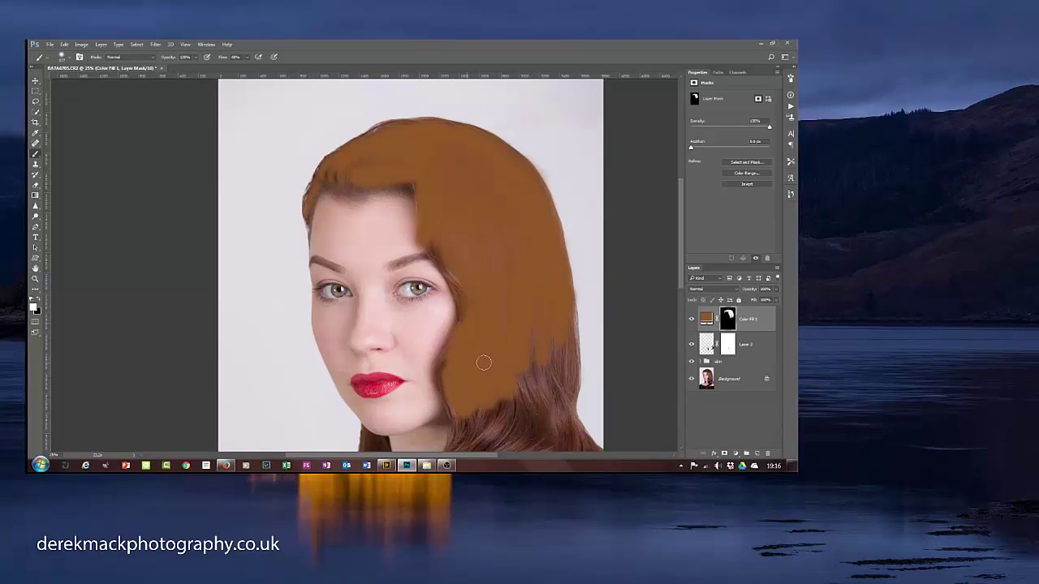
{"action": "mouse_move", "coordinate": [522, 395]}
{"action": "left_mouse_down"}
{"action": "mouse_move", "coordinate": [486, 247]}
{"action": "mouse_move", "coordinate": [502, 301]}
{"action": "mouse_move", "coordinate": [537, 263]}
{"action": "mouse_move", "coordinate": [527, 287]}
{"action": "mouse_move", "coordinate": [536, 280]}
{"action": "mouse_move", "coordinate": [535, 315]}
{"action": "mouse_move", "coordinate": [541, 215]}
{"action": "mouse_move", "coordinate": [542, 297]}
{"action": "mouse_move", "coordinate": [522, 212]}
{"action": "mouse_move", "coordinate": [515, 287]}
{"action": "mouse_move", "coordinate": [493, 212]}
{"action": "mouse_move", "coordinate": [446, 354]}
{"action": "mouse_move", "coordinate": [453, 314]}
{"action": "mouse_move", "coordinate": [419, 376]}
{"action": "mouse_move", "coordinate": [426, 394]}
{"action": "mouse_move", "coordinate": [427, 371]}
{"action": "mouse_move", "coordinate": [428, 407]}
{"action": "mouse_move", "coordinate": [444, 389]}
{"action": "mouse_move", "coordinate": [444, 352]}
{"action": "mouse_move", "coordinate": [462, 376]}
{"action": "mouse_move", "coordinate": [493, 376]}
{"action": "mouse_move", "coordinate": [486, 391]}
{"action": "mouse_move", "coordinate": [509, 378]}
{"action": "mouse_move", "coordinate": [556, 397]}
{"action": "mouse_move", "coordinate": [522, 382]}
{"action": "mouse_move", "coordinate": [573, 384]}
{"action": "mouse_move", "coordinate": [543, 337]}
{"action": "mouse_move", "coordinate": [497, 398]}
{"action": "mouse_move", "coordinate": [545, 393]}
{"action": "mouse_move", "coordinate": [543, 406]}
{"action": "mouse_move", "coordinate": [532, 406]}
{"action": "mouse_move", "coordinate": [566, 362]}
{"action": "left_mouse_up"}
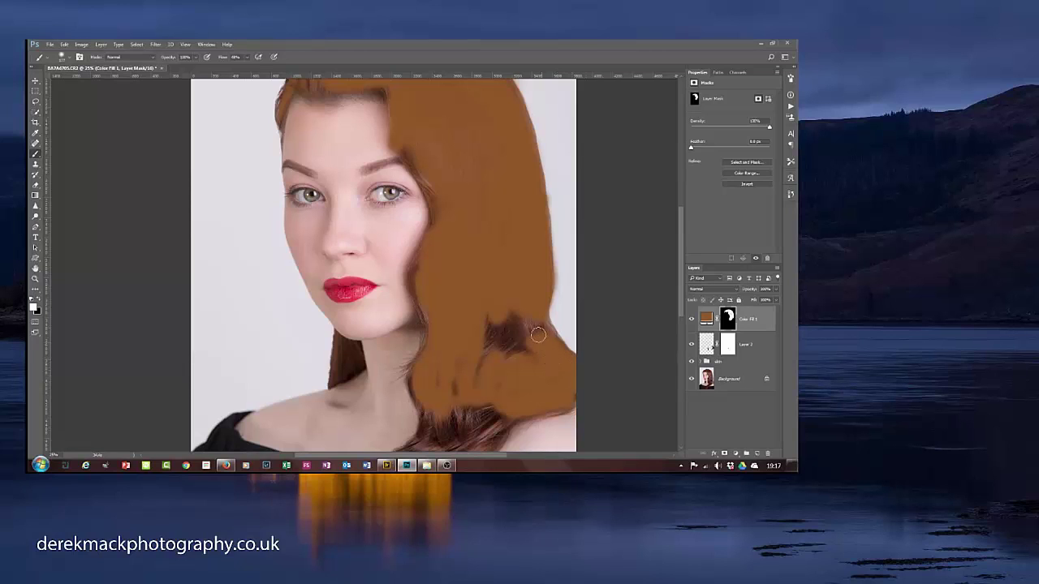
{"action": "mouse_move", "coordinate": [524, 318]}
{"action": "left_mouse_down"}
{"action": "mouse_move", "coordinate": [502, 343]}
{"action": "mouse_move", "coordinate": [498, 327]}
{"action": "mouse_move", "coordinate": [508, 366]}
{"action": "mouse_move", "coordinate": [496, 315]}
{"action": "mouse_move", "coordinate": [464, 380]}
{"action": "mouse_move", "coordinate": [444, 367]}
{"action": "mouse_move", "coordinate": [417, 379]}
{"action": "mouse_move", "coordinate": [436, 391]}
{"action": "mouse_move", "coordinate": [503, 370]}
{"action": "left_mouse_up"}
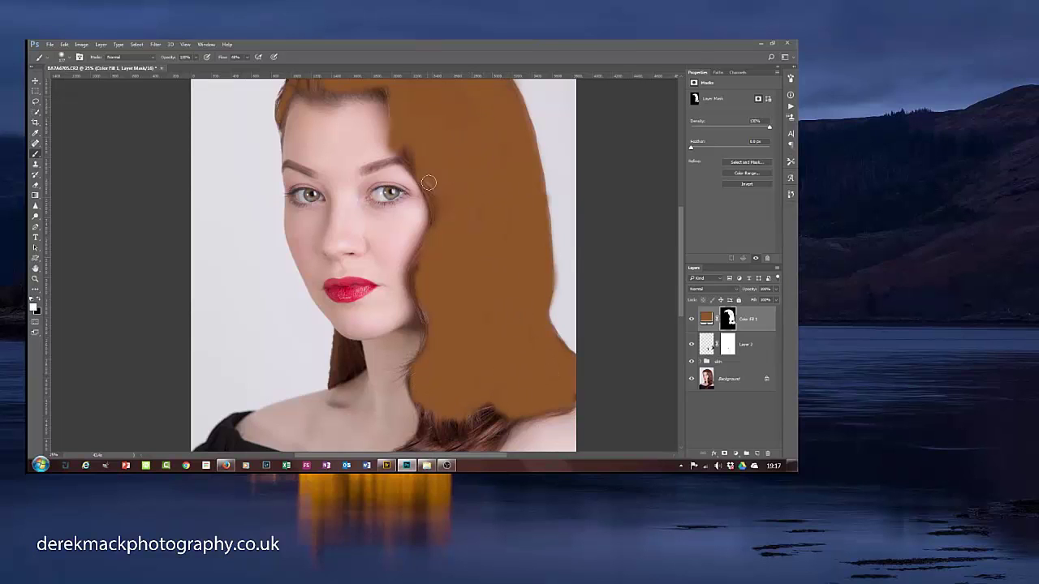
Step: Paint white on the mask over the lower curl across the dress and the hair behind the neck
{"action": "left_click_drag", "start_coordinate": [466, 293], "coordinate": [460, 208]}
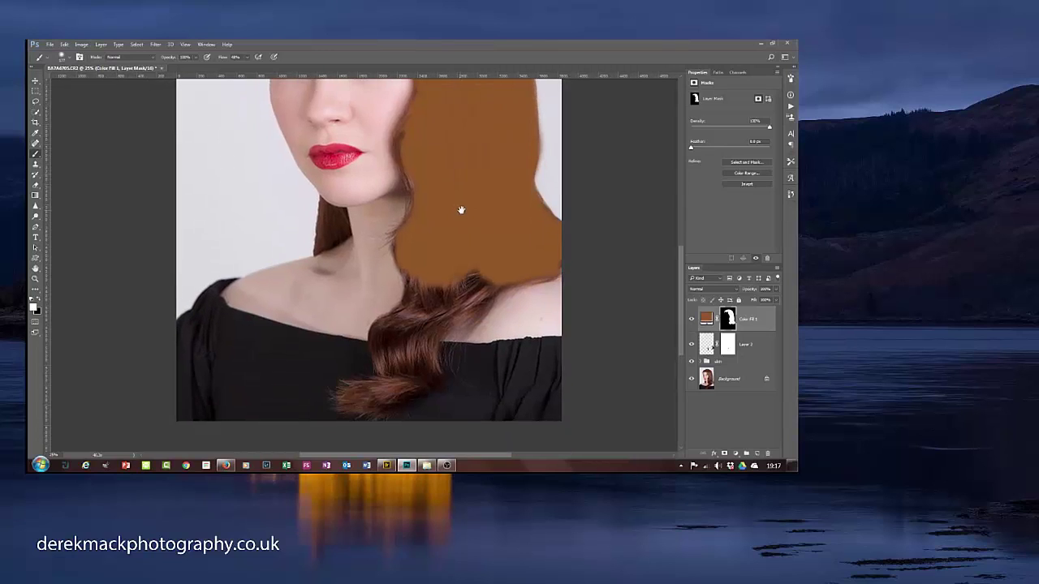
{"action": "mouse_move", "coordinate": [405, 150]}
{"action": "left_mouse_down"}
{"action": "mouse_move", "coordinate": [445, 279]}
{"action": "mouse_move", "coordinate": [422, 290]}
{"action": "mouse_move", "coordinate": [376, 358]}
{"action": "mouse_move", "coordinate": [395, 374]}
{"action": "mouse_move", "coordinate": [407, 359]}
{"action": "mouse_move", "coordinate": [397, 336]}
{"action": "mouse_move", "coordinate": [404, 362]}
{"action": "mouse_move", "coordinate": [430, 345]}
{"action": "mouse_move", "coordinate": [429, 373]}
{"action": "mouse_move", "coordinate": [444, 325]}
{"action": "mouse_move", "coordinate": [469, 312]}
{"action": "mouse_move", "coordinate": [436, 340]}
{"action": "mouse_move", "coordinate": [500, 294]}
{"action": "mouse_move", "coordinate": [433, 337]}
{"action": "mouse_move", "coordinate": [495, 284]}
{"action": "mouse_move", "coordinate": [476, 286]}
{"action": "mouse_move", "coordinate": [424, 334]}
{"action": "mouse_move", "coordinate": [439, 289]}
{"action": "mouse_move", "coordinate": [414, 313]}
{"action": "mouse_move", "coordinate": [402, 342]}
{"action": "mouse_move", "coordinate": [420, 325]}
{"action": "mouse_move", "coordinate": [421, 350]}
{"action": "left_mouse_up"}
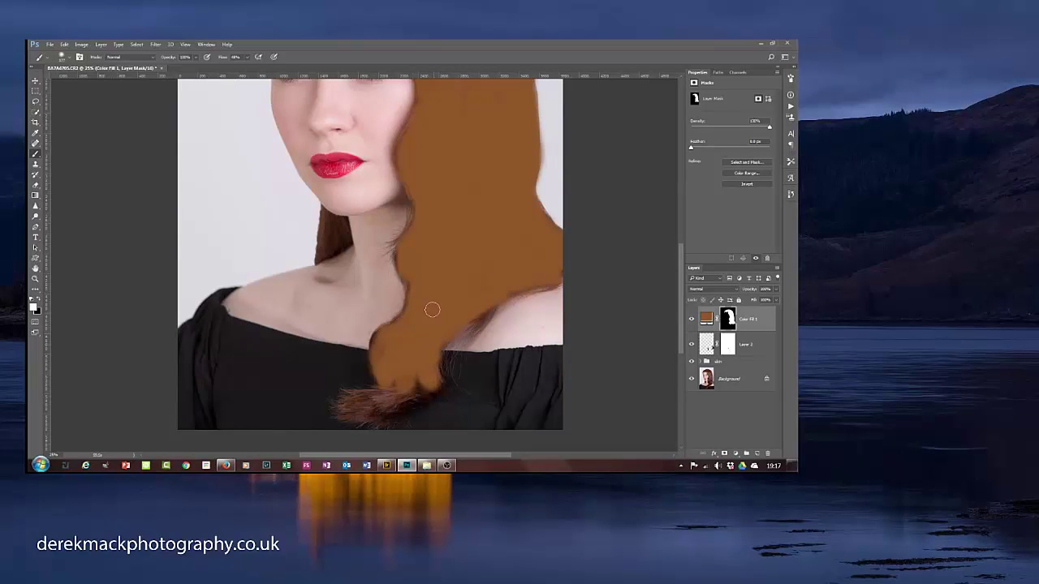
{"action": "mouse_move", "coordinate": [386, 396]}
{"action": "left_mouse_down"}
{"action": "mouse_move", "coordinate": [342, 402]}
{"action": "mouse_move", "coordinate": [392, 402]}
{"action": "mouse_move", "coordinate": [360, 415]}
{"action": "mouse_move", "coordinate": [411, 399]}
{"action": "mouse_move", "coordinate": [418, 368]}
{"action": "mouse_move", "coordinate": [349, 398]}
{"action": "mouse_move", "coordinate": [365, 418]}
{"action": "mouse_move", "coordinate": [422, 339]}
{"action": "mouse_move", "coordinate": [420, 350]}
{"action": "mouse_move", "coordinate": [379, 339]}
{"action": "left_mouse_up"}
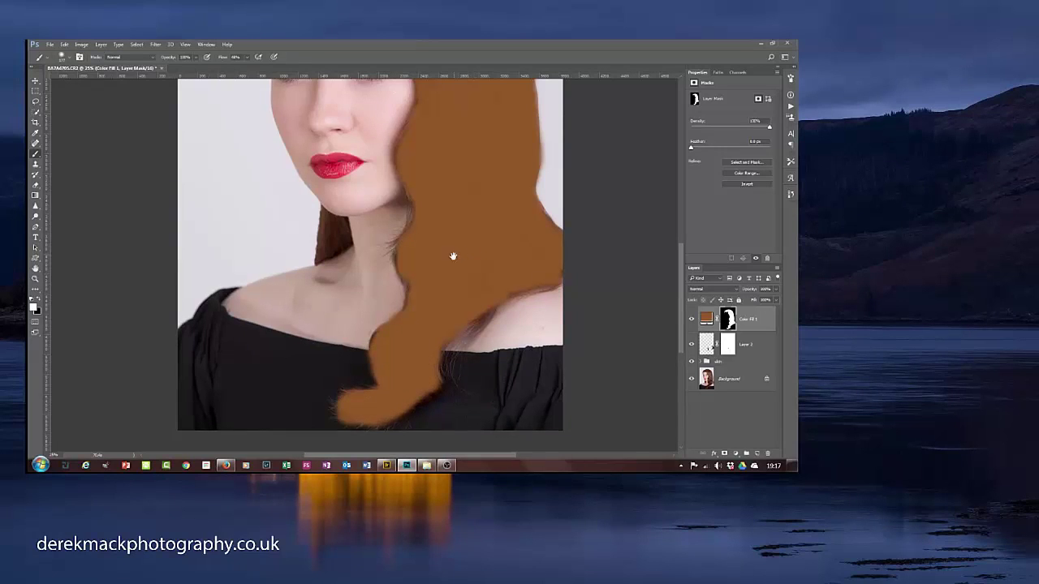
{"action": "mouse_move", "coordinate": [453, 255]}
{"action": "left_mouse_down"}
{"action": "mouse_move", "coordinate": [406, 309]}
{"action": "mouse_move", "coordinate": [459, 290]}
{"action": "left_mouse_up"}
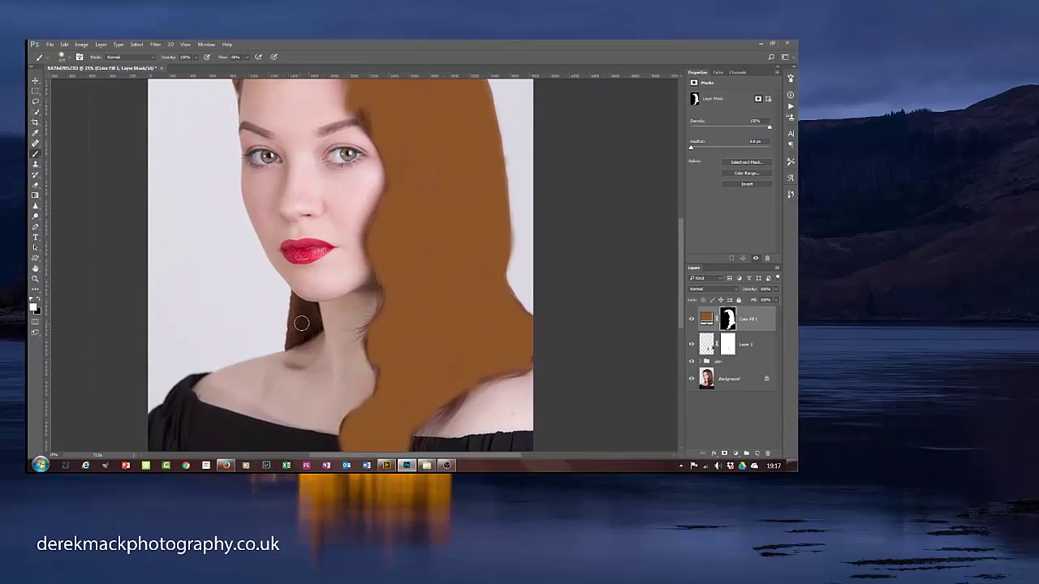
{"action": "mouse_move", "coordinate": [297, 325]}
{"action": "left_mouse_down"}
{"action": "mouse_move", "coordinate": [290, 332]}
{"action": "mouse_move", "coordinate": [301, 335]}
{"action": "mouse_move", "coordinate": [312, 312]}
{"action": "mouse_move", "coordinate": [298, 309]}
{"action": "mouse_move", "coordinate": [315, 328]}
{"action": "mouse_move", "coordinate": [302, 335]}
{"action": "mouse_move", "coordinate": [301, 312]}
{"action": "mouse_move", "coordinate": [297, 333]}
{"action": "left_mouse_up"}
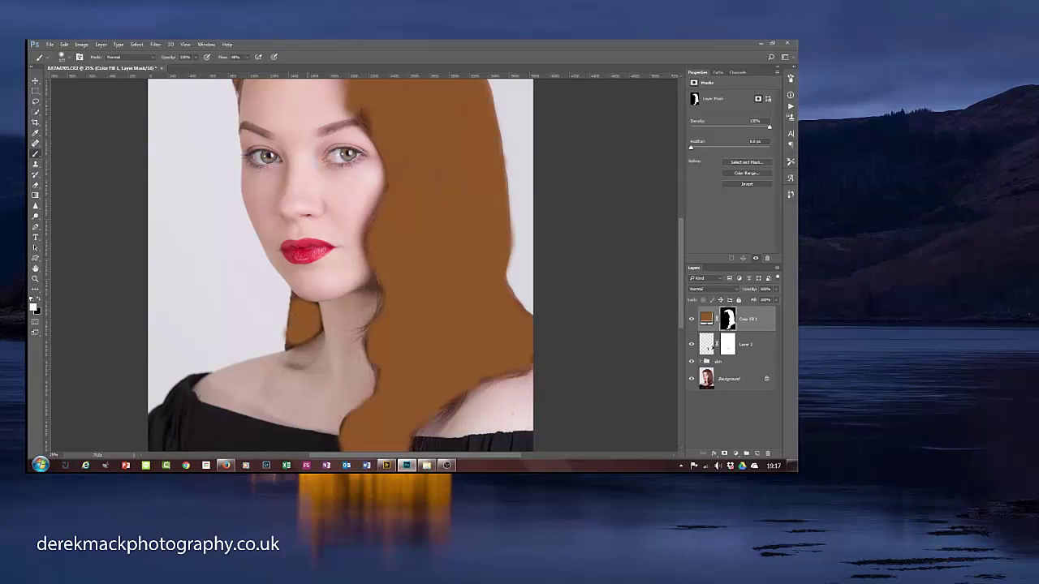
Step: In Color Fill 1's Blend If settings, split the underlying layer's shadow slider into about 35 and 255 and apply it
{"action": "double_click", "coordinate": [768, 318]}
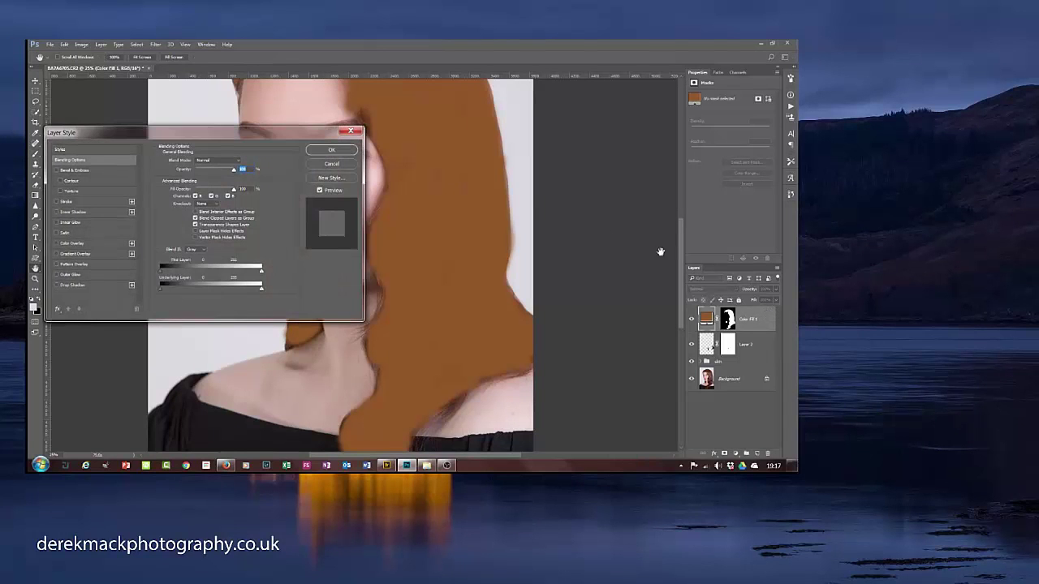
{"action": "left_click_drag", "start_coordinate": [297, 136], "coordinate": [651, 103]}
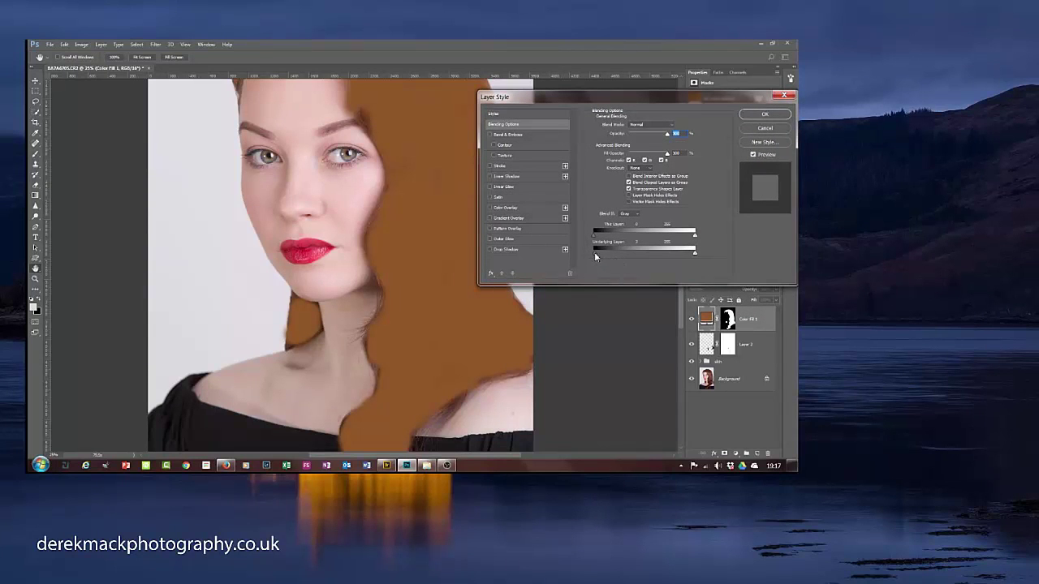
{"action": "left_click_drag", "start_coordinate": [594, 251], "coordinate": [607, 251]}
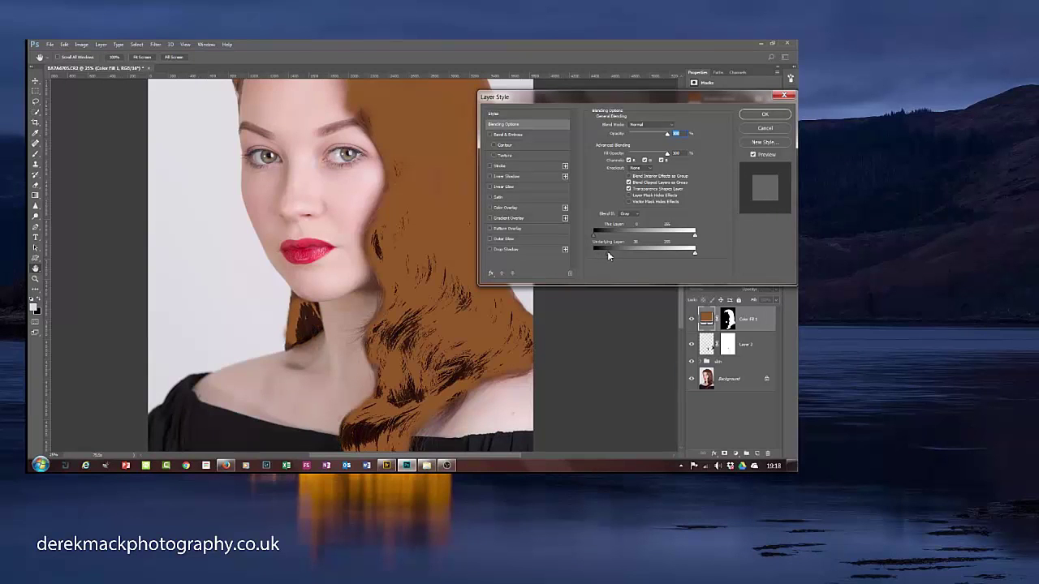
{"action": "key", "text": "alt"}
{"action": "left_click_drag", "start_coordinate": [612, 252], "coordinate": [632, 253]}
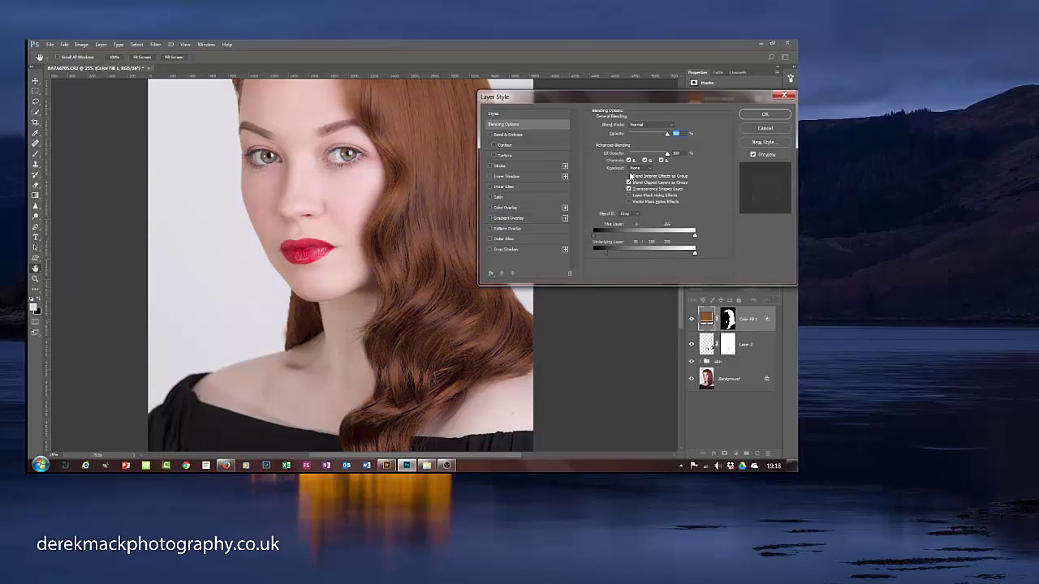
{"action": "left_click_drag", "start_coordinate": [659, 96], "coordinate": [662, 170]}
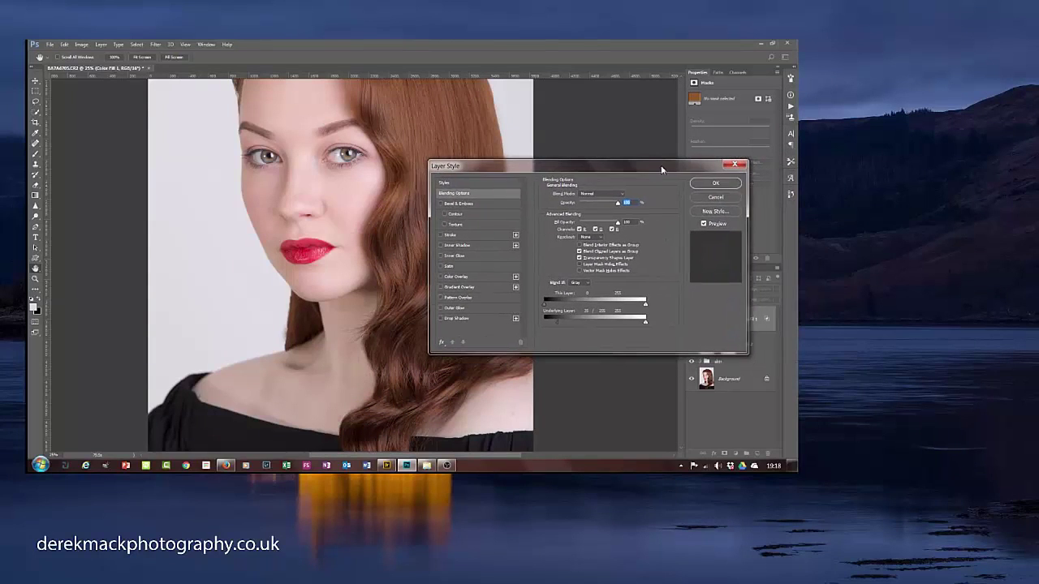
{"action": "left_click", "coordinate": [715, 183]}
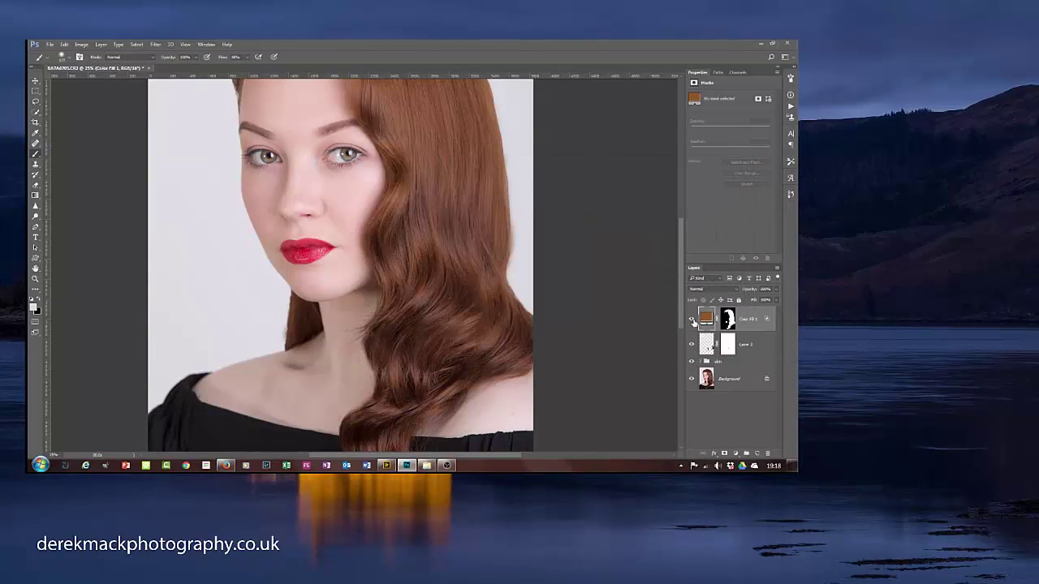
Step: Toggle Color Fill 1's visibility to compare the hair with and without the colour
{"action": "left_click", "coordinate": [691, 320]}
{"action": "left_click", "coordinate": [692, 321]}
{"action": "left_click", "coordinate": [692, 323]}
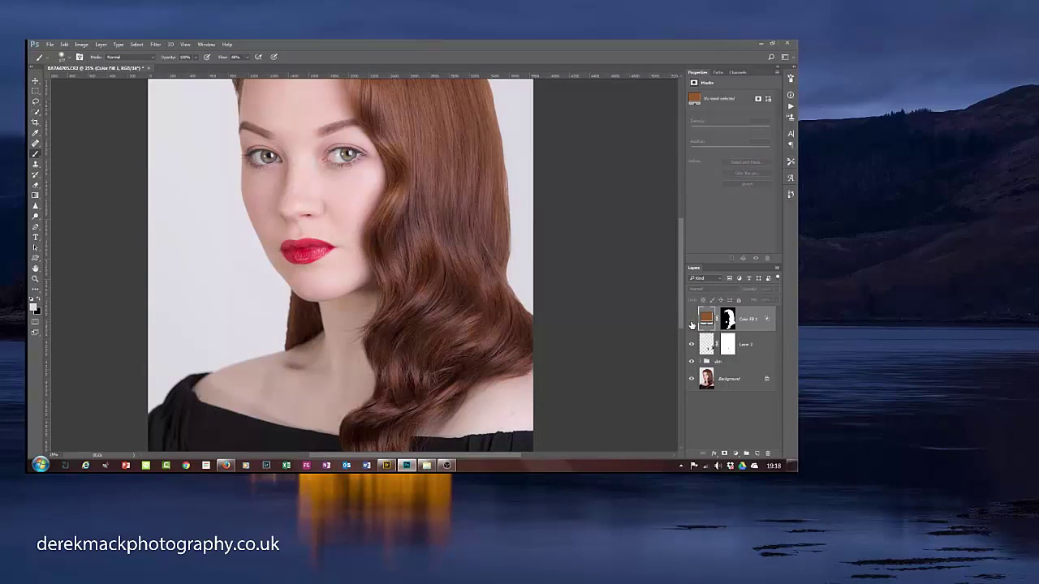
{"action": "left_click", "coordinate": [692, 322]}
{"action": "left_click", "coordinate": [692, 322]}
{"action": "left_click", "coordinate": [692, 321]}
Step: Try Soft Light on Color Fill 1, set its blend mode to Overlay and duplicate the layer
{"action": "left_click", "coordinate": [715, 291]}
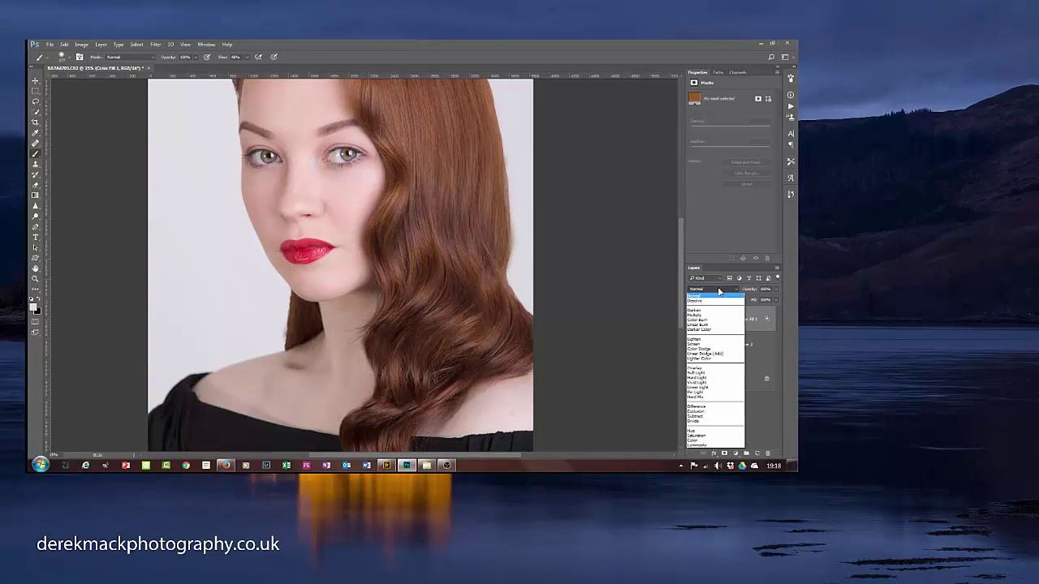
{"action": "left_click", "coordinate": [716, 374]}
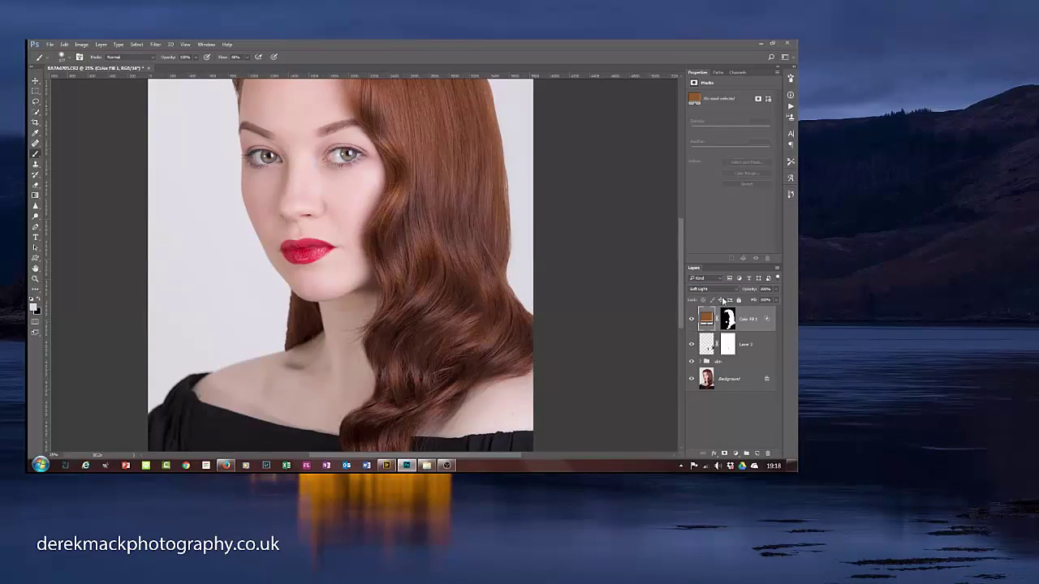
{"action": "left_click", "coordinate": [721, 289]}
{"action": "left_click", "coordinate": [713, 371]}
{"action": "key", "text": "ctrl+j"}
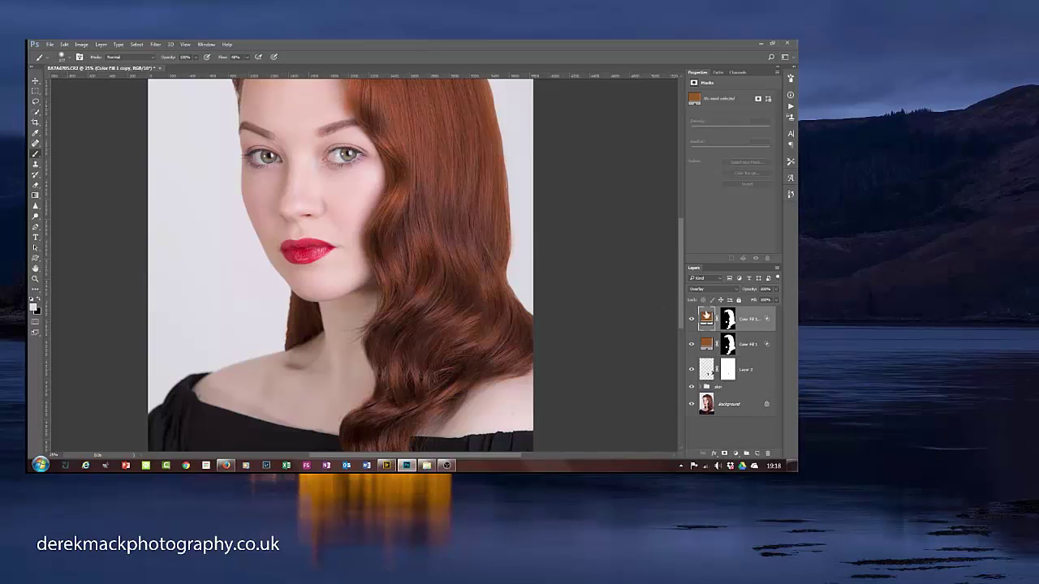
Step: For the duplicated fill, reset Blend If's underlying shadows to 0, split the highlight slider down to 0, and choose Soft Light
{"action": "double_click", "coordinate": [767, 320]}
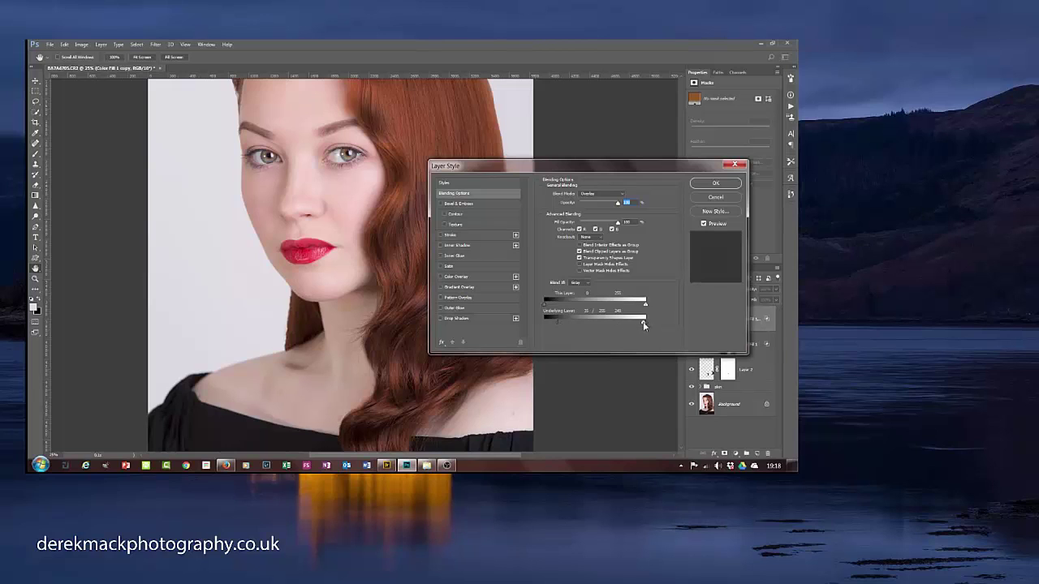
{"action": "left_click_drag", "start_coordinate": [645, 323], "coordinate": [527, 323]}
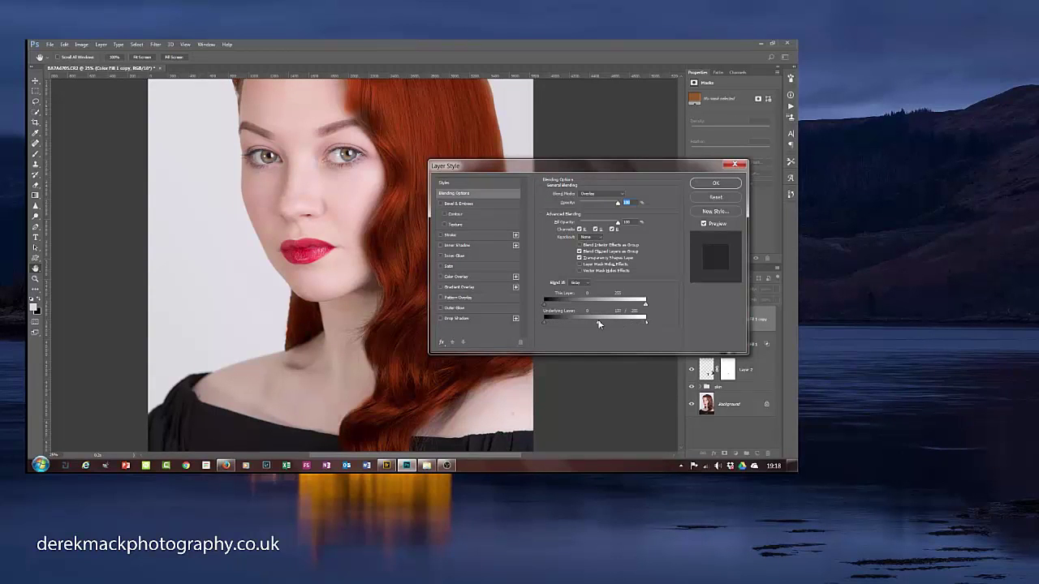
{"action": "left_click_drag", "start_coordinate": [599, 324], "coordinate": [538, 323]}
{"action": "key", "text": "alt"}
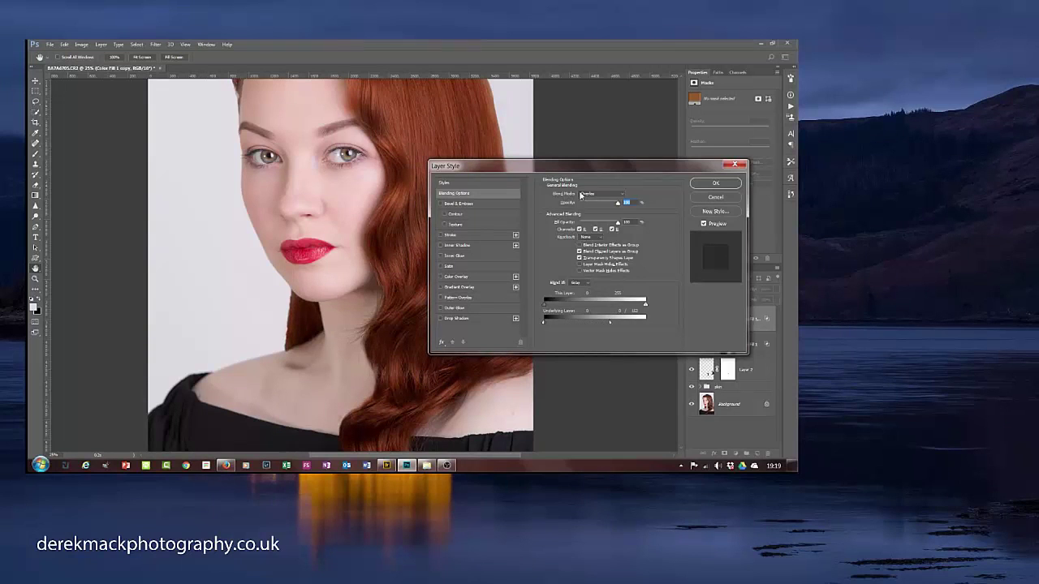
{"action": "left_click", "coordinate": [581, 196]}
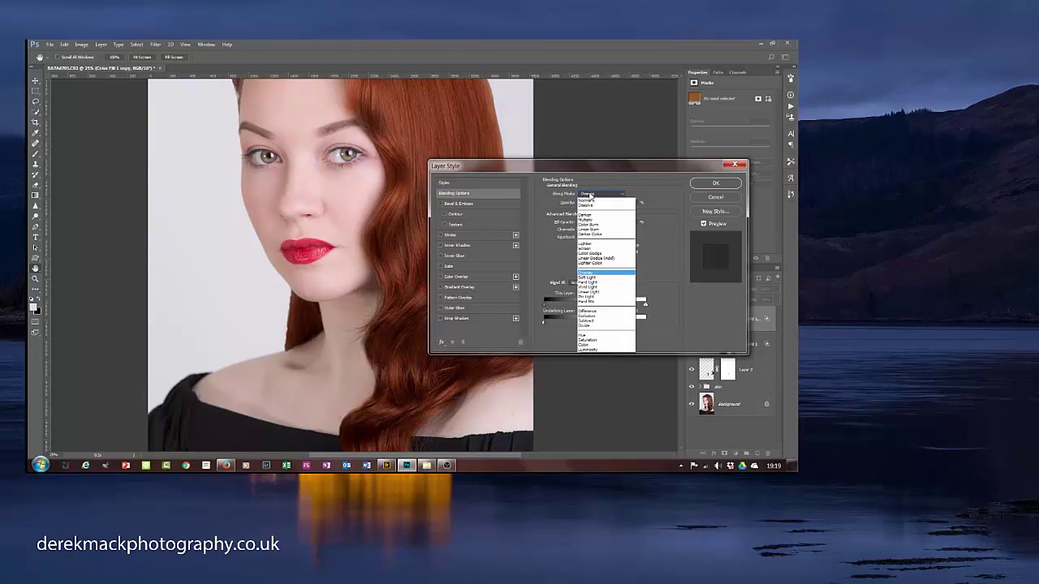
{"action": "left_click", "coordinate": [585, 279]}
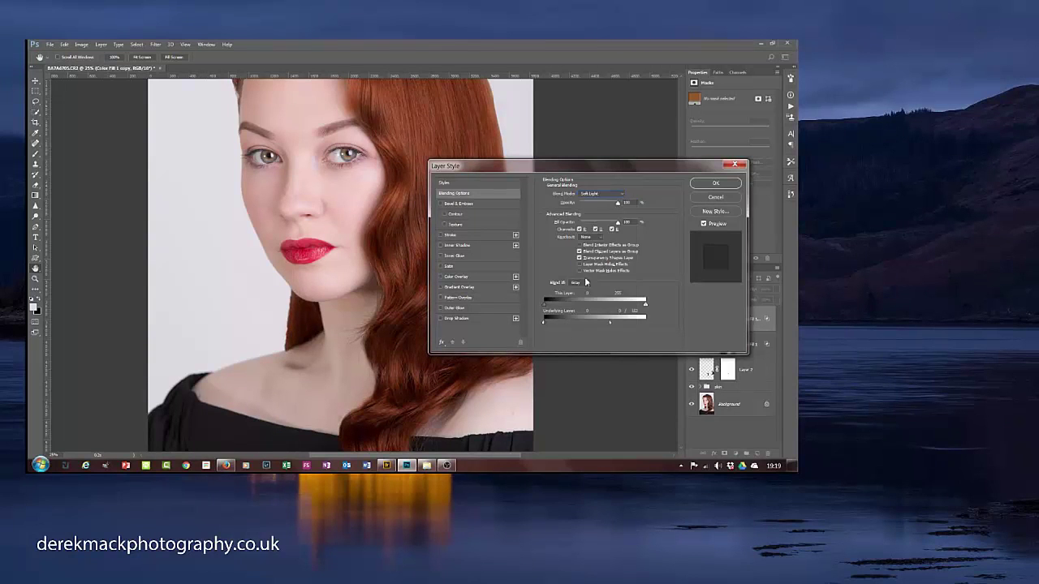
{"action": "left_click", "coordinate": [717, 184]}
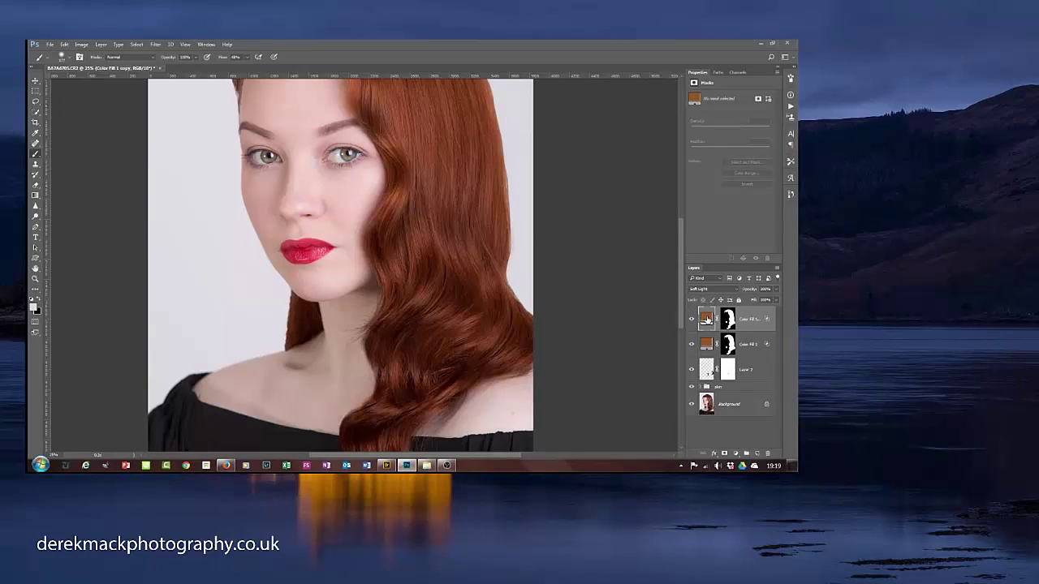
Step: Darken the duplicated fill's colour to a brown with hue 30, saturation 58% and brightness 36%
{"action": "double_click", "coordinate": [706, 319]}
{"action": "left_click_drag", "start_coordinate": [590, 94], "coordinate": [676, 94]}
{"action": "left_click", "coordinate": [621, 156]}
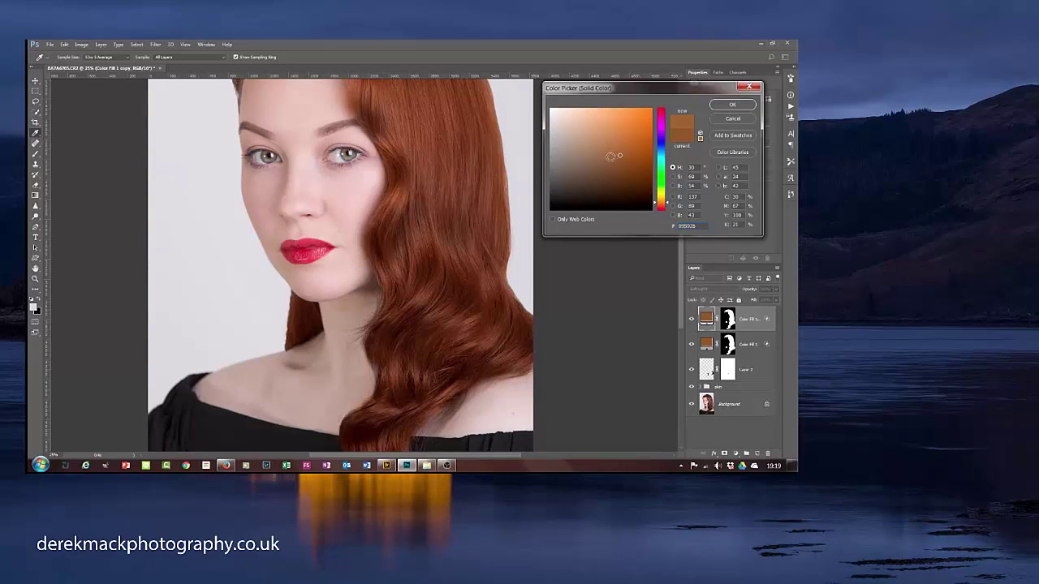
{"action": "mouse_move", "coordinate": [619, 155]}
{"action": "left_mouse_down"}
{"action": "mouse_move", "coordinate": [633, 184]}
{"action": "mouse_move", "coordinate": [624, 187]}
{"action": "mouse_move", "coordinate": [640, 178]}
{"action": "mouse_move", "coordinate": [627, 197]}
{"action": "mouse_move", "coordinate": [633, 154]}
{"action": "mouse_move", "coordinate": [625, 179]}
{"action": "mouse_move", "coordinate": [644, 186]}
{"action": "mouse_move", "coordinate": [612, 175]}
{"action": "left_mouse_up"}
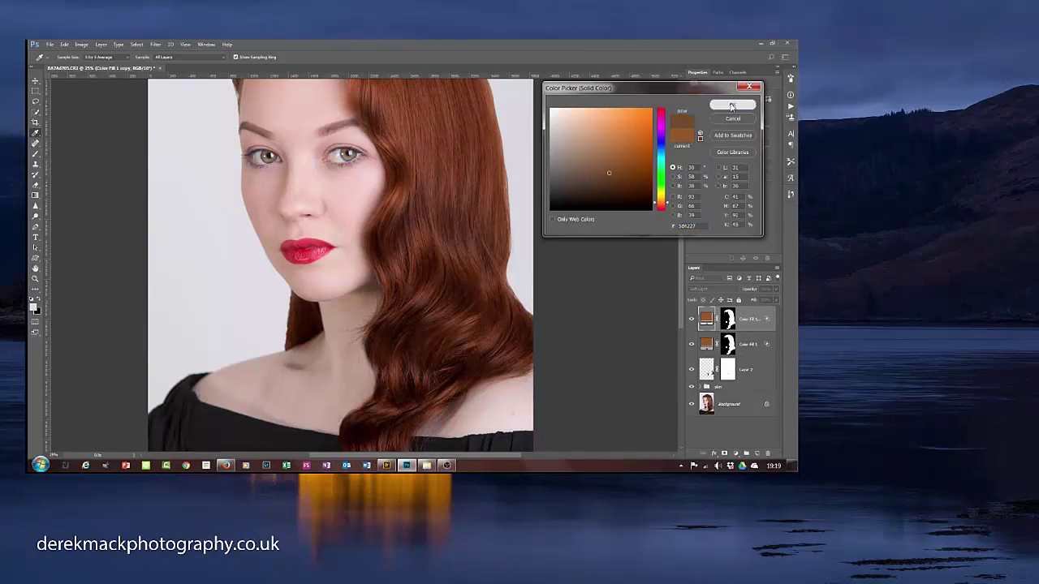
{"action": "left_click", "coordinate": [732, 105]}
Step: Change the original Color Fill 1 to a darker brown with hue 30, saturation 69% and brightness 29%
{"action": "left_click", "coordinate": [707, 345]}
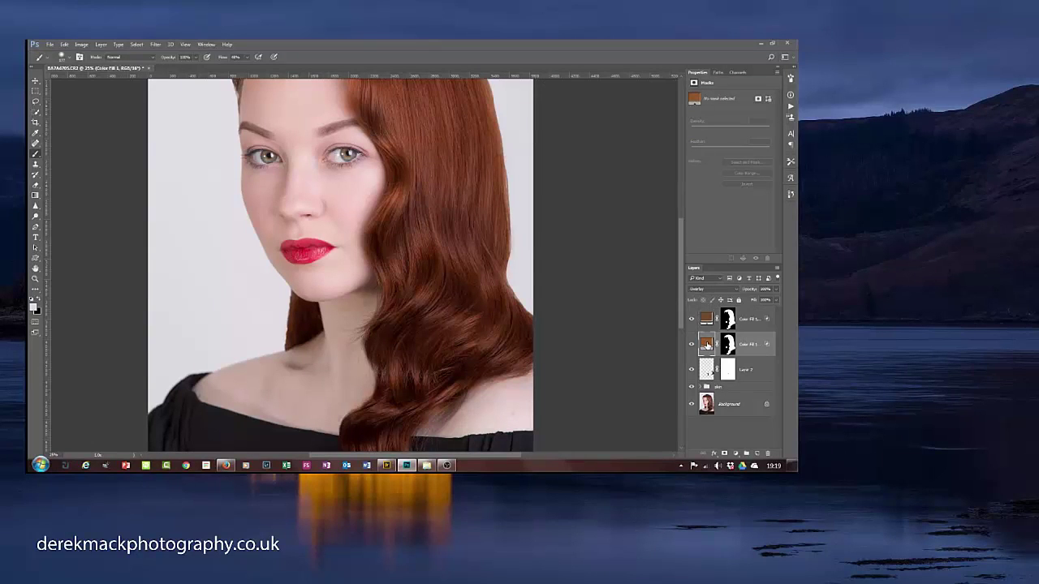
{"action": "double_click", "coordinate": [707, 345]}
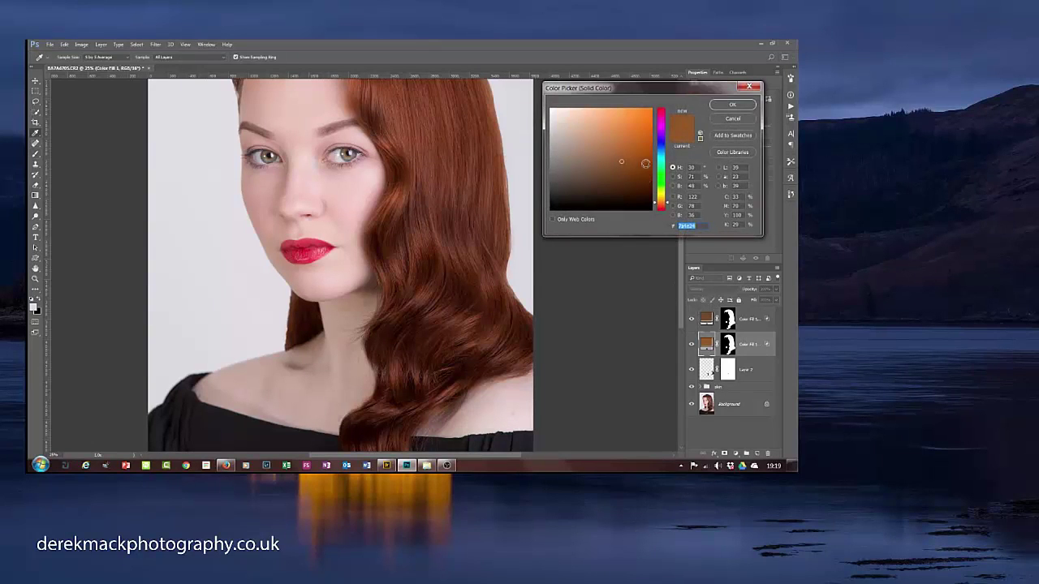
{"action": "left_click_drag", "start_coordinate": [645, 163], "coordinate": [634, 196]}
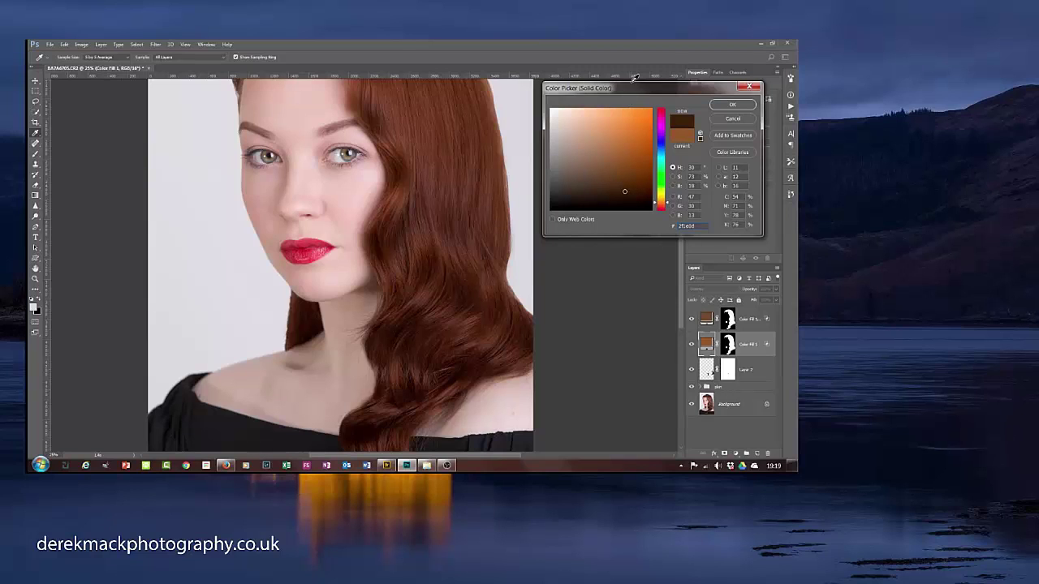
{"action": "left_click", "coordinate": [621, 182]}
{"action": "left_click", "coordinate": [729, 106]}
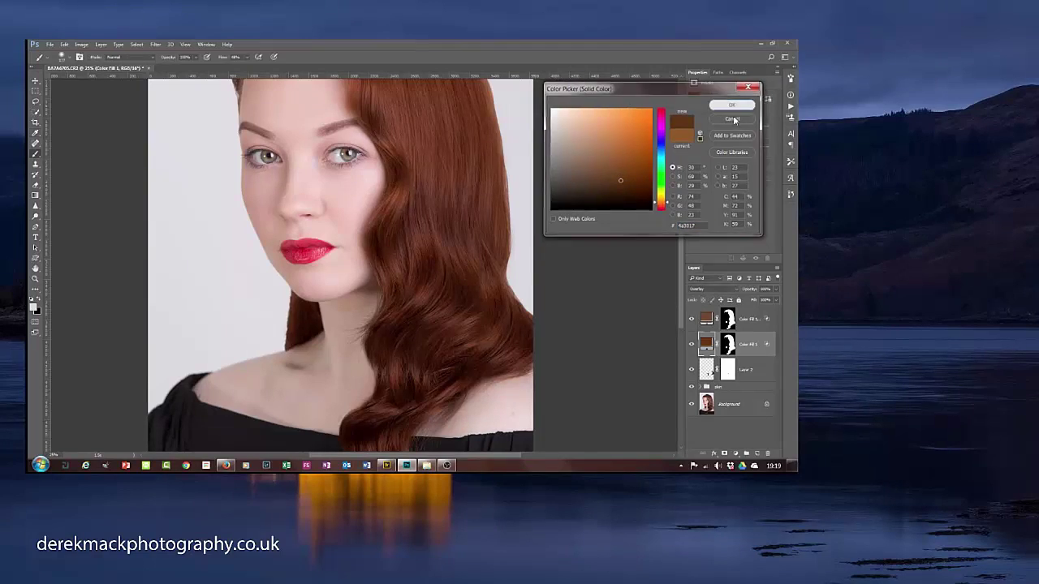
Step: Group the two colour fill layers, lower the group's opacity and view the whole portrait
{"action": "left_click", "coordinate": [755, 322], "text": "shift"}
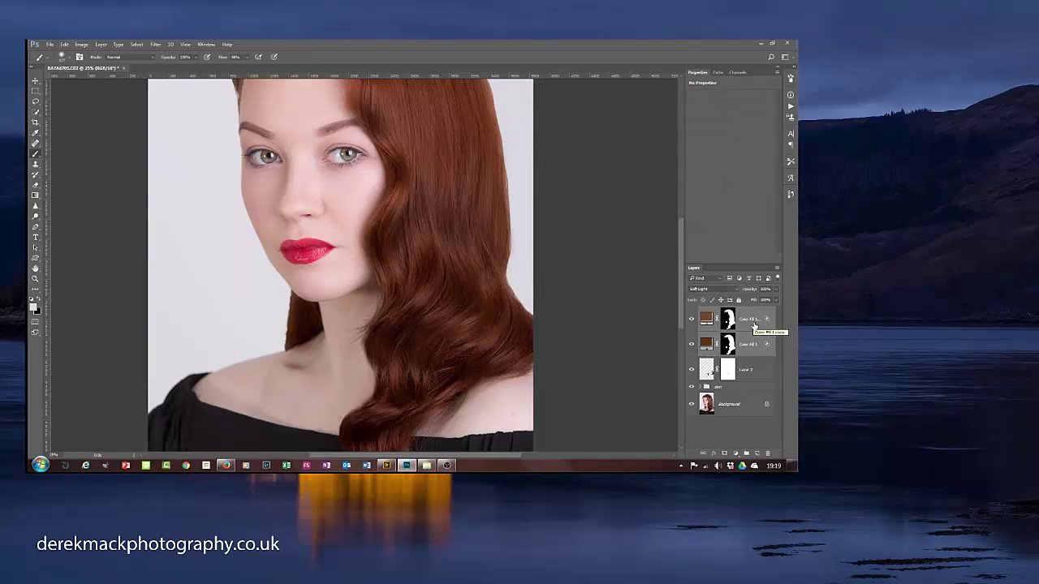
{"action": "key", "text": "ctrl+g"}
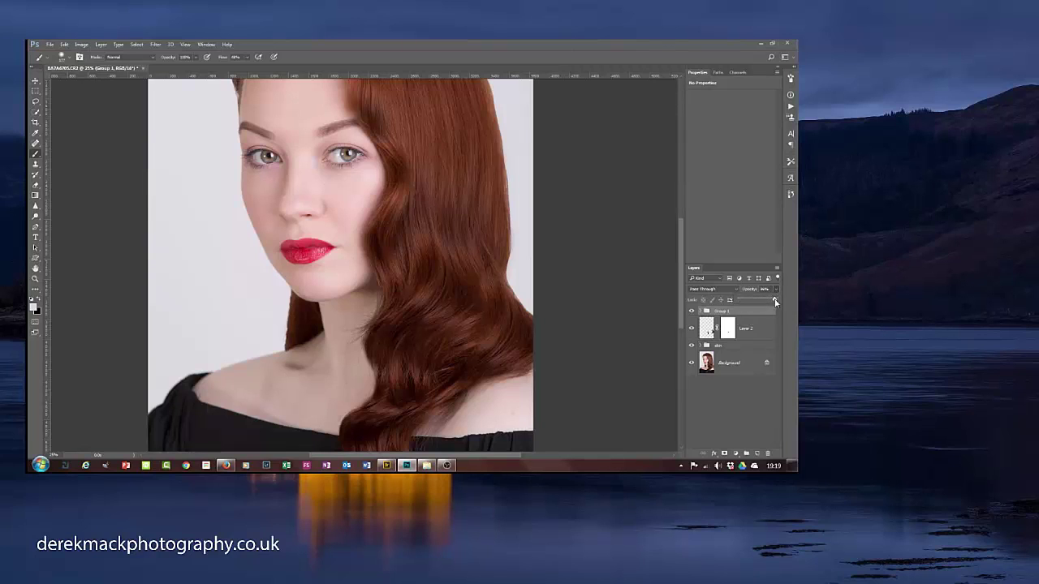
{"action": "mouse_move", "coordinate": [776, 300]}
{"action": "left_mouse_down"}
{"action": "mouse_move", "coordinate": [735, 303]}
{"action": "mouse_move", "coordinate": [755, 302]}
{"action": "left_mouse_up"}
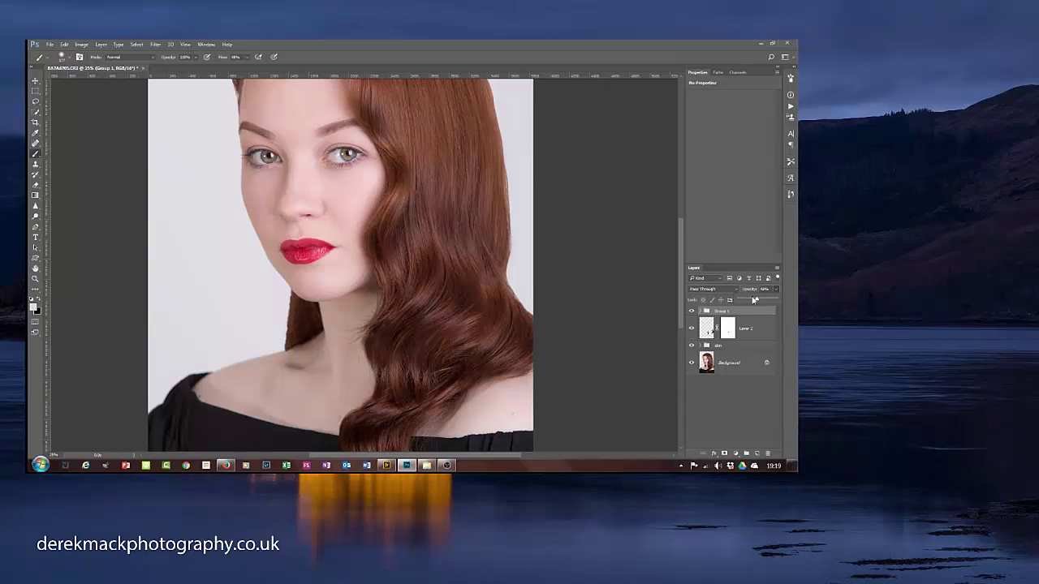
{"action": "key", "text": "ctrl+minus"}
{"action": "key", "text": "ctrl+minus"}
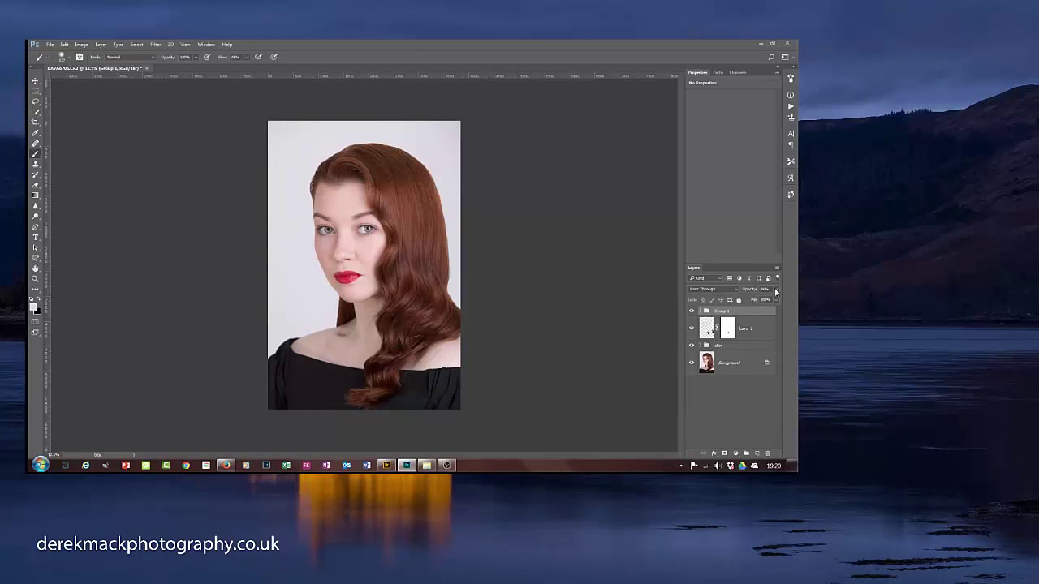
Step: Raise the opacity of Group 1 and compare the hair with and without the group's colour
{"action": "left_click", "coordinate": [776, 291]}
{"action": "left_click_drag", "start_coordinate": [757, 300], "coordinate": [785, 301]}
{"action": "left_click", "coordinate": [693, 313]}
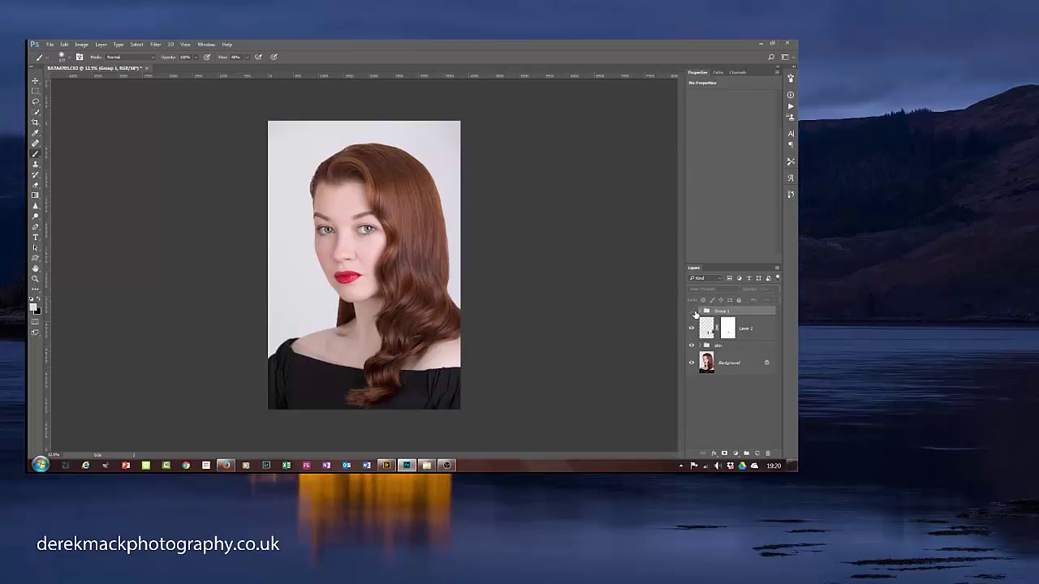
{"action": "left_click", "coordinate": [693, 313]}
{"action": "left_click", "coordinate": [693, 313]}
{"action": "left_click", "coordinate": [692, 313]}
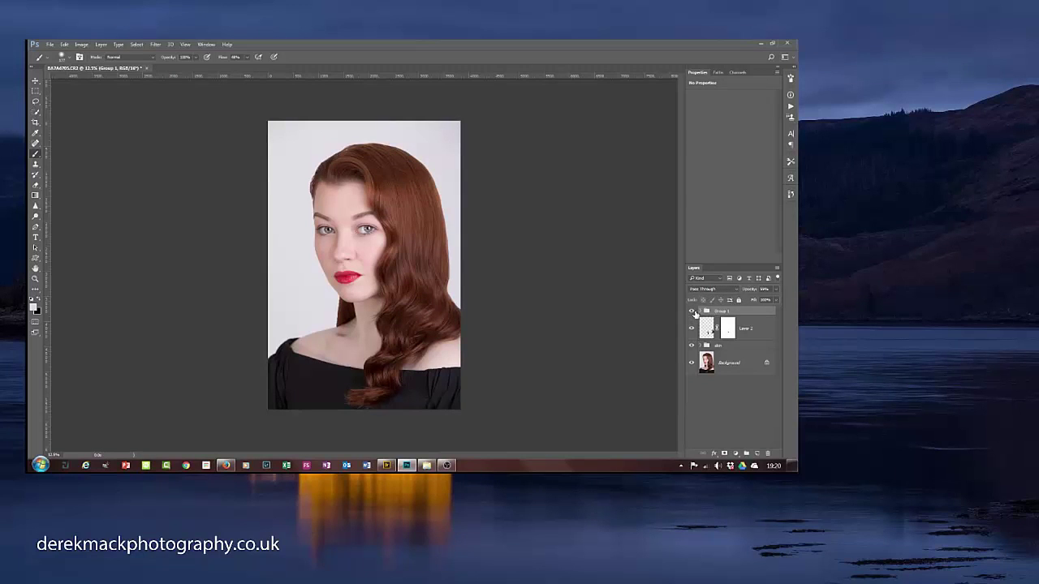
Step: Add a Curves adjustment above Group 1, lift its midtones to brighten the image, and invert its mask to black
{"action": "left_click", "coordinate": [736, 455]}
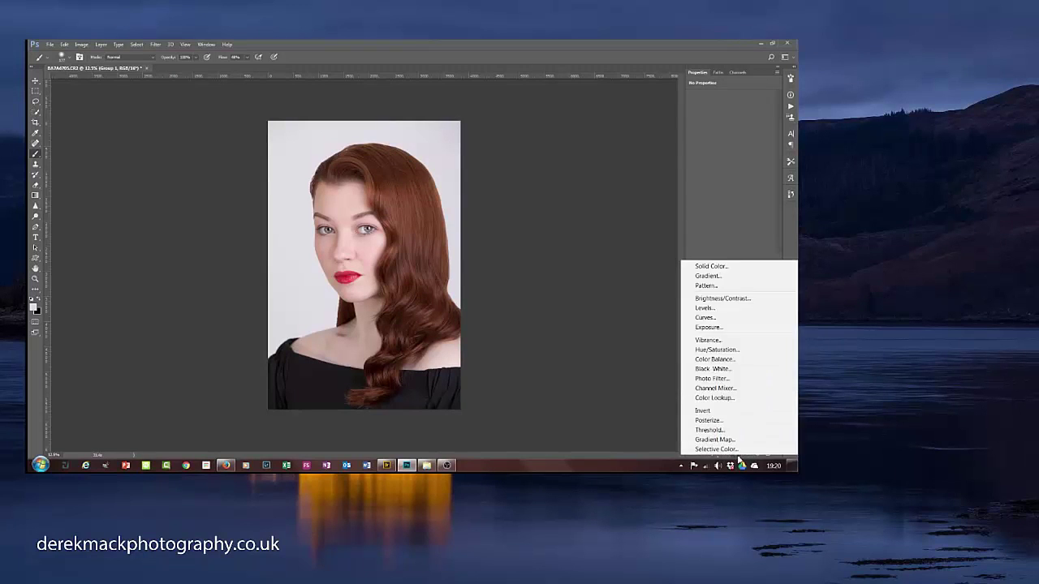
{"action": "left_click", "coordinate": [719, 319]}
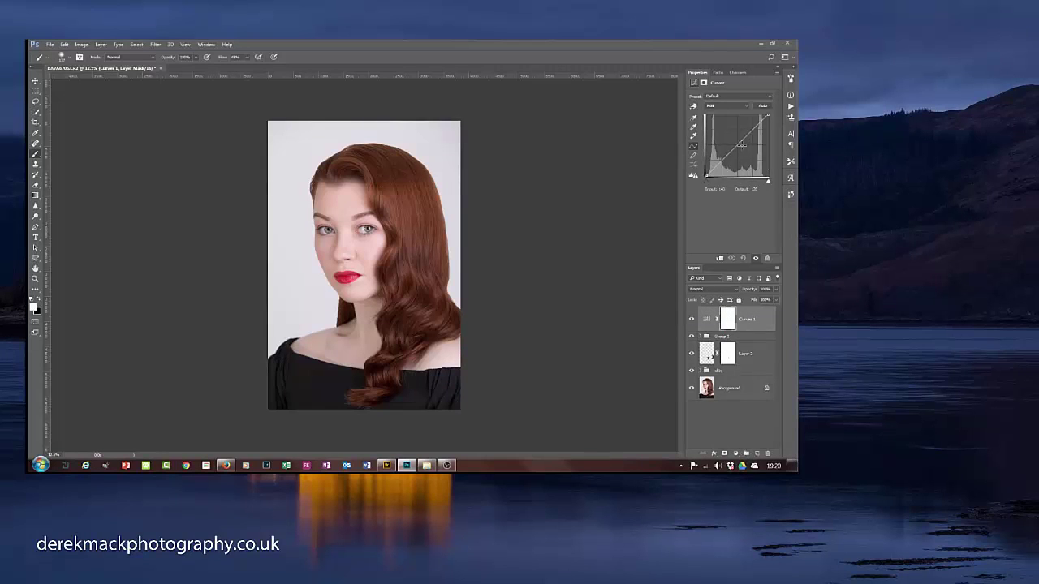
{"action": "mouse_move", "coordinate": [738, 147]}
{"action": "left_mouse_down"}
{"action": "mouse_move", "coordinate": [730, 132]}
{"action": "mouse_move", "coordinate": [729, 143]}
{"action": "left_mouse_up"}
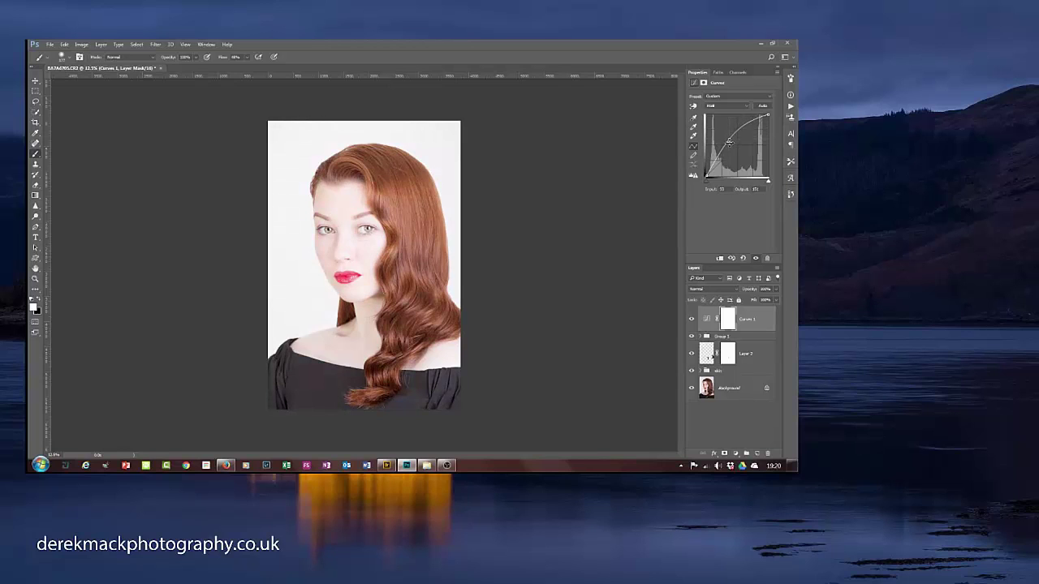
{"action": "key", "text": "ctrl+i"}
Step: Set the brush flow to 6% and paint white on the Curves 1 mask over the hair's highlights
{"action": "key", "text": "ctrl+plus"}
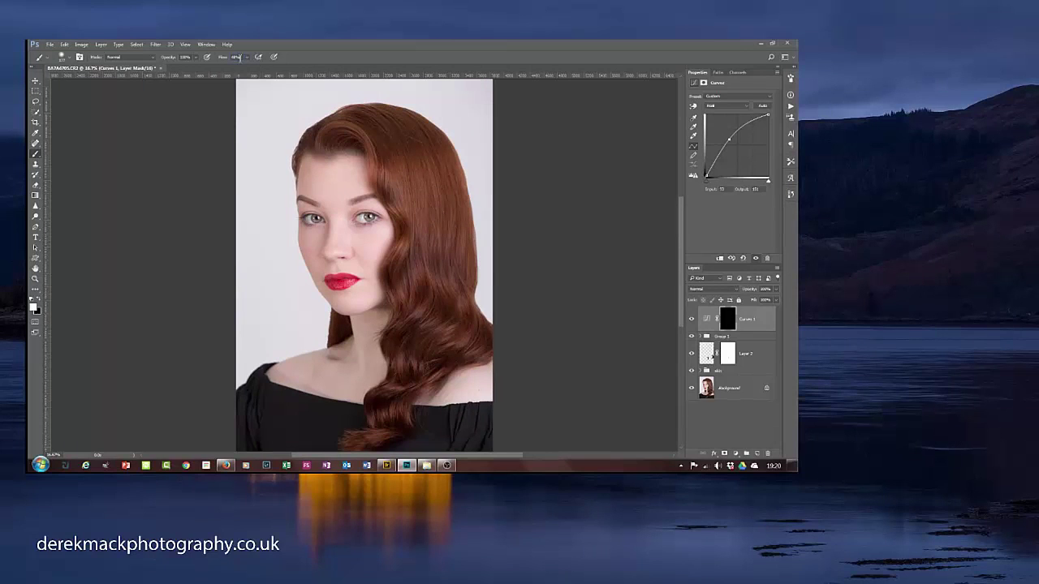
{"action": "type", "text": "6"}
{"action": "key", "text": "Tab"}
{"action": "mouse_move", "coordinate": [405, 197]}
{"action": "left_mouse_down"}
{"action": "mouse_move", "coordinate": [436, 183]}
{"action": "mouse_move", "coordinate": [418, 184]}
{"action": "left_mouse_up"}
{"action": "left_click", "coordinate": [395, 168]}
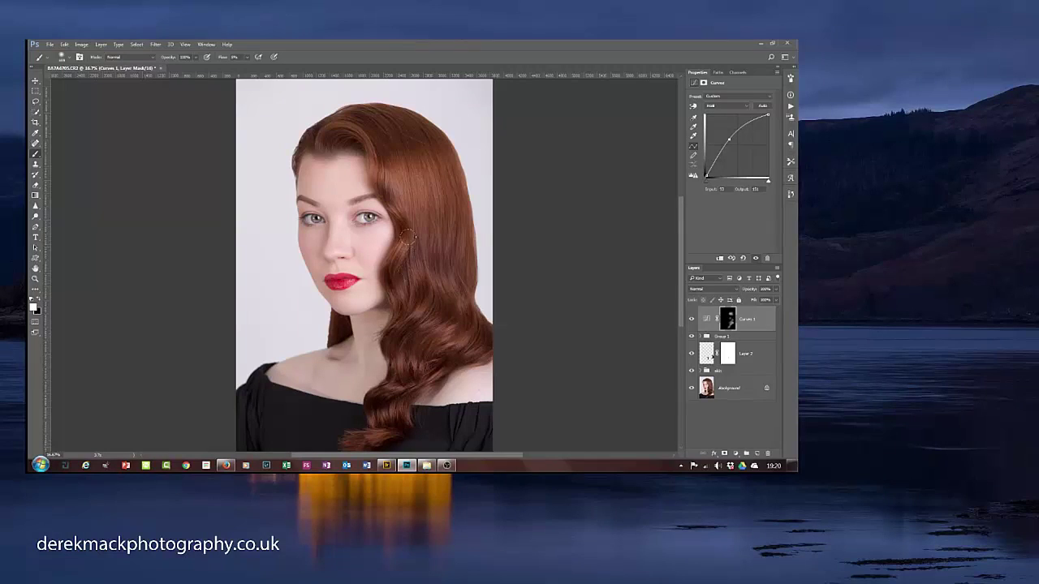
{"action": "right_click", "coordinate": [349, 120], "text": "alt"}
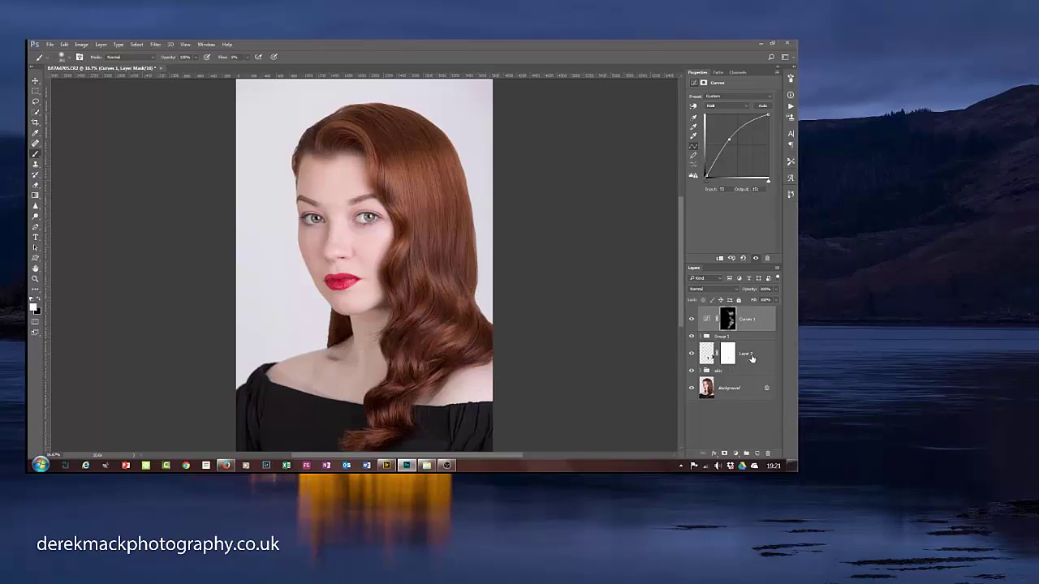
Step: Lower the opacity of Group 1 to soften the hair recolouring
{"action": "left_click", "coordinate": [742, 337]}
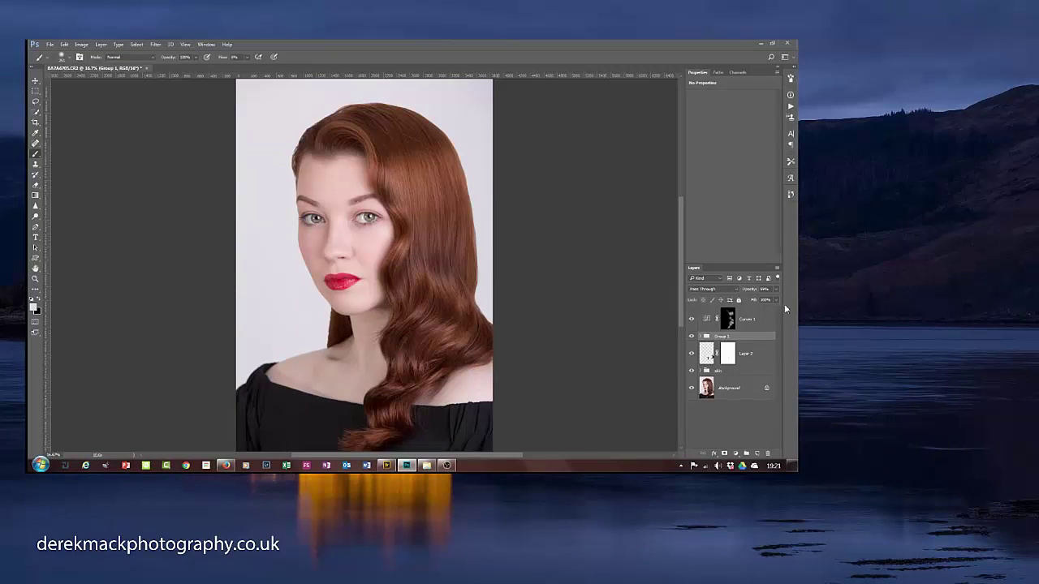
{"action": "left_click", "coordinate": [778, 289]}
{"action": "mouse_move", "coordinate": [762, 303]}
{"action": "left_mouse_down"}
{"action": "mouse_move", "coordinate": [786, 305]}
{"action": "mouse_move", "coordinate": [766, 309]}
{"action": "left_mouse_up"}
Step: Move the Curves 1 layer into Group 1, above the two colour fills, and collapse the group
{"action": "left_click_drag", "start_coordinate": [758, 322], "coordinate": [755, 345]}
{"action": "right_click", "coordinate": [754, 346]}
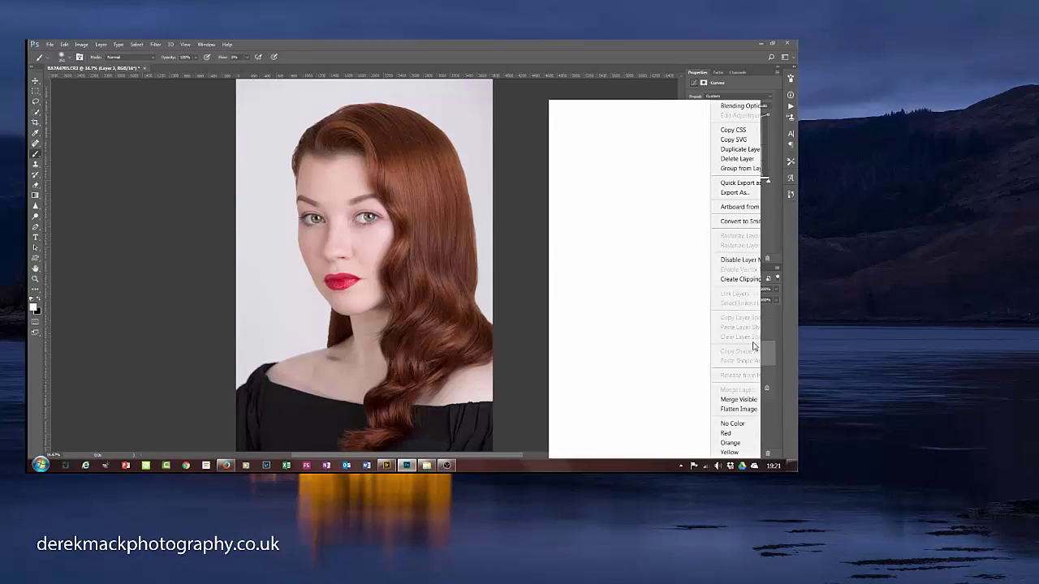
{"action": "left_click", "coordinate": [536, 287]}
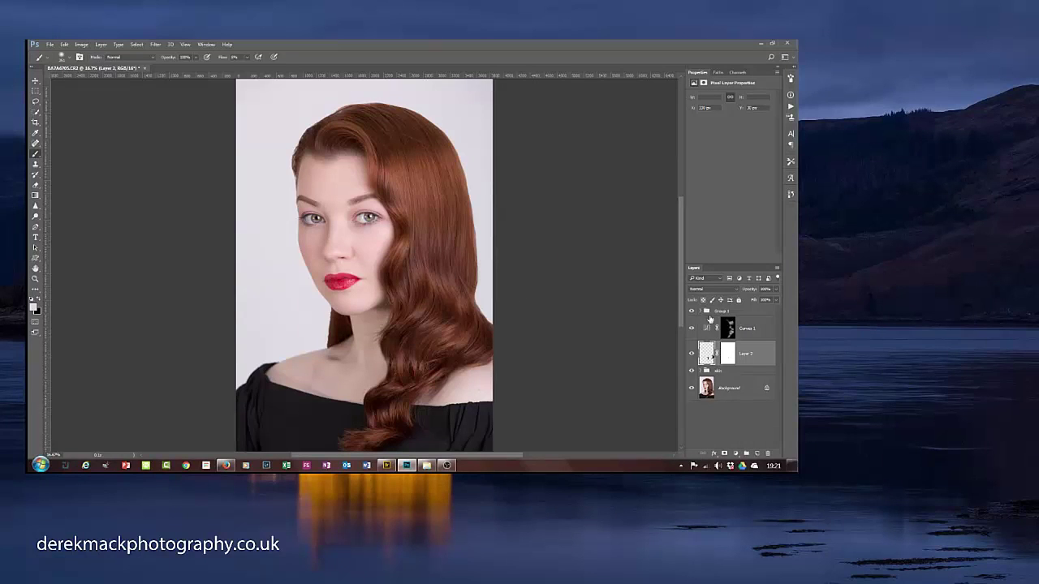
{"action": "left_click", "coordinate": [703, 313]}
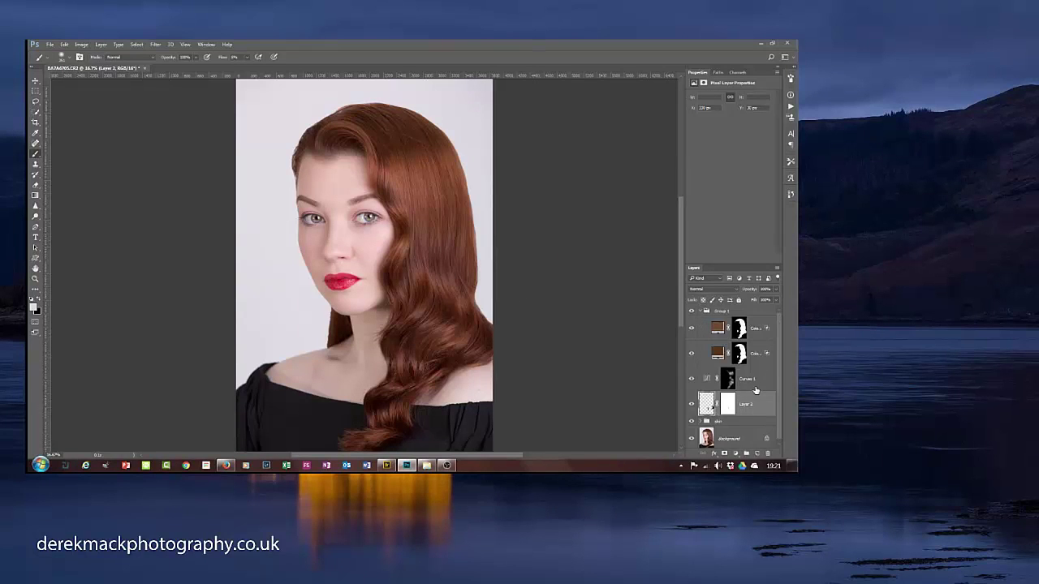
{"action": "left_click_drag", "start_coordinate": [763, 386], "coordinate": [756, 340]}
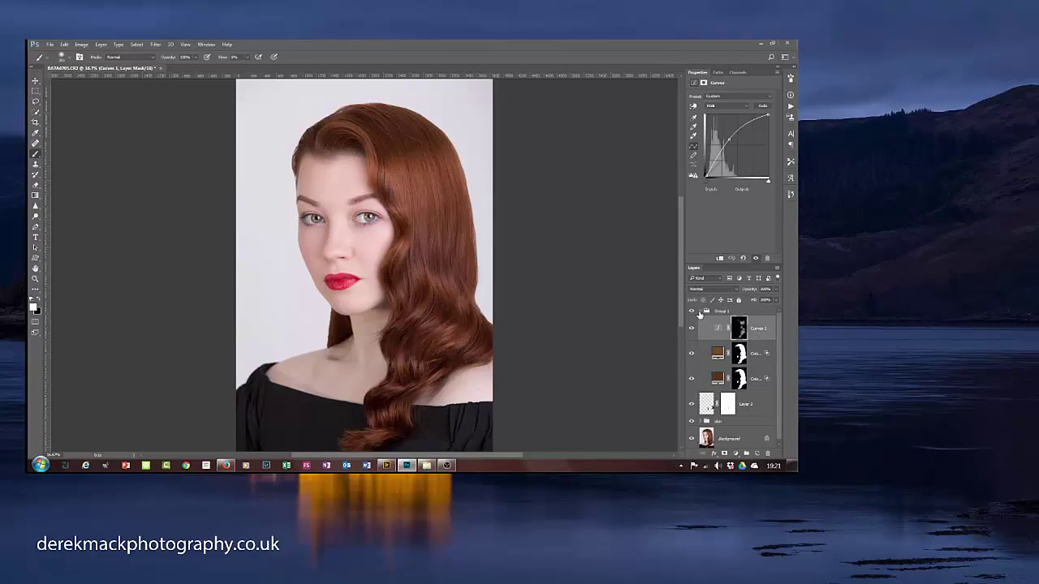
{"action": "left_click", "coordinate": [700, 315]}
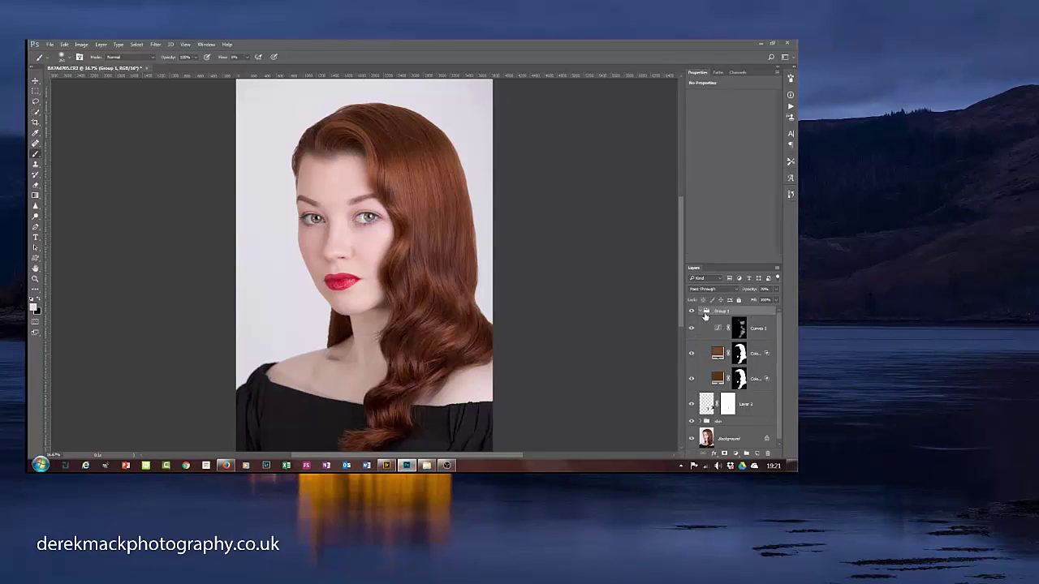
{"action": "left_click", "coordinate": [700, 312]}
Step: Toggle the visibility of Group 1 to compare the hair before and after the adjustments
{"action": "left_click", "coordinate": [692, 312]}
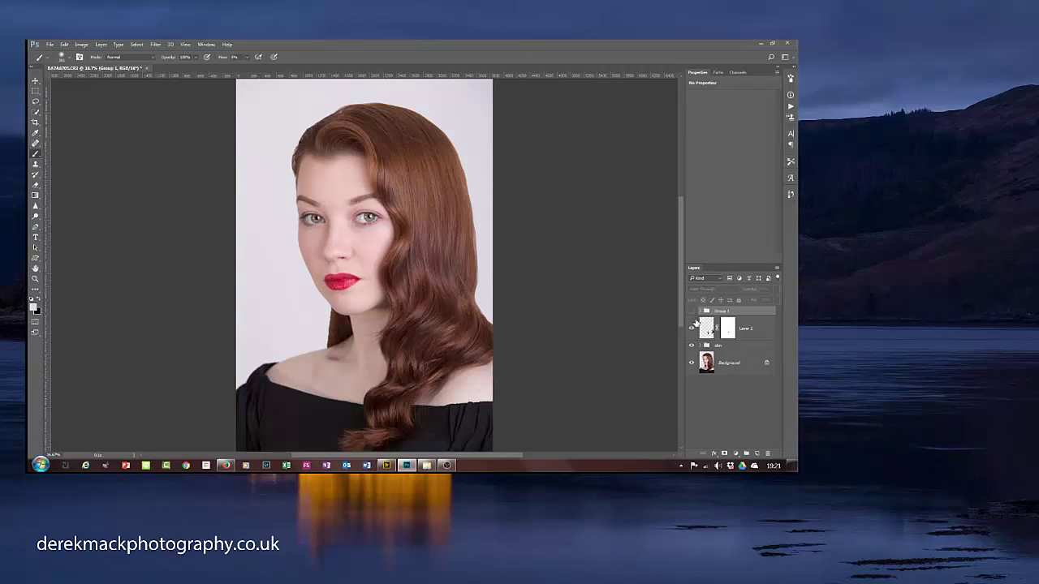
{"action": "left_click", "coordinate": [692, 312]}
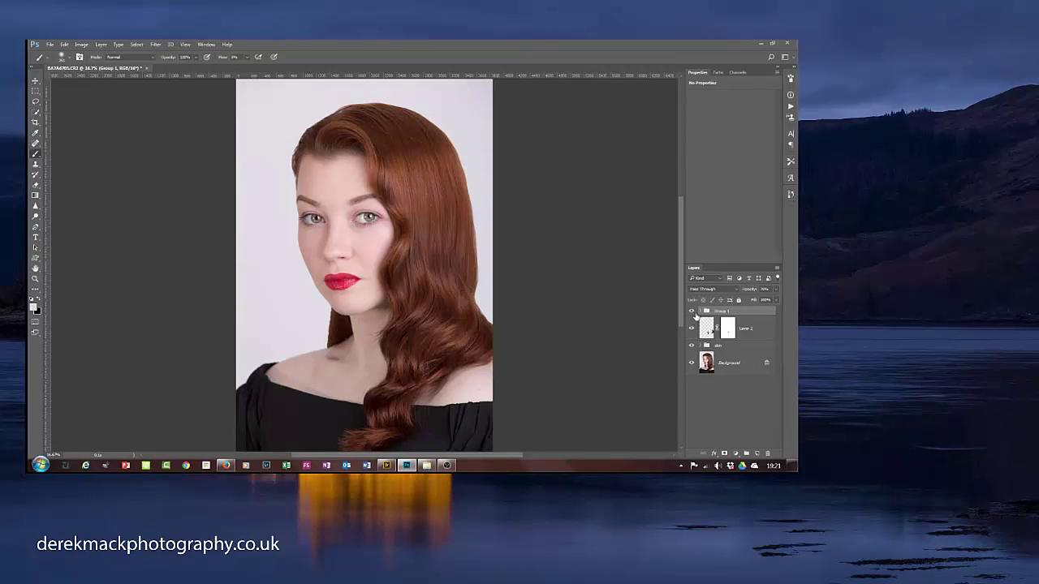
{"action": "left_click", "coordinate": [691, 312]}
{"action": "left_click", "coordinate": [691, 312]}
{"action": "left_click", "coordinate": [692, 311]}
{"action": "left_click", "coordinate": [700, 312]}
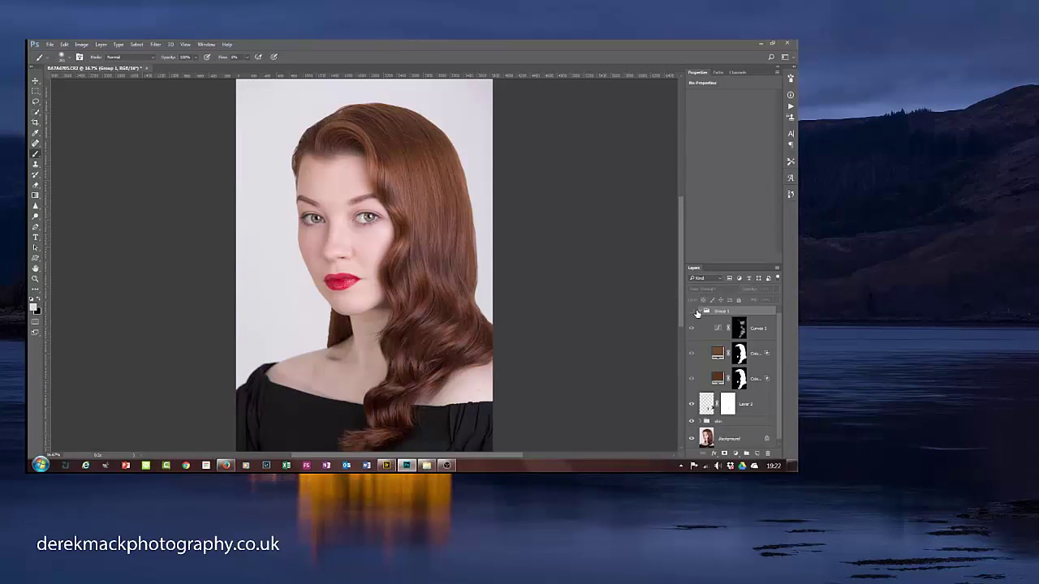
{"action": "left_click", "coordinate": [692, 311]}
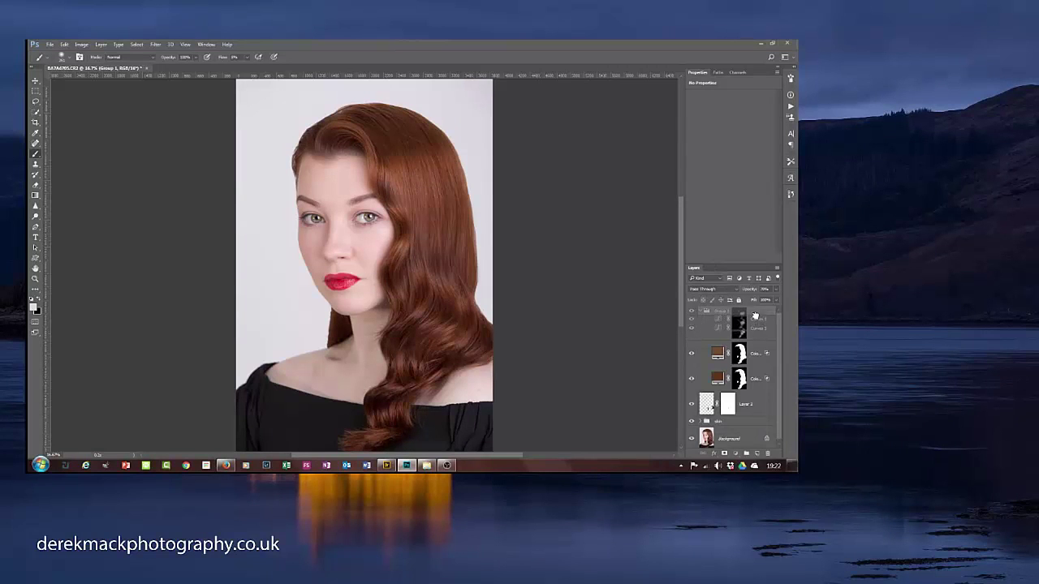
Step: Move Curves 1 out above Group 1 and combine the two in a new layer group
{"action": "left_click", "coordinate": [755, 327]}
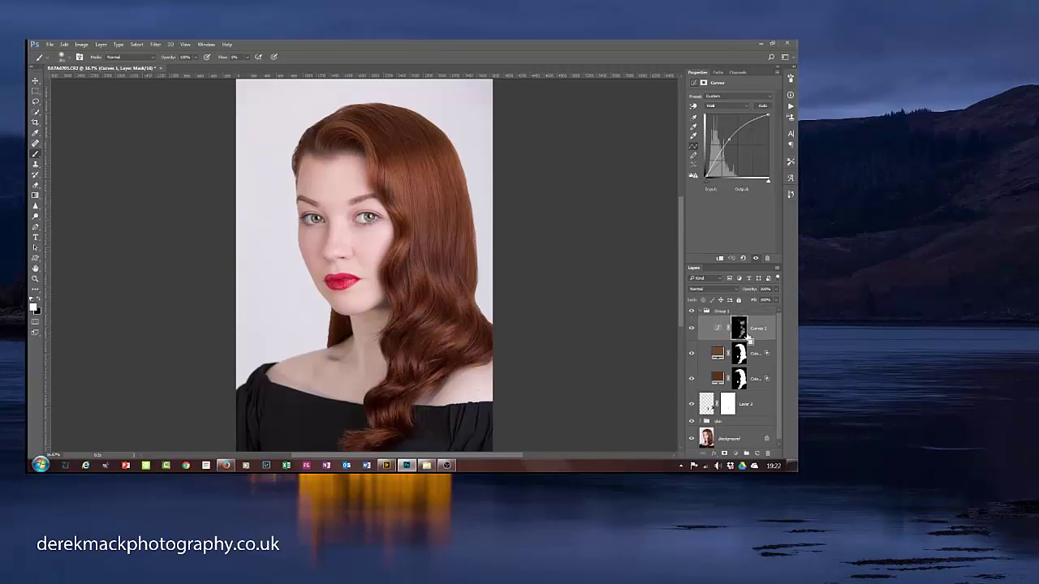
{"action": "left_click_drag", "start_coordinate": [748, 339], "coordinate": [747, 337]}
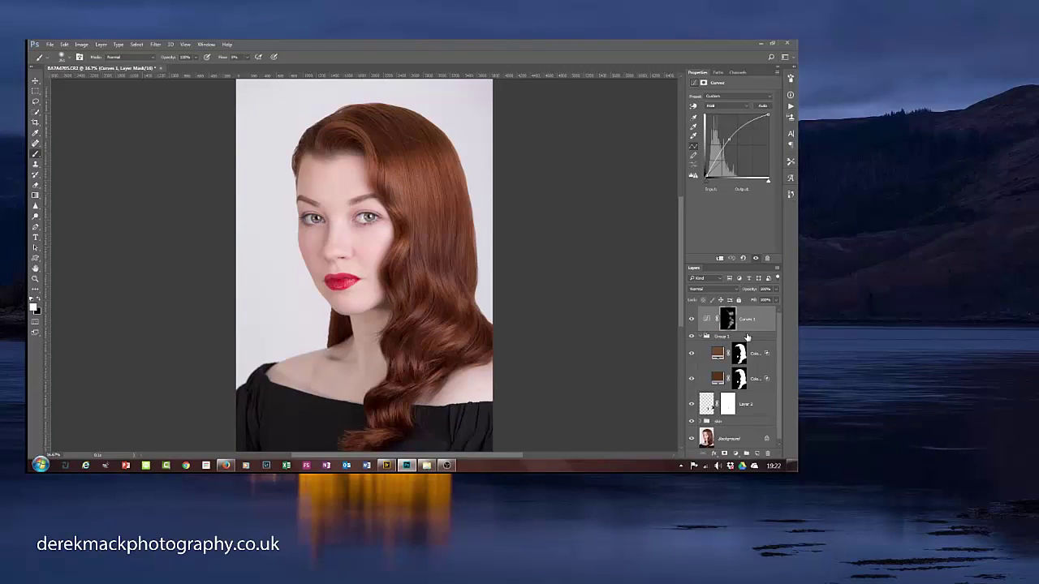
{"action": "left_click", "coordinate": [701, 336]}
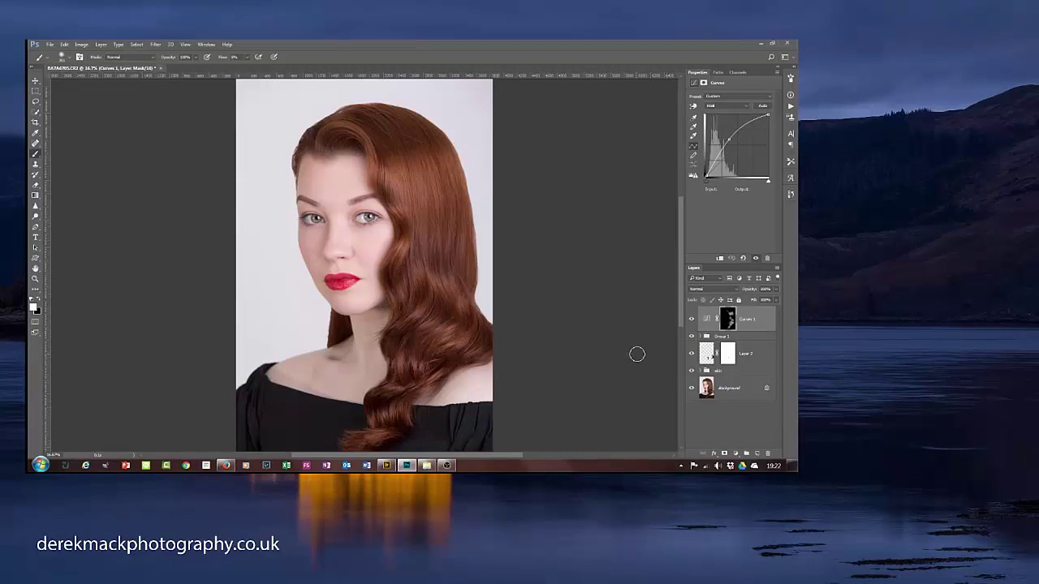
{"action": "left_click", "coordinate": [743, 337]}
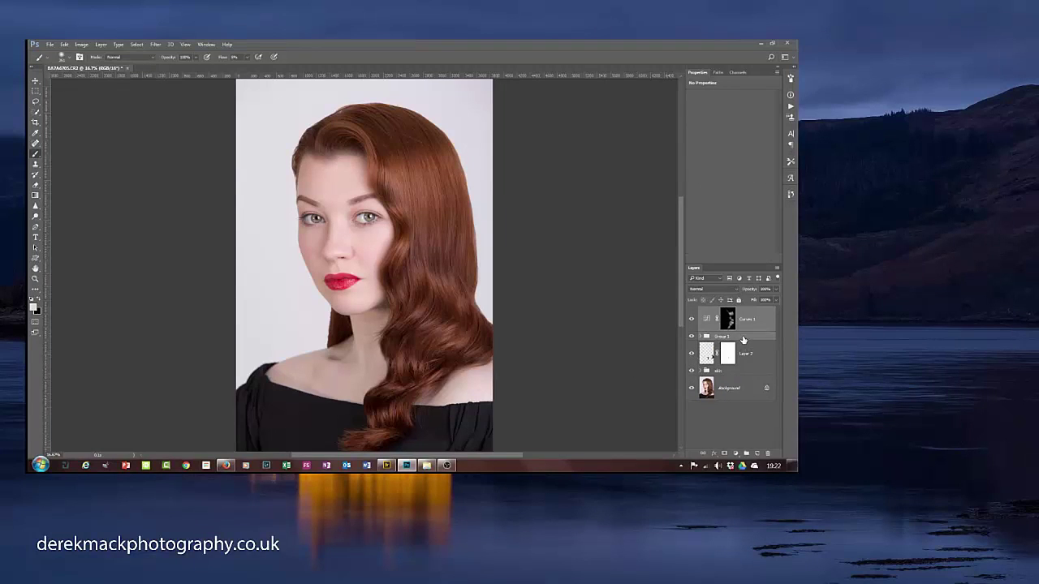
{"action": "key", "text": "Delete"}
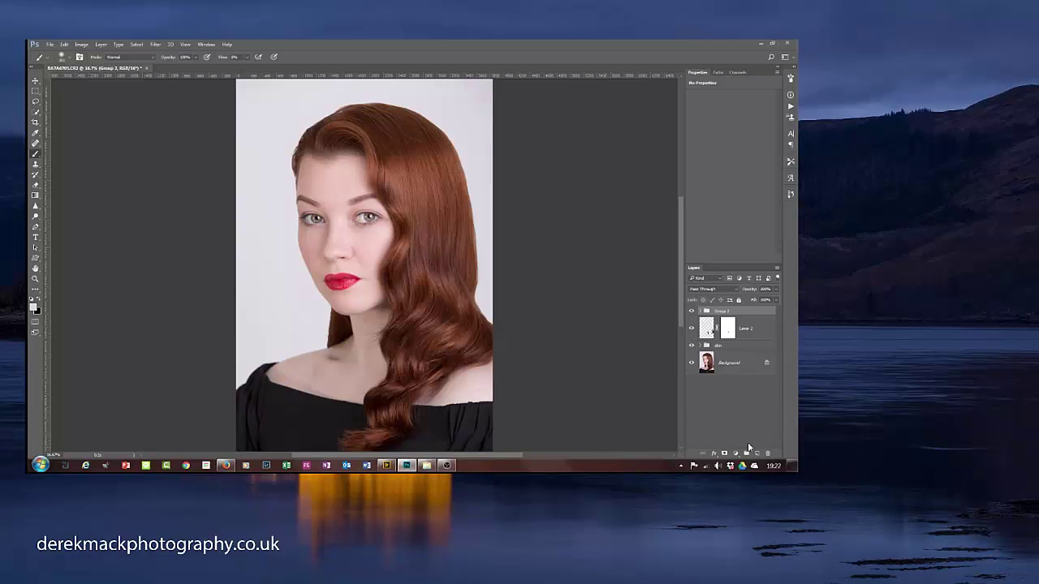
Step: Add a second Curves adjustment above the hair group for the eyes, lift its midtones, and invert its mask to black
{"action": "key", "text": "ctrl+equal"}
{"action": "key", "text": "ctrl+equal"}
{"action": "key", "text": "ctrl+equal"}
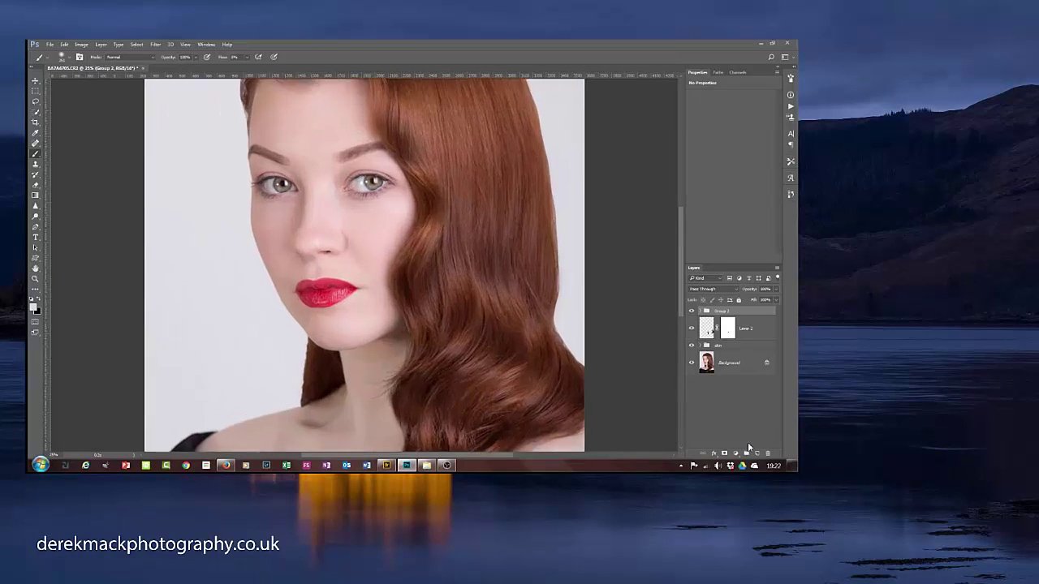
{"action": "key", "text": "ctrl+equal"}
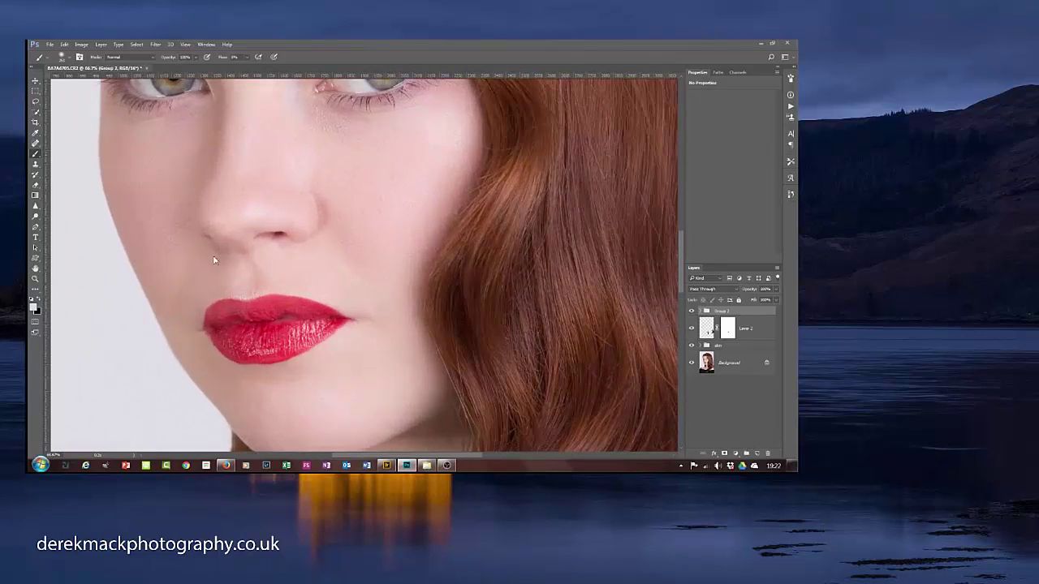
{"action": "left_click_drag", "start_coordinate": [271, 204], "coordinate": [296, 387]}
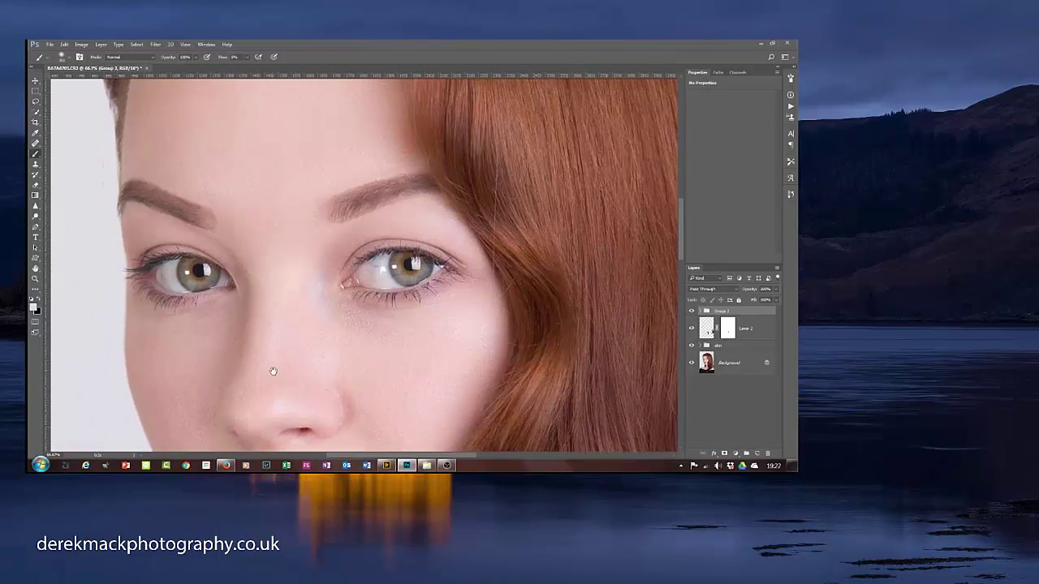
{"action": "mouse_move", "coordinate": [273, 341]}
{"action": "left_mouse_down"}
{"action": "mouse_move", "coordinate": [281, 357]}
{"action": "mouse_move", "coordinate": [290, 350]}
{"action": "left_mouse_up"}
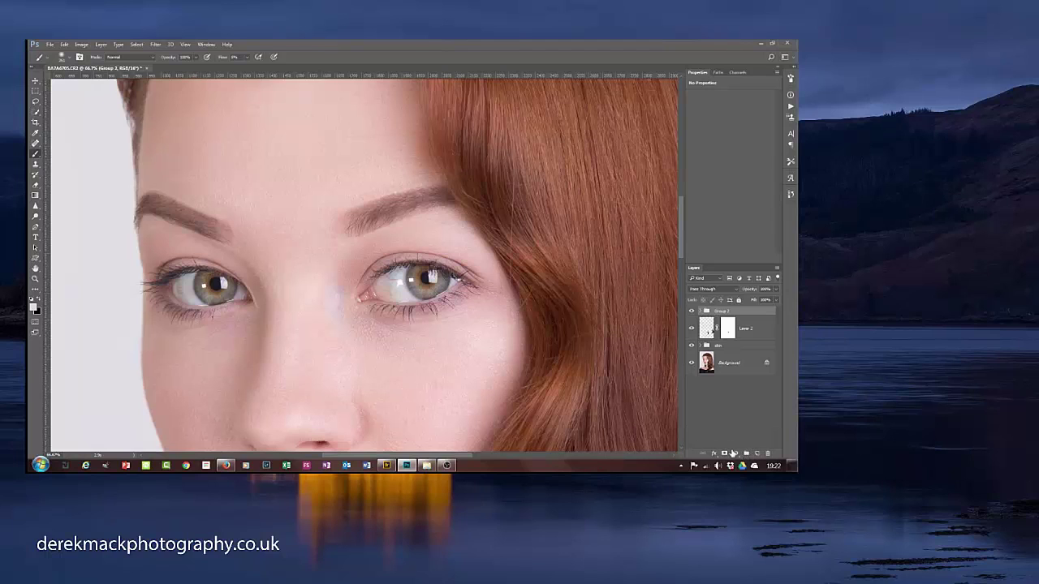
{"action": "left_click", "coordinate": [736, 456]}
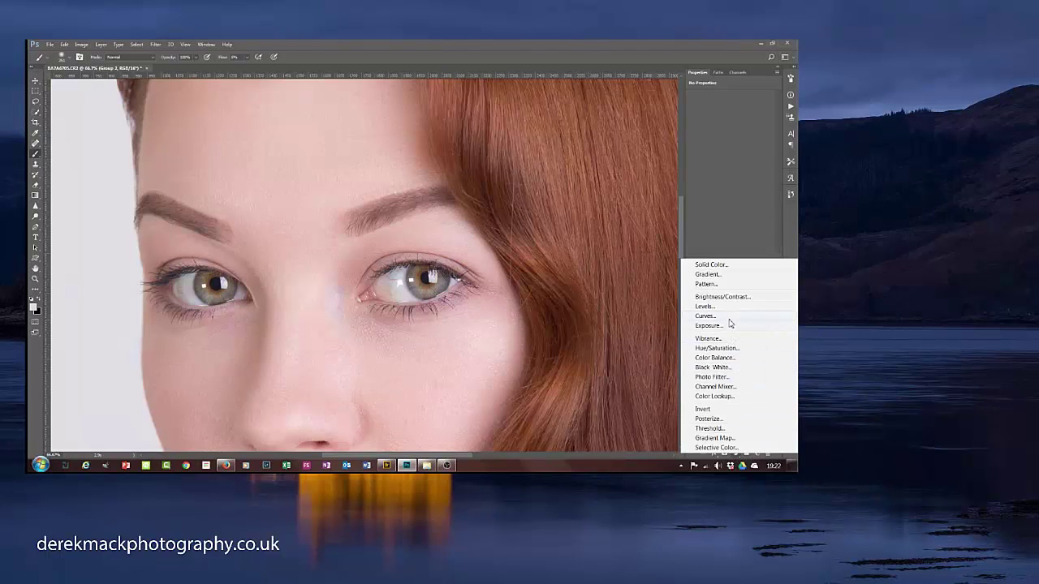
{"action": "left_click", "coordinate": [728, 317]}
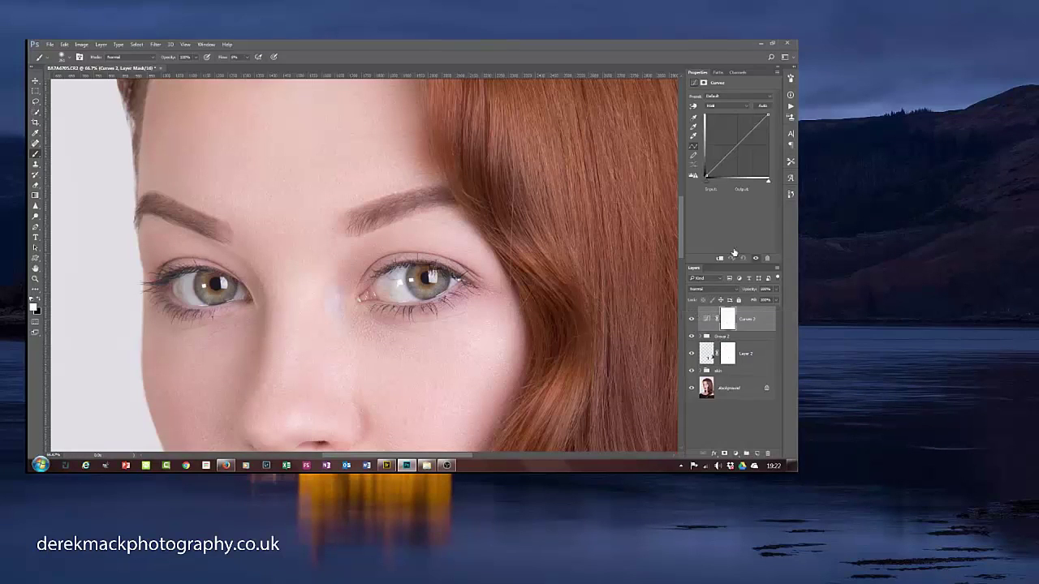
{"action": "left_click", "coordinate": [737, 147]}
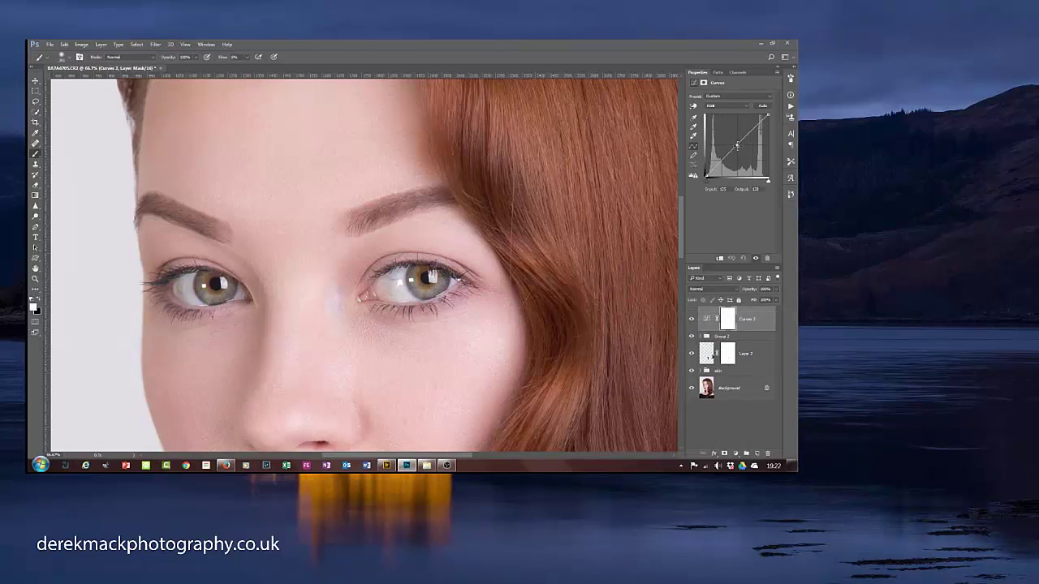
{"action": "left_click_drag", "start_coordinate": [737, 145], "coordinate": [731, 138]}
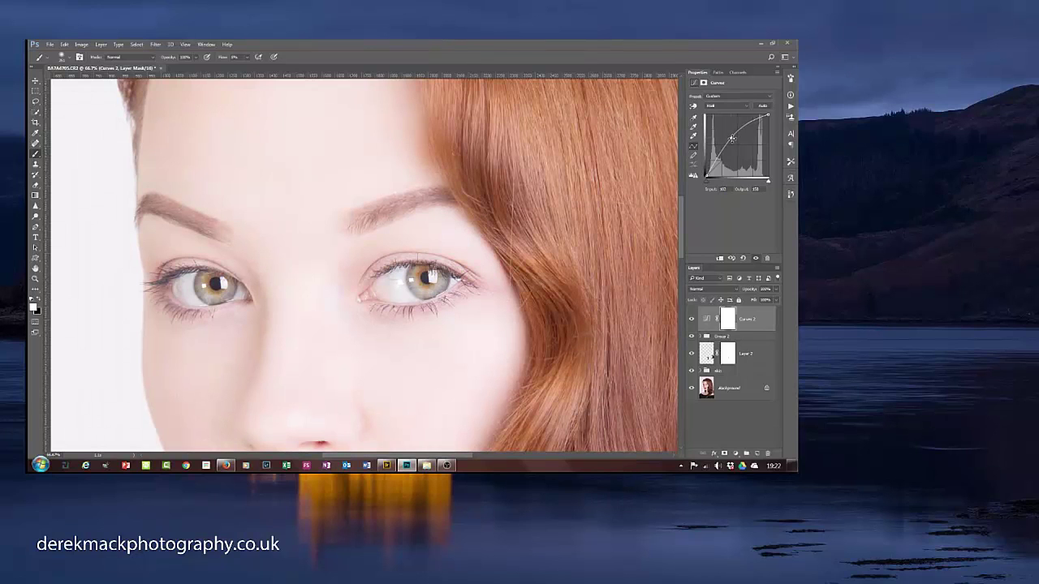
{"action": "key", "text": "ctrl+i"}
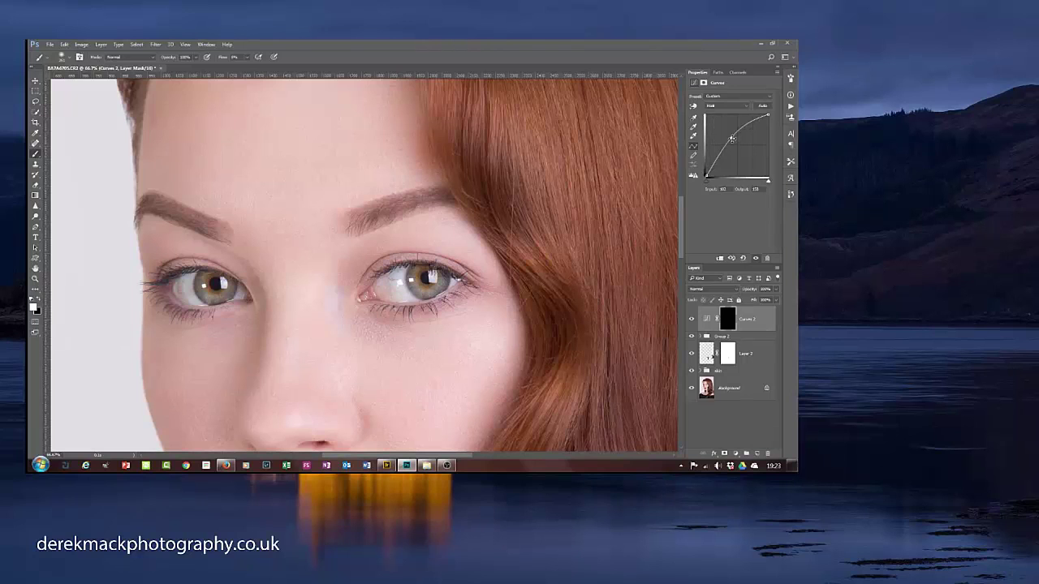
Step: Paint white over the irises of both eyes on the Curves 2 mask to reveal the brightening
{"action": "key", "text": "ctrl+plus"}
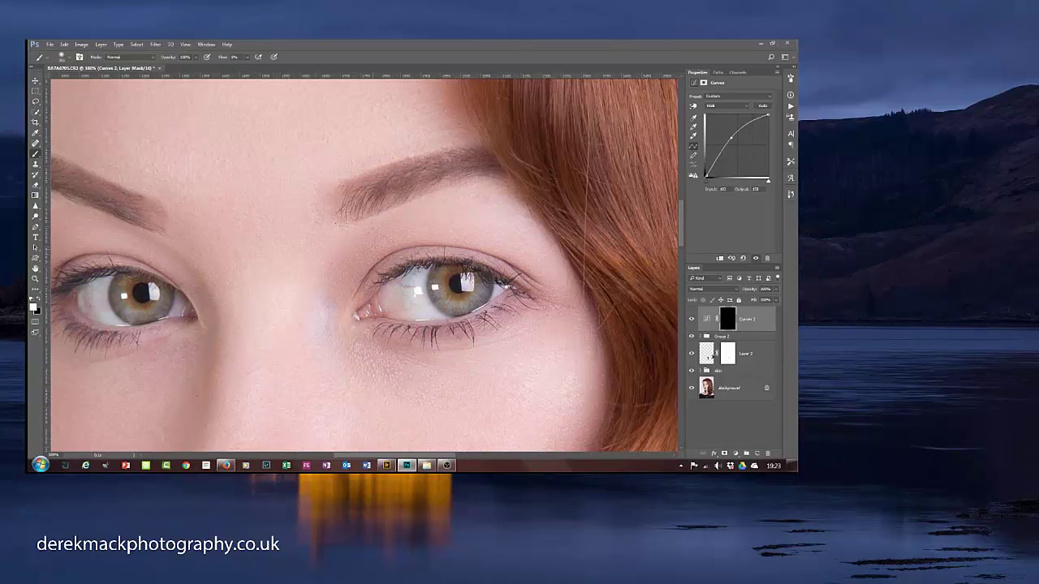
{"action": "mouse_move", "coordinate": [384, 233]}
{"action": "left_mouse_down"}
{"action": "mouse_move", "coordinate": [343, 232]}
{"action": "mouse_move", "coordinate": [323, 260]}
{"action": "left_mouse_up"}
{"action": "left_click_drag", "start_coordinate": [186, 355], "coordinate": [312, 334]}
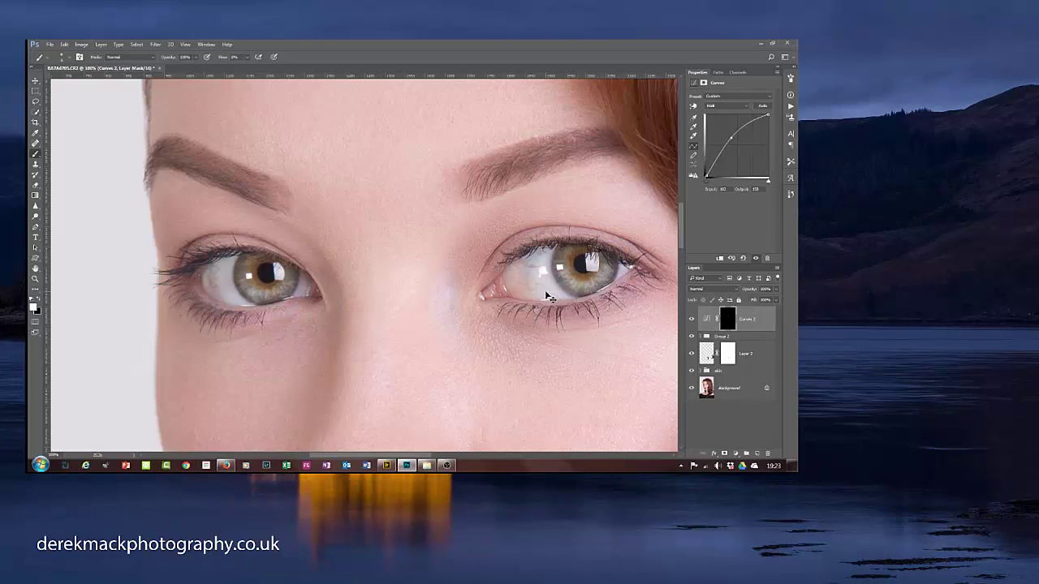
Step: Soften the Curves 2 mask with a 3-pixel Gaussian Blur and reduce the layer's opacity
{"action": "key", "text": "ctrl+alt+f"}
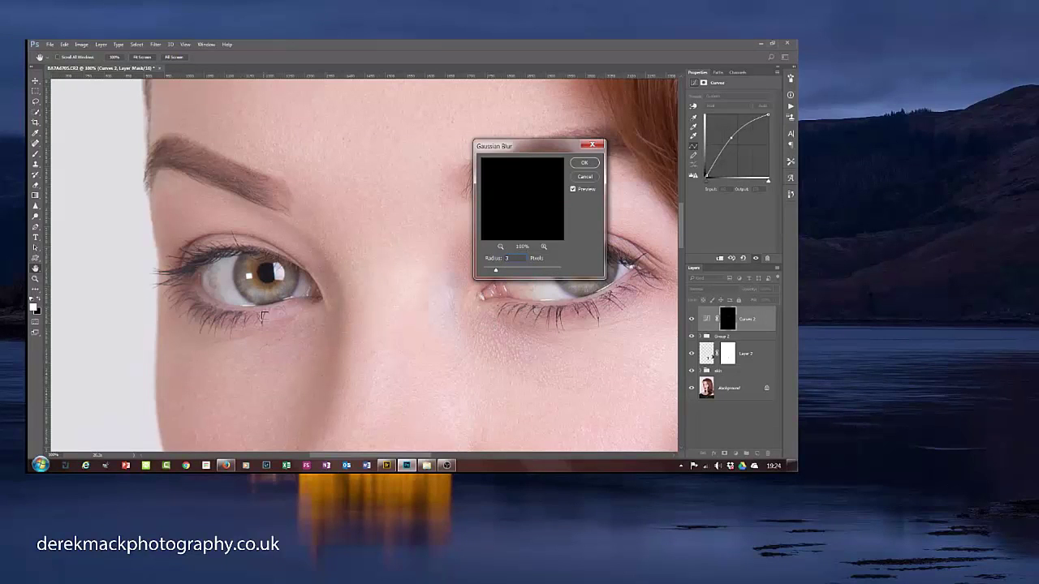
{"action": "left_click", "coordinate": [584, 162]}
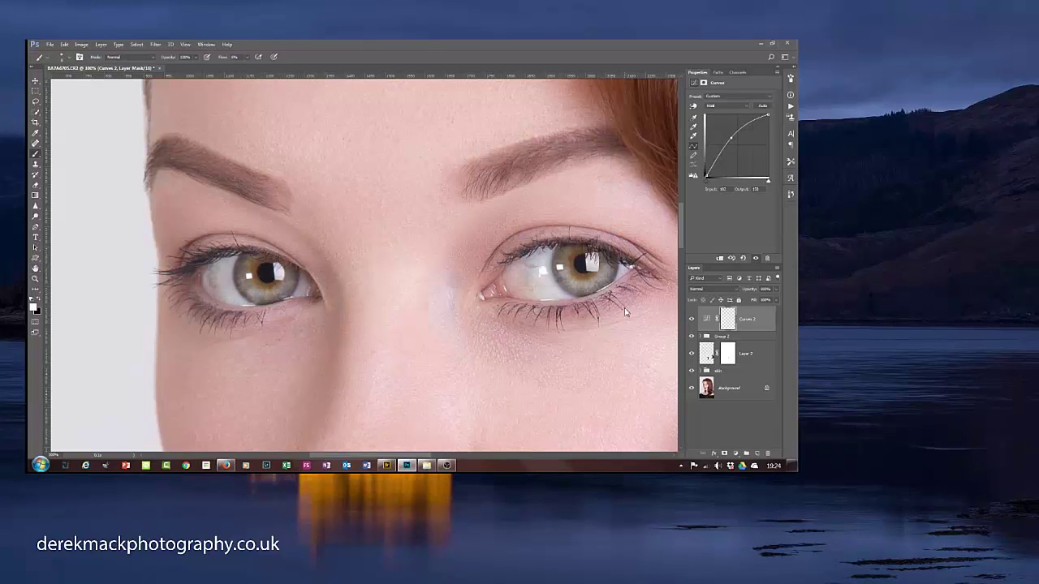
{"action": "left_click", "coordinate": [776, 293]}
{"action": "left_click_drag", "start_coordinate": [773, 298], "coordinate": [747, 305]}
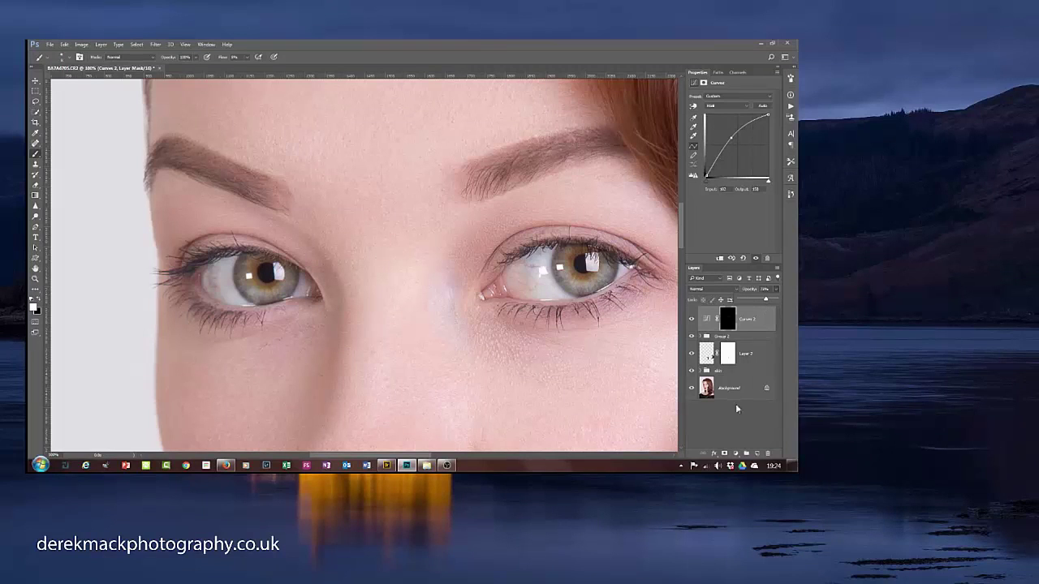
Step: Add a new Curves adjustment above Curves 2, raise the green channel's midtones, and invert its mask to black
{"action": "left_click", "coordinate": [736, 457]}
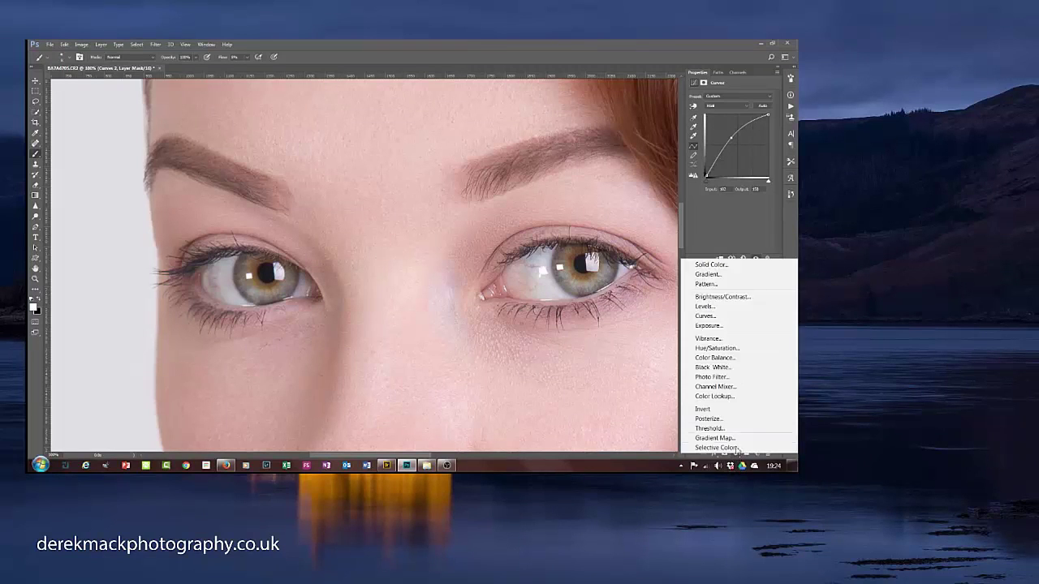
{"action": "left_click", "coordinate": [714, 320]}
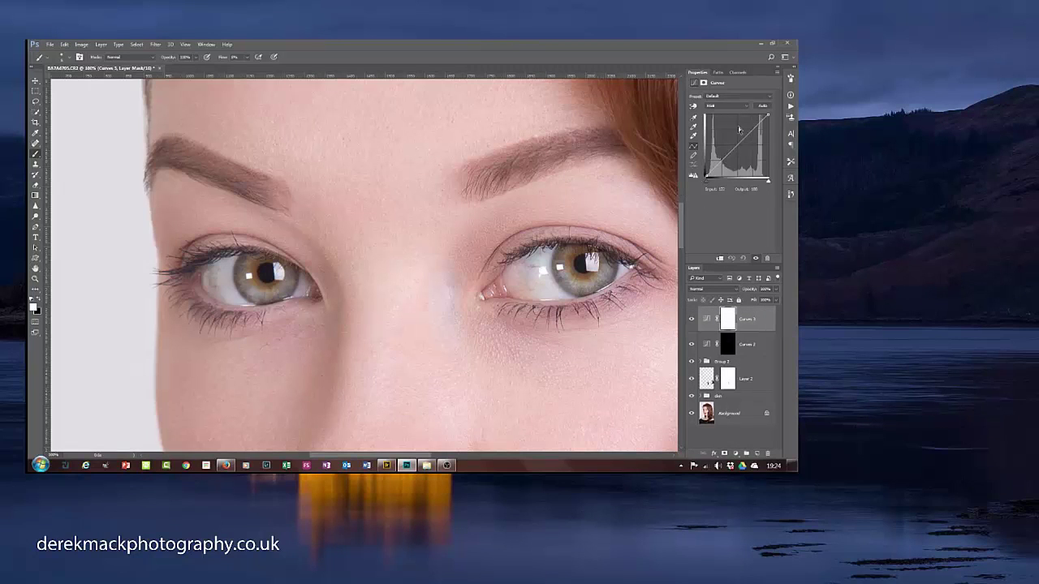
{"action": "left_click", "coordinate": [733, 106]}
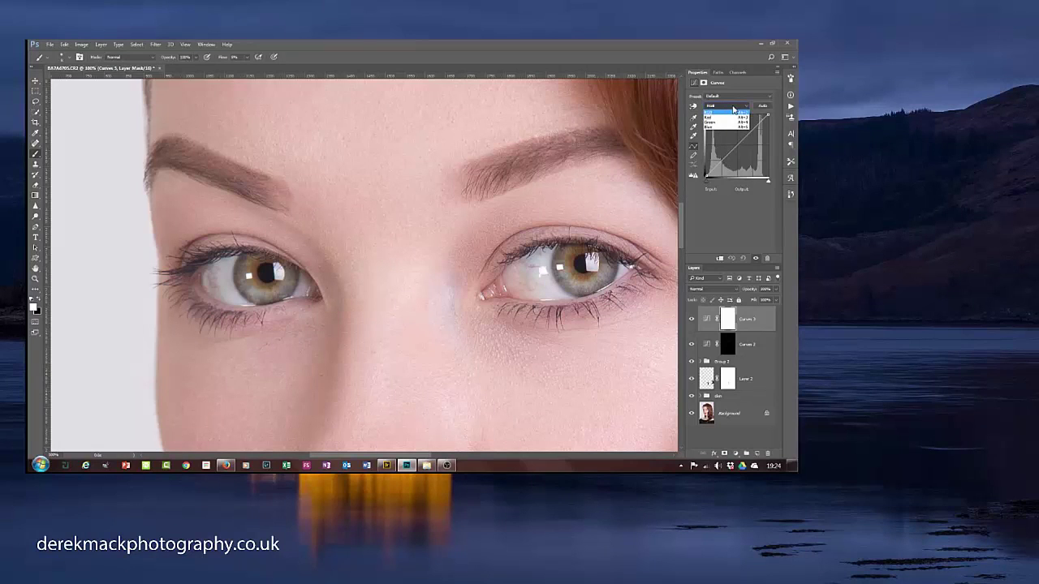
{"action": "left_click", "coordinate": [724, 124]}
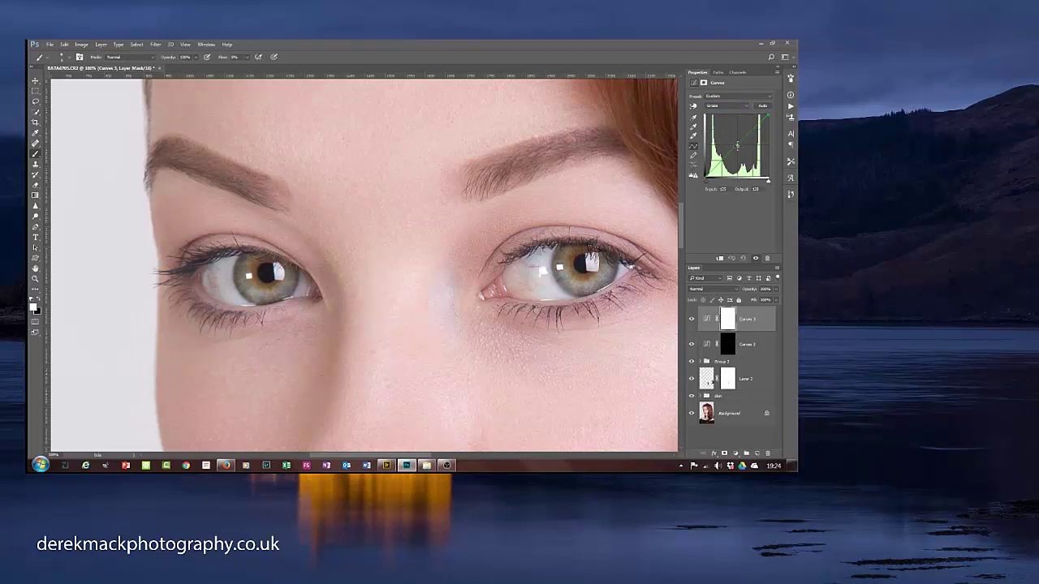
{"action": "left_click_drag", "start_coordinate": [737, 145], "coordinate": [734, 139]}
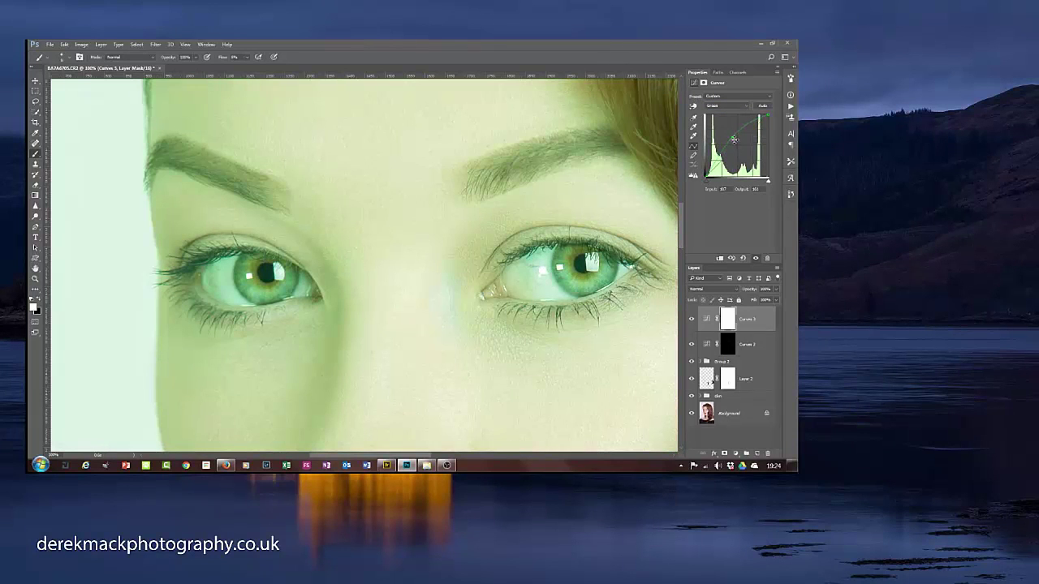
{"action": "key", "text": "ctrl+i"}
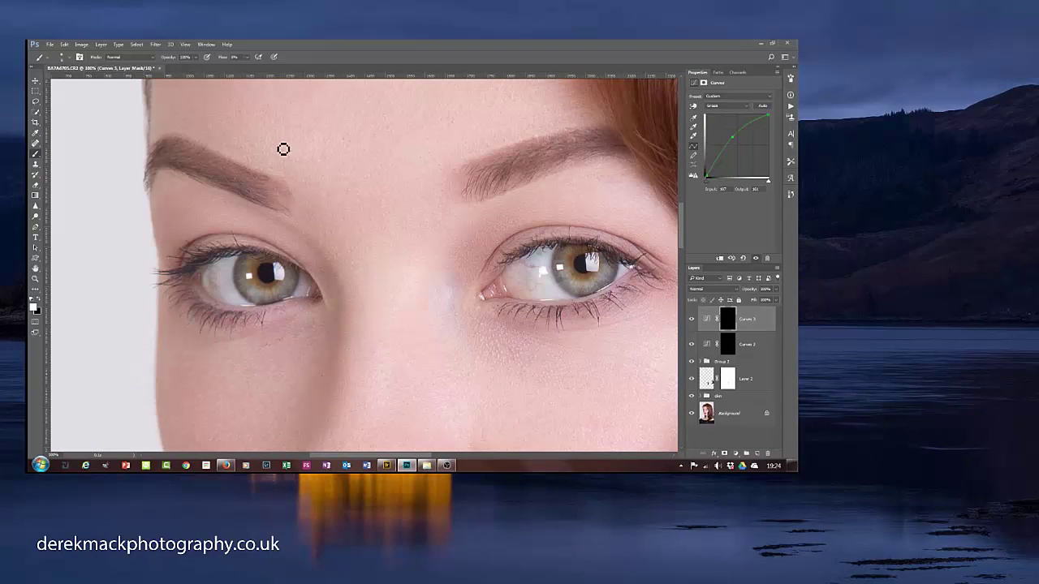
Step: Paint the green tint onto both irises through the Curves 3 mask and soften it with the same Gaussian Blur
{"action": "mouse_move", "coordinate": [249, 277]}
{"action": "left_mouse_down"}
{"action": "mouse_move", "coordinate": [246, 302]}
{"action": "mouse_move", "coordinate": [247, 292]}
{"action": "mouse_move", "coordinate": [262, 299]}
{"action": "mouse_move", "coordinate": [298, 287]}
{"action": "mouse_move", "coordinate": [287, 287]}
{"action": "left_mouse_up"}
{"action": "mouse_move", "coordinate": [591, 273]}
{"action": "left_mouse_down"}
{"action": "mouse_move", "coordinate": [571, 279]}
{"action": "mouse_move", "coordinate": [583, 293]}
{"action": "mouse_move", "coordinate": [605, 290]}
{"action": "left_mouse_up"}
{"action": "key", "text": "ctrl+alt+f"}
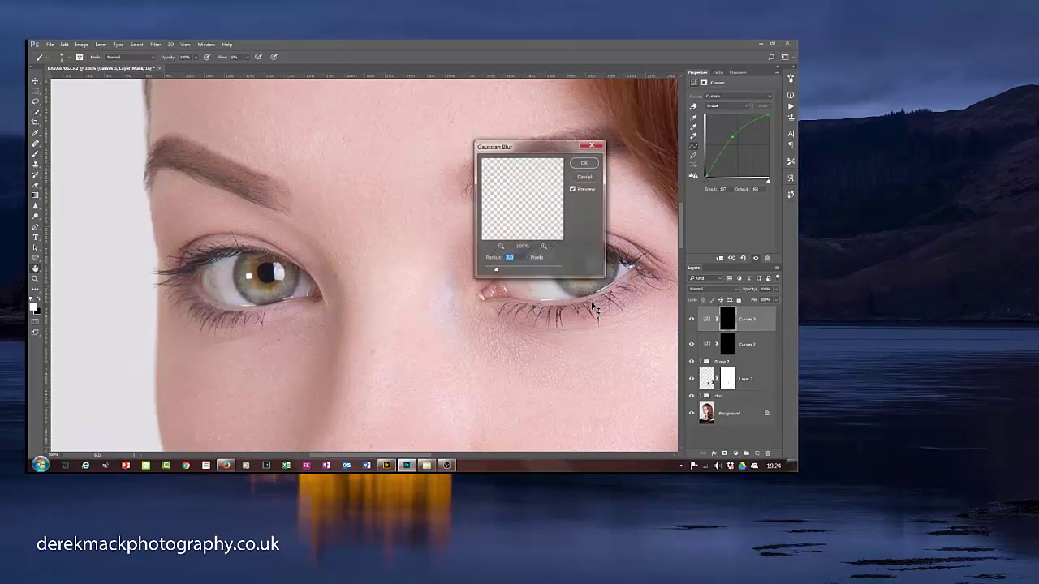
{"action": "key", "text": "Return"}
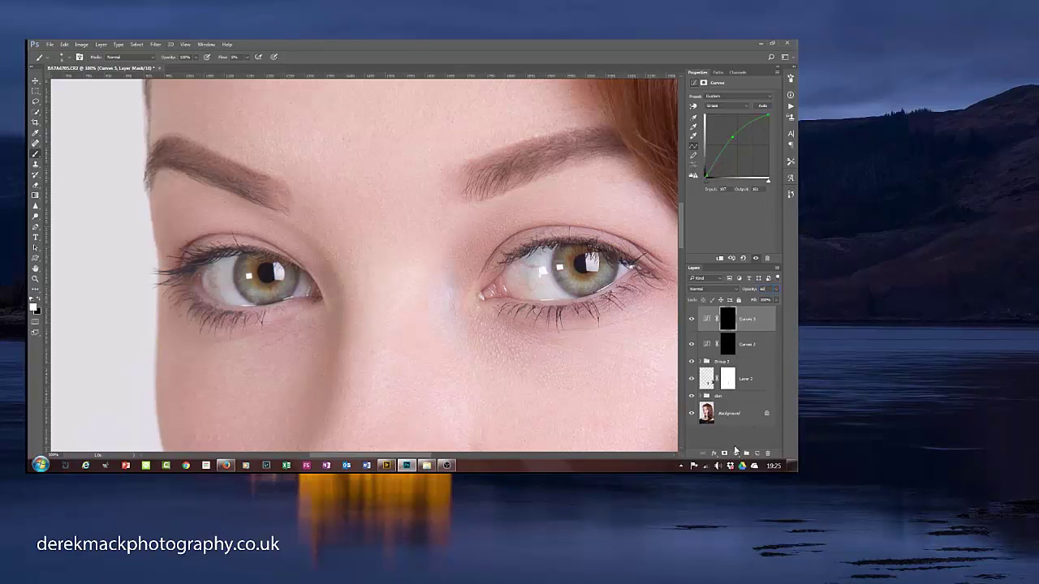
Step: Add another Curves adjustment above Curves 3 and raise its red channel's midtones slightly
{"action": "left_click", "coordinate": [737, 459]}
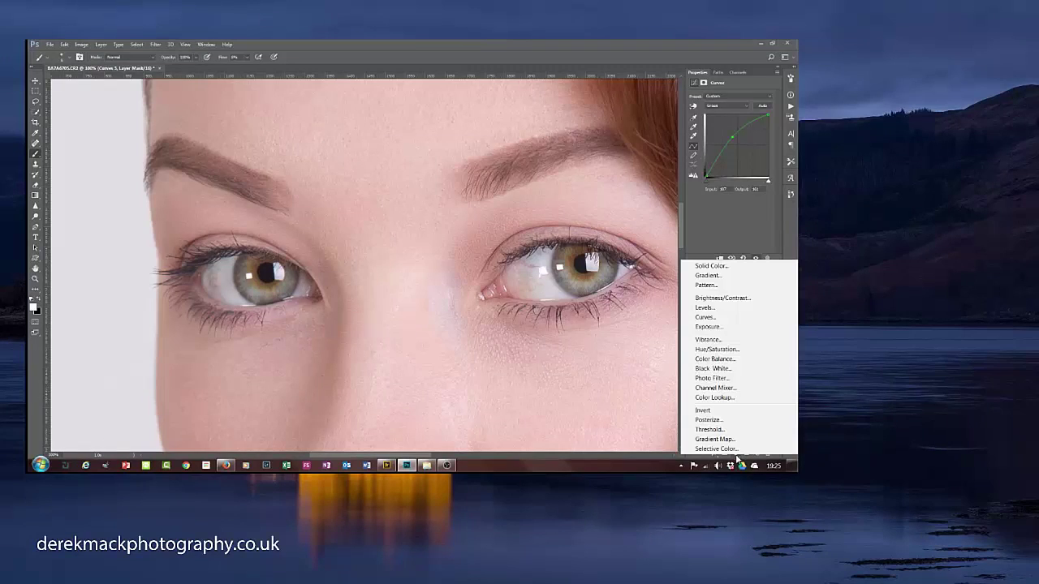
{"action": "left_click", "coordinate": [724, 321]}
{"action": "left_click", "coordinate": [725, 106]}
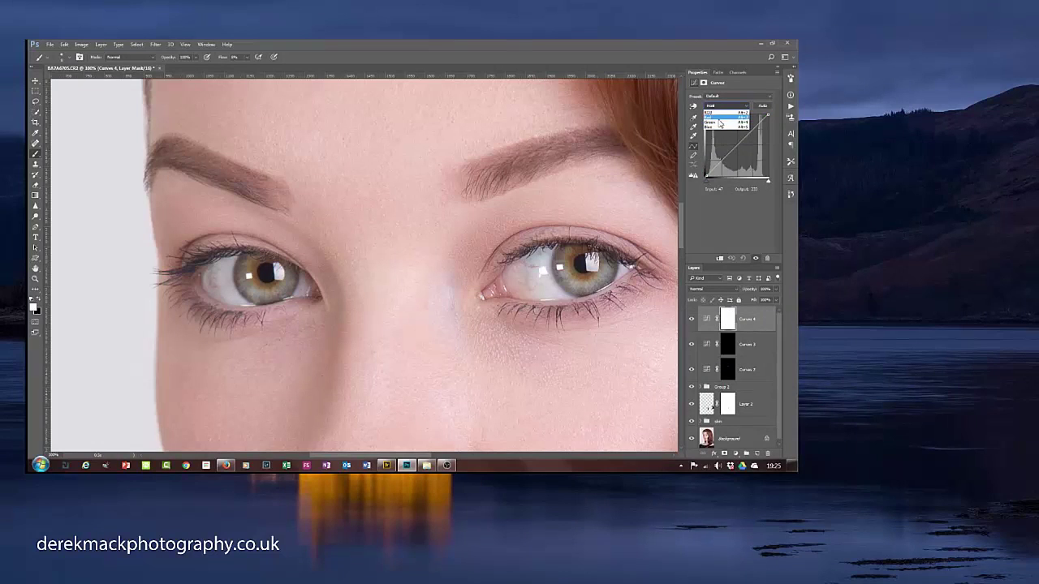
{"action": "left_click", "coordinate": [719, 119]}
{"action": "left_click", "coordinate": [739, 145]}
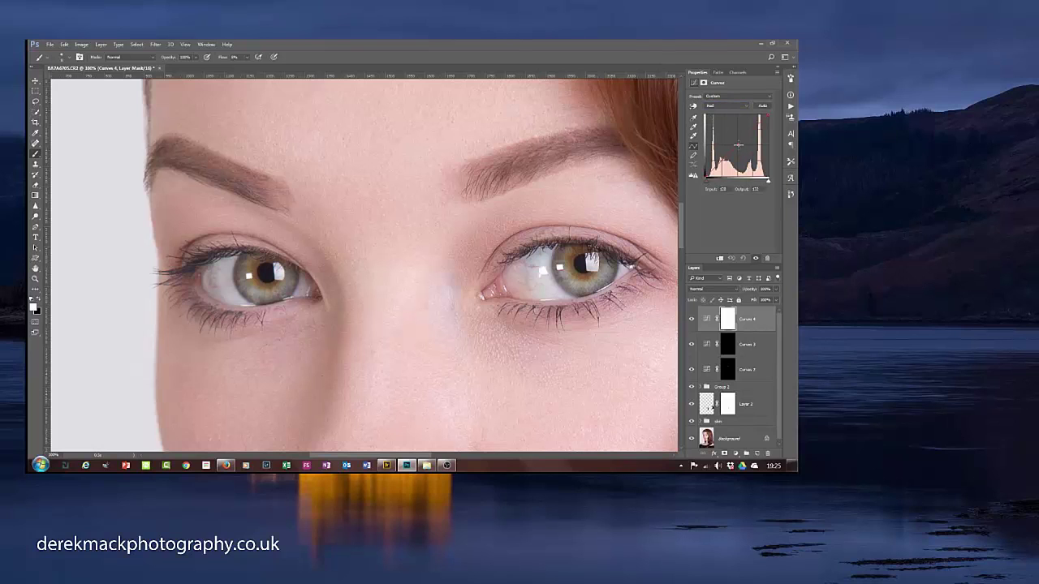
{"action": "left_click_drag", "start_coordinate": [739, 144], "coordinate": [736, 140]}
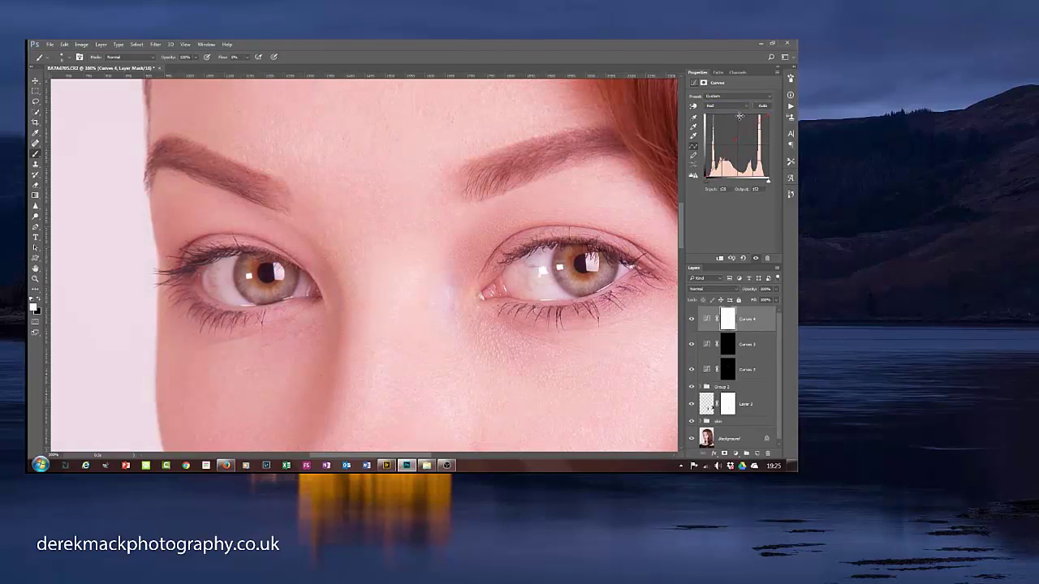
Step: Lower the blue channel's midtones slightly in Curves 4 and invert its mask to black
{"action": "left_click", "coordinate": [735, 107]}
{"action": "left_click", "coordinate": [723, 122]}
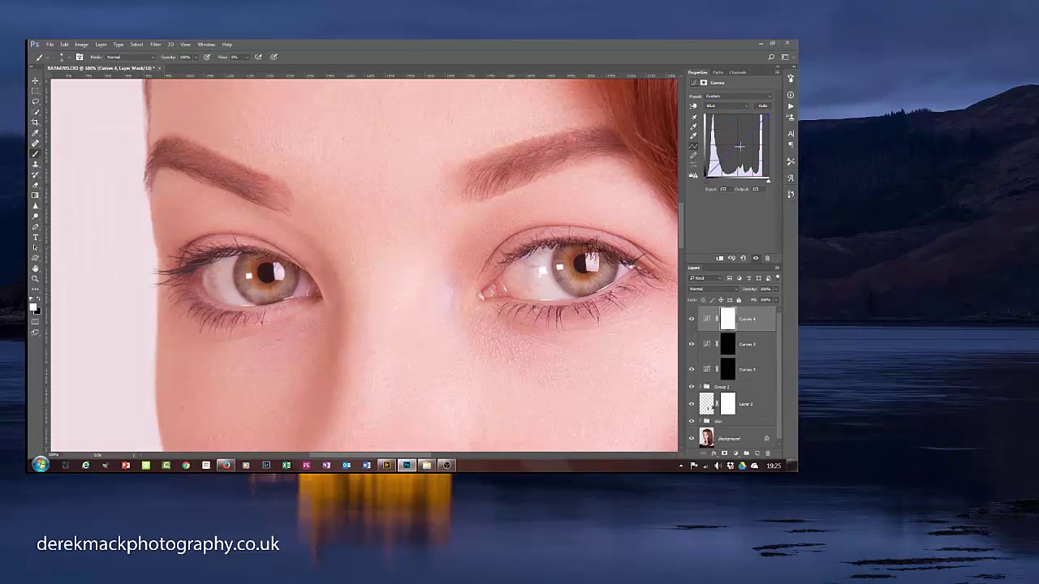
{"action": "left_click_drag", "start_coordinate": [740, 146], "coordinate": [741, 151]}
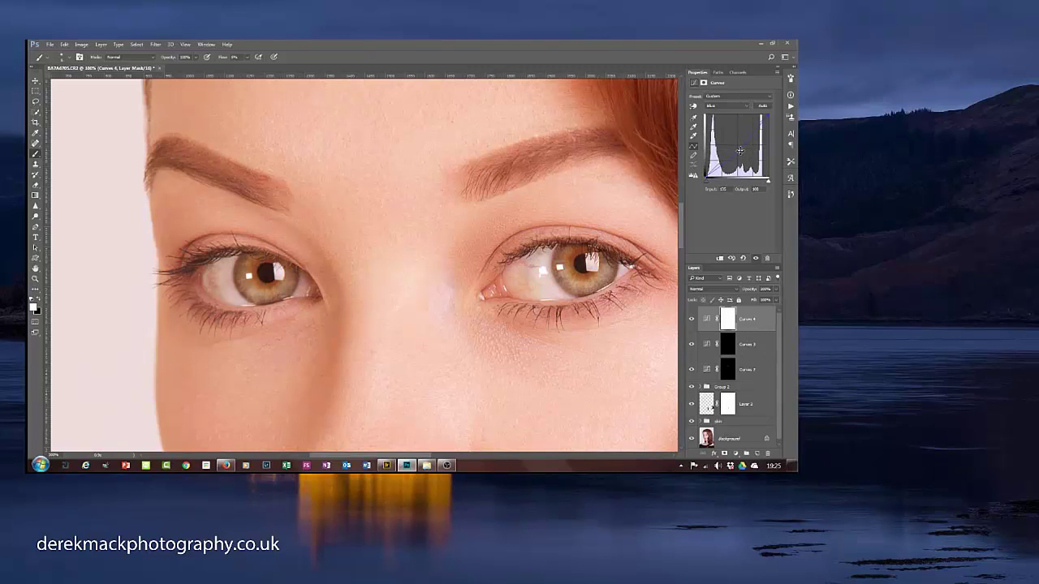
{"action": "key", "text": "ctrl+i"}
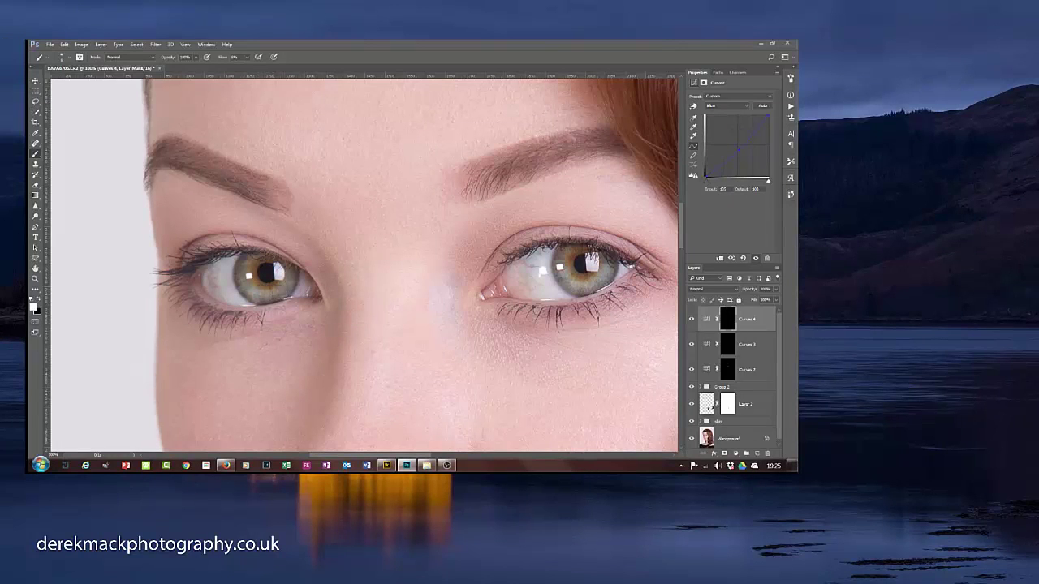
Step: Paint the warm tint into both irises on the Curves 4 mask and soften it with a 3-pixel Gaussian Blur
{"action": "mouse_move", "coordinate": [279, 293]}
{"action": "left_mouse_down"}
{"action": "mouse_move", "coordinate": [260, 289]}
{"action": "mouse_move", "coordinate": [256, 274]}
{"action": "mouse_move", "coordinate": [269, 293]}
{"action": "mouse_move", "coordinate": [283, 292]}
{"action": "left_mouse_up"}
{"action": "mouse_move", "coordinate": [584, 261]}
{"action": "left_mouse_down"}
{"action": "mouse_move", "coordinate": [574, 268]}
{"action": "mouse_move", "coordinate": [583, 283]}
{"action": "mouse_move", "coordinate": [606, 279]}
{"action": "mouse_move", "coordinate": [608, 266]}
{"action": "mouse_move", "coordinate": [581, 290]}
{"action": "mouse_move", "coordinate": [580, 276]}
{"action": "mouse_move", "coordinate": [526, 284]}
{"action": "left_mouse_up"}
{"action": "key", "text": "ctrl+alt+f"}
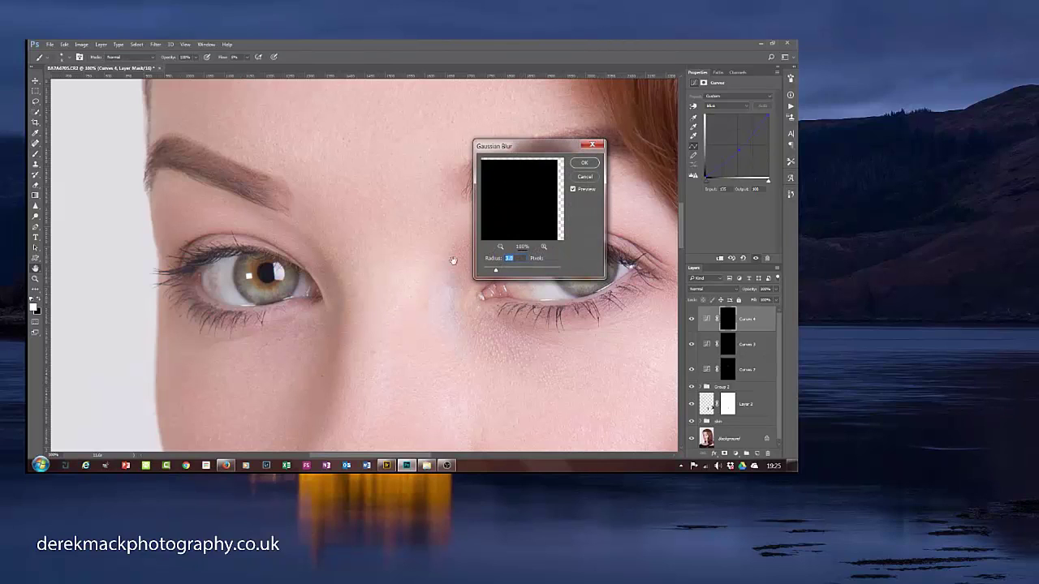
{"action": "left_click", "coordinate": [585, 164]}
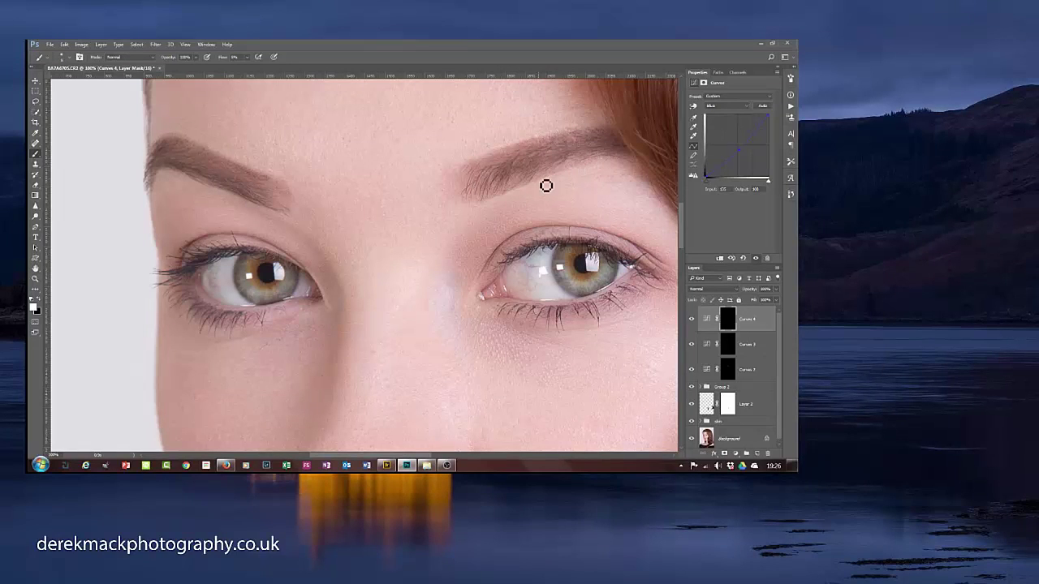
Step: Create a new empty layer above Curves 4 and paint white over both catchlights in the subject's right eye
{"action": "left_click", "coordinate": [757, 455]}
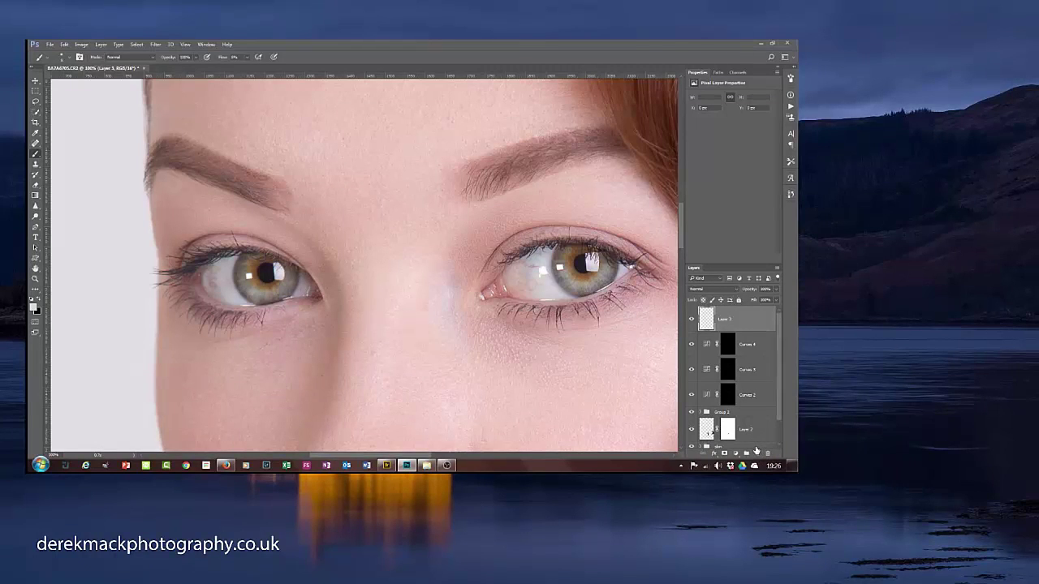
{"action": "key", "text": "x"}
{"action": "key", "text": "x"}
{"action": "key", "text": "ctrl+plus"}
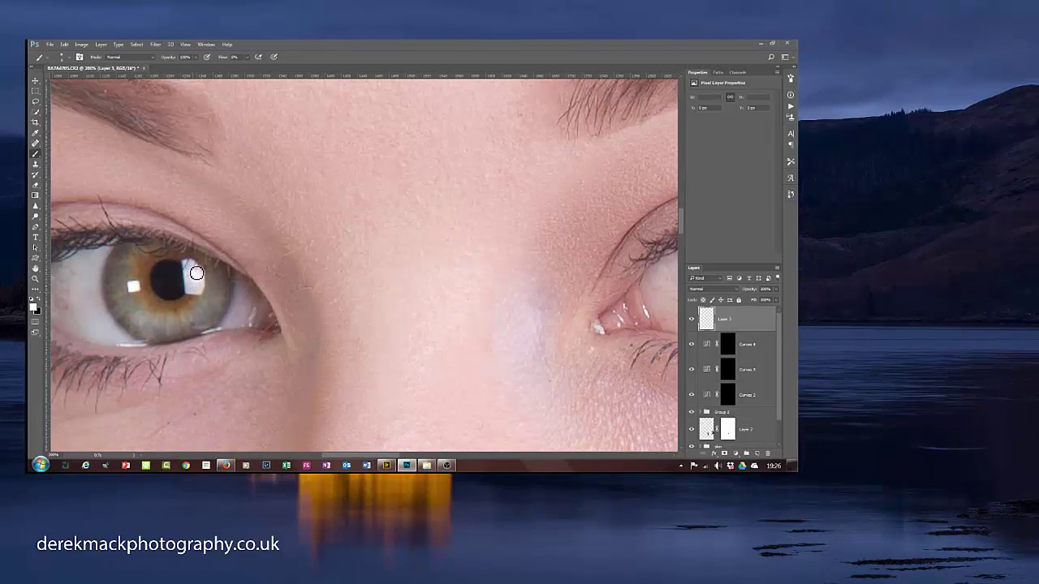
{"action": "left_click_drag", "start_coordinate": [189, 268], "coordinate": [193, 288]}
{"action": "left_click_drag", "start_coordinate": [198, 276], "coordinate": [190, 274]}
{"action": "left_click", "coordinate": [136, 289]}
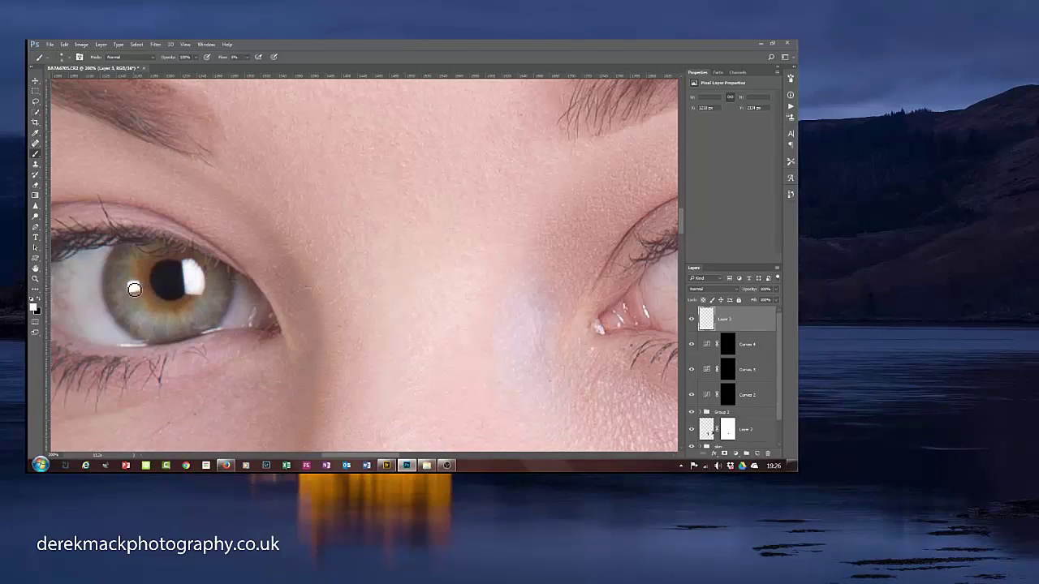
Step: Paint white over the catchlights in the subject's left eye on the new layer
{"action": "mouse_move", "coordinate": [458, 321]}
{"action": "left_mouse_down"}
{"action": "mouse_move", "coordinate": [264, 317]}
{"action": "mouse_move", "coordinate": [399, 304]}
{"action": "left_mouse_up"}
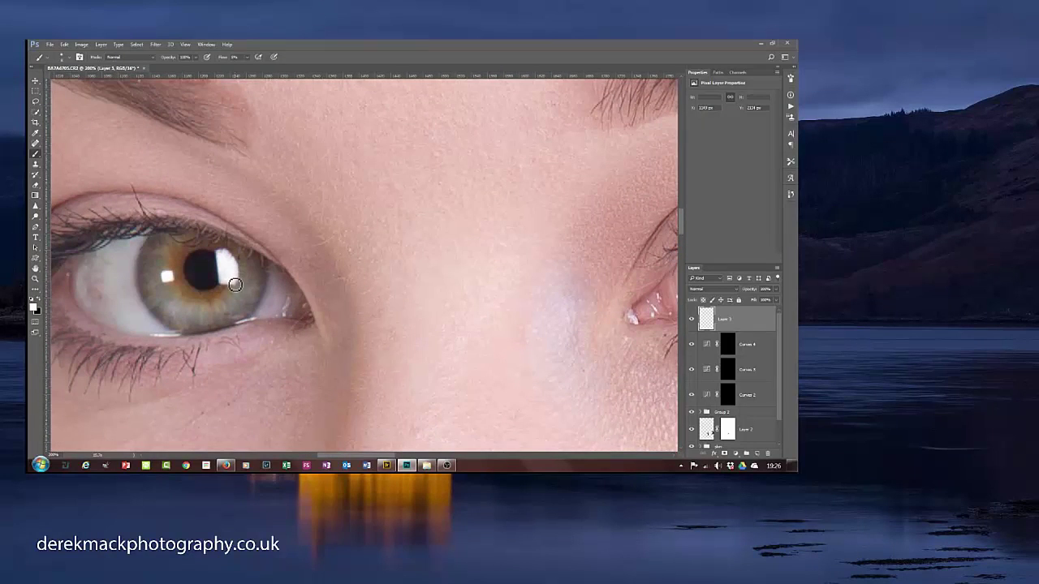
{"action": "left_click_drag", "start_coordinate": [398, 318], "coordinate": [163, 297]}
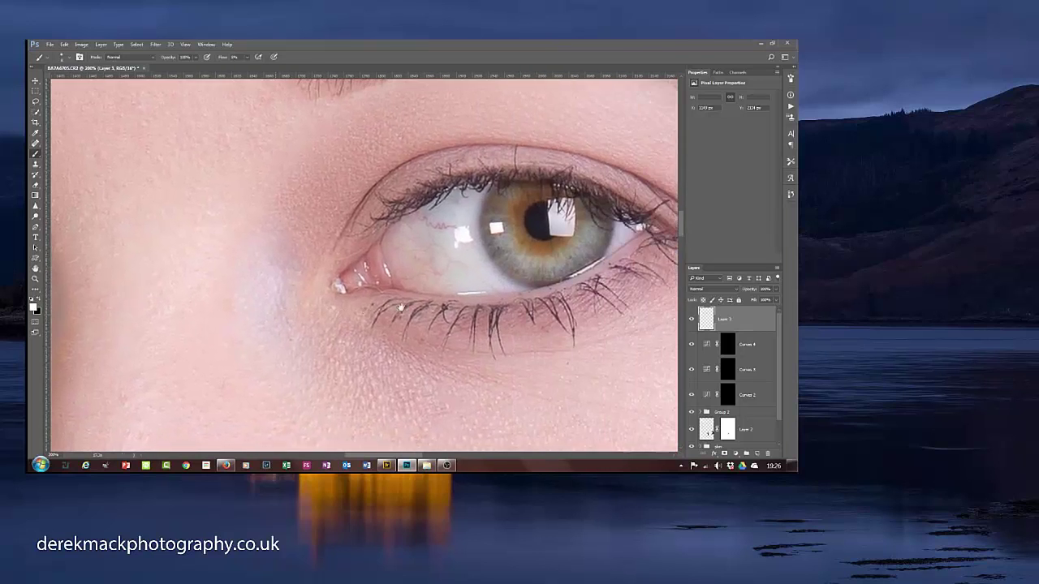
{"action": "left_click_drag", "start_coordinate": [471, 287], "coordinate": [415, 322]}
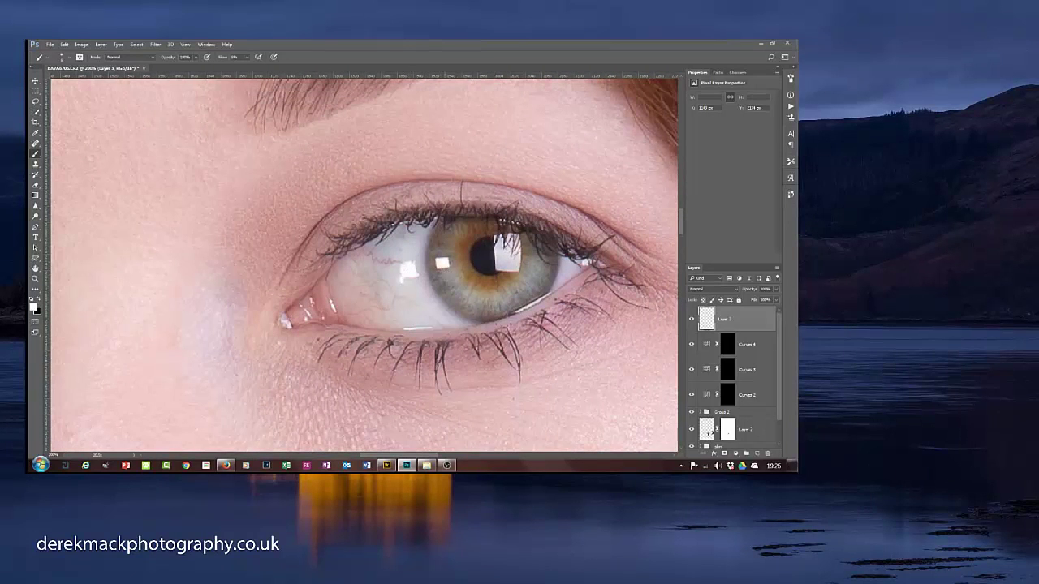
{"action": "left_click", "coordinate": [442, 263]}
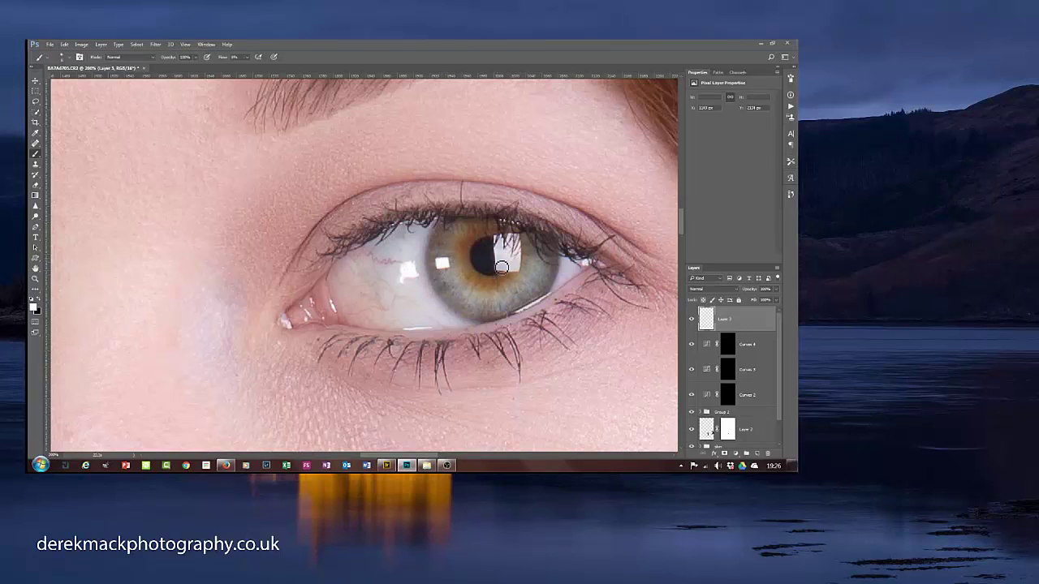
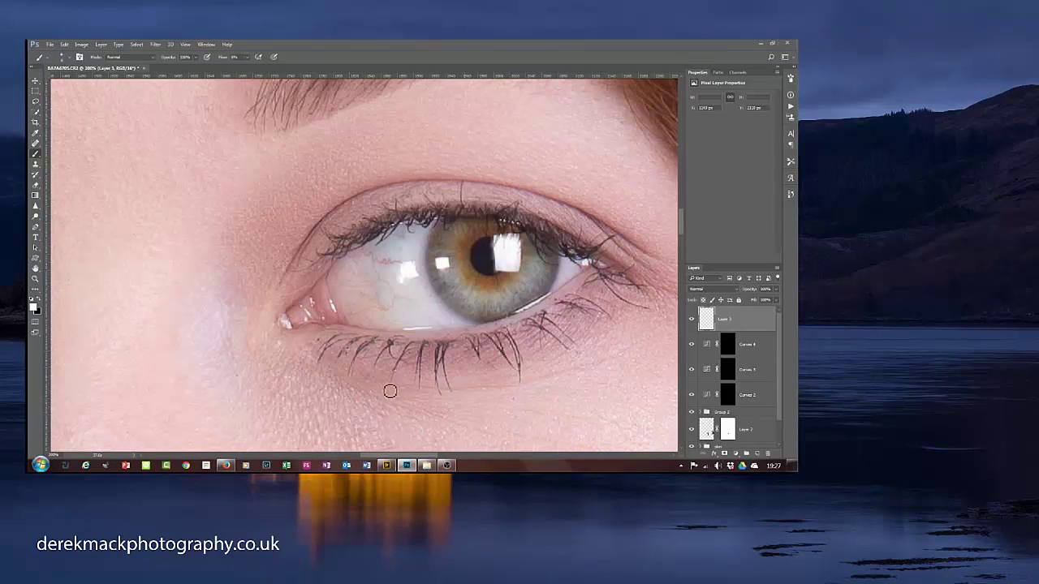
Step: Blend the catchlight layer through Blend If, splitting the Underlying Layer white slider and moving one half down to 0
{"action": "double_click", "coordinate": [753, 315]}
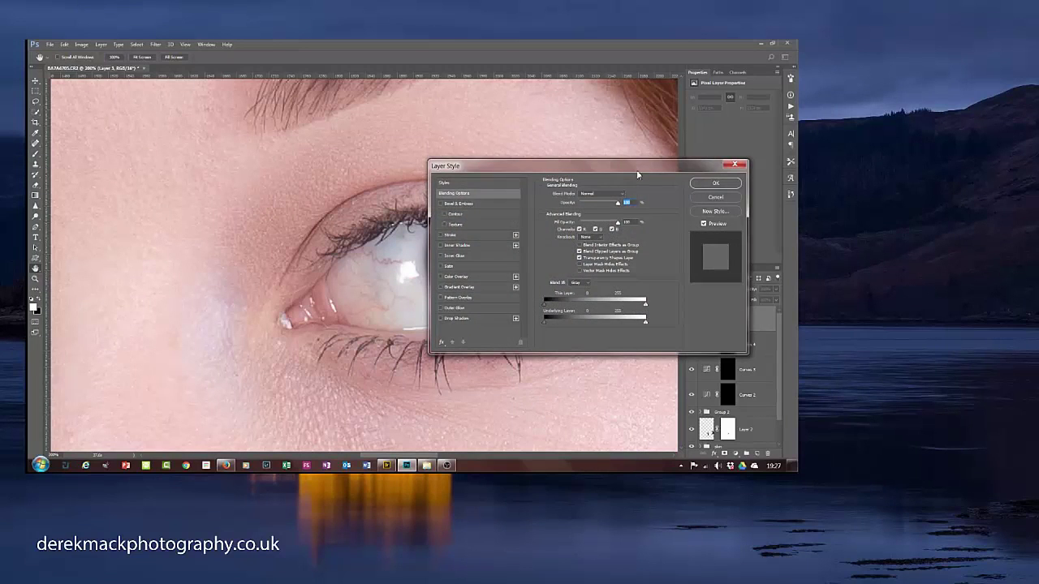
{"action": "left_click_drag", "start_coordinate": [638, 174], "coordinate": [696, 128]}
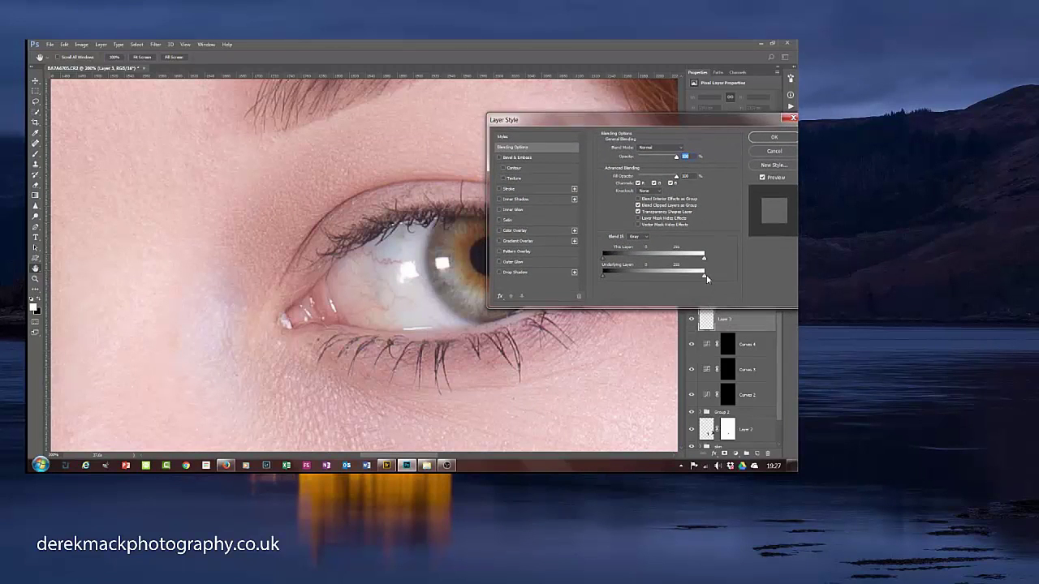
{"action": "left_click_drag", "start_coordinate": [706, 276], "coordinate": [704, 276]}
{"action": "key", "text": "alt"}
{"action": "left_click_drag", "start_coordinate": [703, 277], "coordinate": [583, 281]}
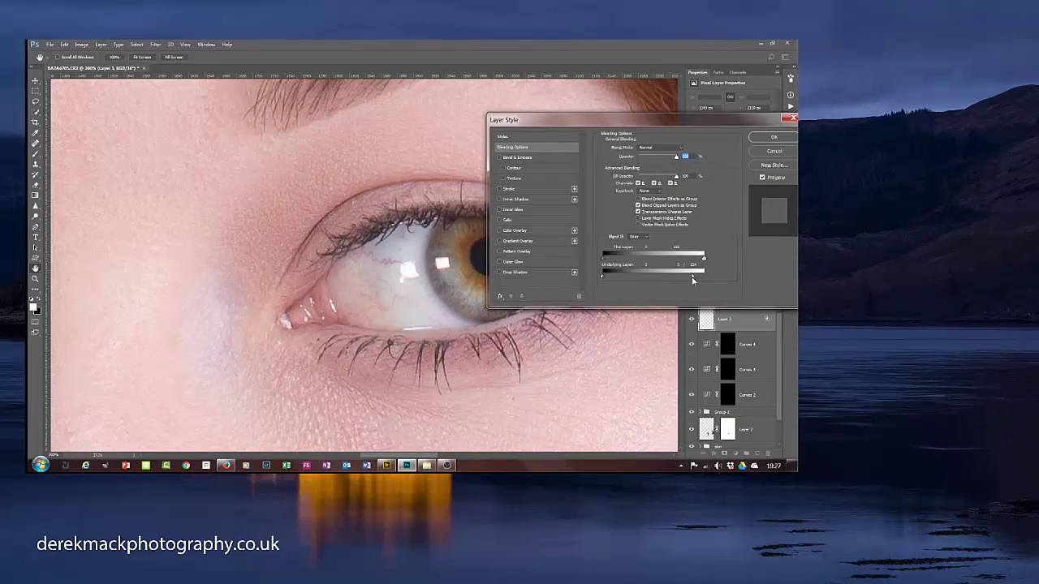
{"action": "left_click", "coordinate": [775, 138]}
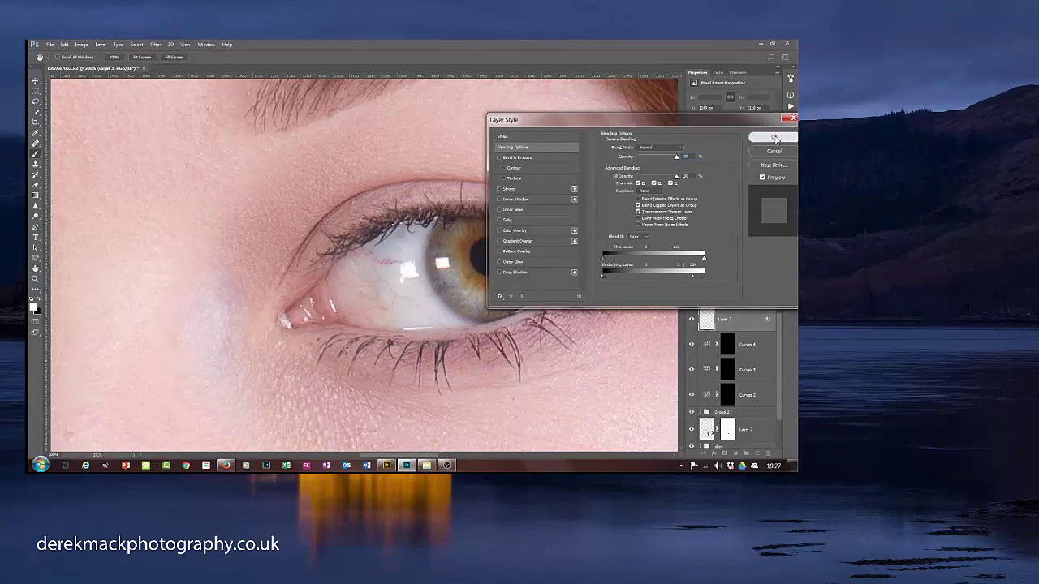
Step: Toggle the visibility of the catchlight layer to compare the eye before and after
{"action": "left_click", "coordinate": [691, 320]}
{"action": "left_click", "coordinate": [692, 320]}
{"action": "left_click", "coordinate": [691, 320]}
{"action": "left_click", "coordinate": [691, 319]}
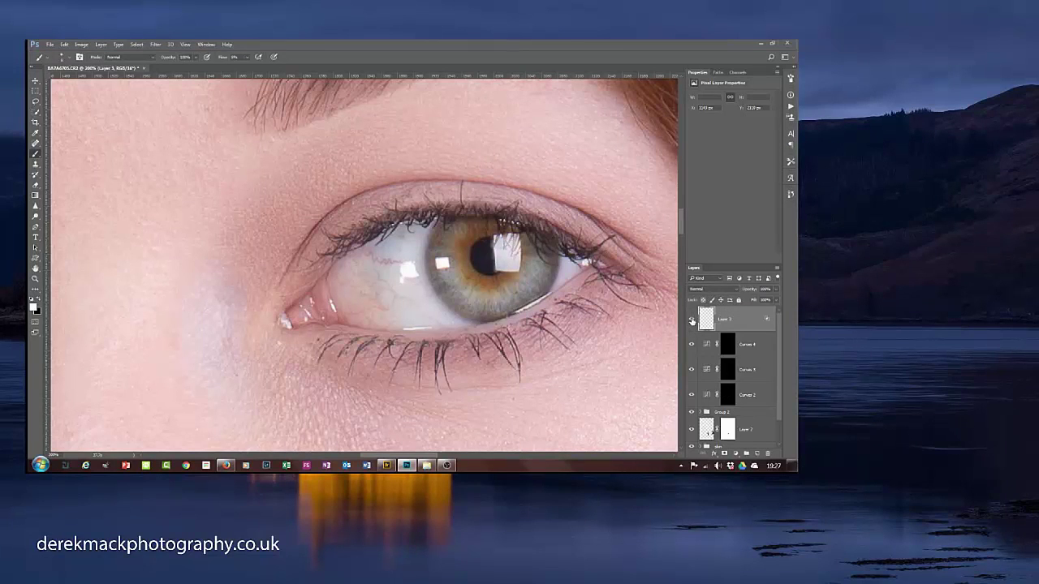
Step: Compare both eyes with and without the painted catchlights by repeatedly hiding and showing their layer
{"action": "left_click", "coordinate": [691, 320]}
{"action": "left_click", "coordinate": [691, 320]}
{"action": "left_click", "coordinate": [692, 320]}
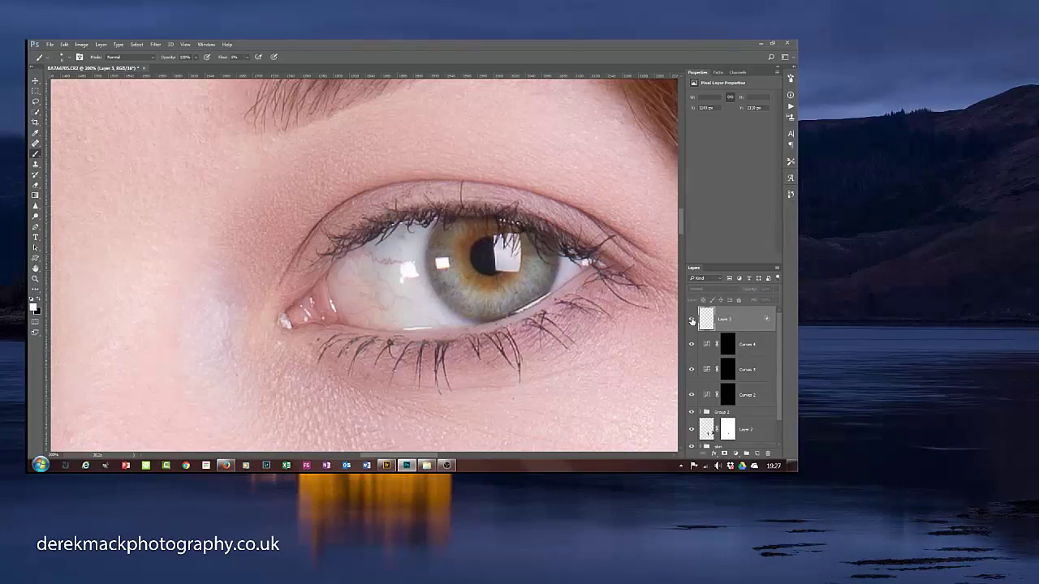
{"action": "left_click", "coordinate": [692, 320]}
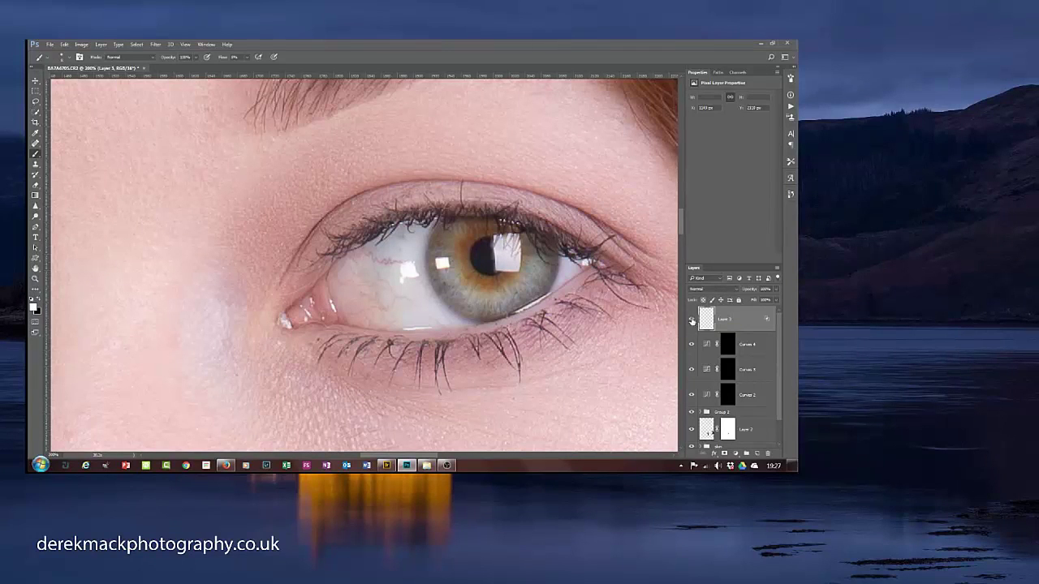
{"action": "key", "text": "ctrl+minus"}
{"action": "key", "text": "ctrl+minus"}
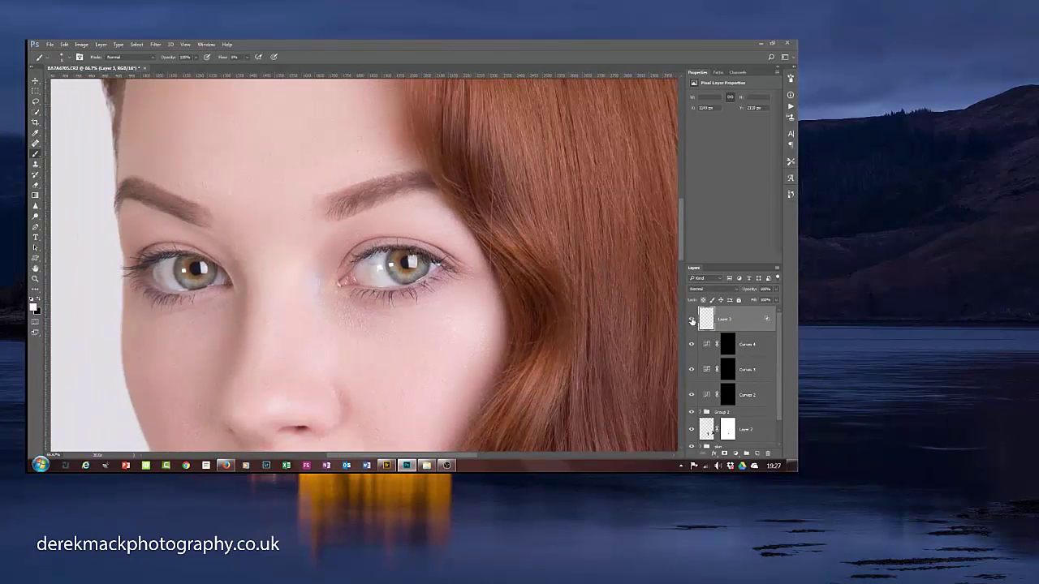
{"action": "left_click", "coordinate": [692, 320]}
{"action": "left_click", "coordinate": [691, 320]}
{"action": "left_click", "coordinate": [692, 320]}
{"action": "left_click", "coordinate": [692, 319]}
{"action": "left_click", "coordinate": [691, 320]}
{"action": "left_click", "coordinate": [692, 320]}
{"action": "left_click", "coordinate": [692, 320]}
{"action": "left_click", "coordinate": [691, 320]}
Step: On a new empty layer, heal the veins in the upper white of the subject's left eye with the Spot Healing Brush, sampling all layers
{"action": "left_click", "coordinate": [757, 454]}
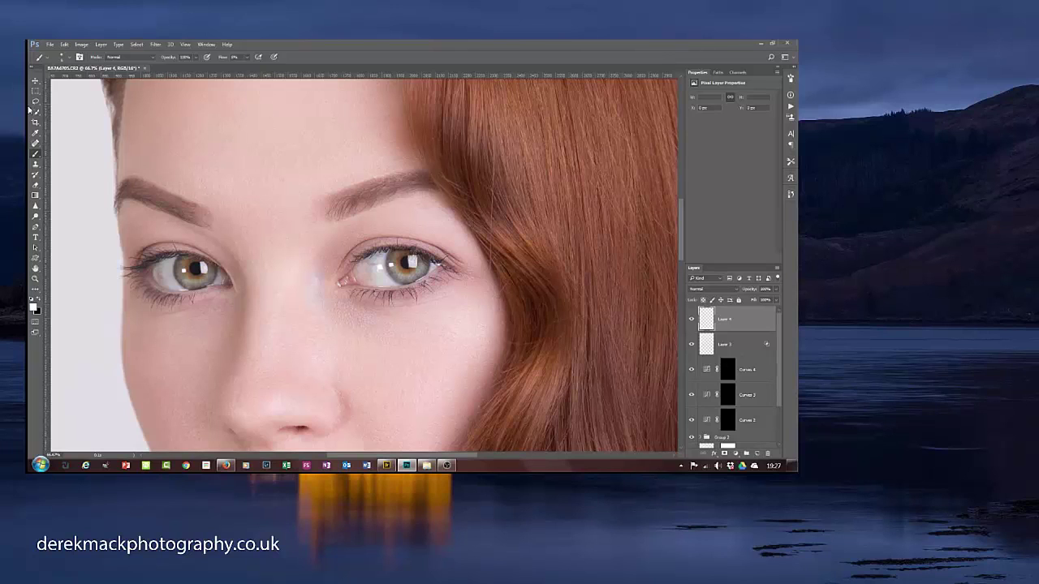
{"action": "left_click", "coordinate": [35, 144]}
{"action": "right_click", "coordinate": [34, 145]}
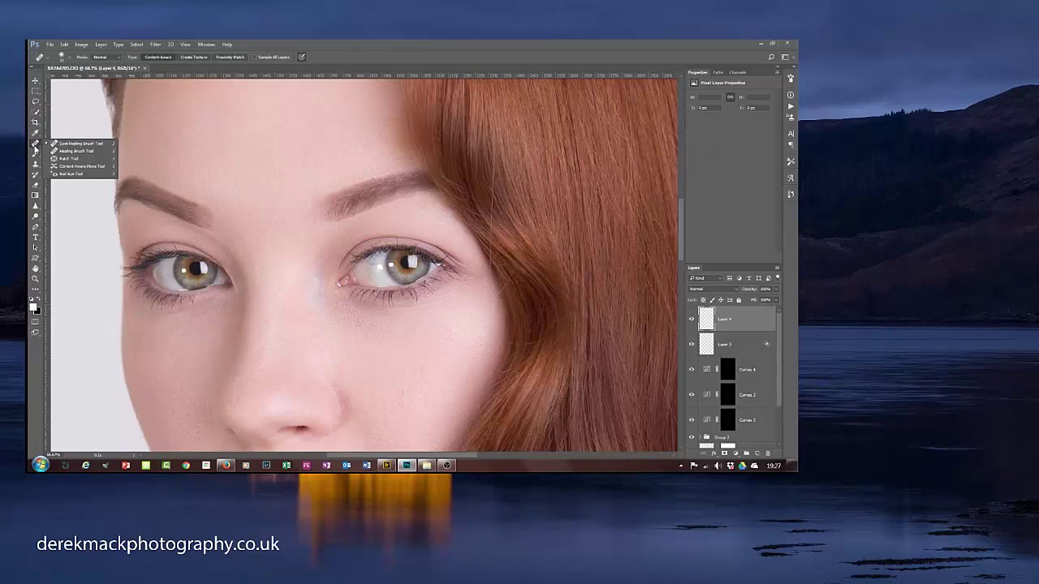
{"action": "left_click", "coordinate": [68, 145]}
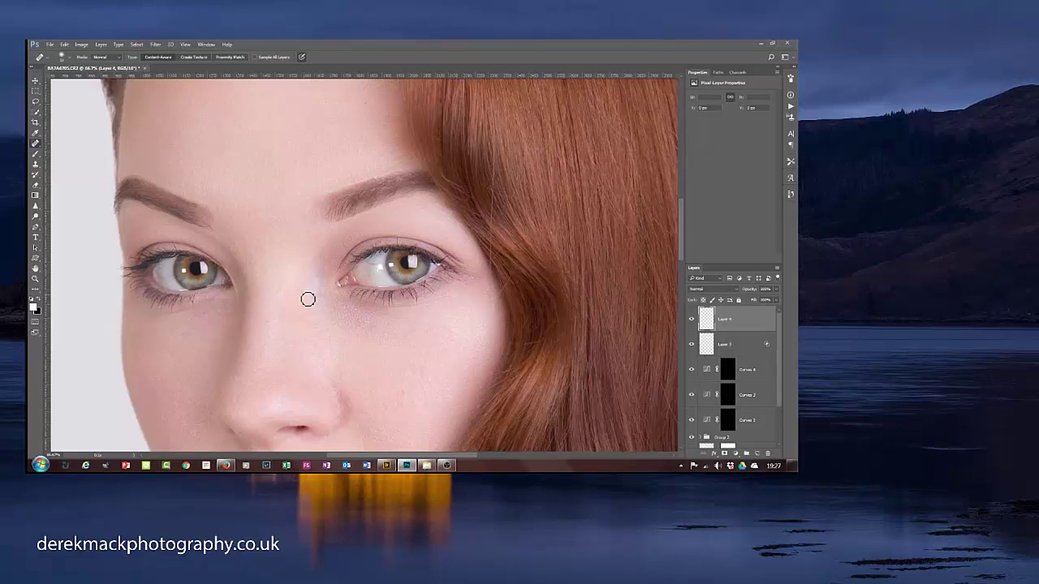
{"action": "key", "text": "ctrl+plus"}
{"action": "key", "text": "ctrl+plus"}
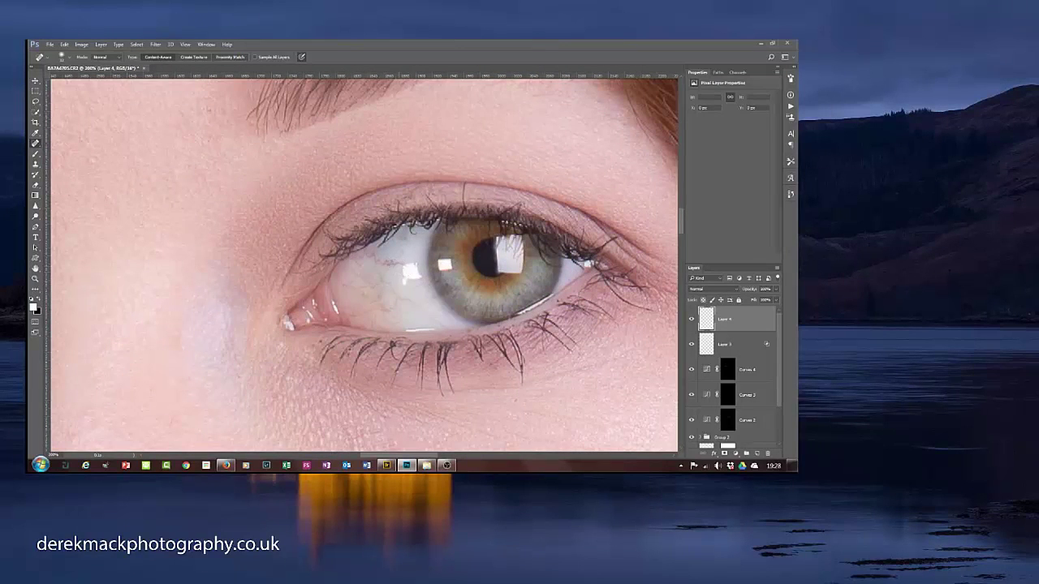
{"action": "mouse_move", "coordinate": [406, 265]}
{"action": "left_mouse_down"}
{"action": "mouse_move", "coordinate": [362, 253]}
{"action": "mouse_move", "coordinate": [382, 261]}
{"action": "mouse_move", "coordinate": [373, 254]}
{"action": "left_mouse_up"}
{"action": "mouse_move", "coordinate": [405, 267]}
{"action": "left_mouse_down"}
{"action": "mouse_move", "coordinate": [367, 252]}
{"action": "mouse_move", "coordinate": [380, 280]}
{"action": "mouse_move", "coordinate": [371, 286]}
{"action": "mouse_move", "coordinate": [384, 281]}
{"action": "mouse_move", "coordinate": [442, 324]}
{"action": "mouse_move", "coordinate": [449, 317]}
{"action": "mouse_move", "coordinate": [386, 324]}
{"action": "mouse_move", "coordinate": [393, 300]}
{"action": "mouse_move", "coordinate": [346, 310]}
{"action": "mouse_move", "coordinate": [369, 300]}
{"action": "mouse_move", "coordinate": [350, 305]}
{"action": "mouse_move", "coordinate": [345, 280]}
{"action": "mouse_move", "coordinate": [362, 273]}
{"action": "mouse_move", "coordinate": [347, 284]}
{"action": "mouse_move", "coordinate": [371, 288]}
{"action": "mouse_move", "coordinate": [349, 288]}
{"action": "mouse_move", "coordinate": [379, 288]}
{"action": "mouse_move", "coordinate": [378, 255]}
{"action": "left_mouse_up"}
{"action": "left_click", "coordinate": [376, 268]}
{"action": "left_click", "coordinate": [401, 251]}
{"action": "left_click", "coordinate": [355, 260]}
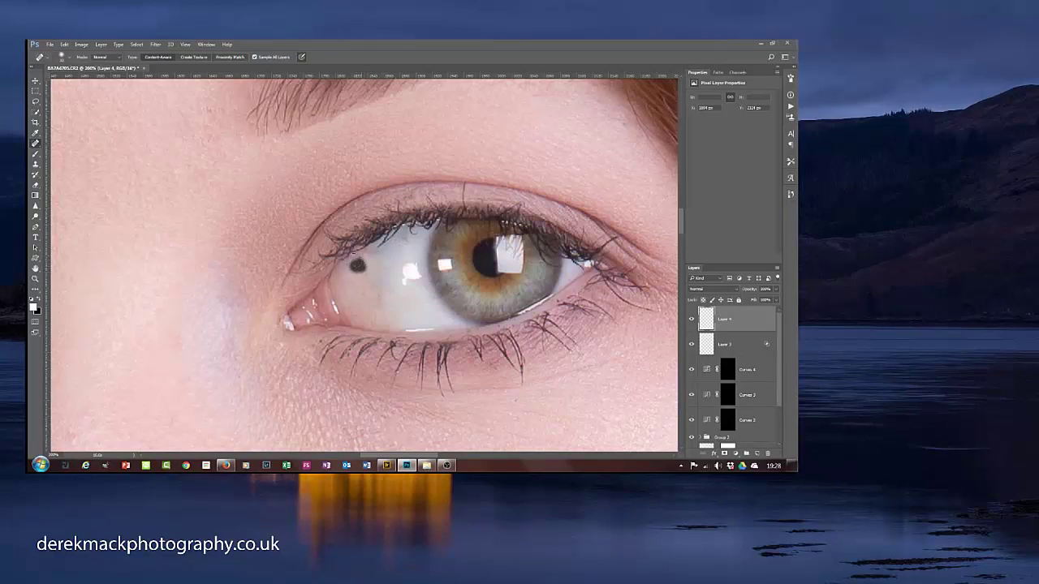
Step: Heal the remaining veins in the lower white and outer corner of the subject's left eye
{"action": "left_click", "coordinate": [379, 271]}
{"action": "left_click", "coordinate": [390, 294]}
{"action": "left_click", "coordinate": [389, 316]}
{"action": "left_click", "coordinate": [359, 313]}
{"action": "left_click", "coordinate": [371, 317]}
{"action": "left_click", "coordinate": [380, 318]}
{"action": "left_click", "coordinate": [380, 319]}
{"action": "left_click", "coordinate": [375, 293]}
{"action": "left_click", "coordinate": [414, 285]}
{"action": "left_click", "coordinate": [394, 302]}
{"action": "left_click", "coordinate": [569, 276]}
{"action": "left_click", "coordinate": [568, 277]}
{"action": "left_click", "coordinate": [569, 275]}
Step: Heal the veins in the white of the subject's right eye on both sides of the iris
{"action": "left_click_drag", "start_coordinate": [155, 193], "coordinate": [175, 186]}
{"action": "left_click_drag", "start_coordinate": [208, 292], "coordinate": [420, 237]}
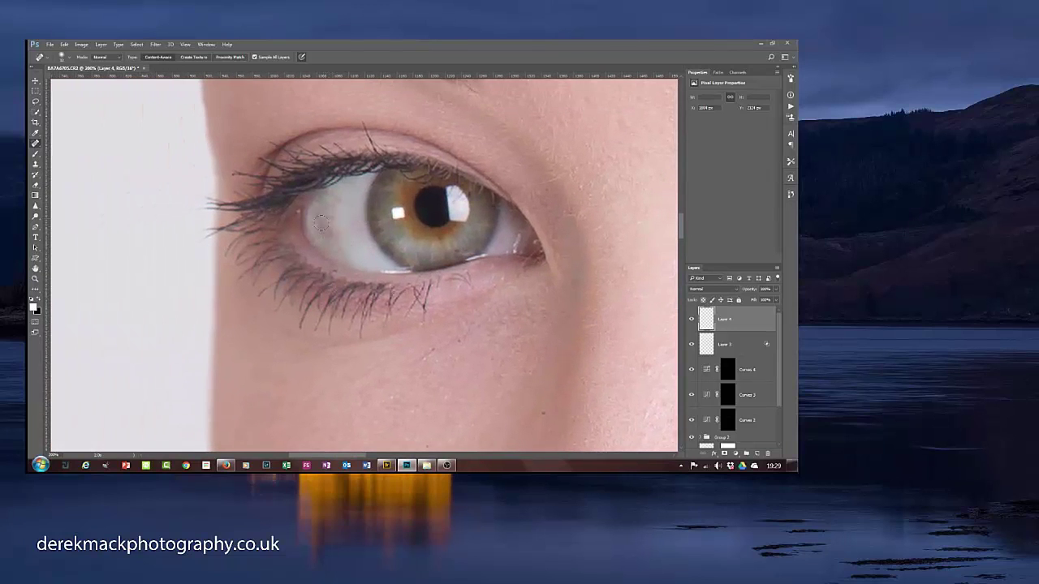
{"action": "mouse_move", "coordinate": [325, 216]}
{"action": "left_mouse_down"}
{"action": "mouse_move", "coordinate": [318, 234]}
{"action": "mouse_move", "coordinate": [339, 253]}
{"action": "mouse_move", "coordinate": [329, 223]}
{"action": "left_mouse_up"}
{"action": "mouse_move", "coordinate": [335, 228]}
{"action": "left_mouse_down"}
{"action": "mouse_move", "coordinate": [356, 218]}
{"action": "mouse_move", "coordinate": [331, 212]}
{"action": "mouse_move", "coordinate": [335, 198]}
{"action": "left_mouse_up"}
{"action": "mouse_move", "coordinate": [333, 208]}
{"action": "left_mouse_down"}
{"action": "mouse_move", "coordinate": [358, 191]}
{"action": "mouse_move", "coordinate": [333, 200]}
{"action": "mouse_move", "coordinate": [328, 187]}
{"action": "mouse_move", "coordinate": [317, 226]}
{"action": "mouse_move", "coordinate": [327, 228]}
{"action": "left_mouse_up"}
{"action": "left_click", "coordinate": [324, 205]}
{"action": "left_click", "coordinate": [322, 237]}
{"action": "left_click_drag", "start_coordinate": [497, 240], "coordinate": [512, 219]}
Step: Stamp all visible layers into a new merged layer at the top of the stack
{"action": "scroll", "coordinate": [396, 245], "scroll_direction": "down", "scroll_amount": 3}
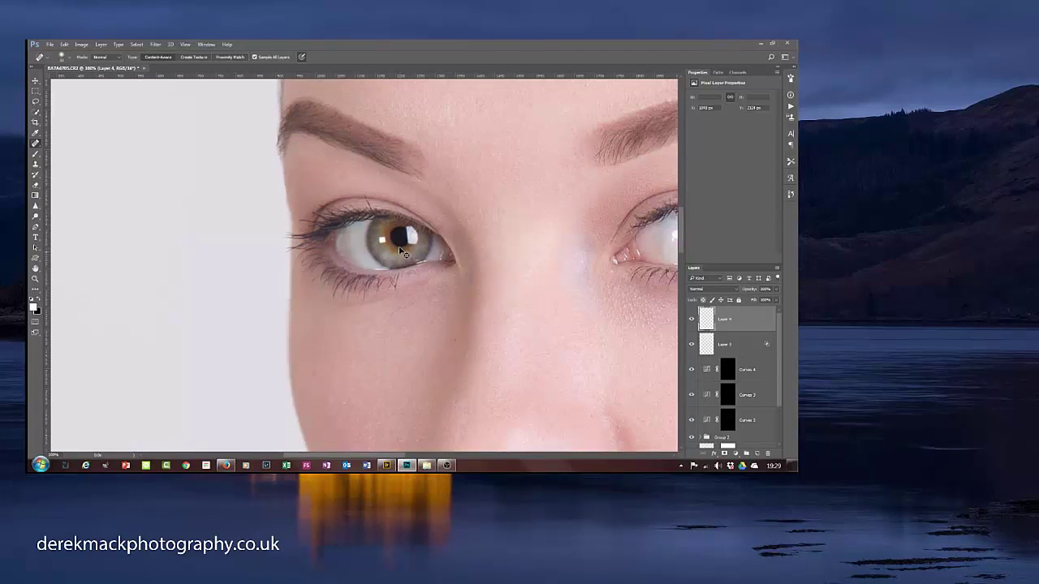
{"action": "key", "text": "ctrl+0"}
{"action": "scroll", "coordinate": [403, 252], "scroll_direction": "up", "scroll_amount": 2}
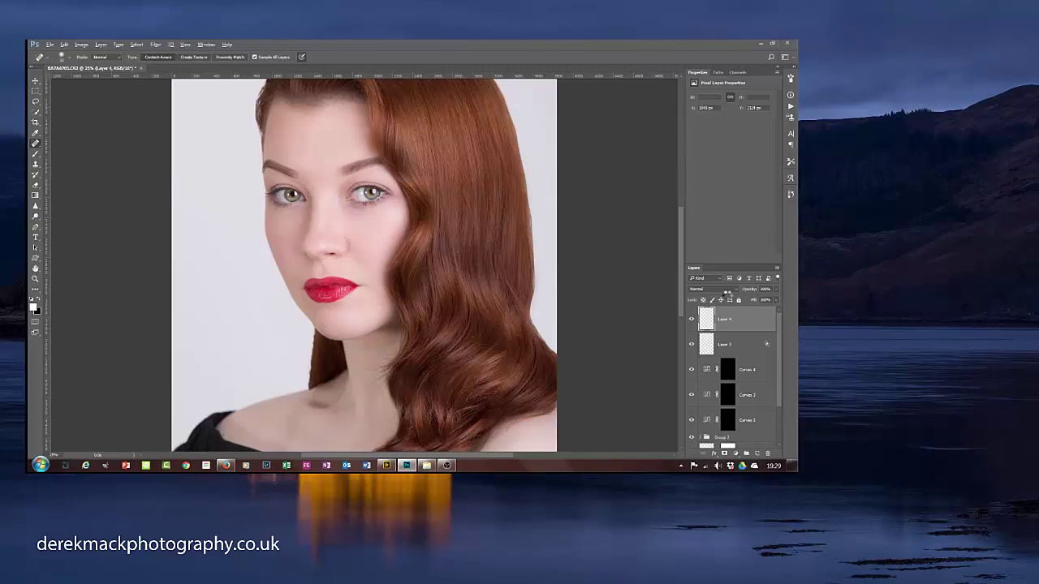
{"action": "key", "text": "ctrl+shift+alt+n"}
{"action": "key", "text": "ctrl+shift+alt+e"}
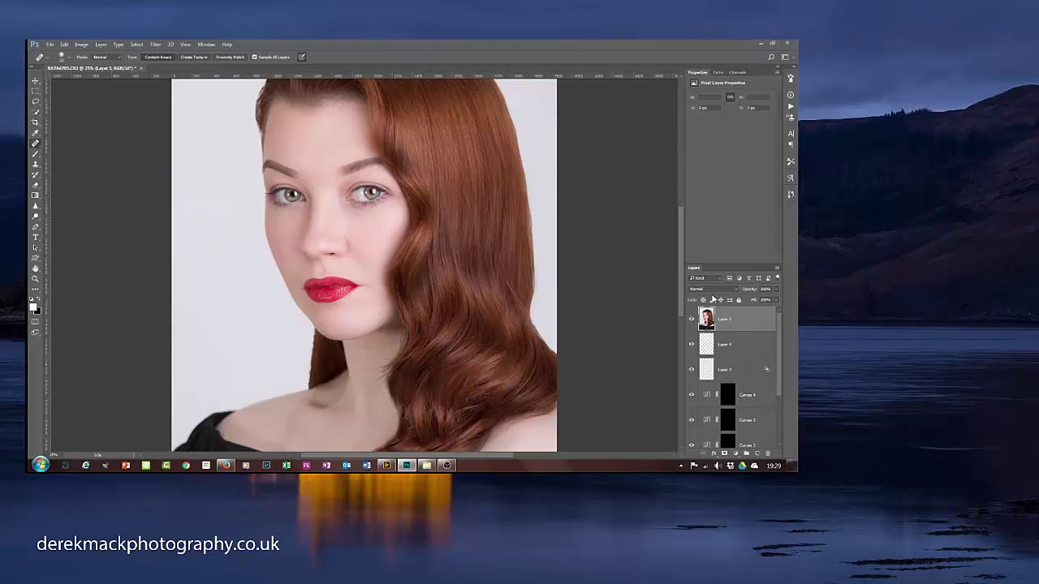
Step: Apply a High Pass filter with a 2-pixel radius to the merged layer and set its blend mode to Linear Light
{"action": "left_click", "coordinate": [155, 44]}
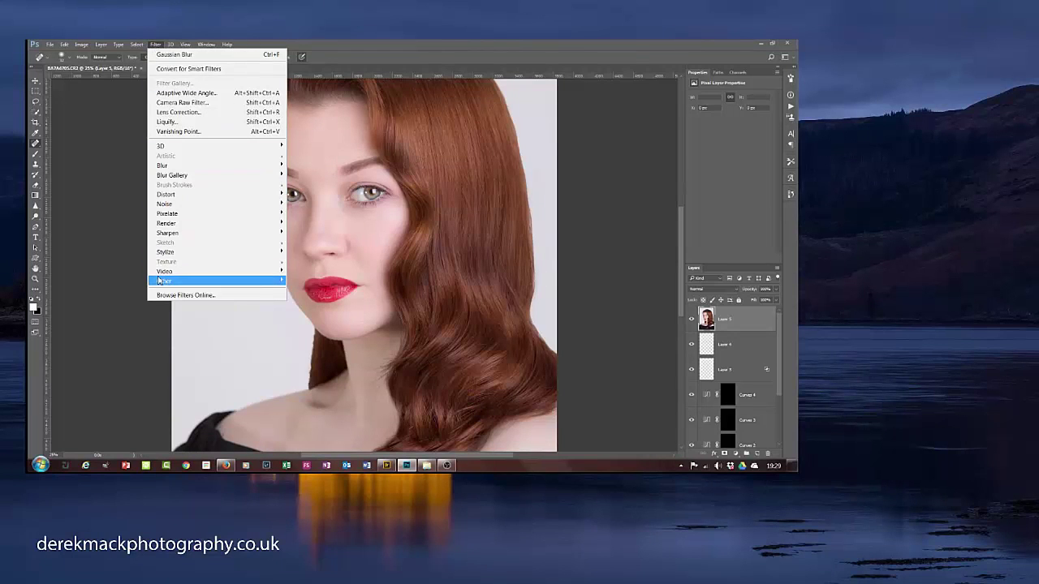
{"action": "mouse_move", "coordinate": [163, 282]}
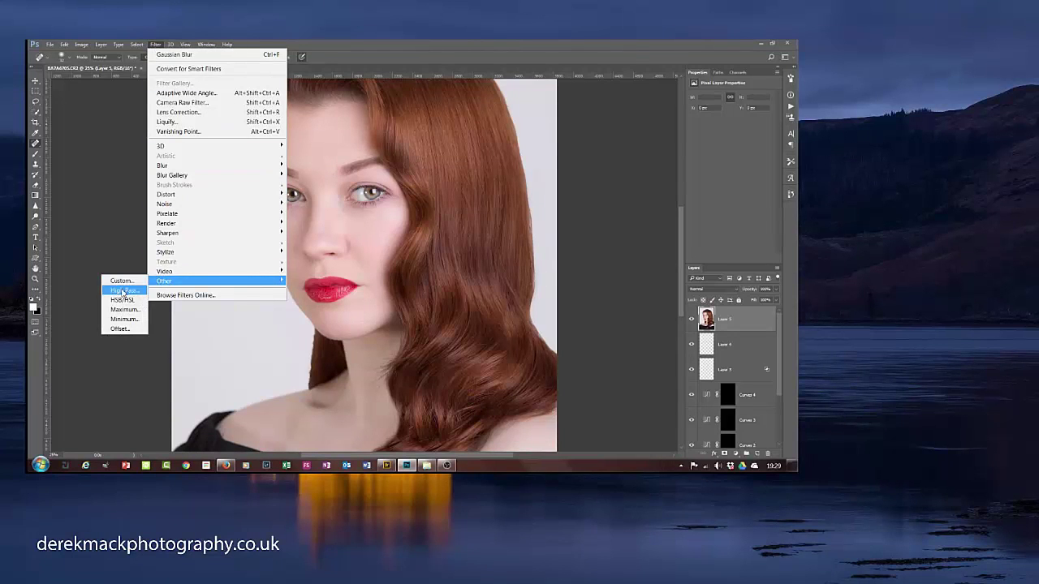
{"action": "left_click", "coordinate": [123, 291]}
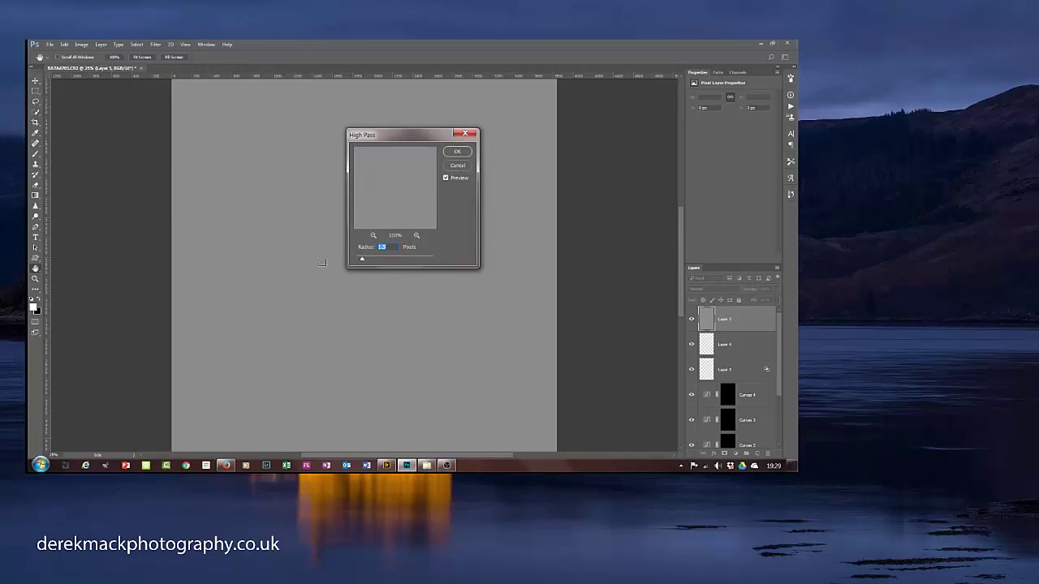
{"action": "left_click_drag", "start_coordinate": [402, 138], "coordinate": [438, 152]}
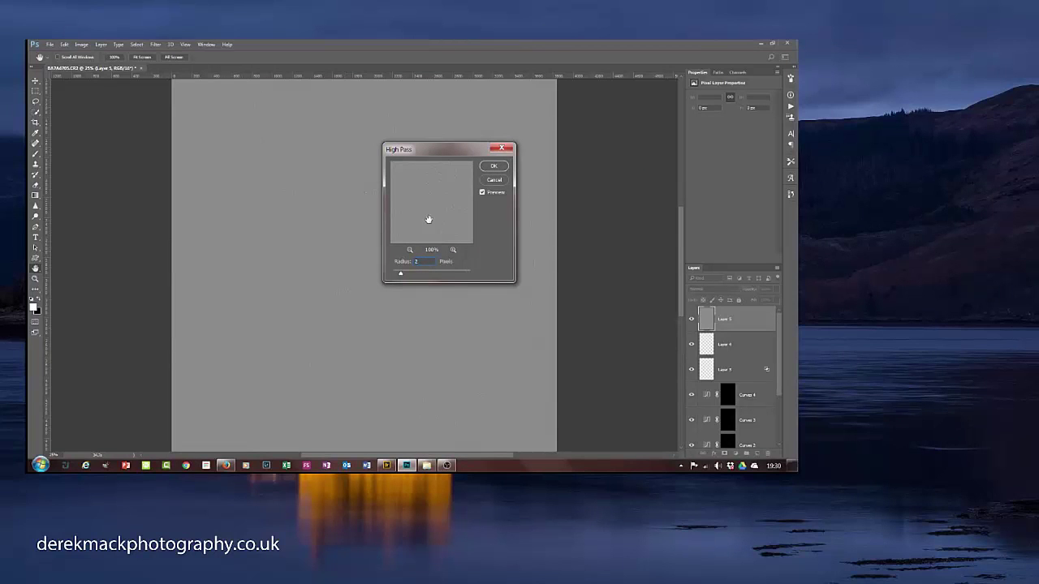
{"action": "left_click", "coordinate": [497, 167]}
{"action": "key", "text": "j"}
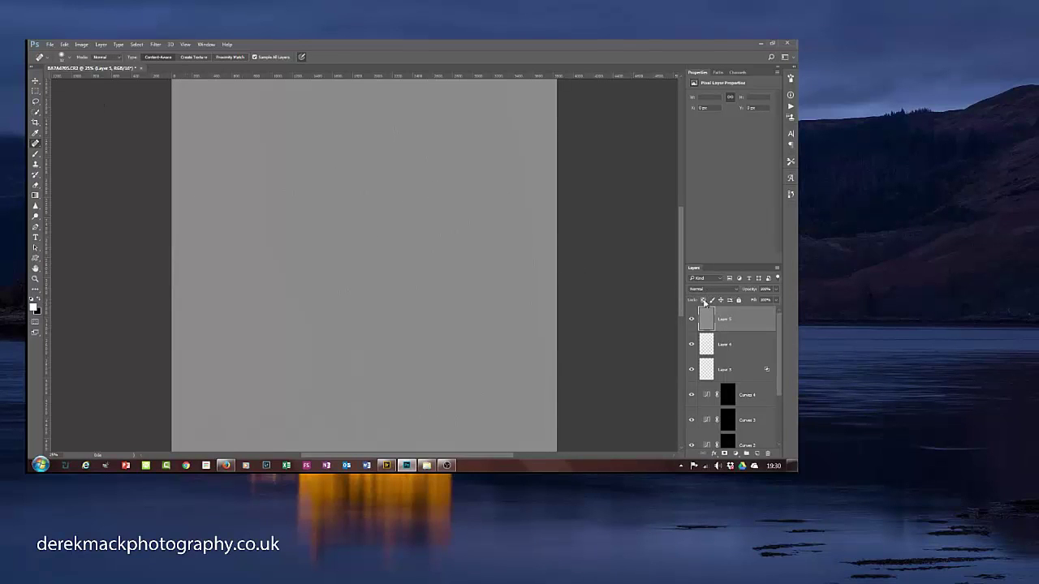
{"action": "left_click", "coordinate": [727, 291]}
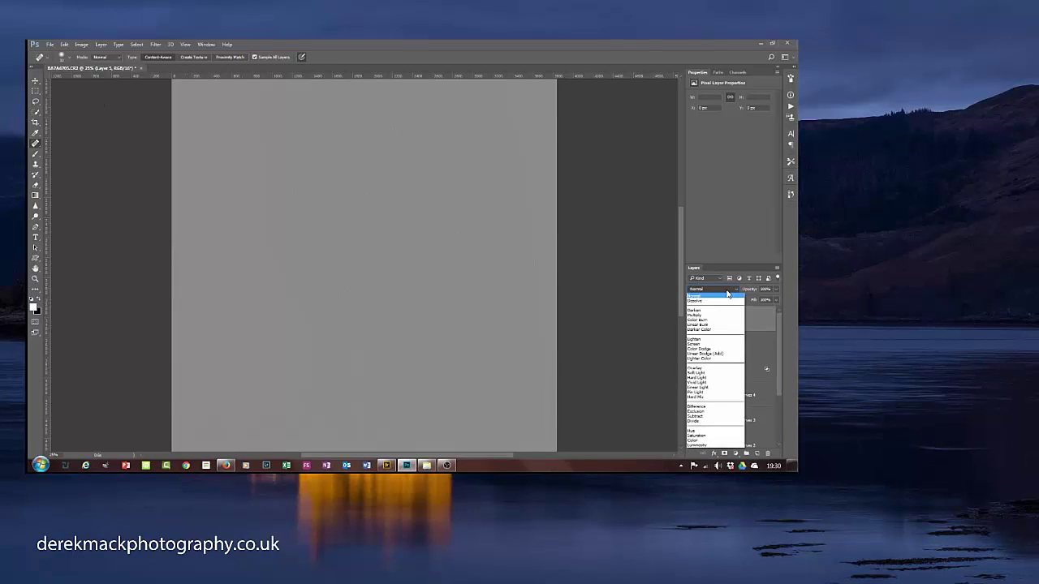
{"action": "left_click", "coordinate": [711, 389]}
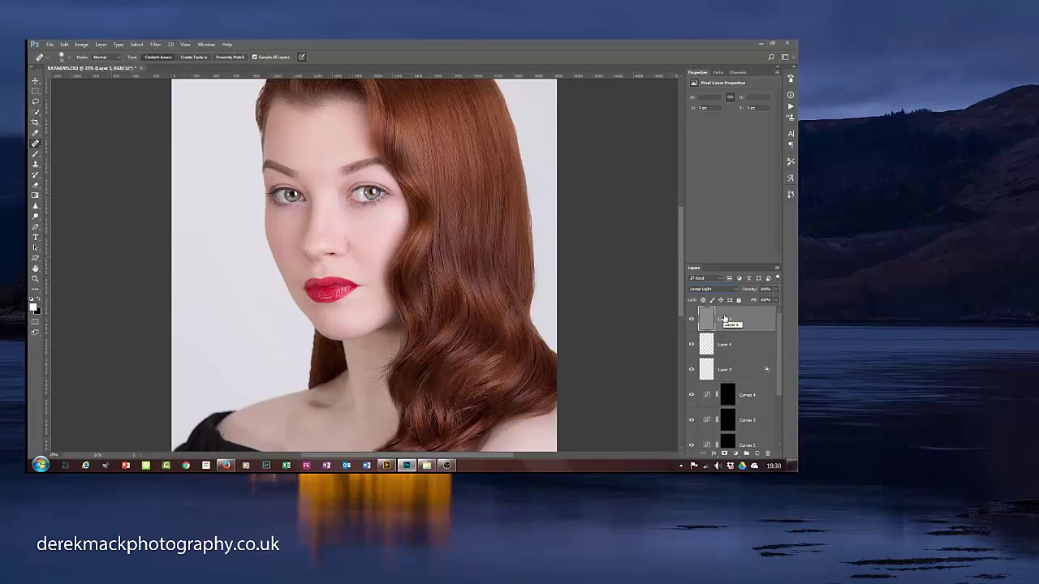
Step: Examine the skin and the subject's left eye up close with the High Pass sharpening layer hidden and shown
{"action": "key", "text": "ctrl+plus"}
{"action": "key", "text": "ctrl+plus"}
{"action": "key", "text": "ctrl+plus"}
{"action": "key", "text": "ctrl+plus"}
{"action": "key", "text": "ctrl+plus"}
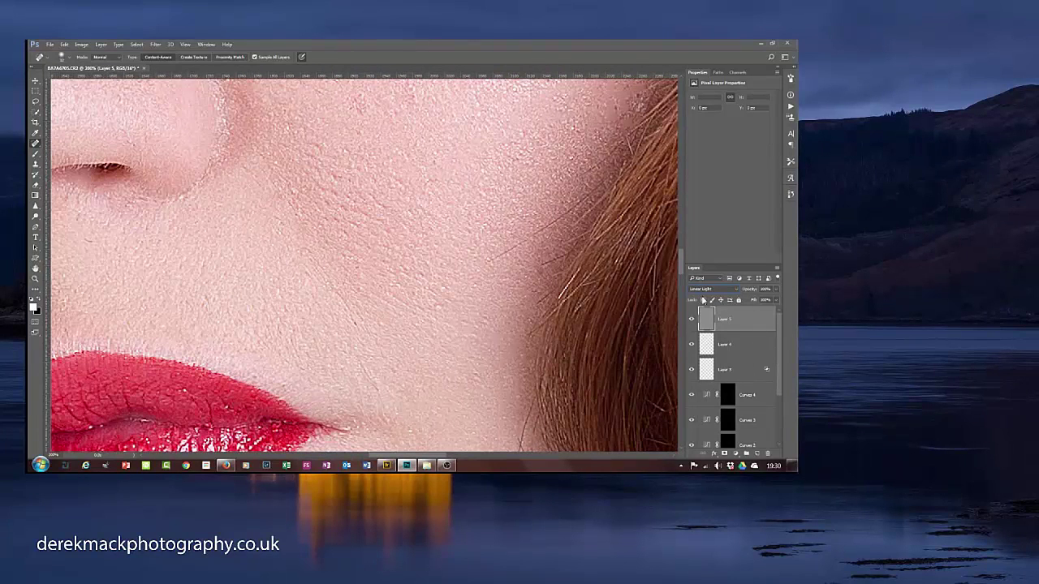
{"action": "left_click", "coordinate": [691, 322]}
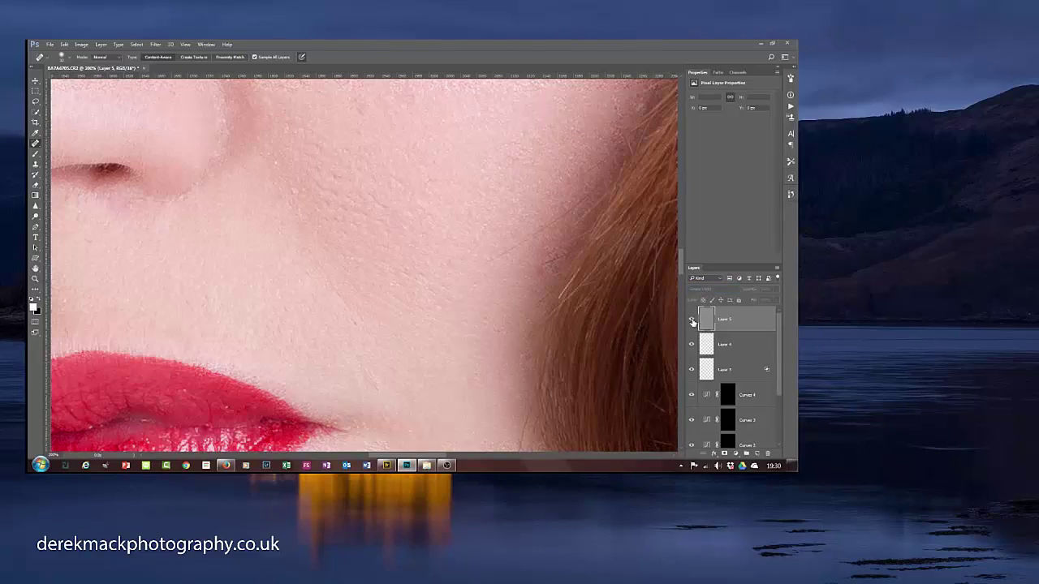
{"action": "left_click_drag", "start_coordinate": [465, 259], "coordinate": [479, 338]}
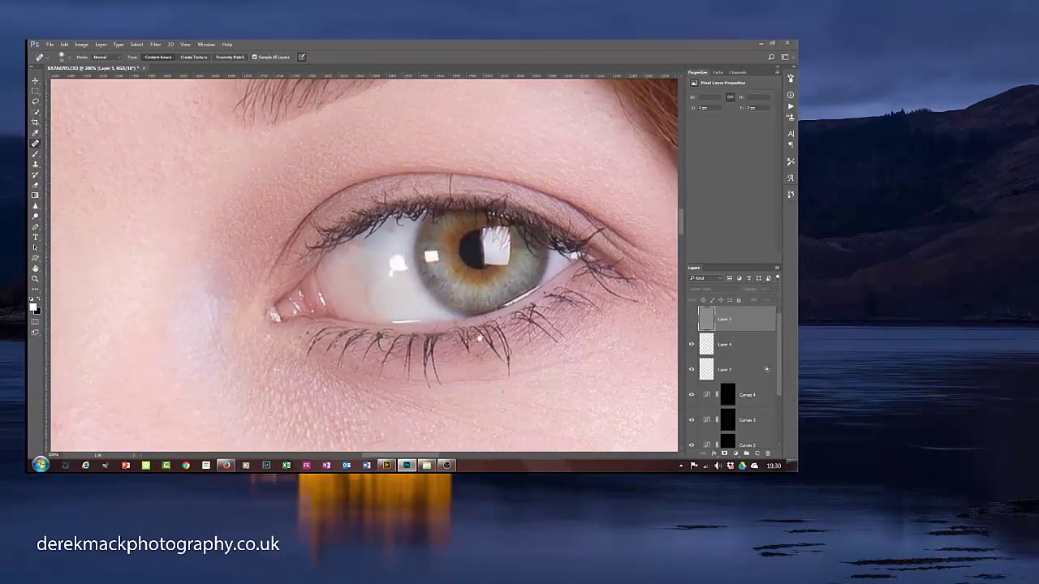
{"action": "left_click", "coordinate": [692, 320]}
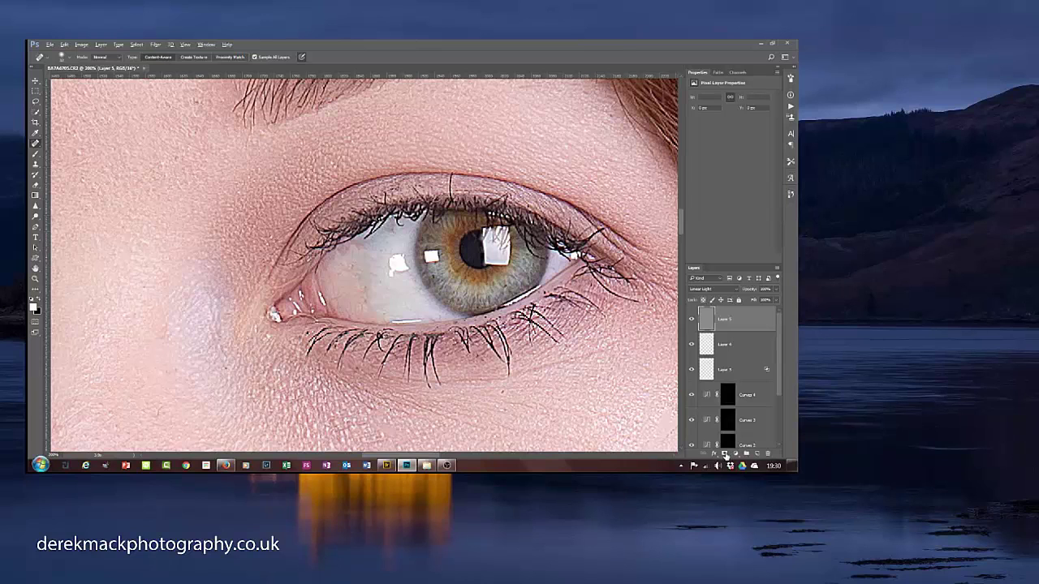
Step: Add a black mask to the High Pass layer and paint white over both eyes and eyebrows to reveal the sharpening there
{"action": "left_click", "coordinate": [725, 455], "text": "alt"}
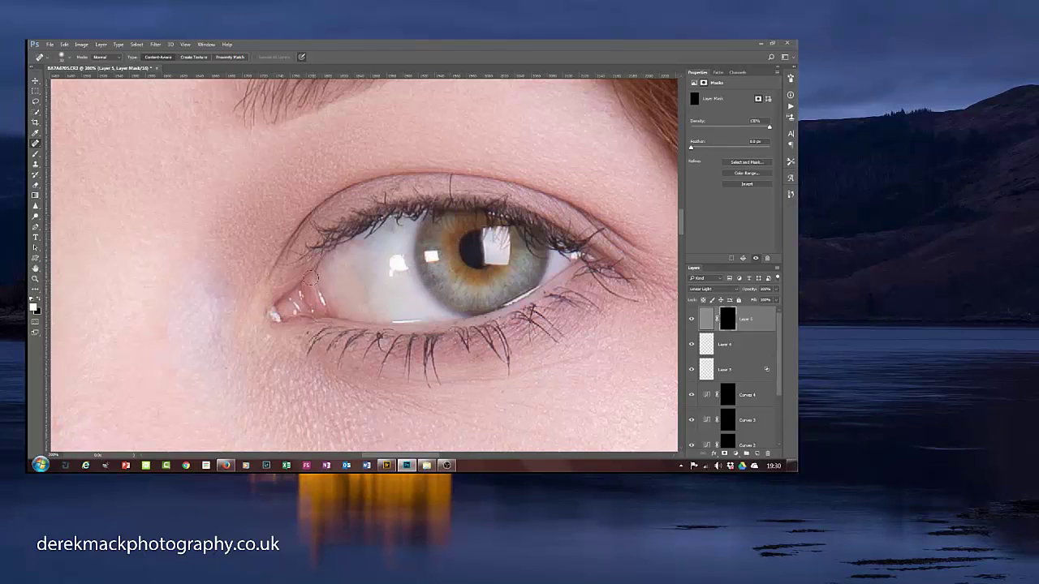
{"action": "key", "text": "b"}
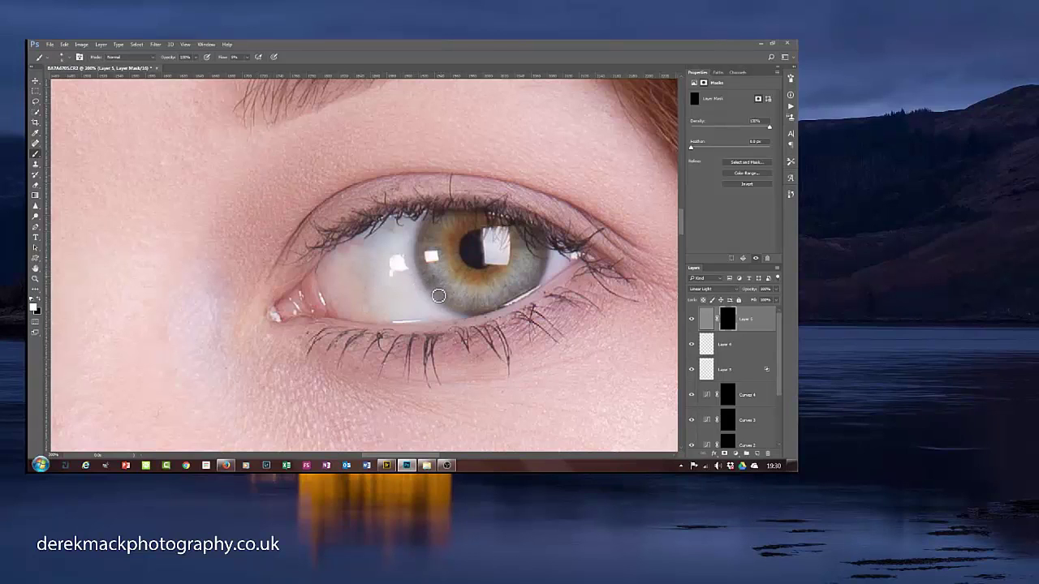
{"action": "mouse_move", "coordinate": [436, 274]}
{"action": "left_mouse_down"}
{"action": "mouse_move", "coordinate": [447, 270]}
{"action": "mouse_move", "coordinate": [444, 253]}
{"action": "left_mouse_up"}
{"action": "mouse_move", "coordinate": [611, 268]}
{"action": "left_mouse_down"}
{"action": "mouse_move", "coordinate": [412, 288]}
{"action": "mouse_move", "coordinate": [511, 292]}
{"action": "left_mouse_up"}
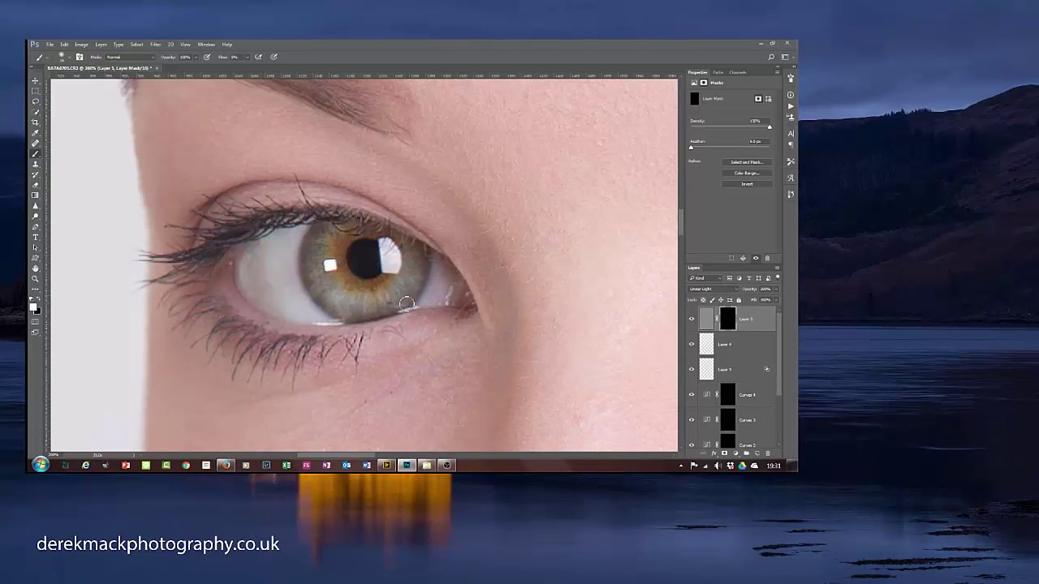
{"action": "left_click_drag", "start_coordinate": [399, 110], "coordinate": [541, 292]}
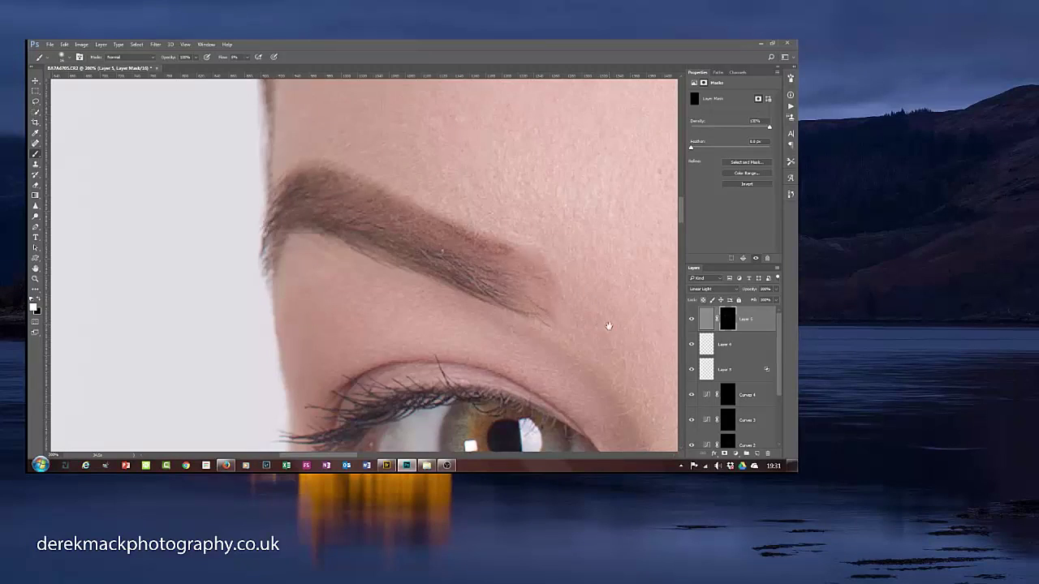
{"action": "mouse_move", "coordinate": [608, 325]}
{"action": "left_mouse_down"}
{"action": "mouse_move", "coordinate": [492, 287]}
{"action": "mouse_move", "coordinate": [389, 353]}
{"action": "left_mouse_up"}
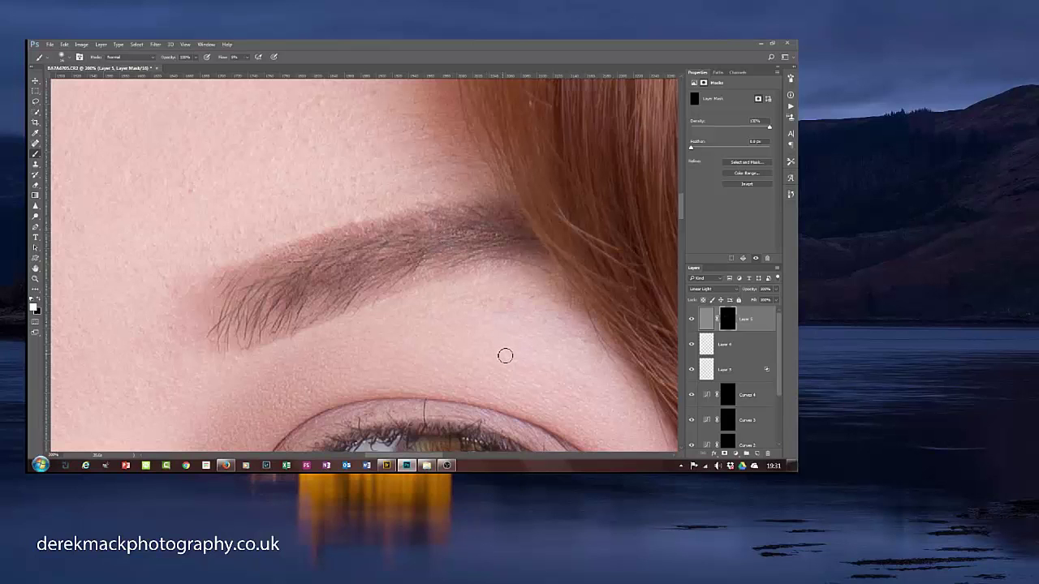
{"action": "left_click_drag", "start_coordinate": [501, 348], "coordinate": [447, 91]}
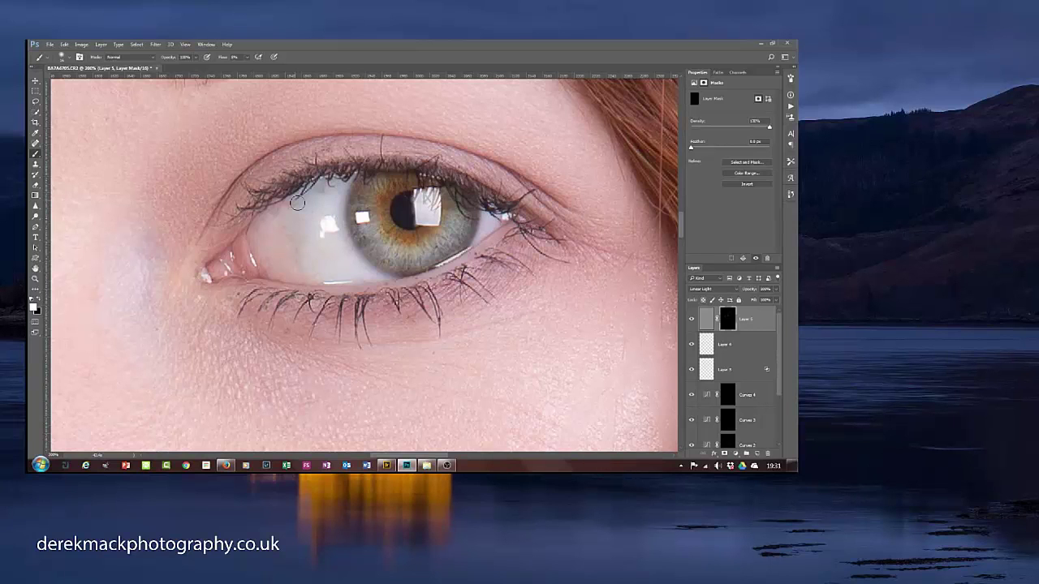
Step: Reduce the High Pass layer's opacity to about 60% to soften the eye sharpening
{"action": "scroll", "coordinate": [297, 203], "scroll_direction": "down", "scroll_amount": 6}
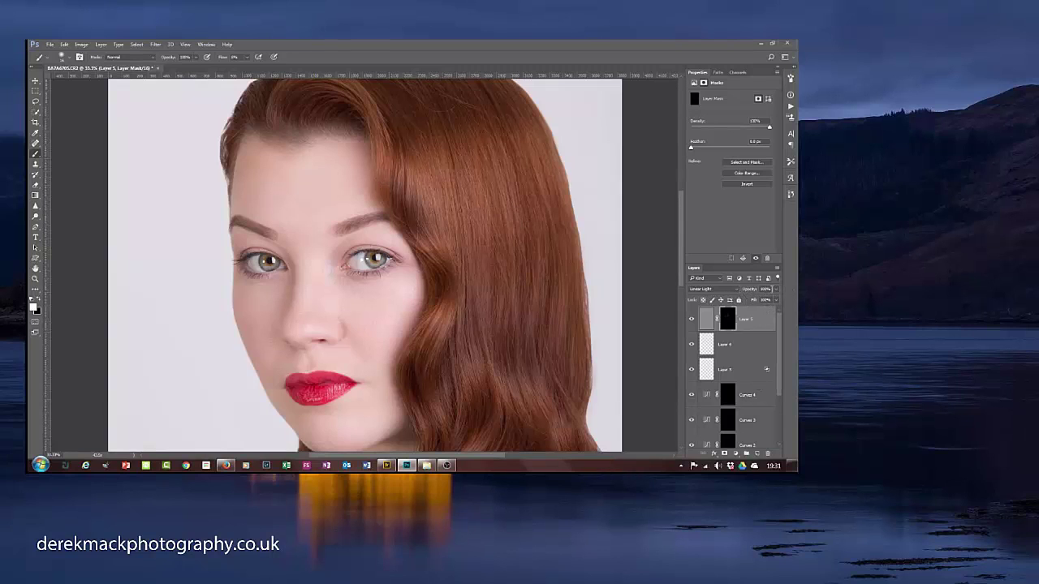
{"action": "left_click", "coordinate": [777, 291]}
{"action": "left_click_drag", "start_coordinate": [777, 301], "coordinate": [727, 301]}
{"action": "key", "text": "ctrl+plus"}
{"action": "key", "text": "ctrl+plus"}
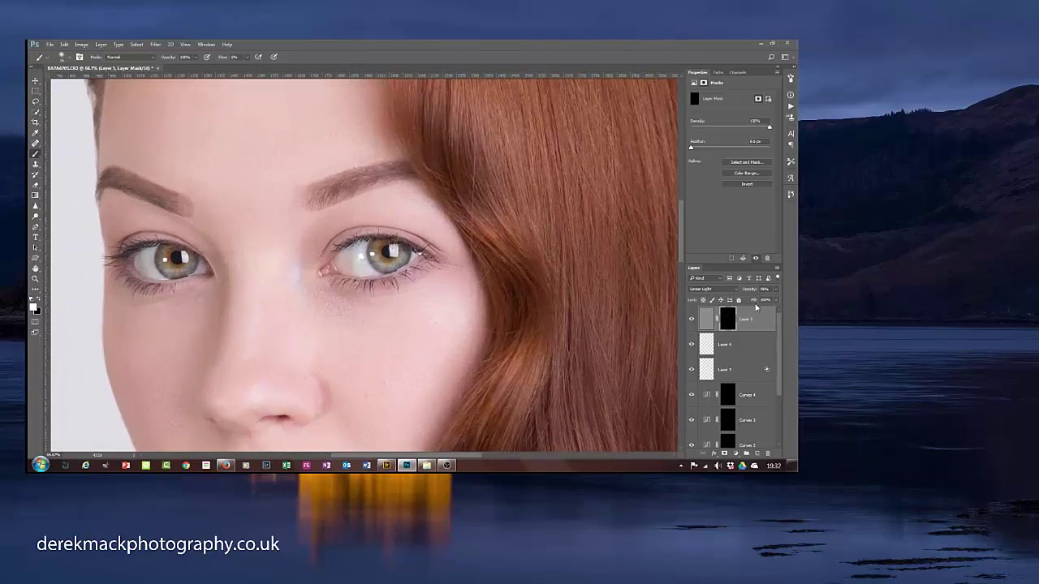
{"action": "key", "text": "ctrl+plus"}
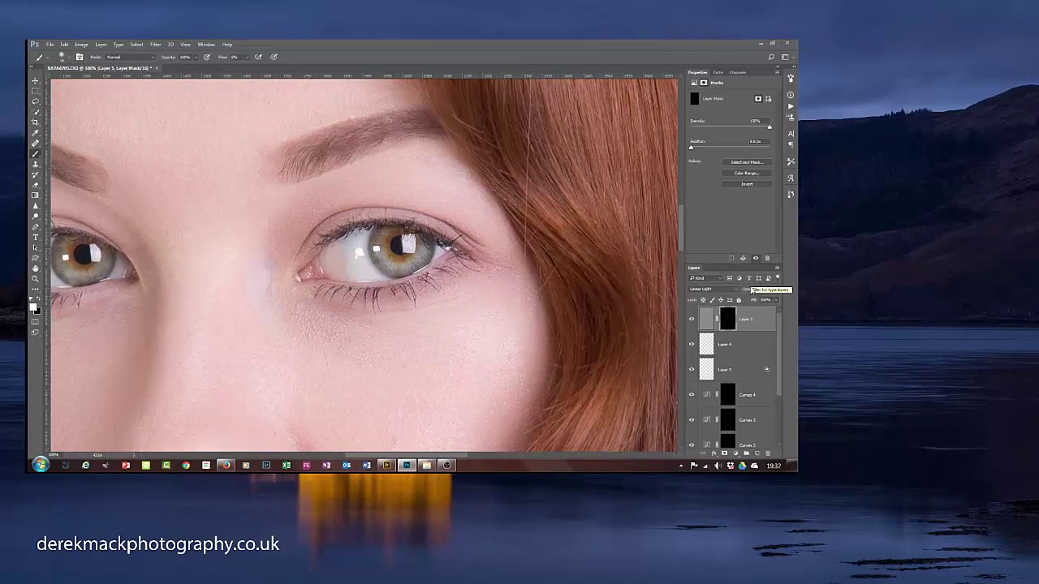
{"action": "left_click", "coordinate": [776, 290]}
{"action": "left_click_drag", "start_coordinate": [738, 298], "coordinate": [763, 304]}
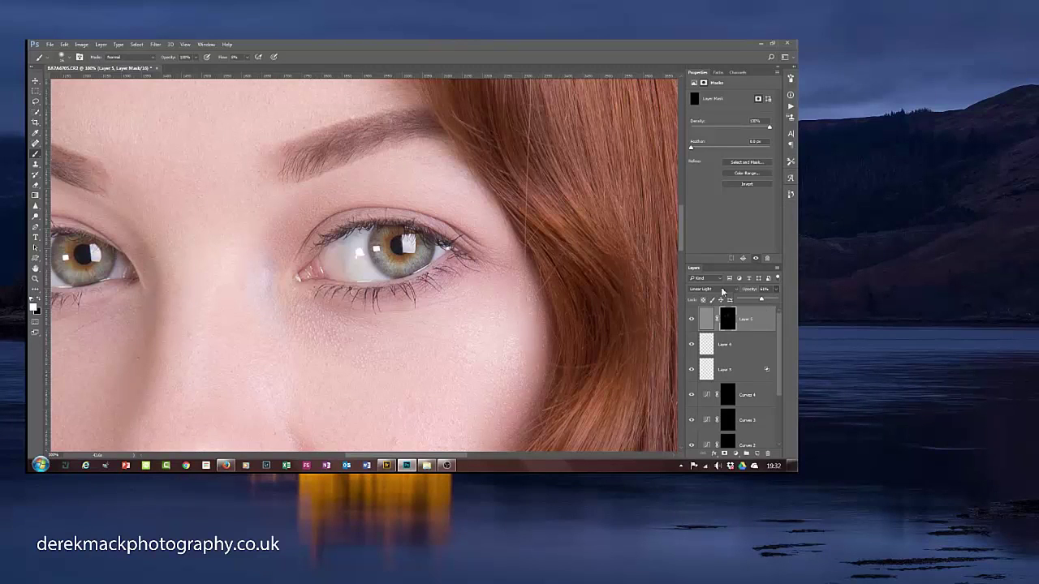
Step: Group all the eye-retouching layers, from the High Pass layer down to Curves 2
{"action": "left_click", "coordinate": [782, 392]}
{"action": "left_click_drag", "start_coordinate": [782, 391], "coordinate": [782, 432]}
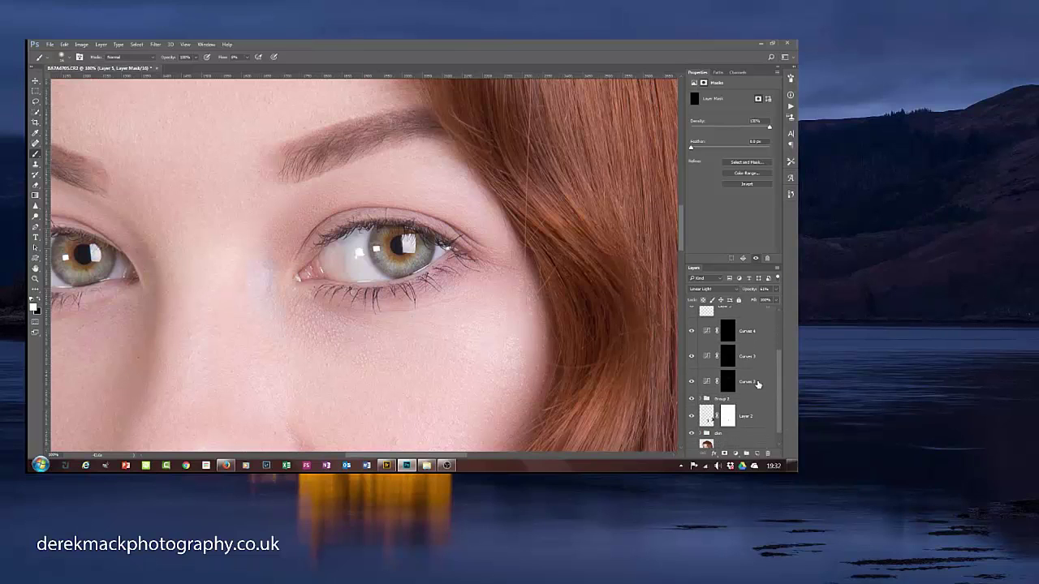
{"action": "left_click", "coordinate": [758, 384], "text": "shift"}
{"action": "key", "text": "ctrl+g"}
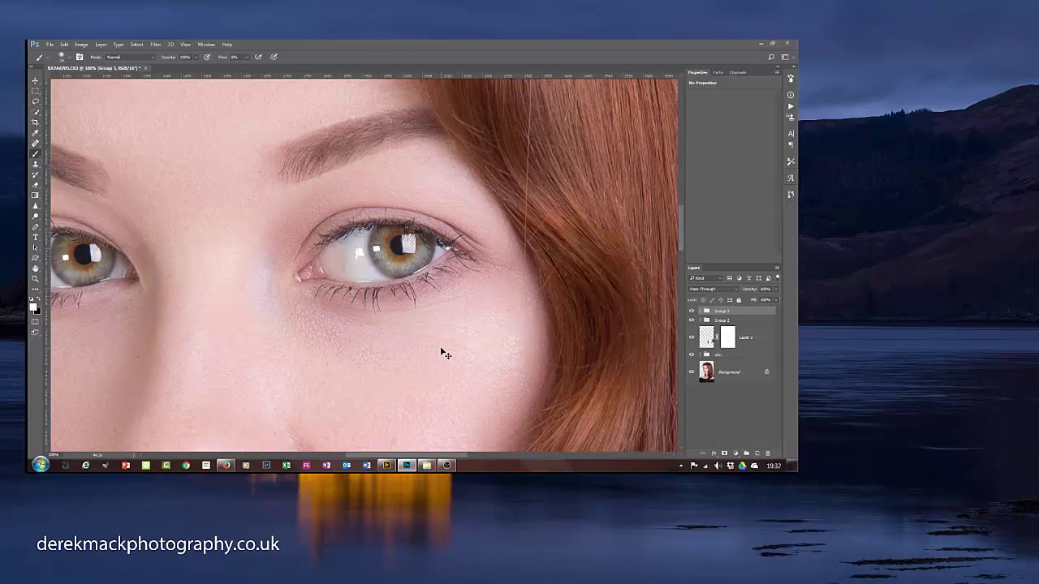
Step: Add a new layer and paint white highlights on both upper cheeks, the bridge of the nose and the forehead
{"action": "key", "text": "ctrl+minus"}
{"action": "key", "text": "ctrl+minus"}
{"action": "key", "text": "ctrl+0"}
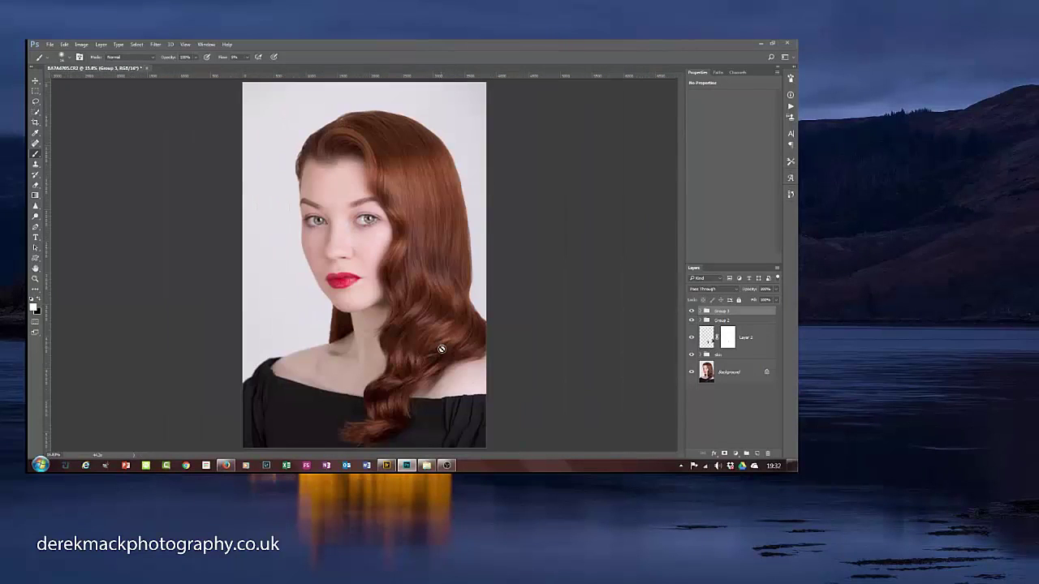
{"action": "key", "text": "ctrl+plus"}
{"action": "key", "text": "ctrl+plus"}
{"action": "key", "text": "ctrl+plus"}
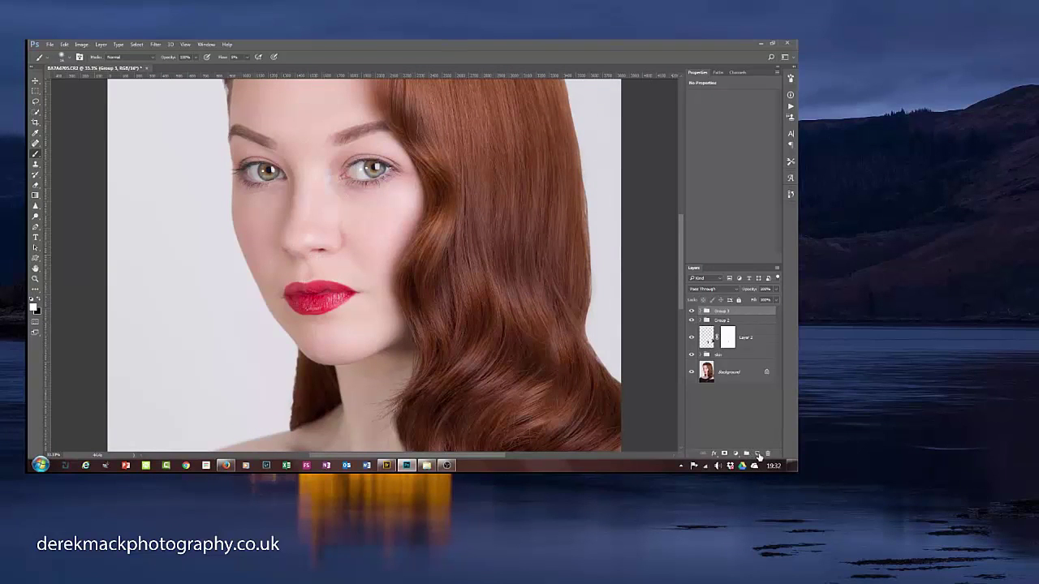
{"action": "left_click", "coordinate": [758, 455]}
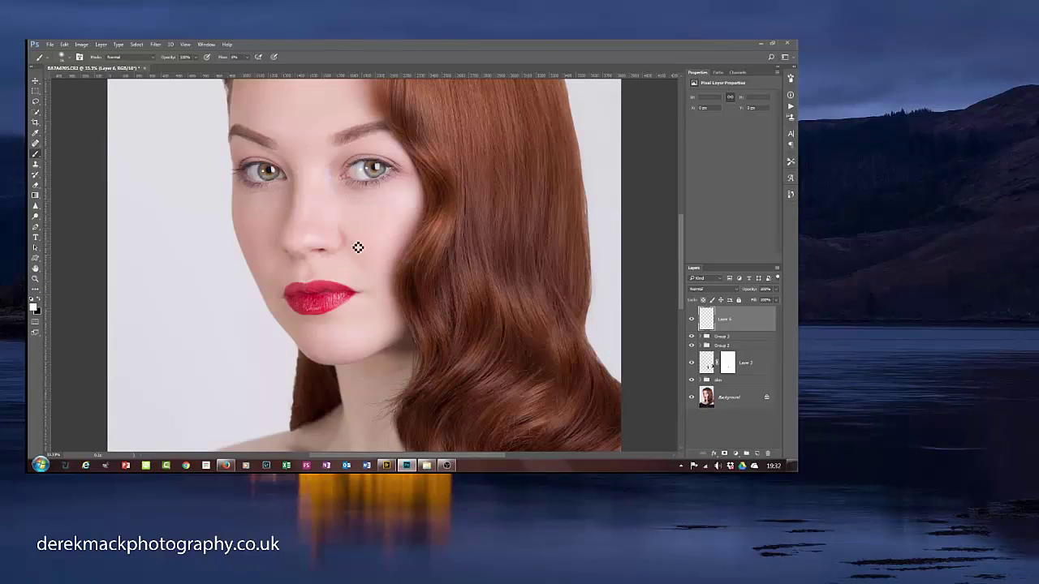
{"action": "left_click_drag", "start_coordinate": [382, 234], "coordinate": [409, 213]}
{"action": "mouse_move", "coordinate": [398, 201]}
{"action": "left_mouse_down"}
{"action": "mouse_move", "coordinate": [366, 217]}
{"action": "mouse_move", "coordinate": [349, 207]}
{"action": "mouse_move", "coordinate": [385, 202]}
{"action": "mouse_move", "coordinate": [358, 201]}
{"action": "mouse_move", "coordinate": [379, 206]}
{"action": "mouse_move", "coordinate": [354, 224]}
{"action": "mouse_move", "coordinate": [405, 197]}
{"action": "mouse_move", "coordinate": [352, 210]}
{"action": "mouse_move", "coordinate": [400, 207]}
{"action": "mouse_move", "coordinate": [370, 213]}
{"action": "mouse_move", "coordinate": [375, 229]}
{"action": "mouse_move", "coordinate": [402, 207]}
{"action": "mouse_move", "coordinate": [378, 200]}
{"action": "left_mouse_up"}
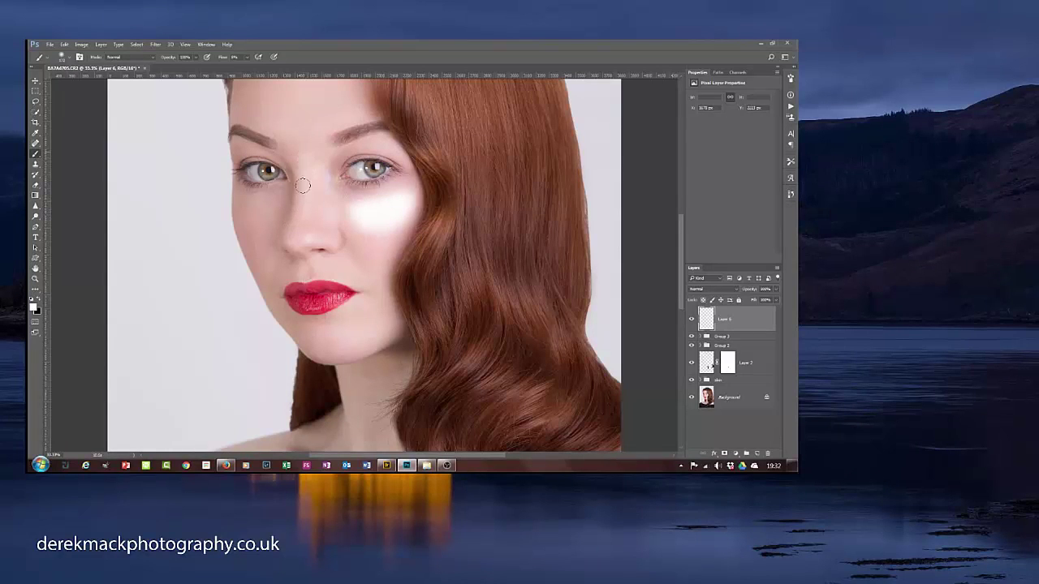
{"action": "mouse_move", "coordinate": [302, 185]}
{"action": "left_mouse_down"}
{"action": "mouse_move", "coordinate": [308, 109]}
{"action": "mouse_move", "coordinate": [296, 230]}
{"action": "mouse_move", "coordinate": [301, 189]}
{"action": "mouse_move", "coordinate": [304, 227]}
{"action": "mouse_move", "coordinate": [314, 226]}
{"action": "mouse_move", "coordinate": [310, 190]}
{"action": "mouse_move", "coordinate": [263, 259]}
{"action": "mouse_move", "coordinate": [251, 243]}
{"action": "mouse_move", "coordinate": [264, 209]}
{"action": "mouse_move", "coordinate": [253, 203]}
{"action": "mouse_move", "coordinate": [266, 206]}
{"action": "mouse_move", "coordinate": [237, 204]}
{"action": "mouse_move", "coordinate": [271, 215]}
{"action": "left_mouse_up"}
{"action": "mouse_move", "coordinate": [266, 210]}
{"action": "left_mouse_down"}
{"action": "mouse_move", "coordinate": [291, 201]}
{"action": "mouse_move", "coordinate": [255, 246]}
{"action": "mouse_move", "coordinate": [282, 192]}
{"action": "mouse_move", "coordinate": [260, 229]}
{"action": "mouse_move", "coordinate": [278, 196]}
{"action": "mouse_move", "coordinate": [258, 235]}
{"action": "left_mouse_up"}
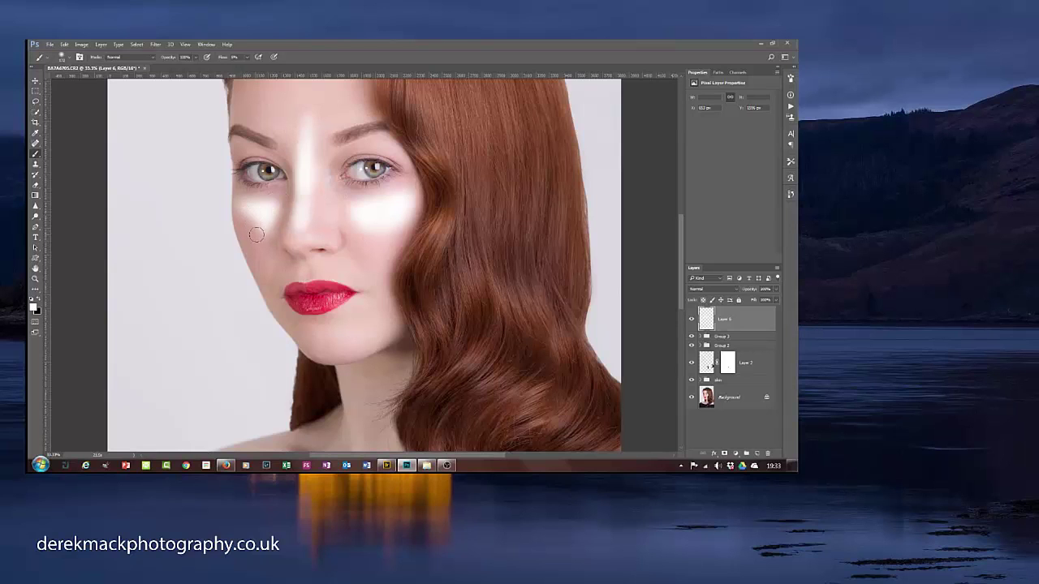
{"action": "mouse_move", "coordinate": [332, 102]}
{"action": "left_mouse_down"}
{"action": "mouse_move", "coordinate": [341, 235]}
{"action": "mouse_move", "coordinate": [307, 214]}
{"action": "mouse_move", "coordinate": [350, 215]}
{"action": "mouse_move", "coordinate": [309, 212]}
{"action": "mouse_move", "coordinate": [346, 219]}
{"action": "mouse_move", "coordinate": [328, 261]}
{"action": "mouse_move", "coordinate": [355, 241]}
{"action": "mouse_move", "coordinate": [366, 248]}
{"action": "mouse_move", "coordinate": [281, 241]}
{"action": "mouse_move", "coordinate": [285, 251]}
{"action": "mouse_move", "coordinate": [272, 251]}
{"action": "mouse_move", "coordinate": [315, 242]}
{"action": "left_mouse_up"}
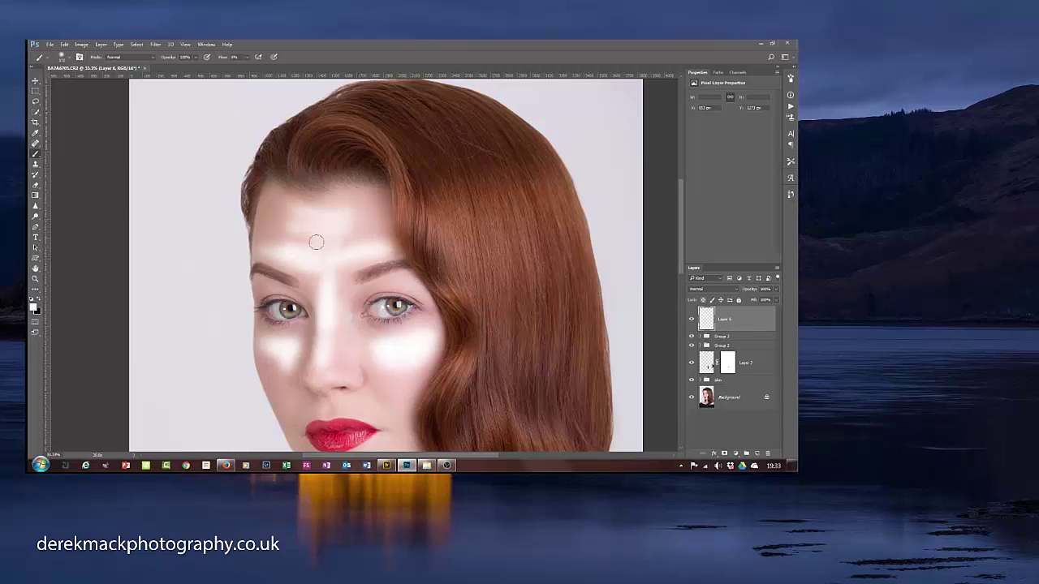
Step: Blend the white highlights into the skin with Blend If by splitting the Underlying Layer white slider and moving its left half to 0
{"action": "double_click", "coordinate": [760, 317]}
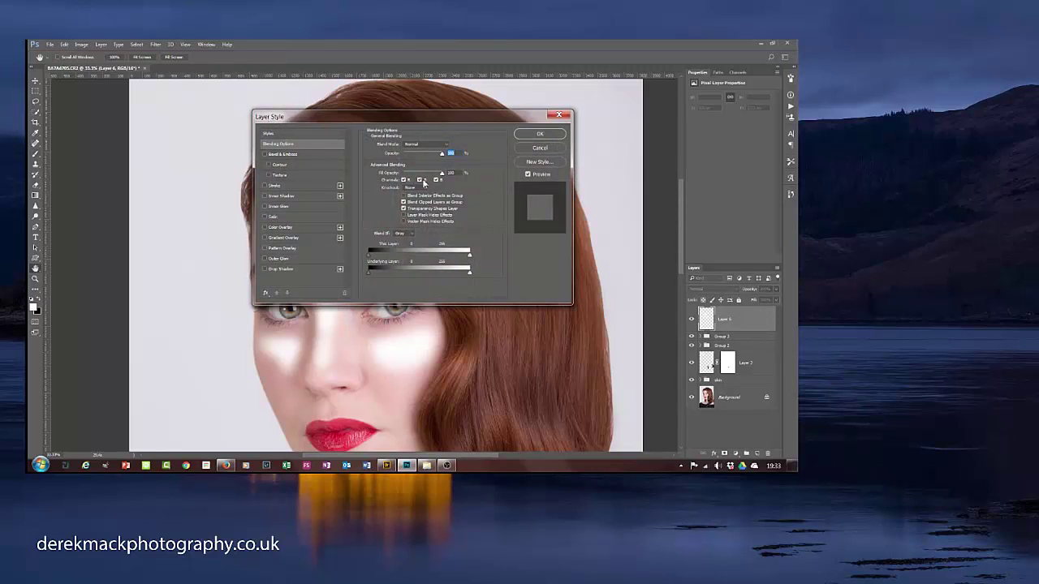
{"action": "left_click_drag", "start_coordinate": [431, 117], "coordinate": [604, 85]}
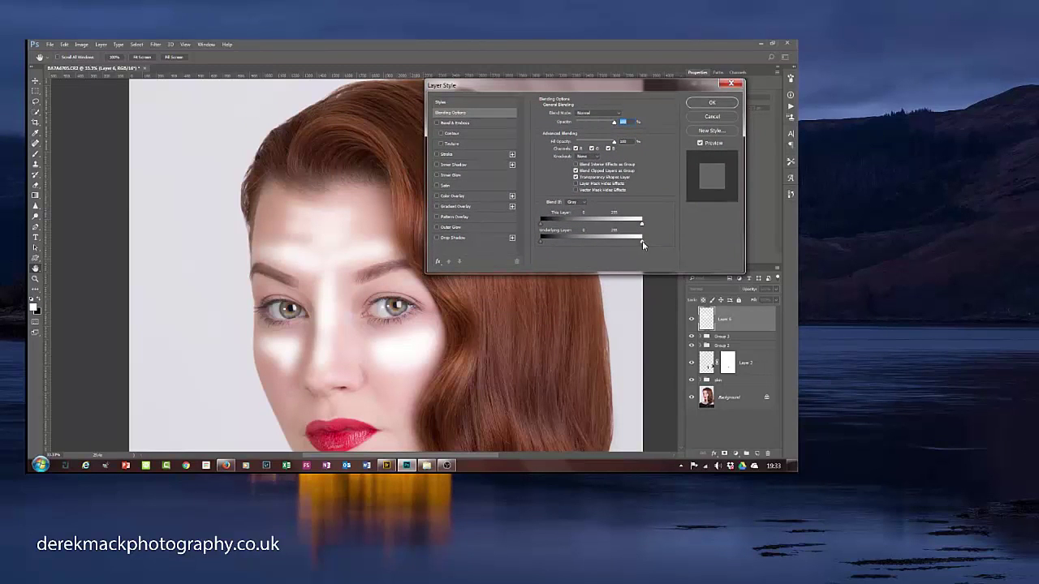
{"action": "mouse_move", "coordinate": [631, 243]}
{"action": "left_mouse_down"}
{"action": "mouse_move", "coordinate": [614, 248]}
{"action": "mouse_move", "coordinate": [624, 249]}
{"action": "left_mouse_up"}
{"action": "key", "text": "alt"}
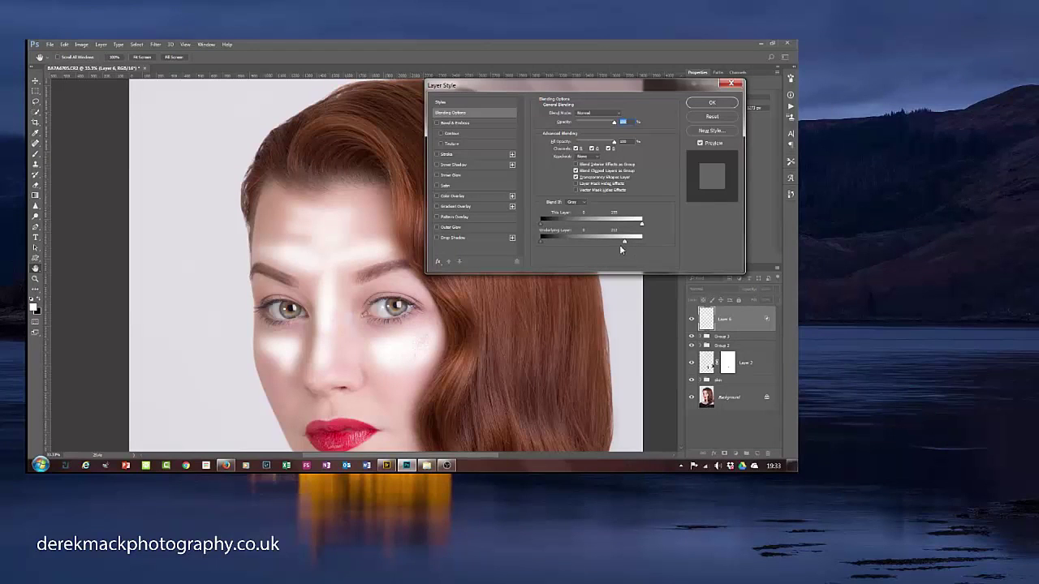
{"action": "left_click_drag", "start_coordinate": [624, 242], "coordinate": [533, 242]}
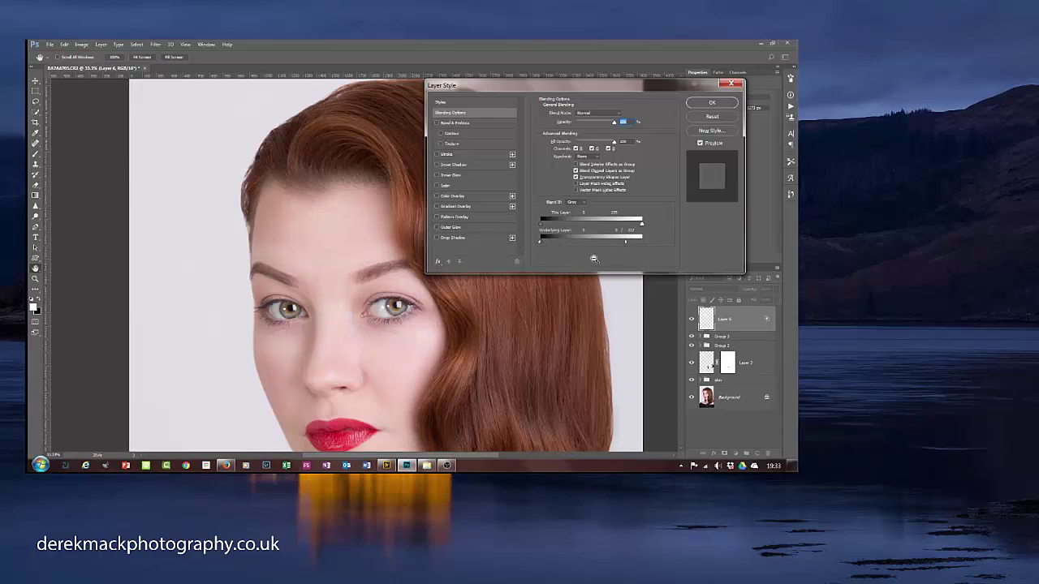
Step: Compare the Overlay and Soft Light blend modes on the highlight layer and apply Overlay
{"action": "left_click", "coordinate": [595, 113]}
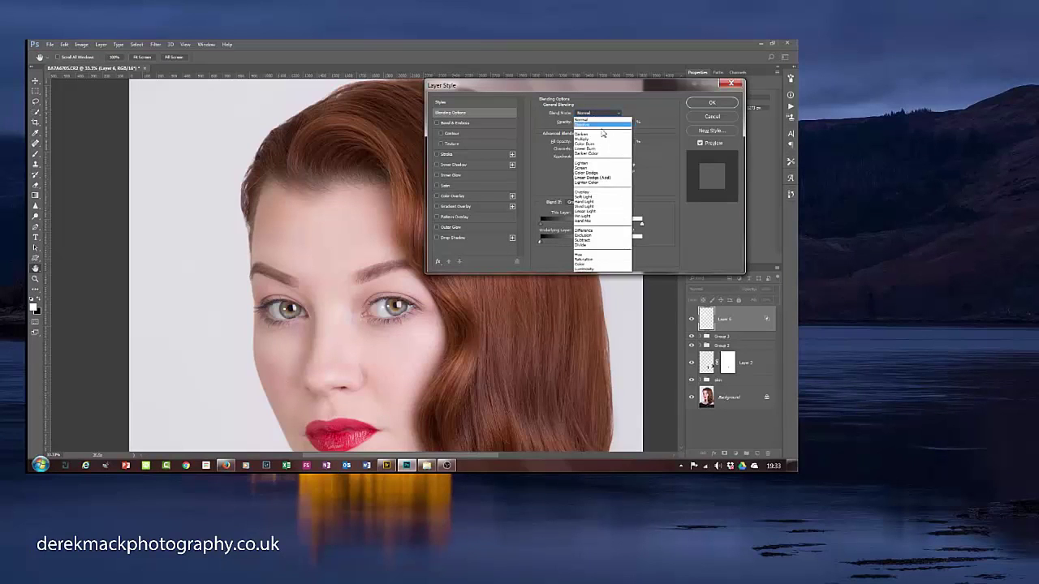
{"action": "left_click", "coordinate": [600, 193]}
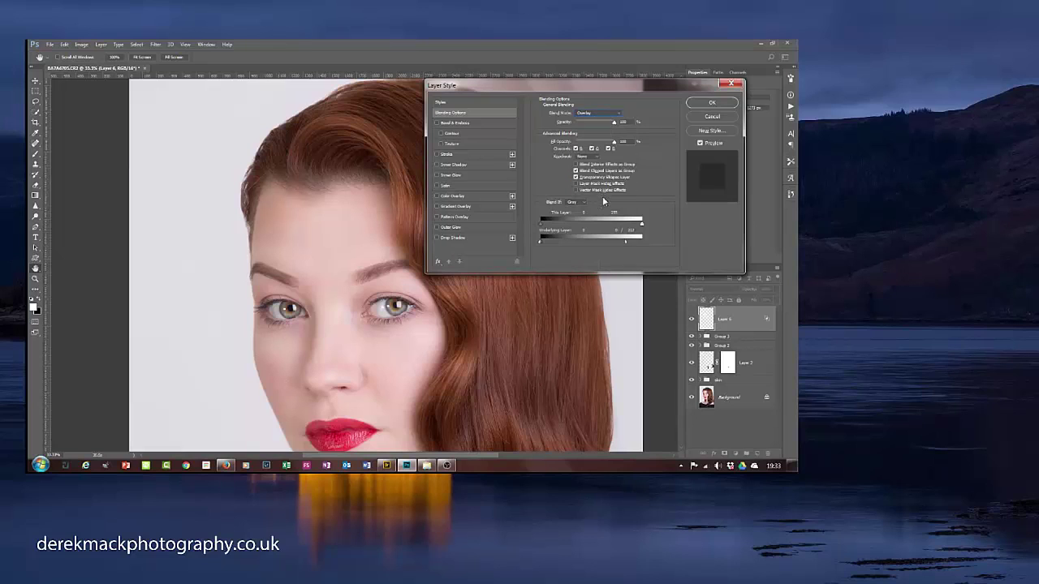
{"action": "left_click", "coordinate": [599, 115]}
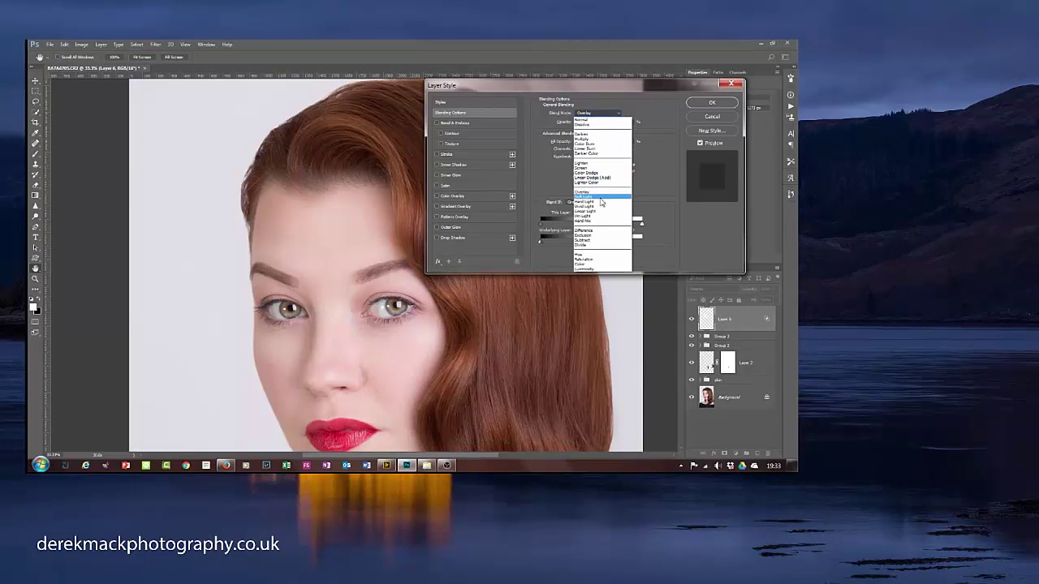
{"action": "left_click", "coordinate": [607, 199]}
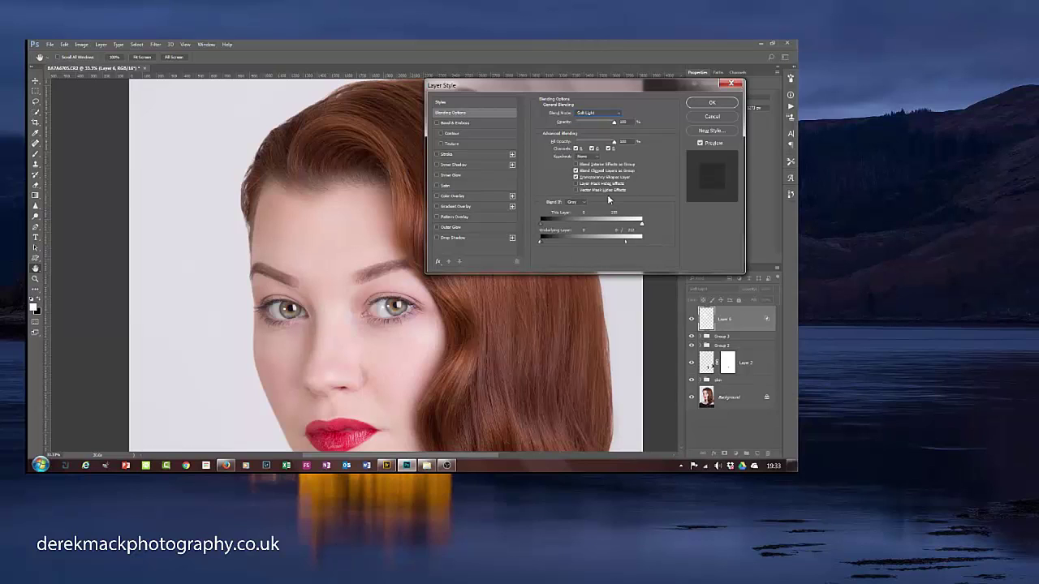
{"action": "left_click", "coordinate": [597, 113]}
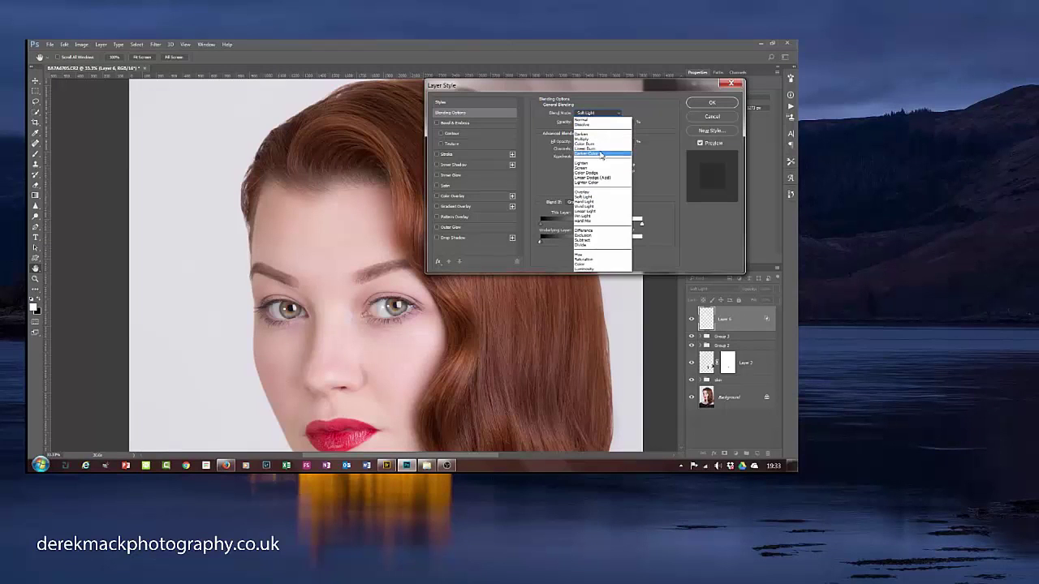
{"action": "left_click", "coordinate": [606, 194]}
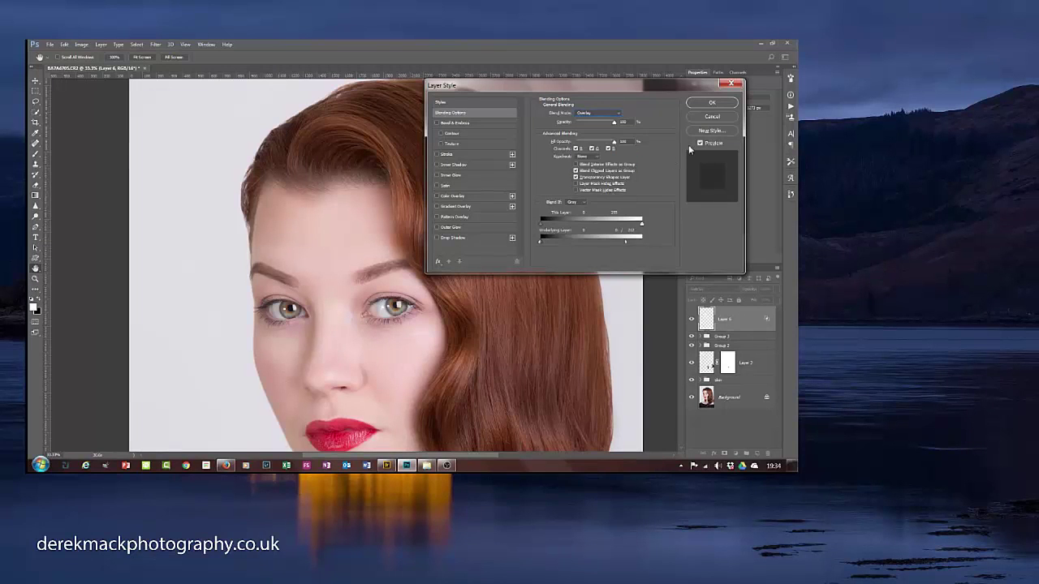
{"action": "left_click", "coordinate": [712, 104]}
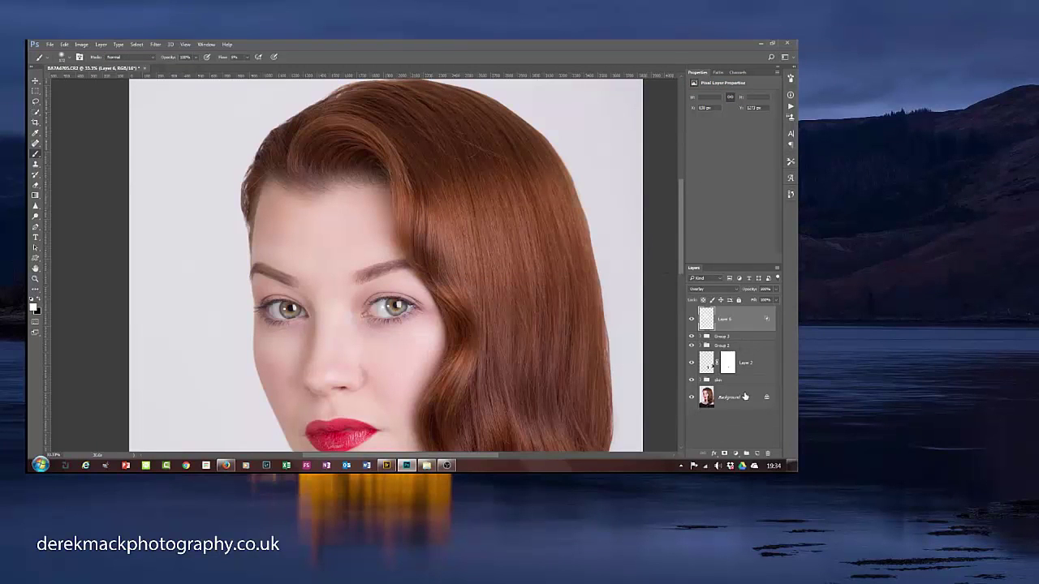
Step: Add another new layer and paint black contour strokes beneath both cheekbones
{"action": "left_click", "coordinate": [757, 455]}
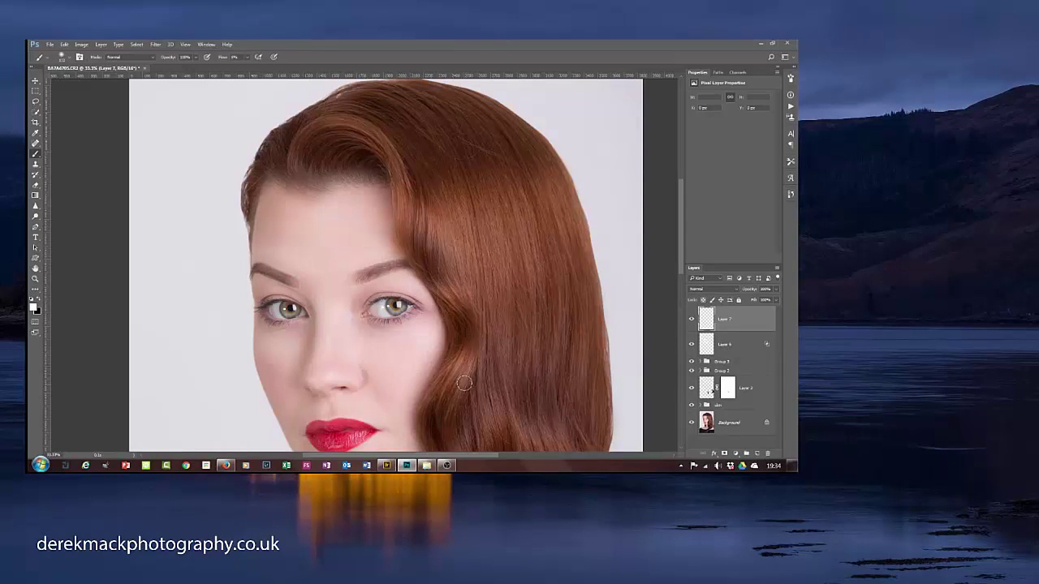
{"action": "key", "text": "x"}
{"action": "right_click", "coordinate": [390, 391], "text": "alt"}
{"action": "mouse_move", "coordinate": [380, 428]}
{"action": "left_mouse_down"}
{"action": "mouse_move", "coordinate": [408, 414]}
{"action": "mouse_move", "coordinate": [430, 373]}
{"action": "mouse_move", "coordinate": [410, 413]}
{"action": "mouse_move", "coordinate": [394, 425]}
{"action": "mouse_move", "coordinate": [433, 379]}
{"action": "left_mouse_up"}
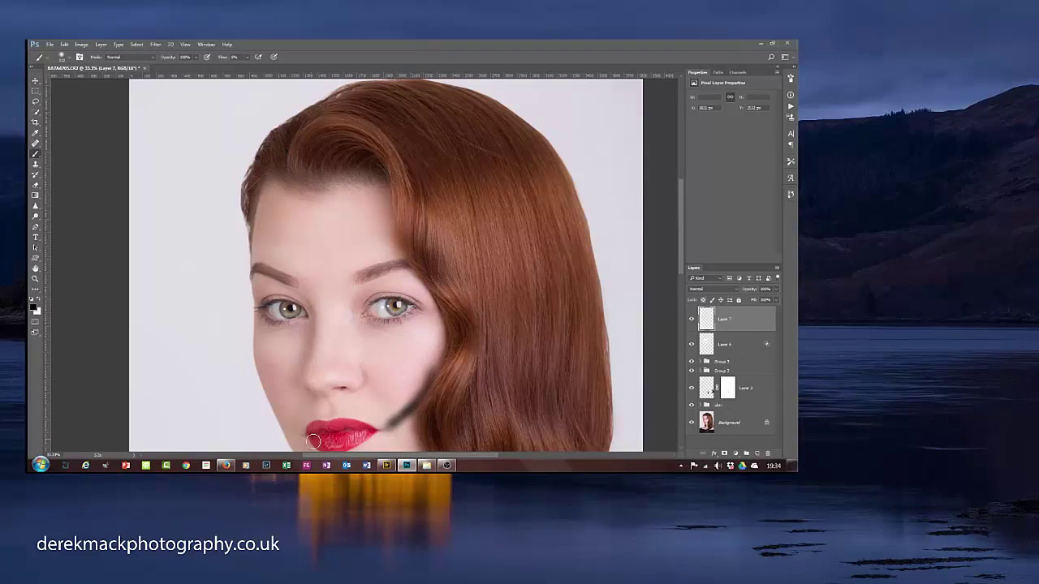
{"action": "mouse_move", "coordinate": [313, 440]}
{"action": "left_mouse_down"}
{"action": "mouse_move", "coordinate": [282, 397]}
{"action": "mouse_move", "coordinate": [295, 438]}
{"action": "mouse_move", "coordinate": [271, 390]}
{"action": "mouse_move", "coordinate": [286, 426]}
{"action": "left_mouse_up"}
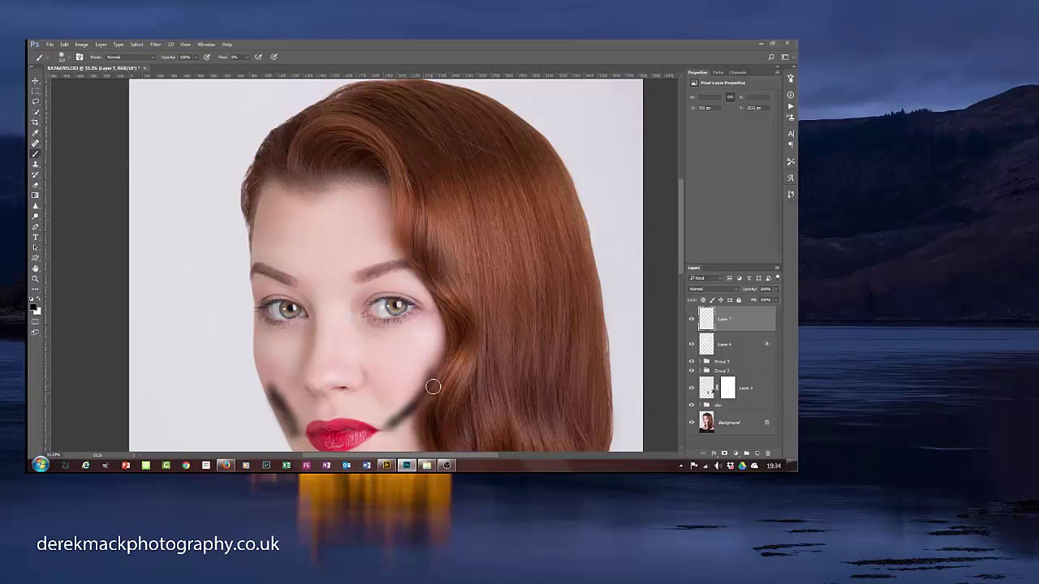
Step: Blend the black contour layer with Blend If by splitting the Underlying Layer black slider and moving its right half towards the highlights
{"action": "double_click", "coordinate": [756, 322]}
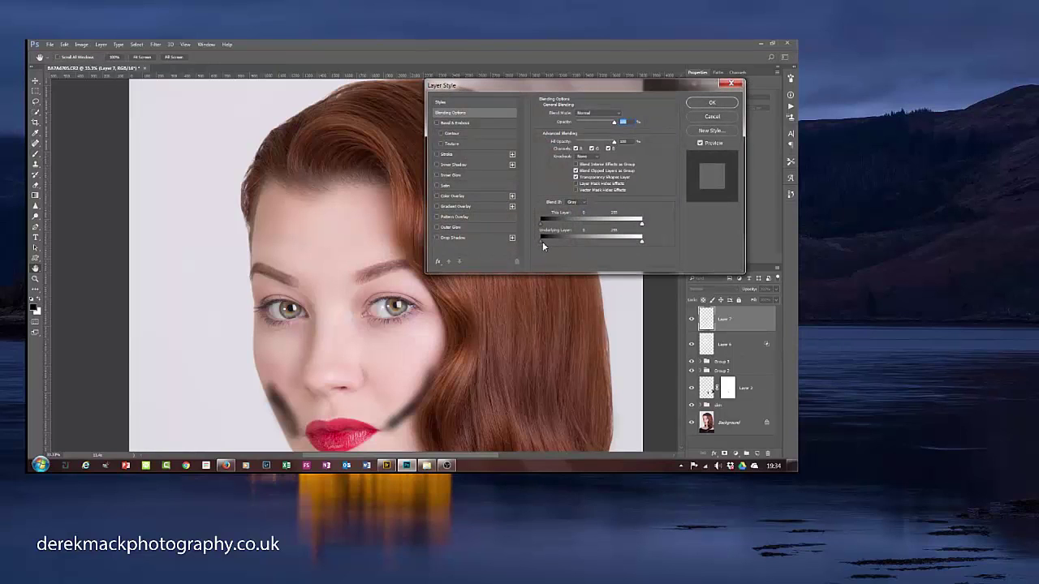
{"action": "mouse_move", "coordinate": [542, 241]}
{"action": "left_mouse_down"}
{"action": "mouse_move", "coordinate": [564, 242]}
{"action": "mouse_move", "coordinate": [541, 242]}
{"action": "left_mouse_up"}
{"action": "mouse_move", "coordinate": [628, 243]}
{"action": "left_mouse_down"}
{"action": "mouse_move", "coordinate": [601, 244]}
{"action": "mouse_move", "coordinate": [636, 243]}
{"action": "left_mouse_up"}
{"action": "left_click_drag", "start_coordinate": [542, 241], "coordinate": [622, 241]}
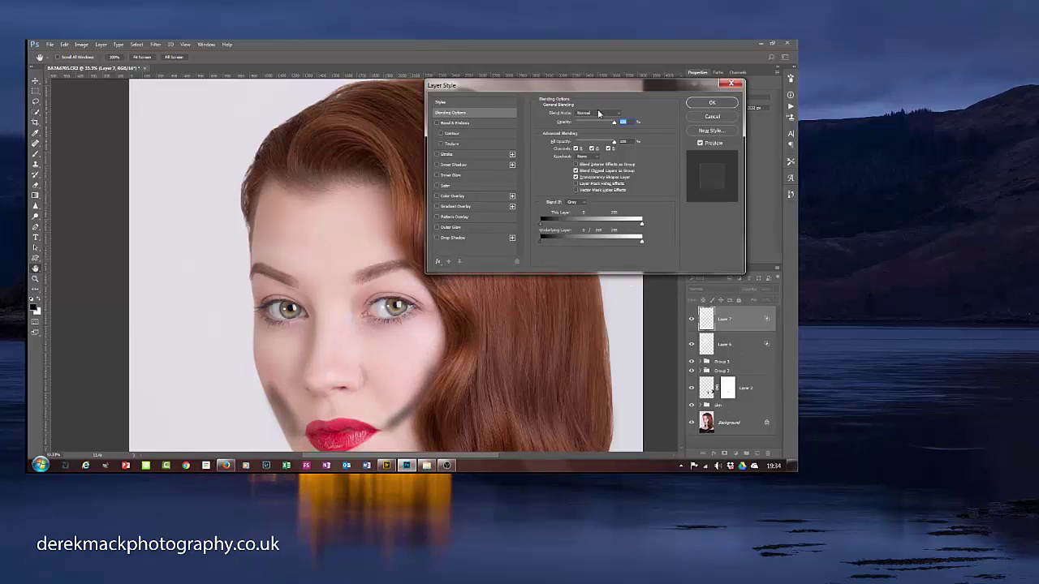
Step: Set the contour layer's blend mode to Soft Light and lower its opacity for subtle shading
{"action": "left_click", "coordinate": [598, 114]}
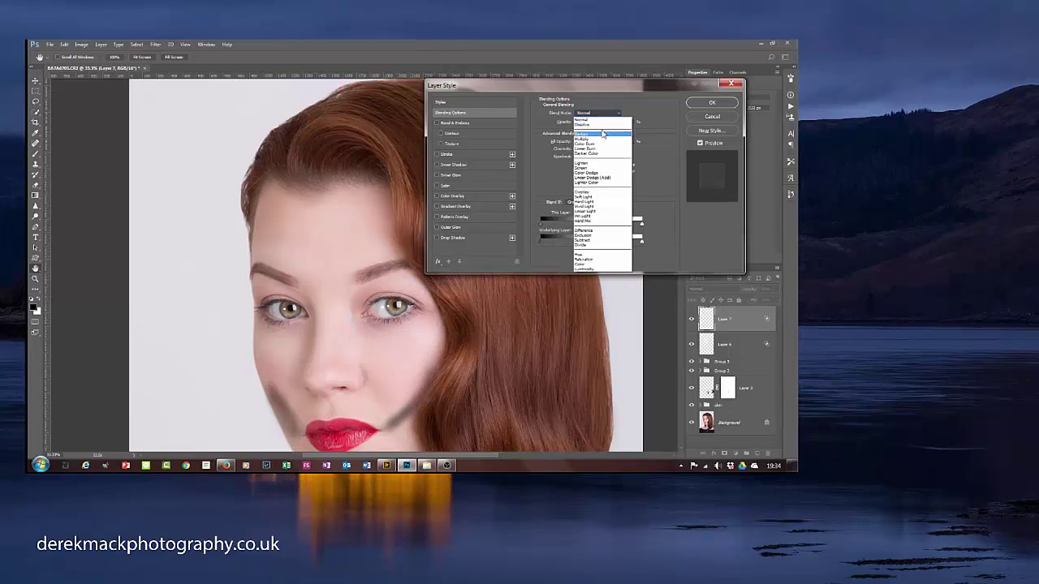
{"action": "left_click", "coordinate": [604, 197]}
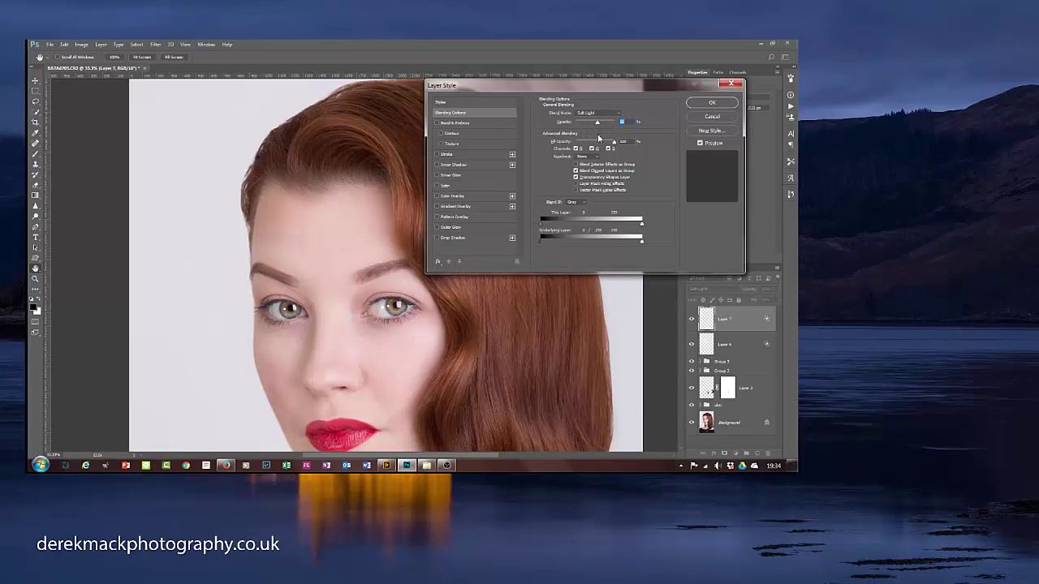
{"action": "left_click_drag", "start_coordinate": [598, 138], "coordinate": [550, 138]}
{"action": "left_click", "coordinate": [710, 110]}
{"action": "key", "text": "b"}
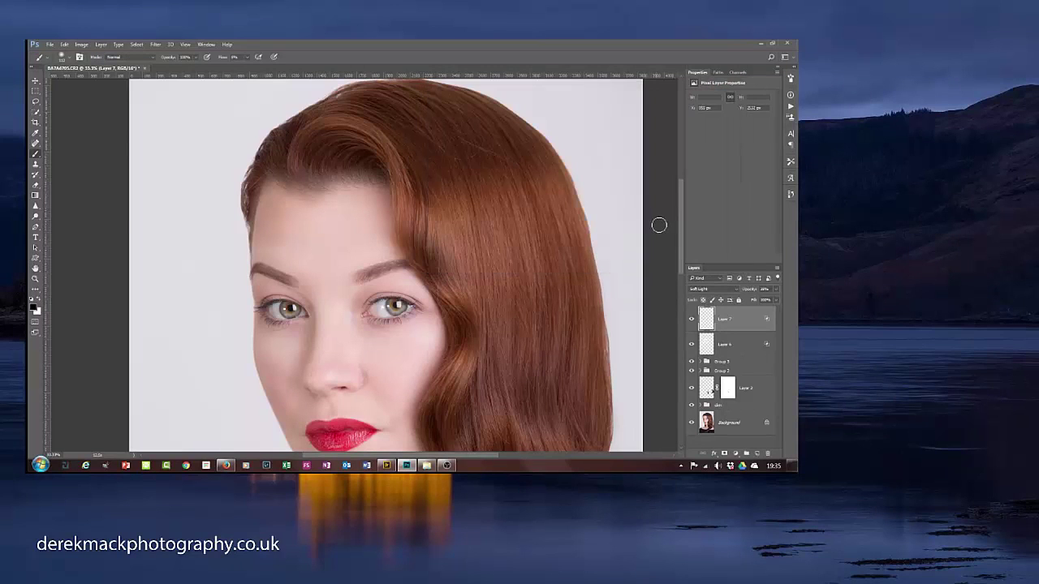
Step: Add a layer mask to the contour layer and brush black over the shading on both cheeks to soften it
{"action": "key", "text": "ctrl+minus"}
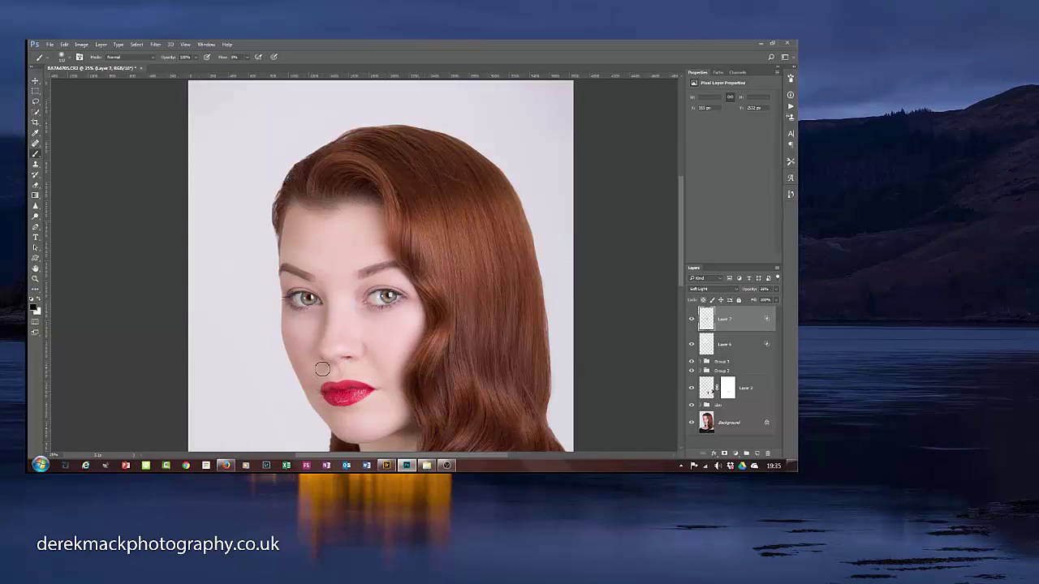
{"action": "left_click_drag", "start_coordinate": [313, 350], "coordinate": [306, 345]}
{"action": "left_click_drag", "start_coordinate": [372, 343], "coordinate": [387, 378]}
{"action": "mouse_move", "coordinate": [422, 338]}
{"action": "left_mouse_down"}
{"action": "mouse_move", "coordinate": [392, 384]}
{"action": "mouse_move", "coordinate": [398, 397]}
{"action": "left_mouse_up"}
{"action": "left_click", "coordinate": [725, 454]}
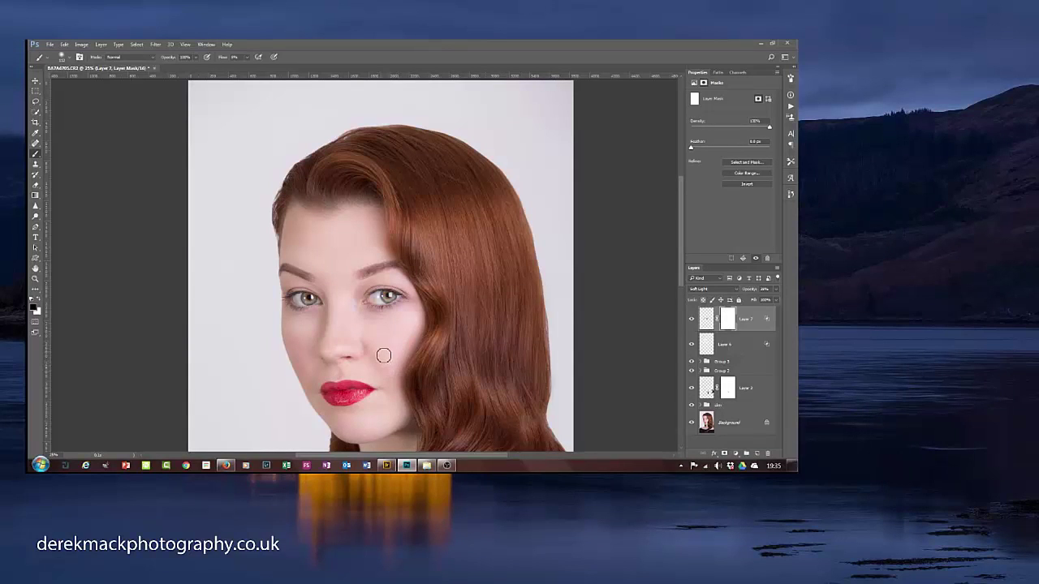
Step: Add a new layer and paint a thin white highlight line along the entire upper edge of the top lip
{"action": "left_click", "coordinate": [757, 453]}
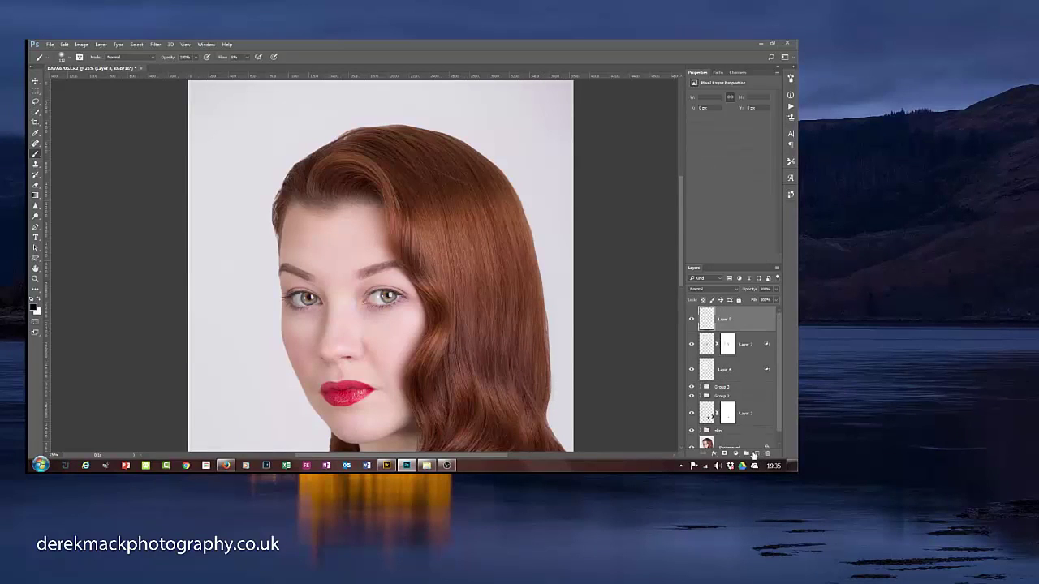
{"action": "key", "text": "ctrl+plus"}
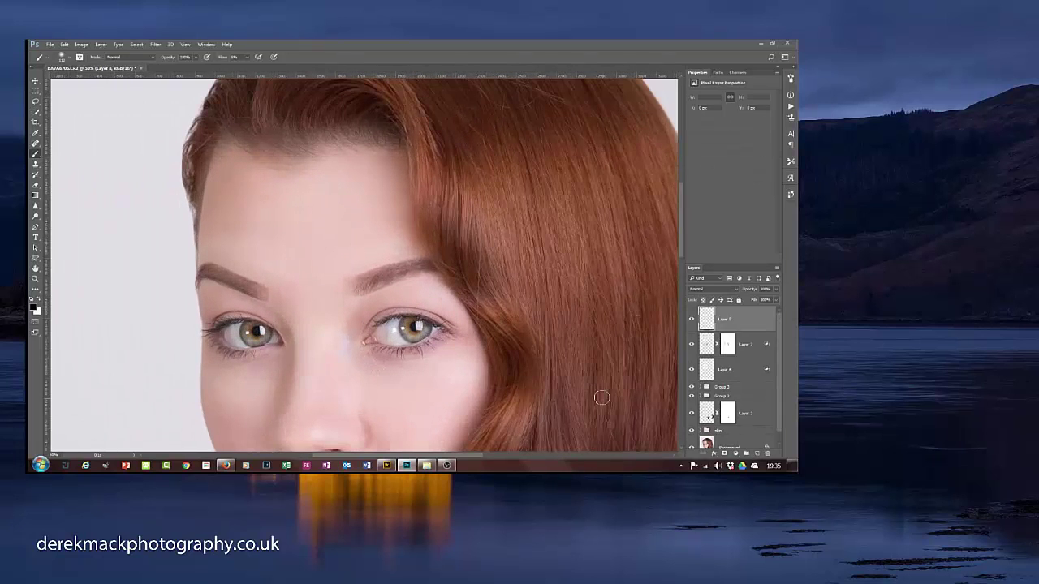
{"action": "left_click_drag", "start_coordinate": [392, 394], "coordinate": [463, 328]}
{"action": "left_click_drag", "start_coordinate": [471, 290], "coordinate": [470, 301]}
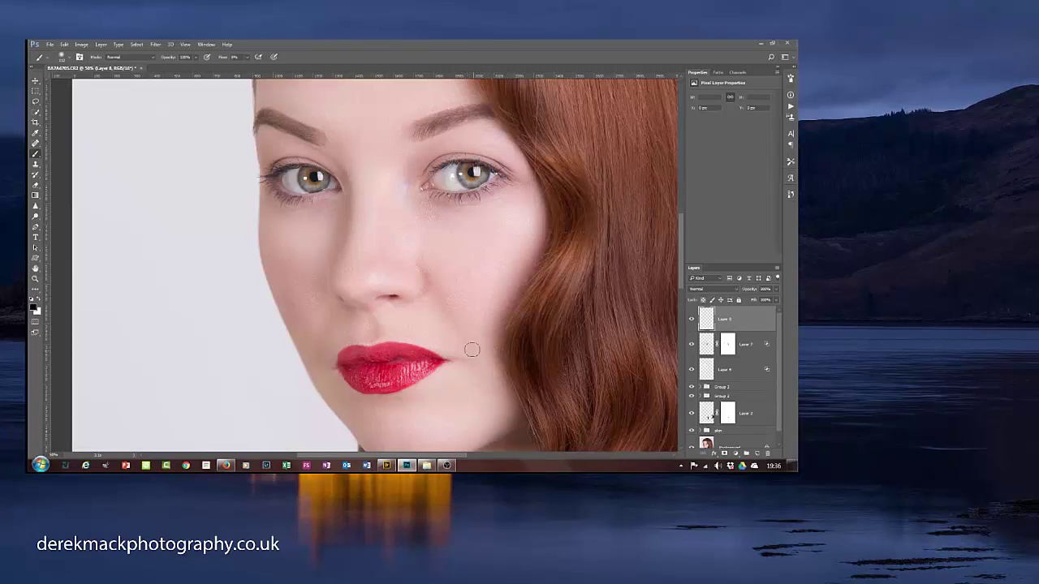
{"action": "key", "text": "x"}
{"action": "key", "text": "ctrl+plus"}
{"action": "key", "text": "ctrl+plus"}
{"action": "key", "text": "ctrl+plus"}
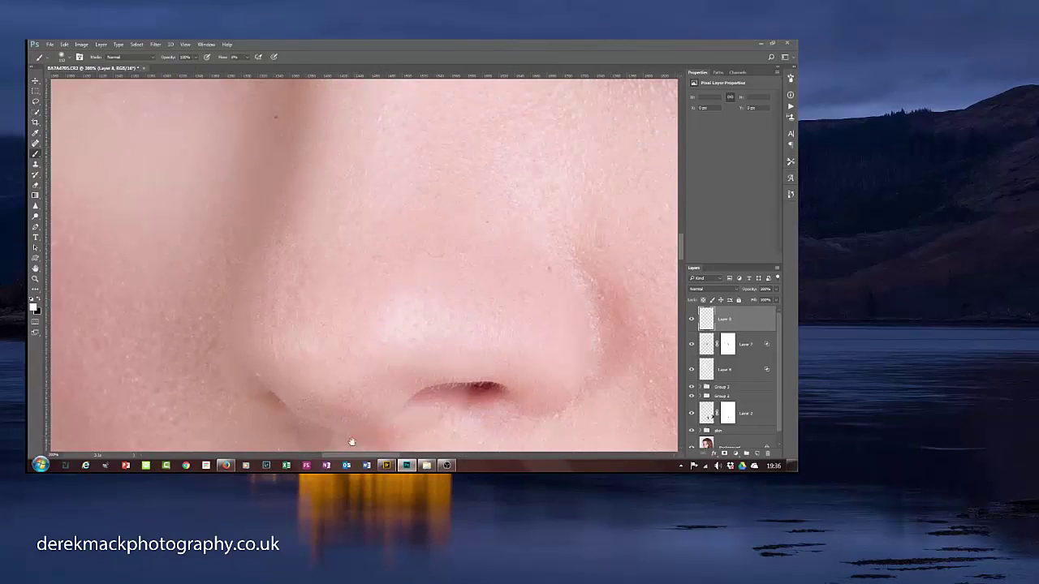
{"action": "left_click_drag", "start_coordinate": [355, 375], "coordinate": [282, 164]}
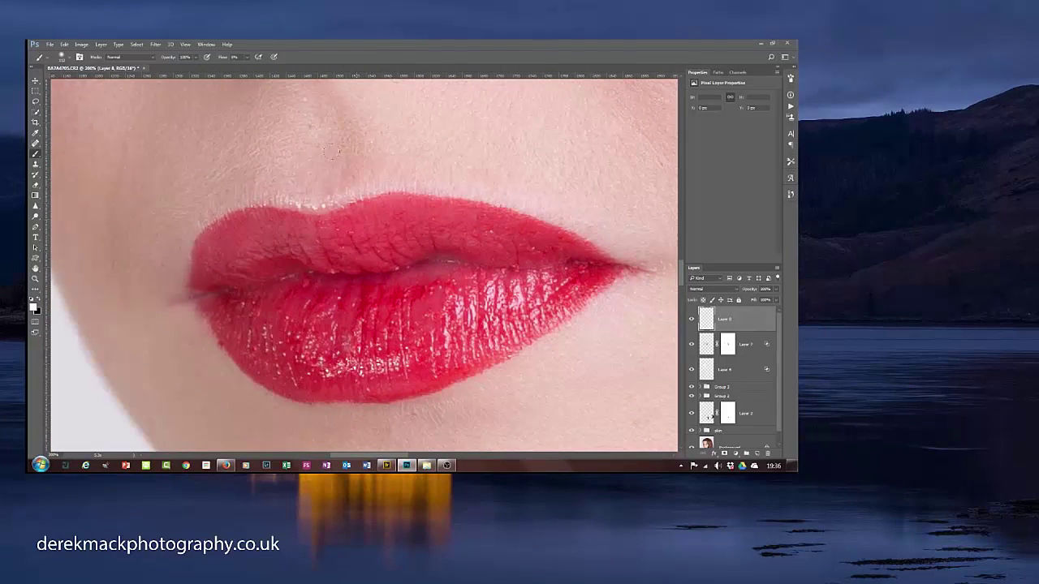
{"action": "mouse_move", "coordinate": [355, 179]}
{"action": "left_mouse_down"}
{"action": "mouse_move", "coordinate": [301, 209]}
{"action": "mouse_move", "coordinate": [313, 202]}
{"action": "left_mouse_up"}
{"action": "left_click_drag", "start_coordinate": [194, 238], "coordinate": [223, 214]}
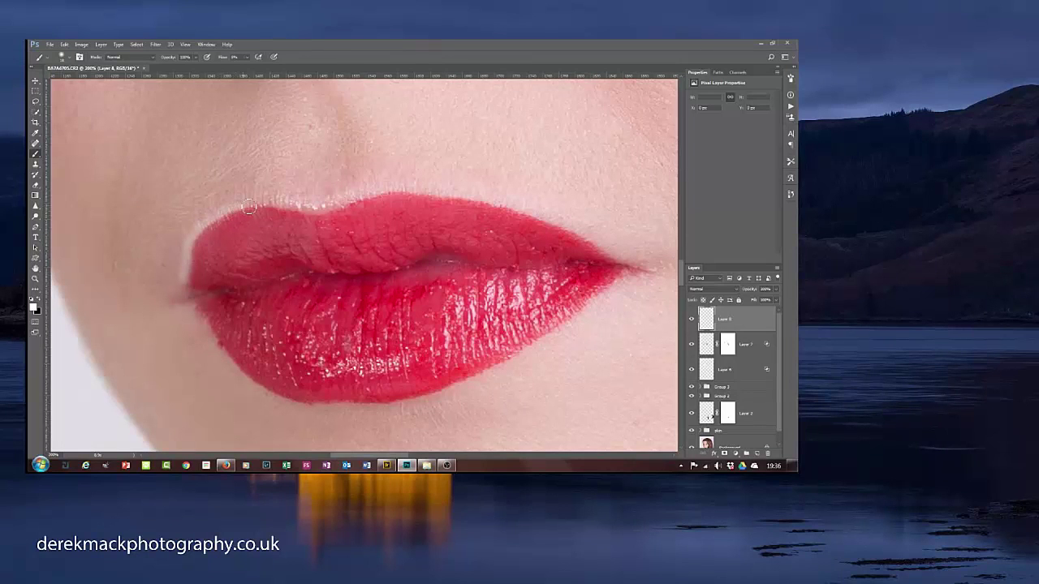
{"action": "mouse_move", "coordinate": [255, 208]}
{"action": "left_mouse_down"}
{"action": "mouse_move", "coordinate": [327, 209]}
{"action": "mouse_move", "coordinate": [379, 192]}
{"action": "mouse_move", "coordinate": [370, 193]}
{"action": "mouse_move", "coordinate": [349, 200]}
{"action": "mouse_move", "coordinate": [453, 190]}
{"action": "mouse_move", "coordinate": [511, 200]}
{"action": "mouse_move", "coordinate": [611, 249]}
{"action": "left_mouse_up"}
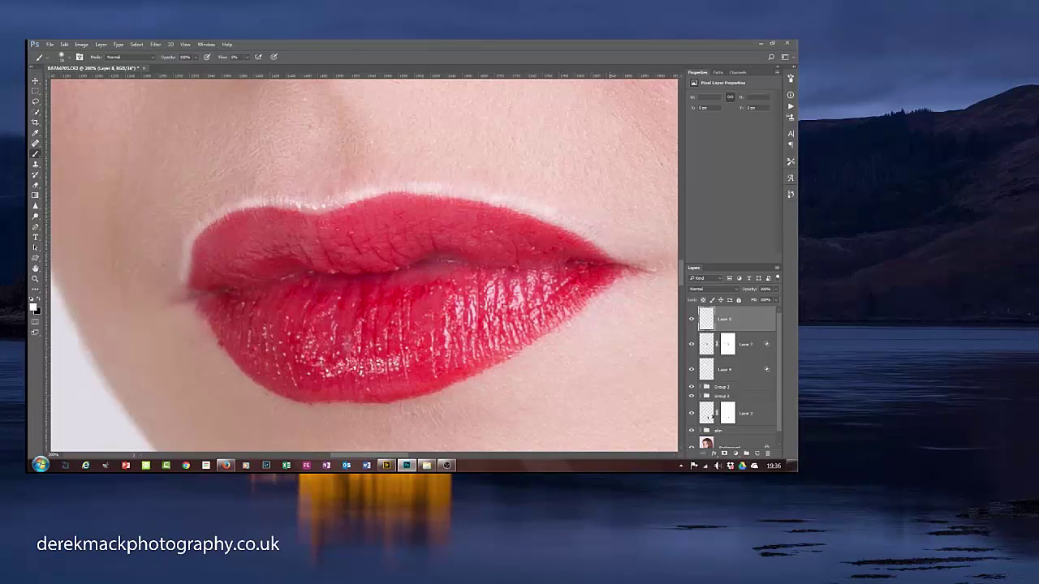
Step: Blend the white lip highlight with Blend If by splitting the Underlying Layer white slider and moving its left half towards the shadows
{"action": "double_click", "coordinate": [757, 318]}
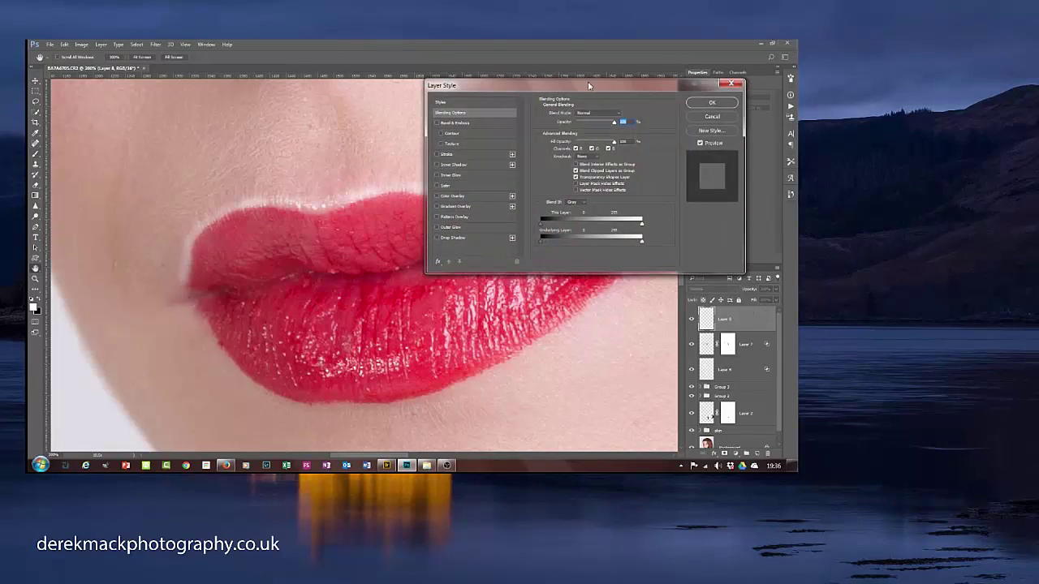
{"action": "left_click_drag", "start_coordinate": [590, 86], "coordinate": [396, 243]}
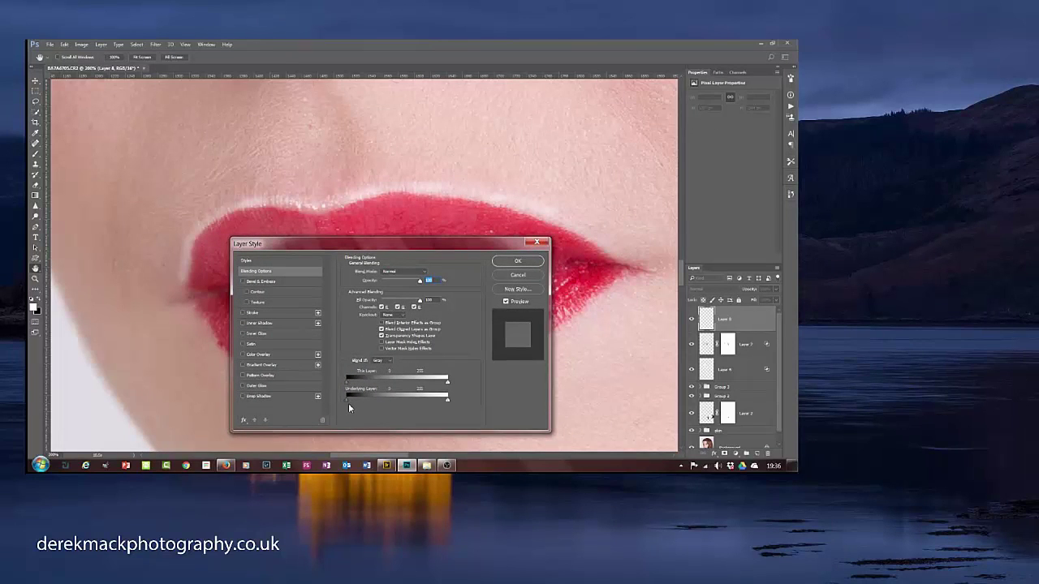
{"action": "left_click_drag", "start_coordinate": [347, 400], "coordinate": [431, 406]}
{"action": "left_click_drag", "start_coordinate": [449, 401], "coordinate": [361, 403]}
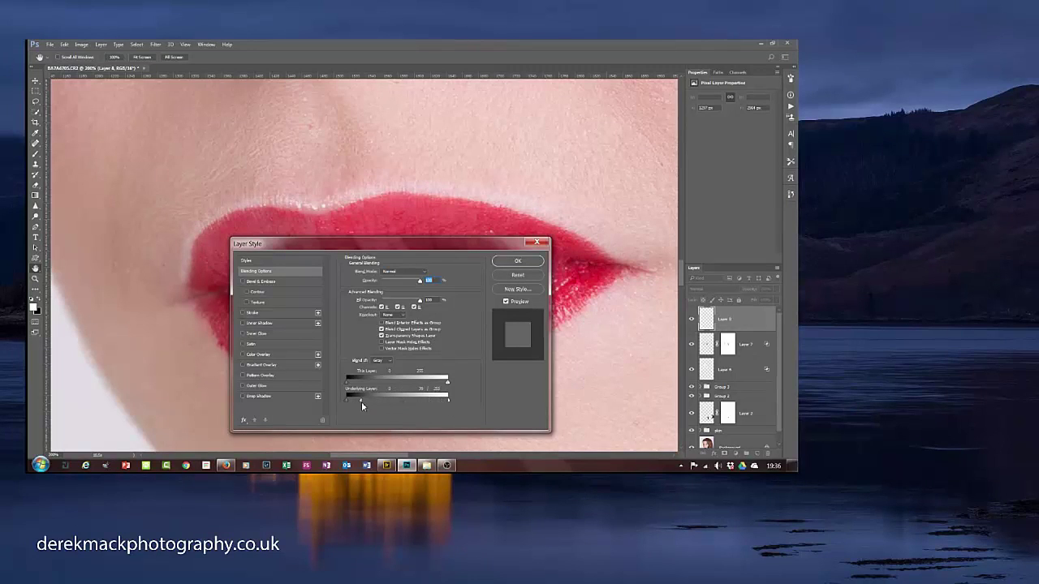
Step: Set the upper-lip highlight layer's blend mode to Soft Light in its blending options and apply them
{"action": "left_click", "coordinate": [404, 271]}
{"action": "left_click", "coordinate": [404, 271]}
{"action": "left_click", "coordinate": [404, 271]}
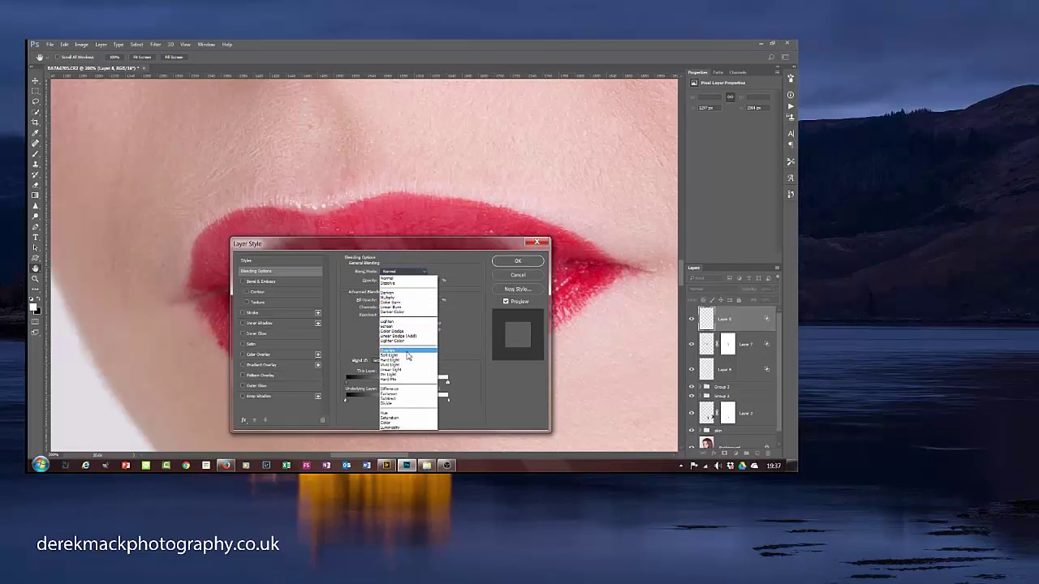
{"action": "left_click", "coordinate": [407, 355]}
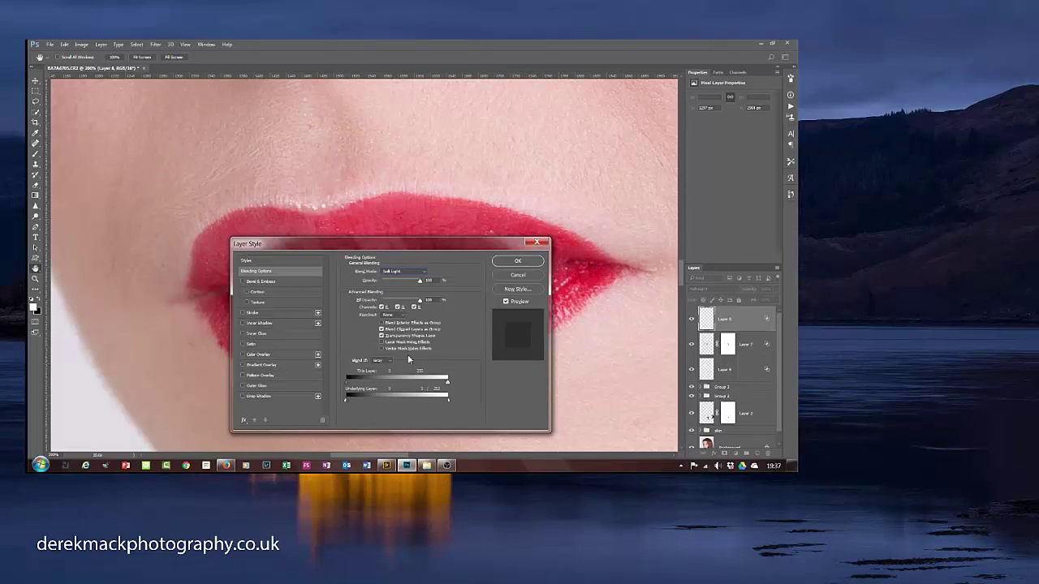
{"action": "left_click", "coordinate": [517, 261]}
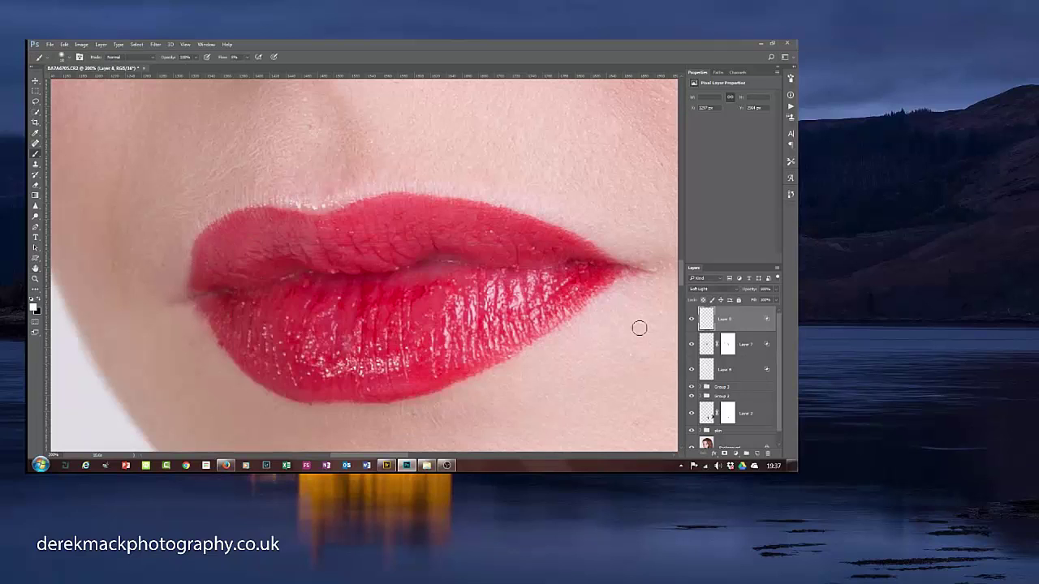
Step: Compare the lips with and without the upper-lip highlight layer, and add a layer mask to it
{"action": "left_click", "coordinate": [692, 319]}
{"action": "left_click", "coordinate": [692, 320]}
{"action": "left_click", "coordinate": [692, 319]}
{"action": "left_click", "coordinate": [692, 320]}
{"action": "left_click", "coordinate": [692, 320]}
{"action": "left_click", "coordinate": [691, 320]}
{"action": "left_click", "coordinate": [725, 455]}
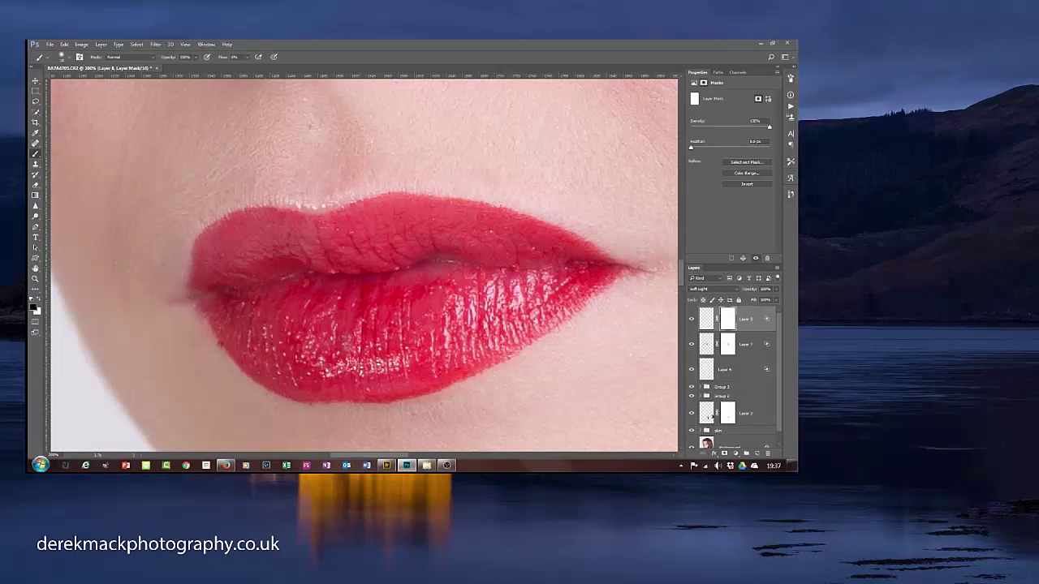
Step: Add a new layer and paint a short black shadow line beneath the centre of the bottom lip
{"action": "left_click_drag", "start_coordinate": [388, 363], "coordinate": [365, 288]}
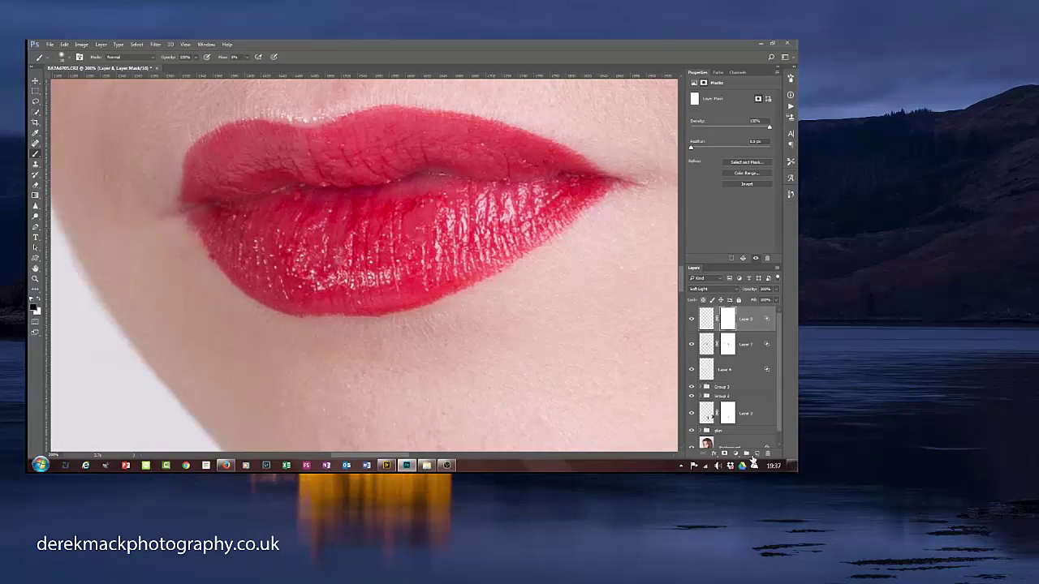
{"action": "left_click", "coordinate": [757, 454]}
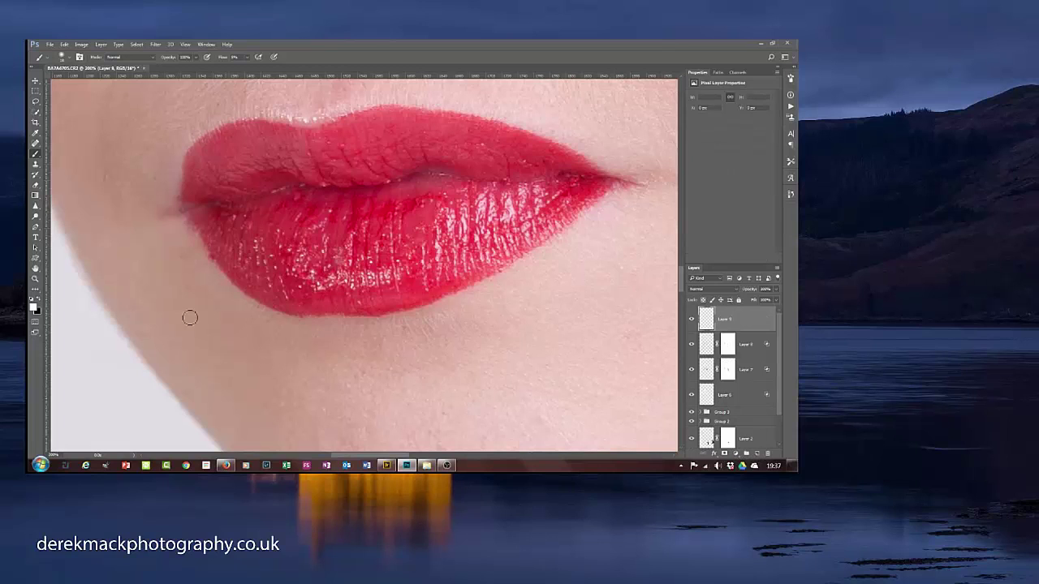
{"action": "key", "text": "x"}
{"action": "mouse_move", "coordinate": [310, 324]}
{"action": "left_mouse_down"}
{"action": "mouse_move", "coordinate": [416, 314]}
{"action": "mouse_move", "coordinate": [314, 323]}
{"action": "left_mouse_up"}
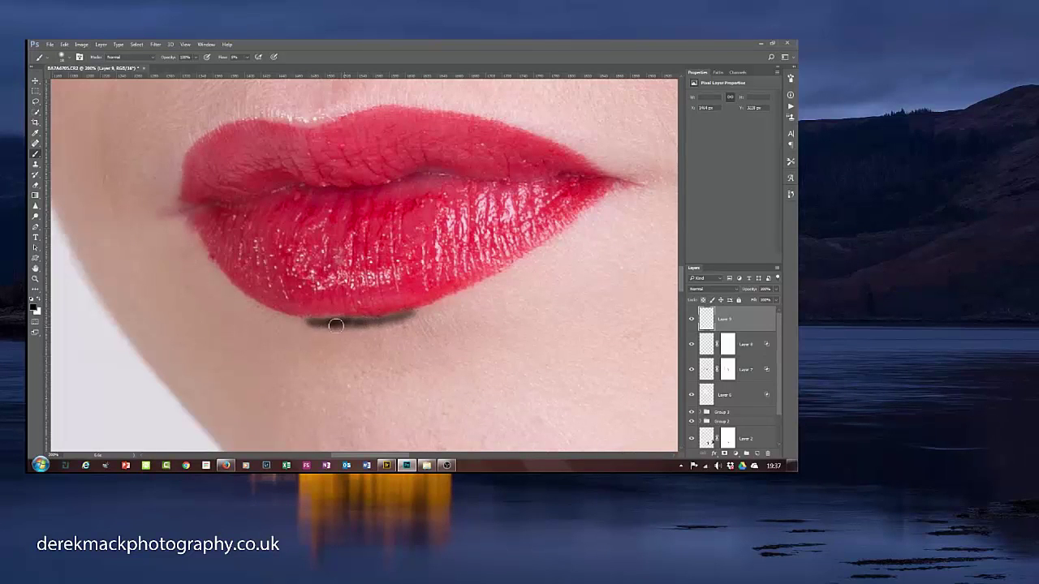
Step: Blend the black lip shadow with Blend If by splitting the Underlying Layer black slider and moving its right half to the highlights end
{"action": "double_click", "coordinate": [762, 319]}
{"action": "left_click_drag", "start_coordinate": [442, 242], "coordinate": [563, 105]}
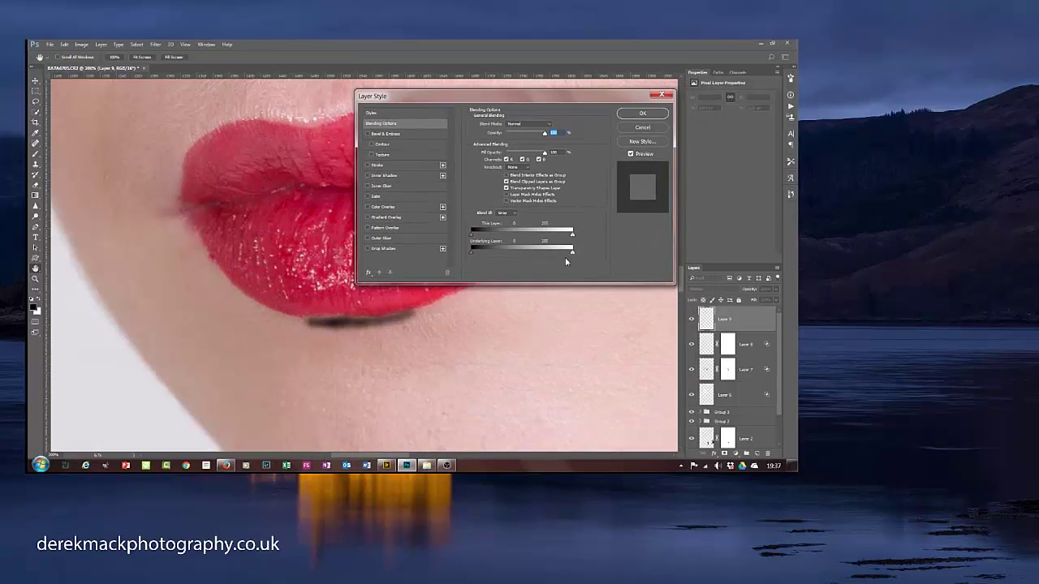
{"action": "left_click_drag", "start_coordinate": [549, 249], "coordinate": [572, 252]}
{"action": "left_click_drag", "start_coordinate": [478, 254], "coordinate": [573, 254]}
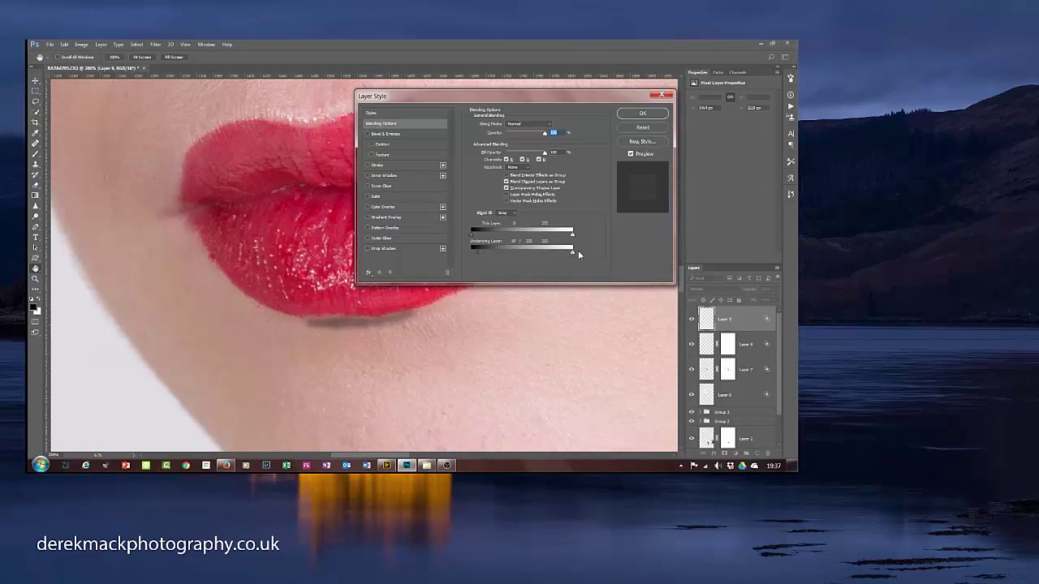
Step: Set the lower-lip shadow layer's blend mode to Soft Light and lower its opacity
{"action": "left_click", "coordinate": [526, 124]}
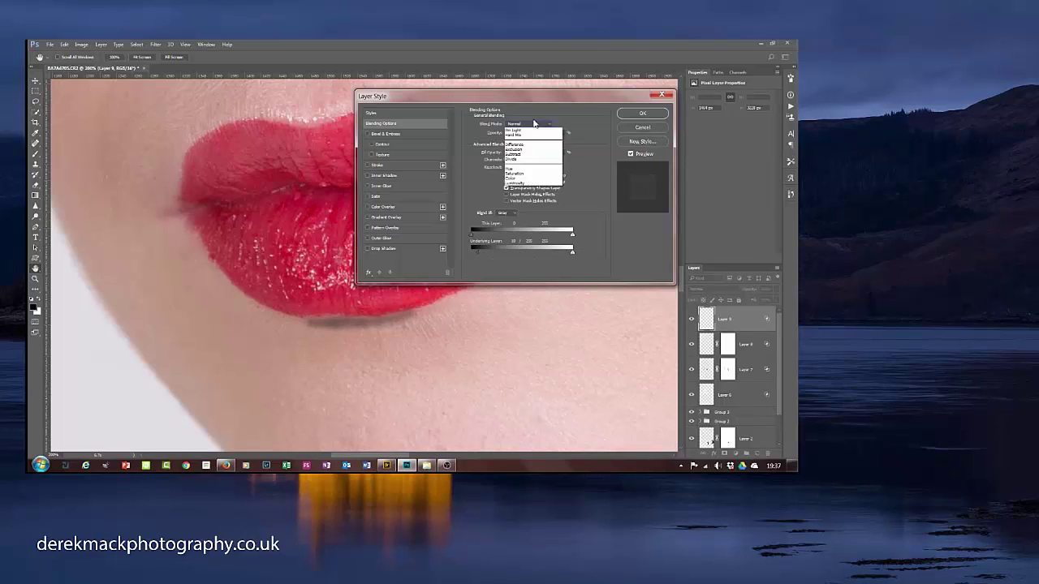
{"action": "left_click", "coordinate": [544, 209]}
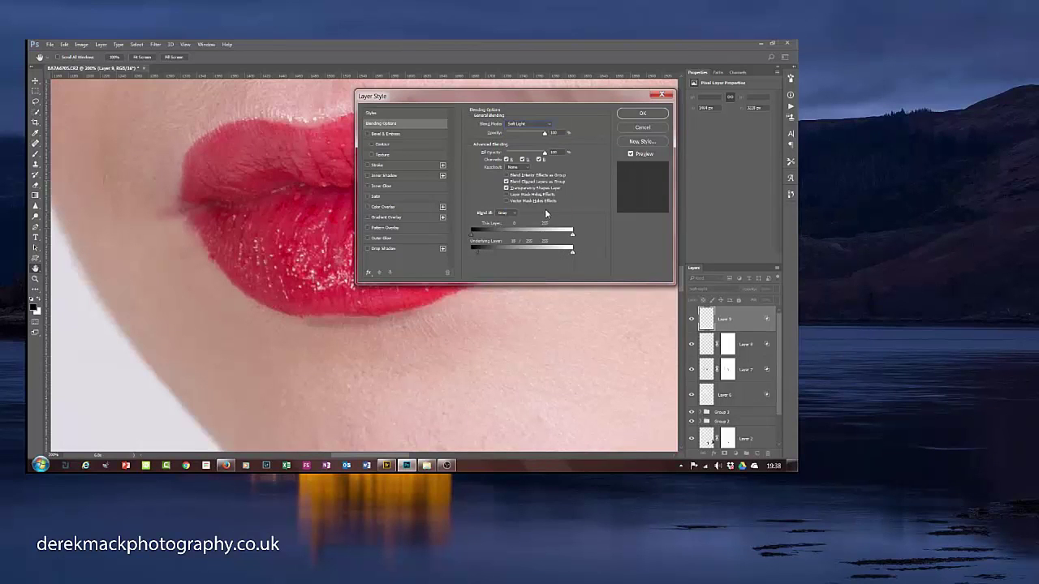
{"action": "left_click", "coordinate": [643, 113]}
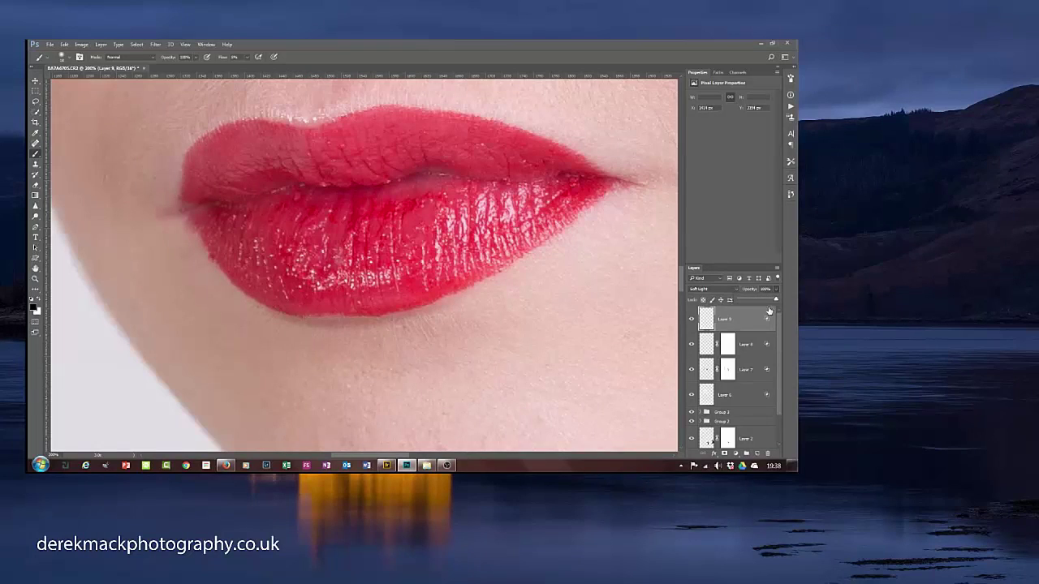
{"action": "left_click", "coordinate": [764, 302]}
{"action": "mouse_move", "coordinate": [762, 301]}
{"action": "left_mouse_down"}
{"action": "mouse_move", "coordinate": [751, 301]}
{"action": "mouse_move", "coordinate": [777, 301]}
{"action": "mouse_move", "coordinate": [760, 301]}
{"action": "left_mouse_up"}
Step: Examine the whole portrait and compare it with and without the upper-lip highlight layer
{"action": "key", "text": "ctrl+minus"}
{"action": "key", "text": "ctrl+minus"}
{"action": "key", "text": "ctrl+minus"}
{"action": "key", "text": "ctrl+minus"}
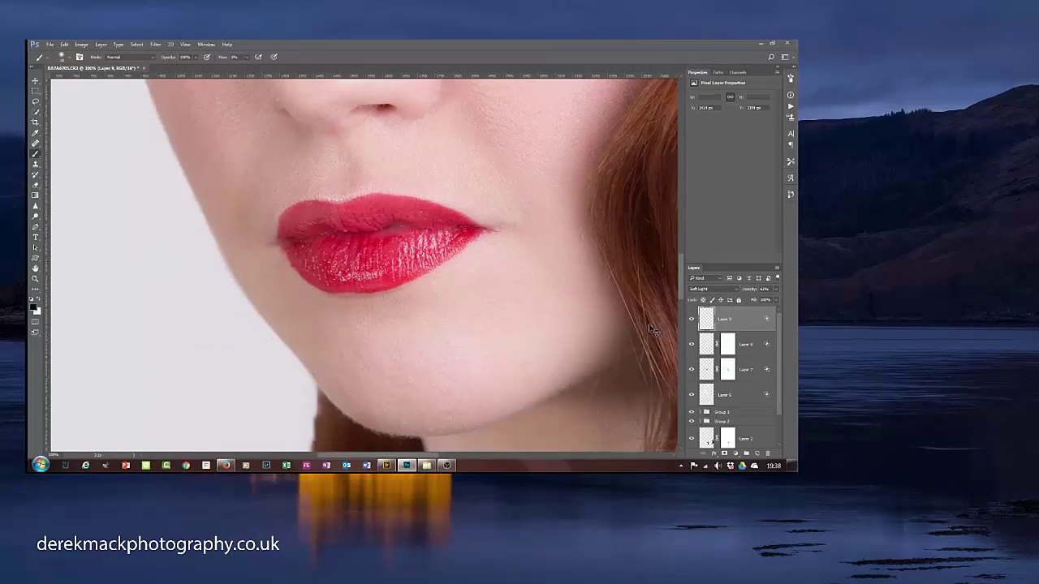
{"action": "key", "text": "ctrl+minus"}
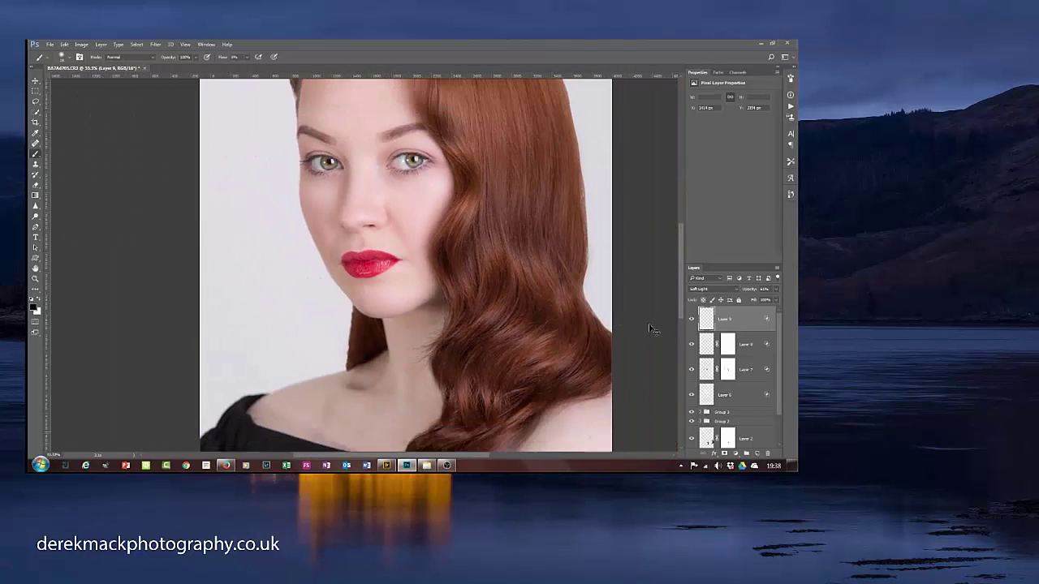
{"action": "key", "text": "ctrl+minus"}
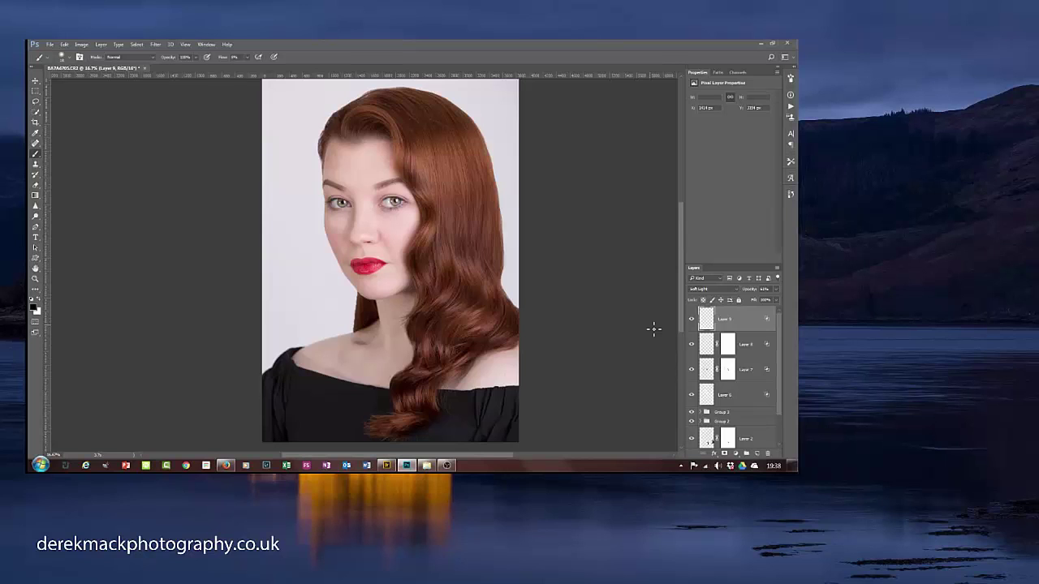
{"action": "key", "text": "ctrl+plus"}
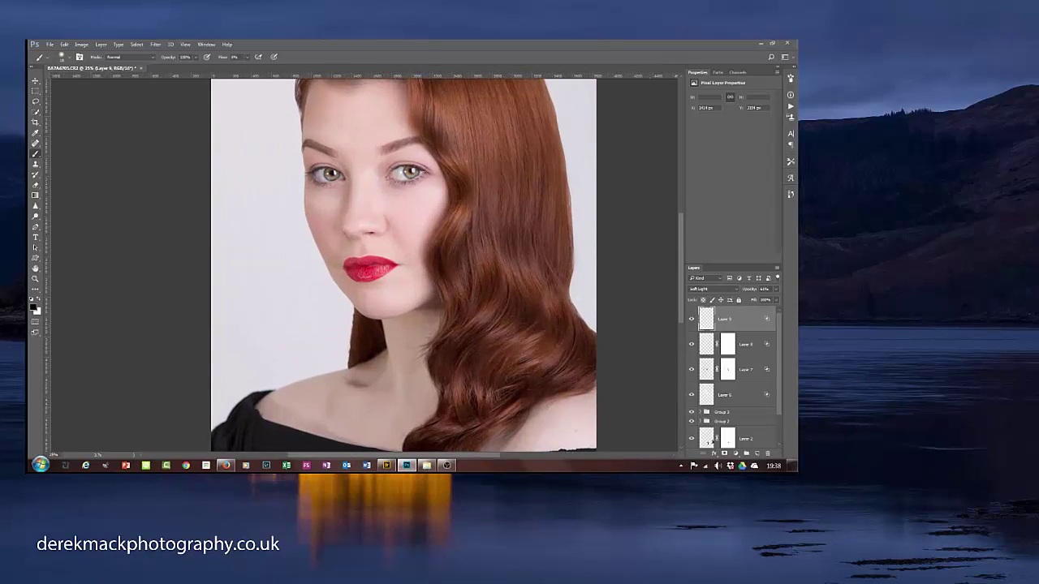
{"action": "left_click", "coordinate": [758, 344]}
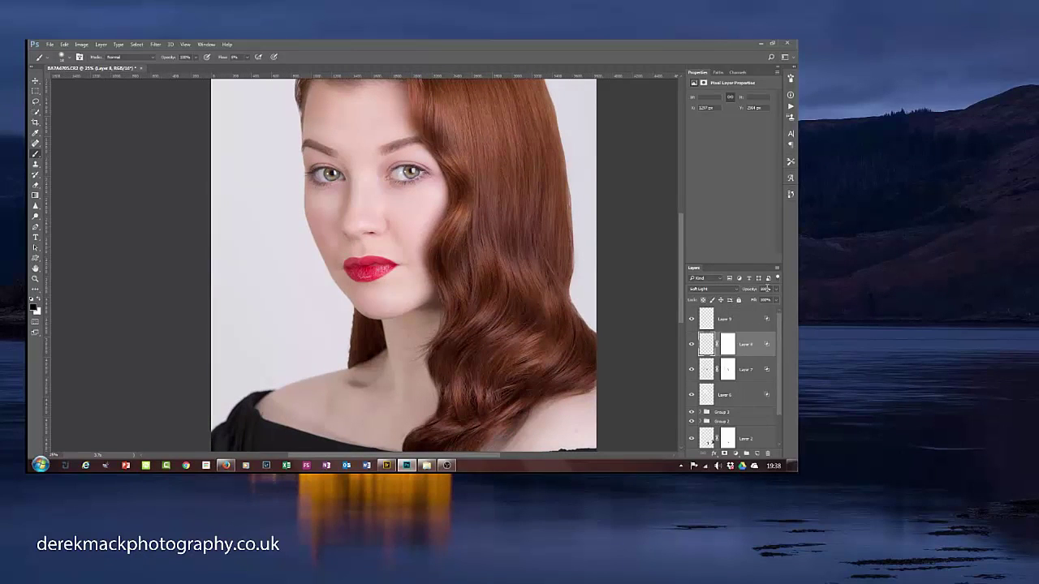
{"action": "left_click", "coordinate": [692, 345]}
{"action": "left_click", "coordinate": [692, 344]}
Step: Compare the face with and without the black contour layer, Layer 7, and lower that layer's opacity
{"action": "left_click", "coordinate": [749, 370]}
{"action": "left_click", "coordinate": [692, 370]}
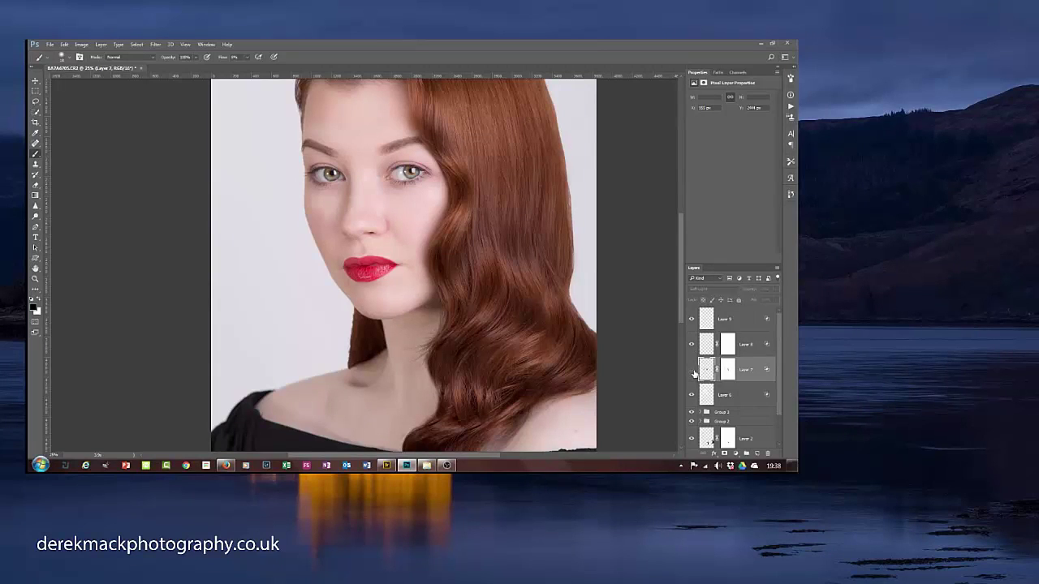
{"action": "left_click", "coordinate": [692, 370]}
{"action": "left_click", "coordinate": [693, 370]}
{"action": "left_click", "coordinate": [692, 370]}
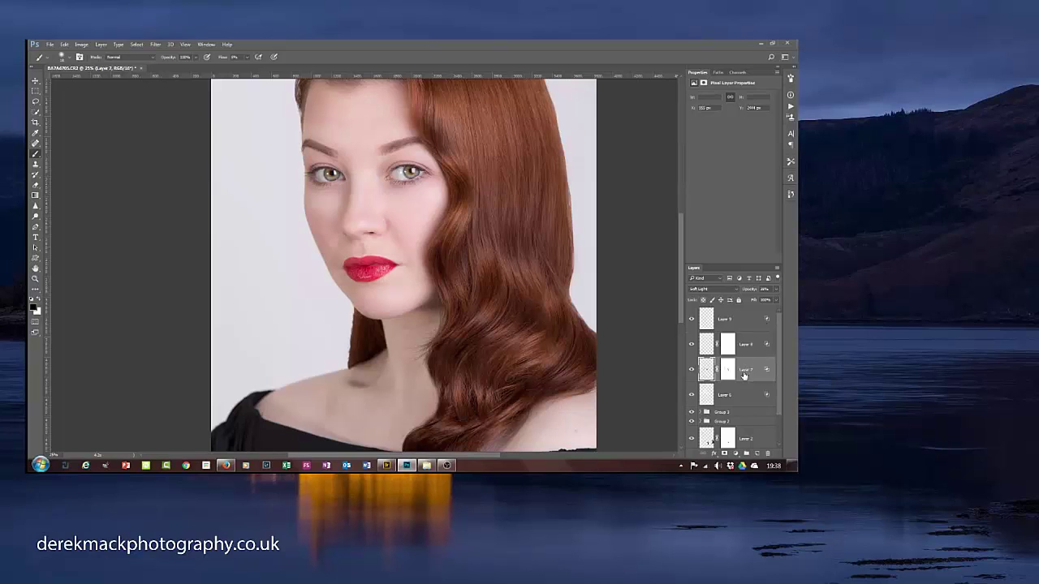
{"action": "left_click", "coordinate": [777, 290]}
{"action": "left_click_drag", "start_coordinate": [752, 302], "coordinate": [734, 306]}
Step: Add a new layer above the lip shadow layer, sample a pink skin tone, and paint blush on the cheeks with a resized soft brush
{"action": "left_click", "coordinate": [762, 321]}
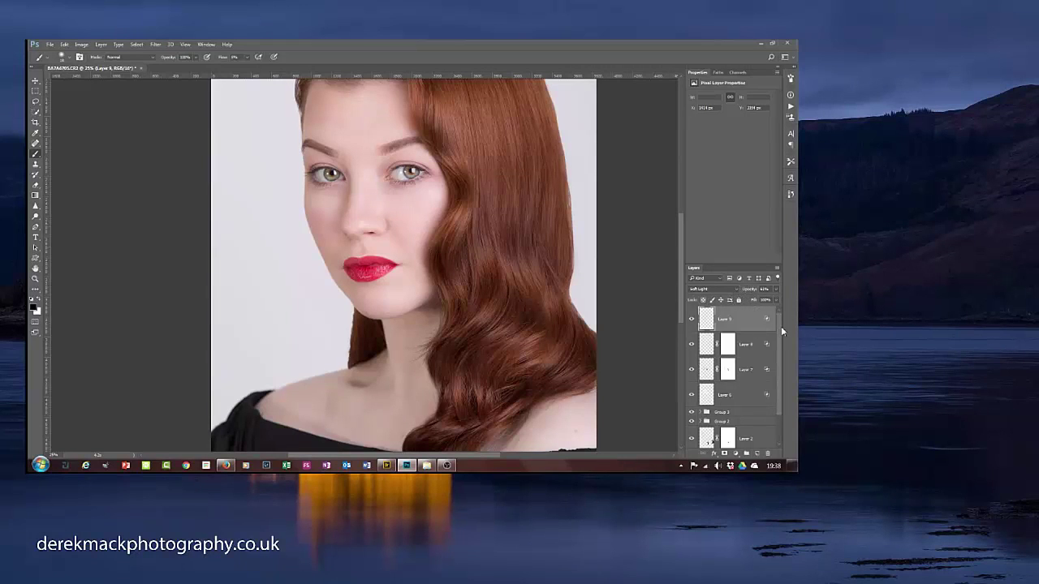
{"action": "left_click", "coordinate": [757, 454]}
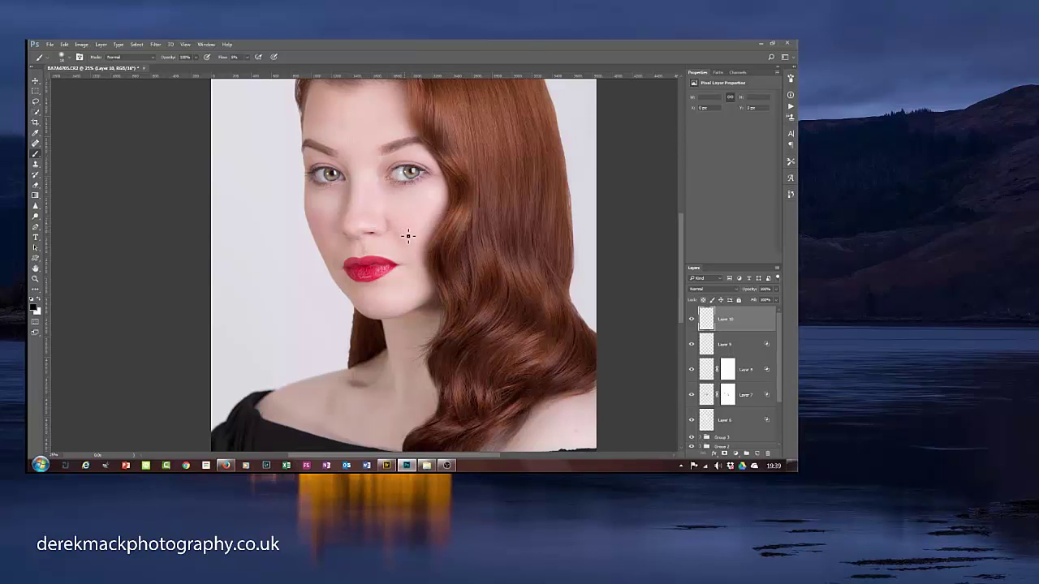
{"action": "left_click", "coordinate": [438, 220], "text": "alt"}
{"action": "right_click", "coordinate": [396, 218], "text": "alt"}
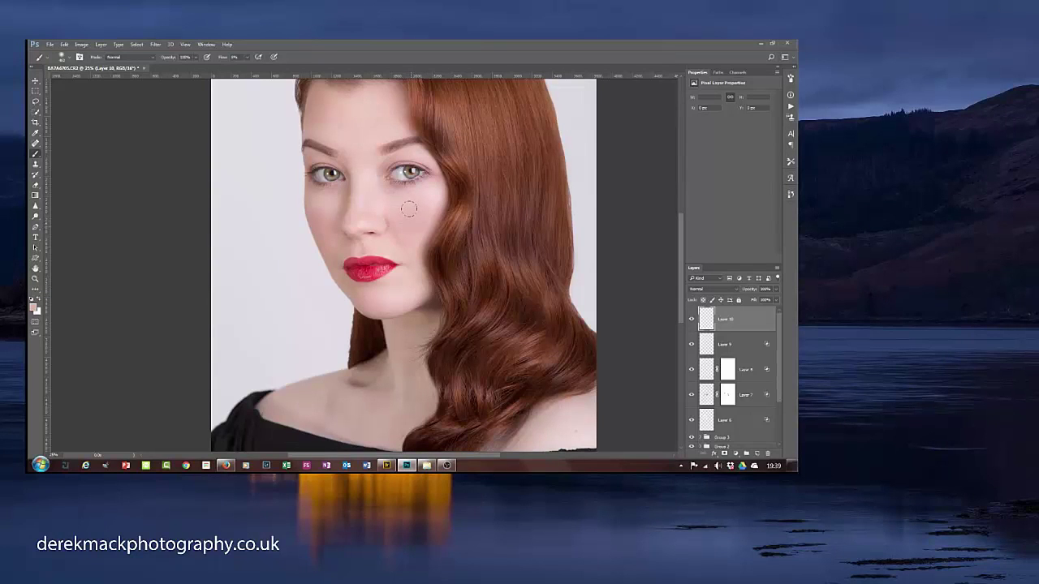
{"action": "left_click", "coordinate": [408, 208]}
{"action": "right_click", "coordinate": [322, 217], "text": "alt"}
Step: Compare Soft Light and Overlay on the blush layer, and set its blend mode to Soft Light
{"action": "left_click", "coordinate": [727, 290]}
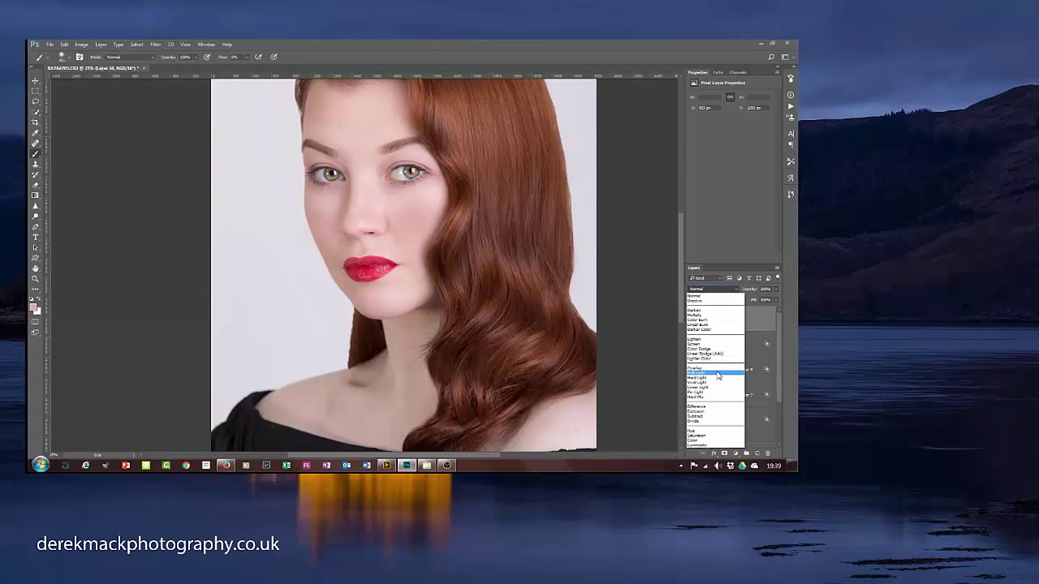
{"action": "left_click", "coordinate": [718, 374]}
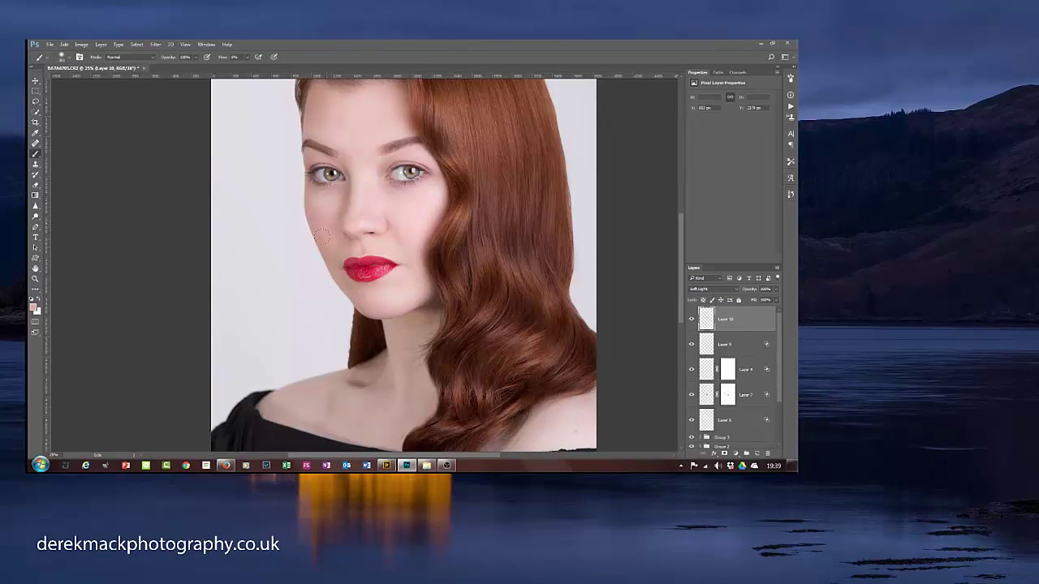
{"action": "left_click", "coordinate": [725, 290]}
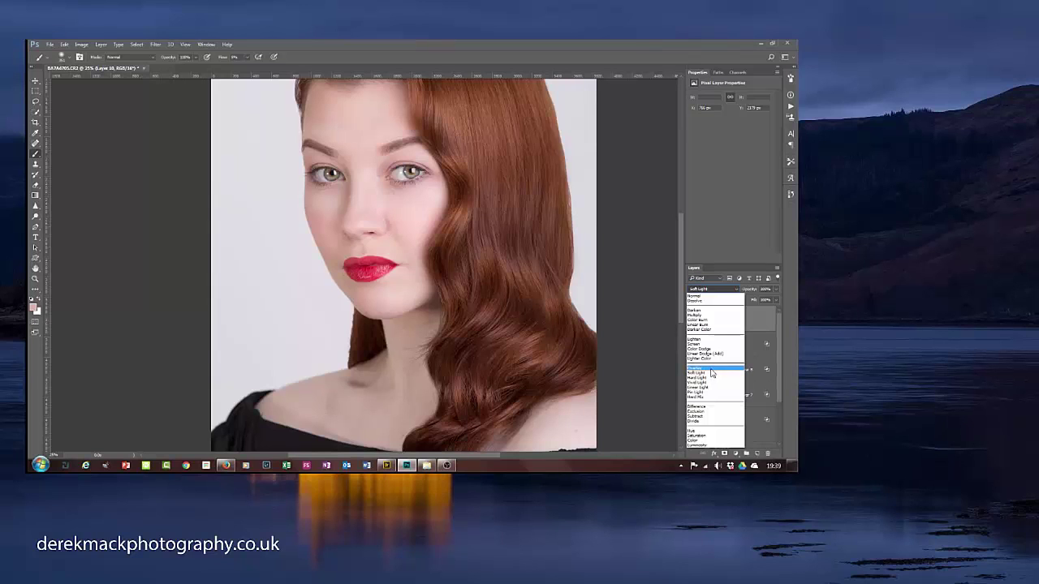
{"action": "left_click", "coordinate": [712, 370]}
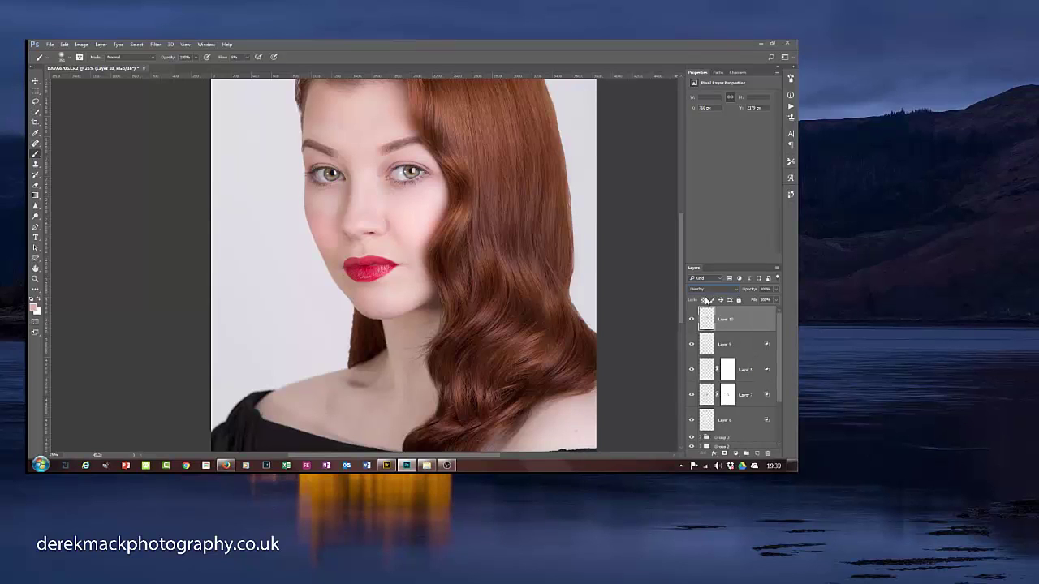
{"action": "left_click", "coordinate": [713, 292]}
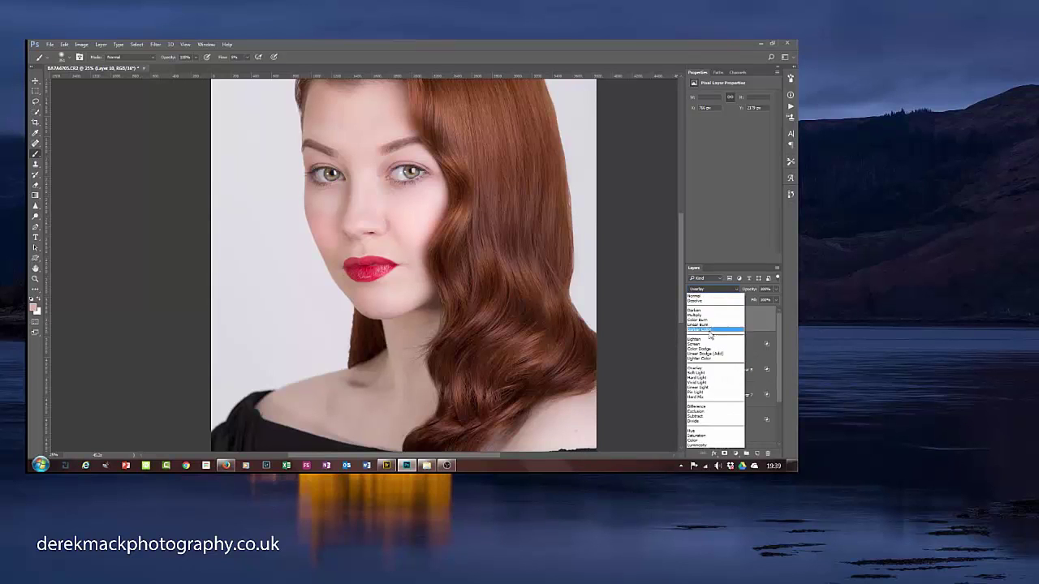
{"action": "left_click", "coordinate": [712, 369]}
Step: Group the contour, lip and blush layers from Layer 10 down to Layer 6
{"action": "key", "text": "ctrl+minus"}
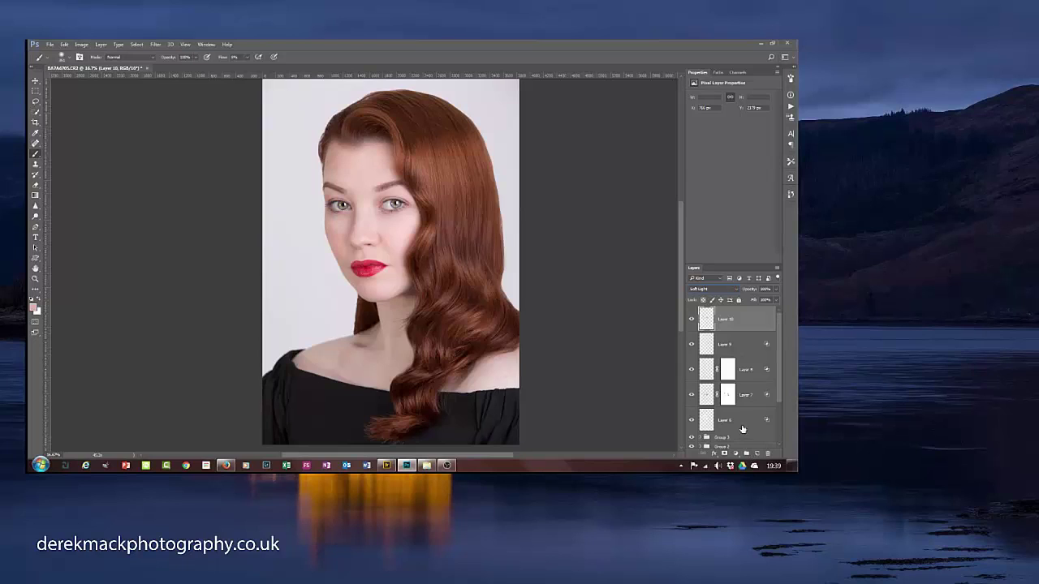
{"action": "left_click", "coordinate": [741, 428], "text": "shift"}
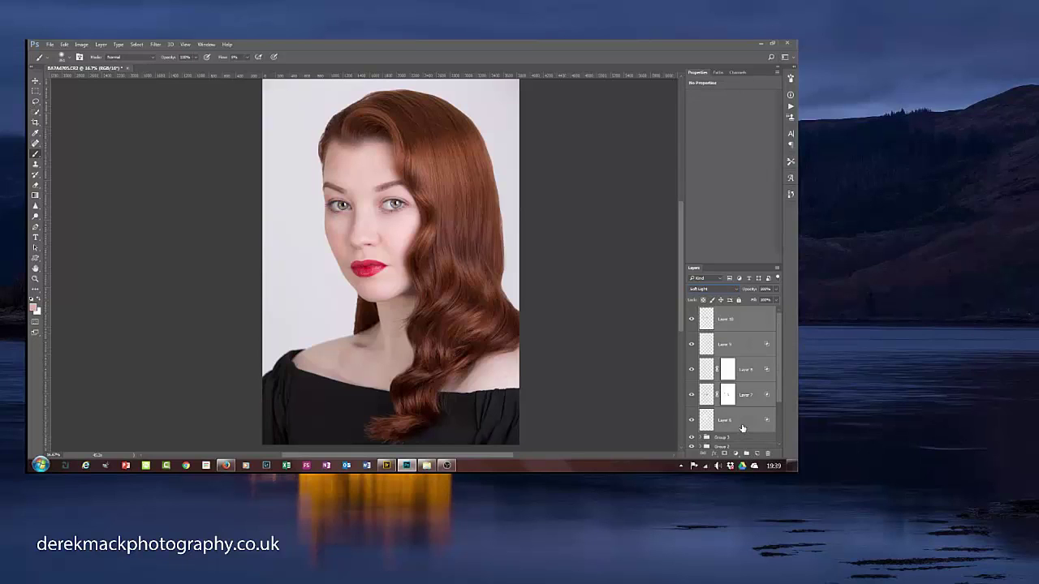
{"action": "key", "text": "ctrl+g"}
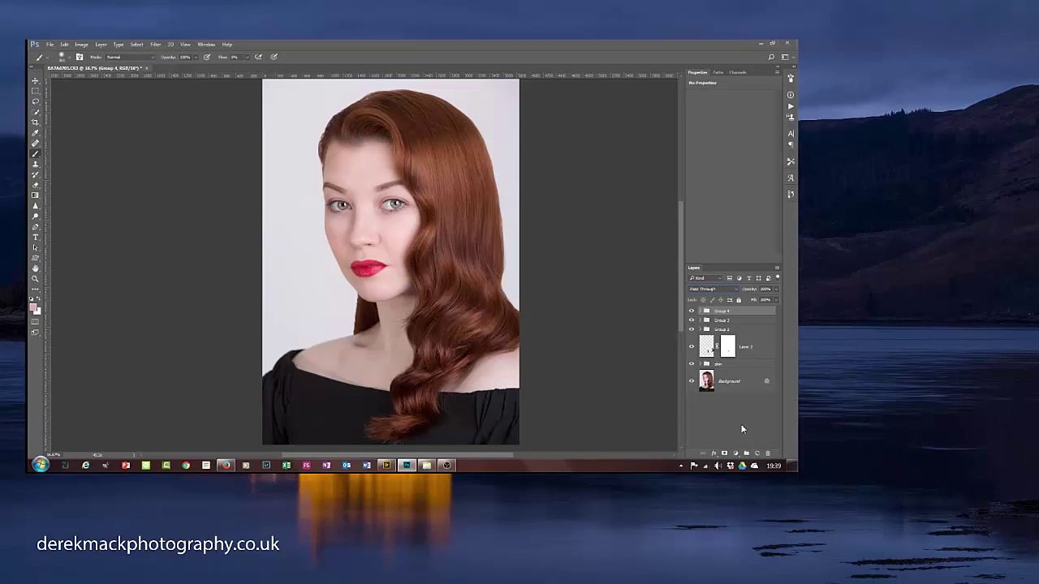
Step: Compare the original Background layer on its own with the fully retouched portrait, and reselect the top layer group
{"action": "left_click", "coordinate": [706, 382]}
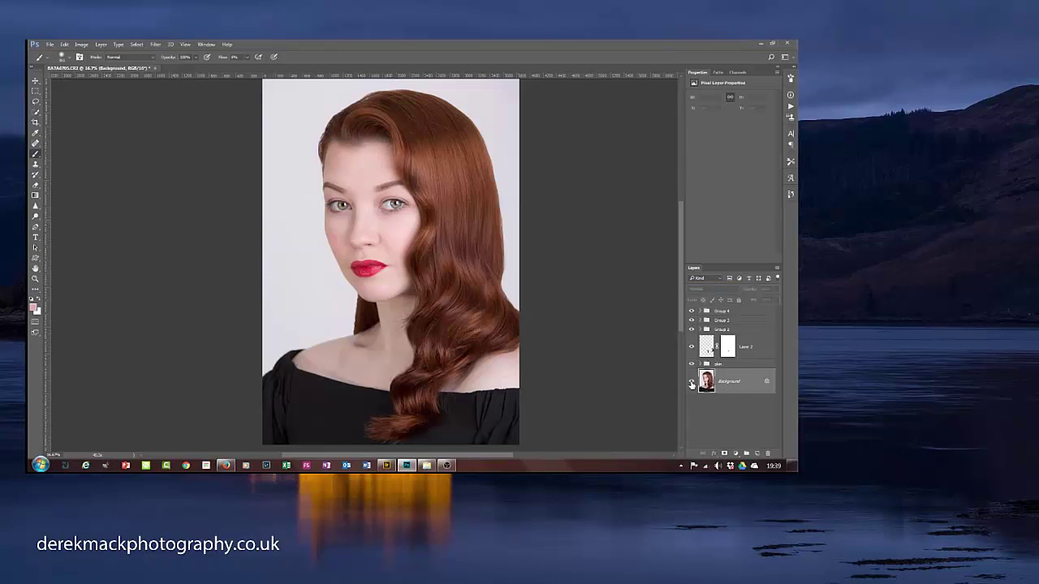
{"action": "left_click", "coordinate": [691, 383], "text": "alt"}
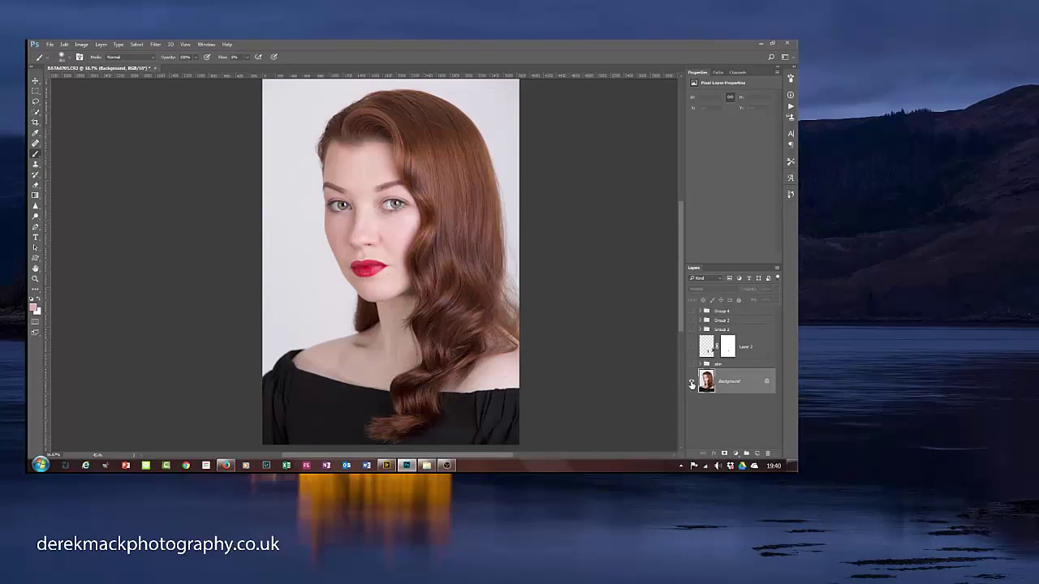
{"action": "left_click", "coordinate": [692, 383], "text": "alt"}
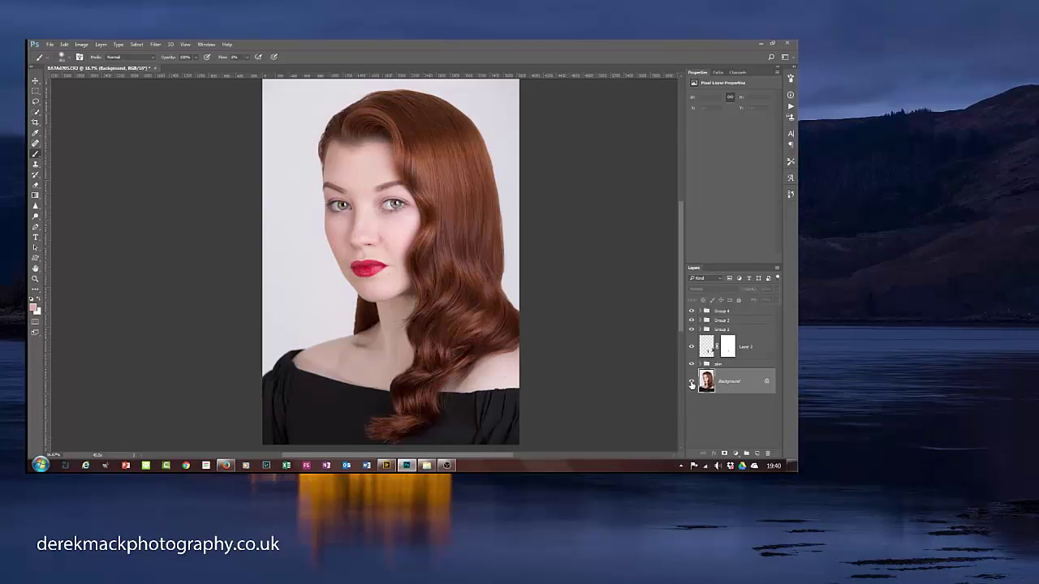
{"action": "left_click", "coordinate": [692, 383], "text": "alt"}
{"action": "left_click", "coordinate": [692, 383], "text": "alt"}
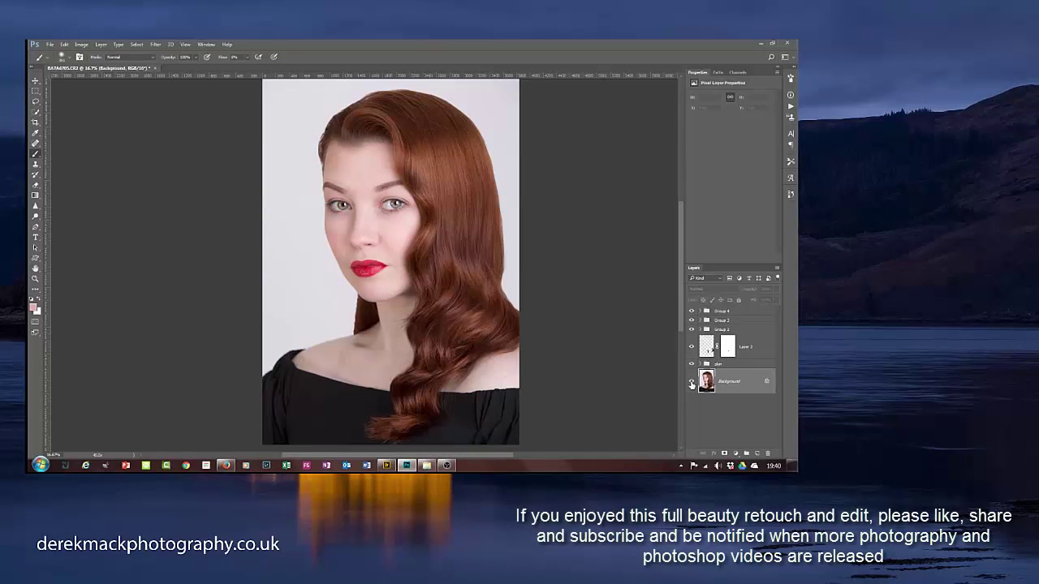
{"action": "left_click", "coordinate": [742, 313]}
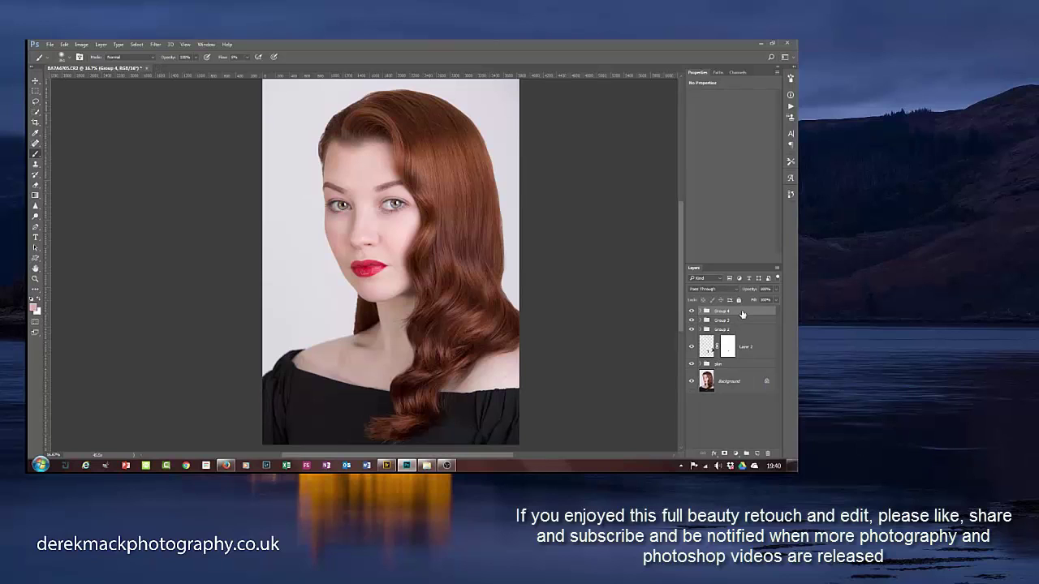